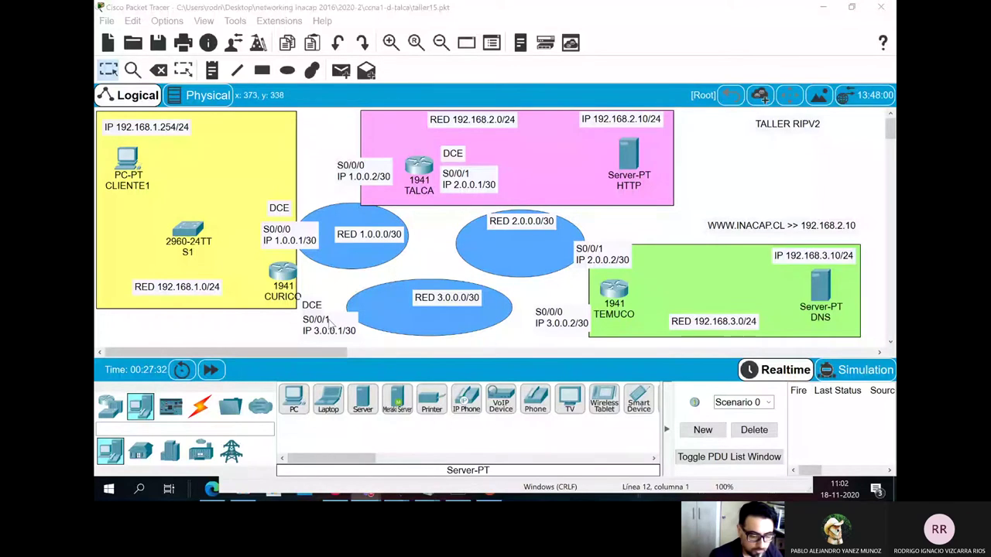
Step: Install an HWIC-2T module in EHWIC slot 0 of router CURICO and fit a WIC-Cover over empty slot 1
left_click(283, 273)
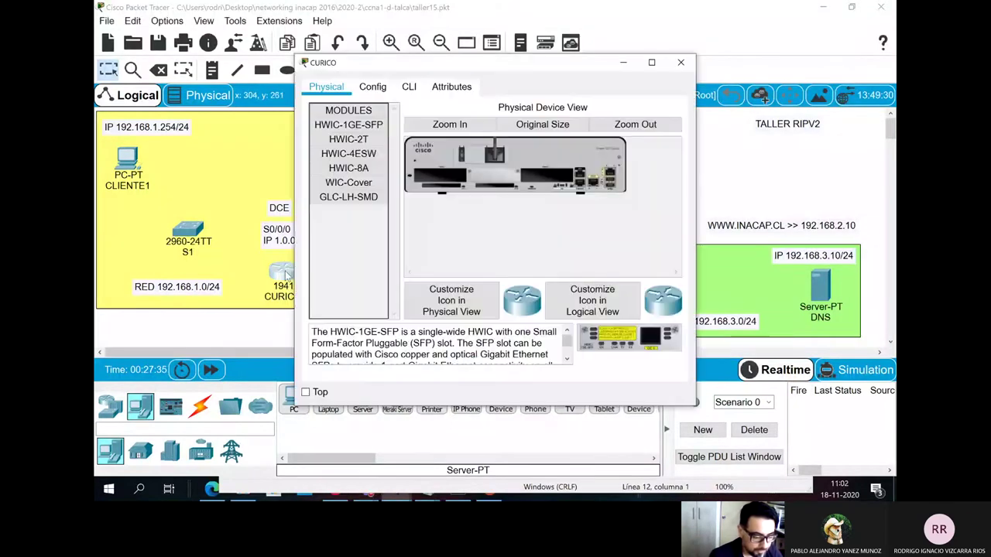
left_click(406, 125)
left_click(349, 139)
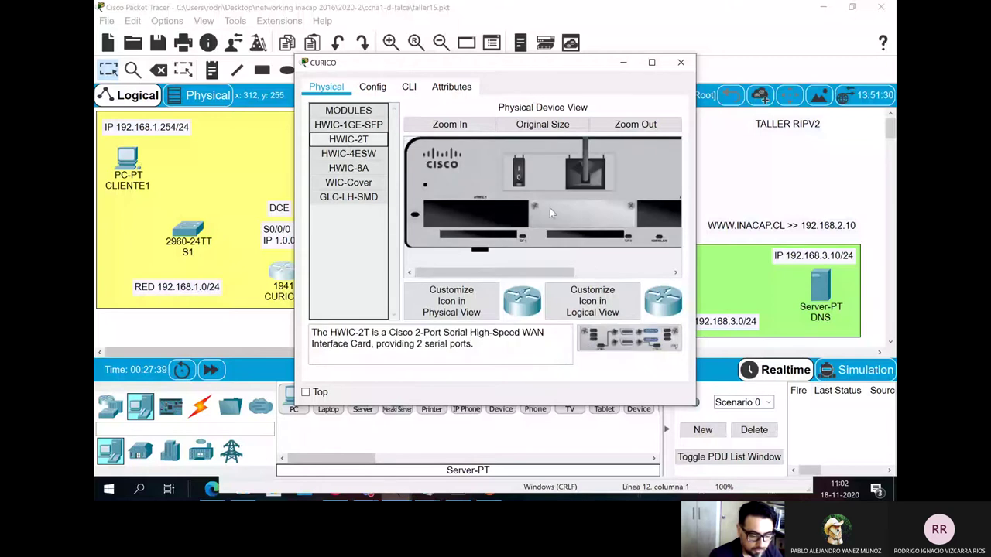
left_click_drag(544, 275, 590, 275)
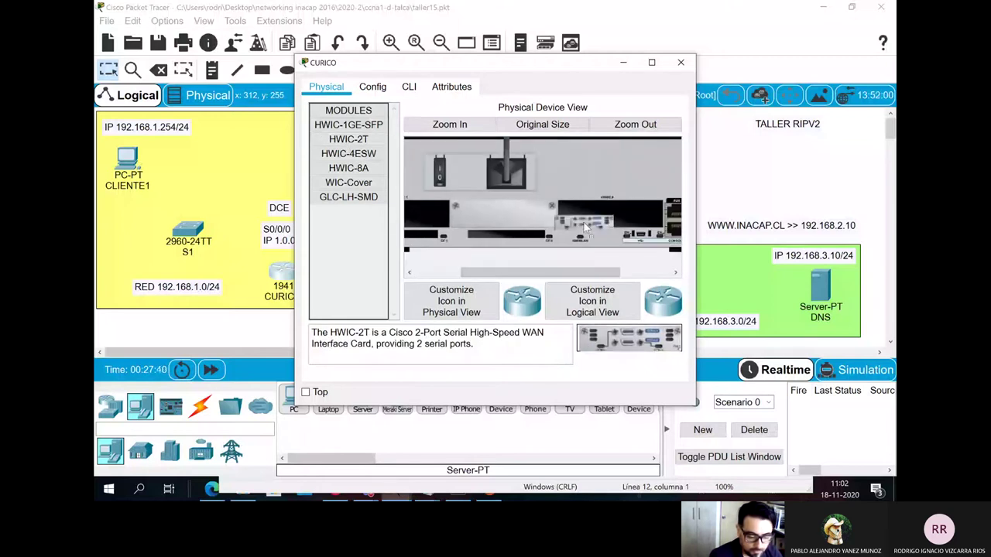
left_click_drag(568, 273, 523, 272)
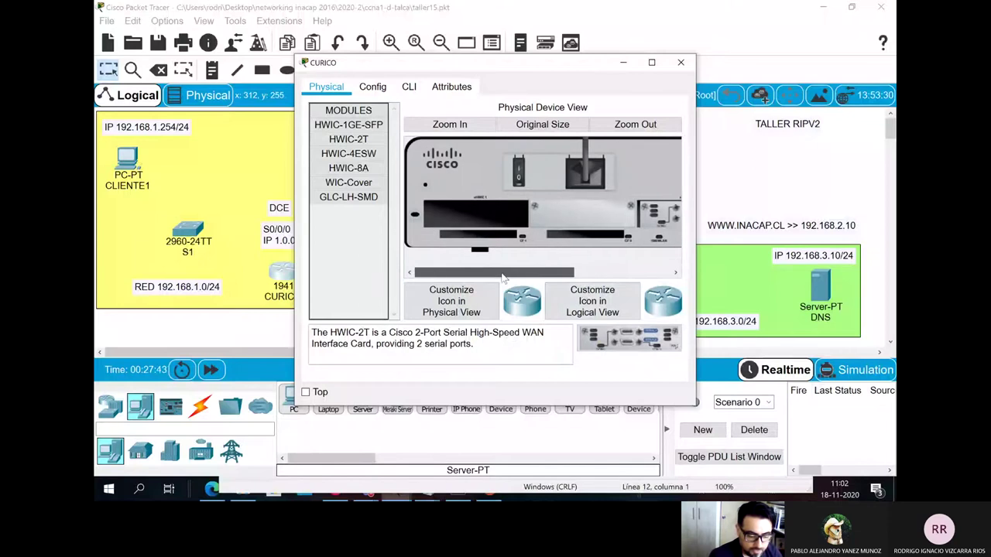
left_click_drag(366, 188, 502, 194)
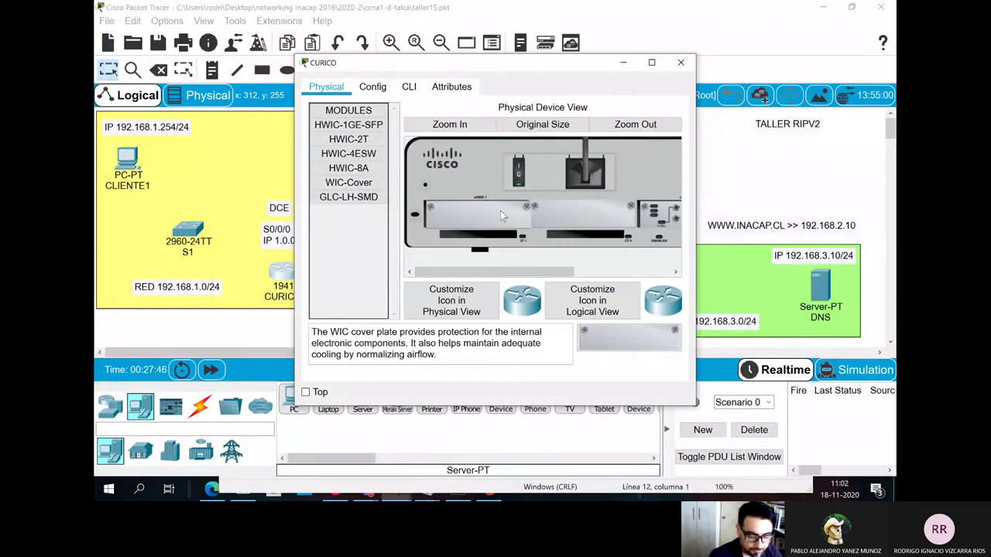
left_click_drag(495, 272, 472, 271)
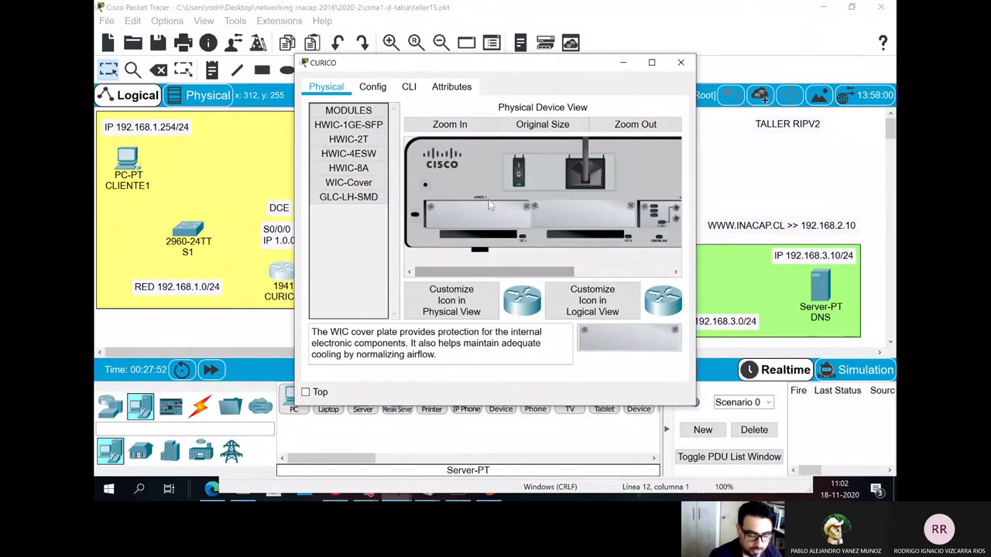
left_click(681, 62)
Step: Install an HWIC-2T module in EHWIC slot 0 of router TALCA and fit a WIC-Cover over empty slot 1
left_click(408, 167)
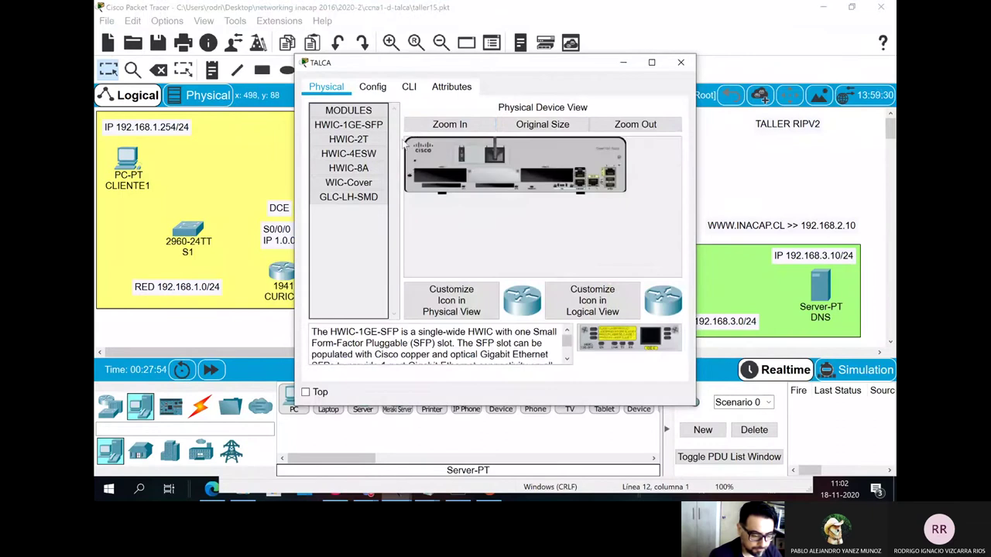
left_click(422, 126)
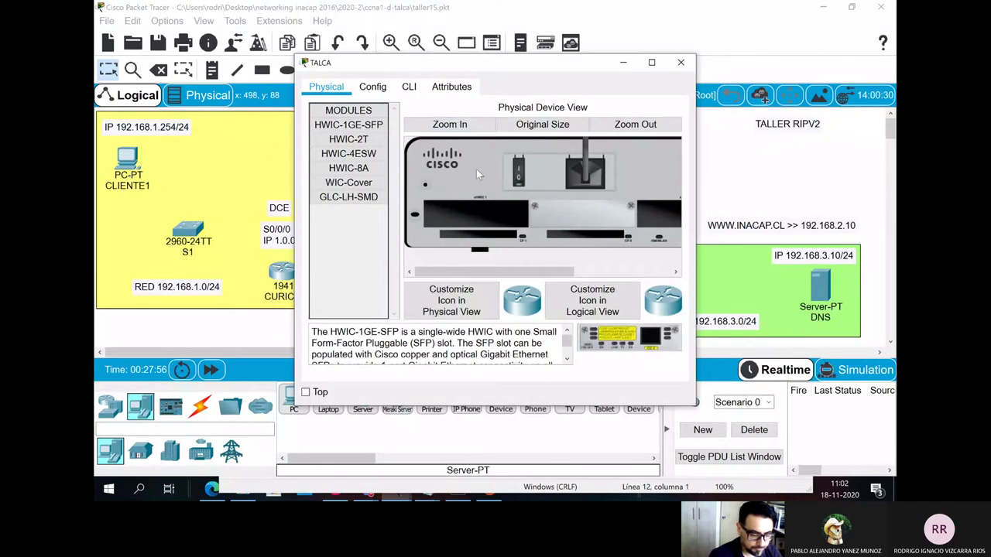
left_click(348, 139)
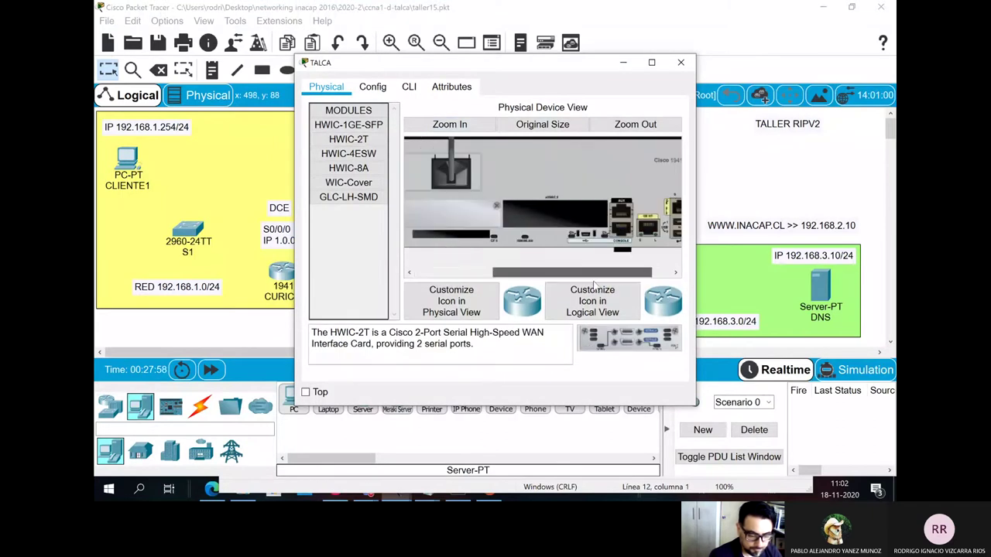
left_click(376, 198)
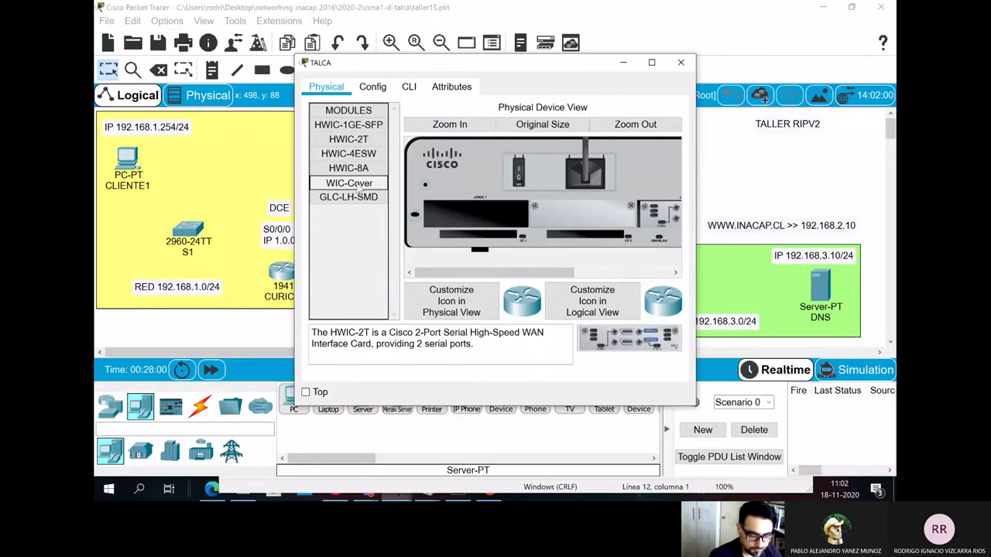
left_click_drag(348, 182, 476, 215)
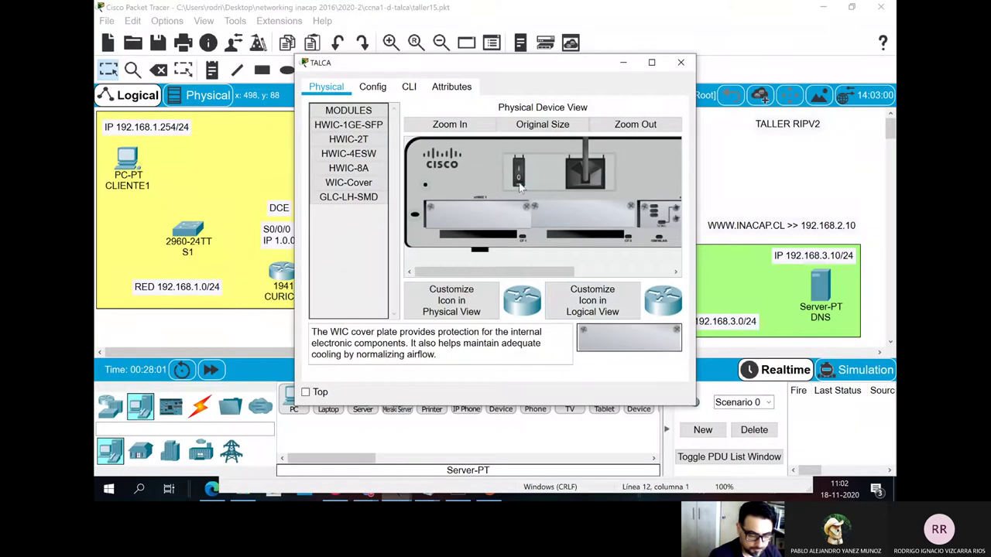
left_click(680, 63)
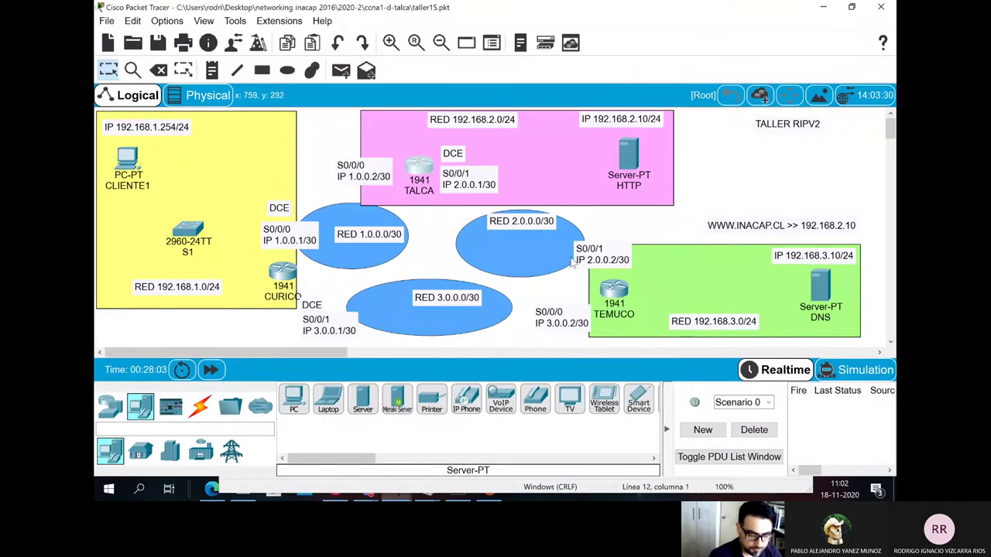
Step: Equip router TEMUCO with an HWIC-2T module and a WIC-Cover, power it on, and save the file
left_click(613, 289)
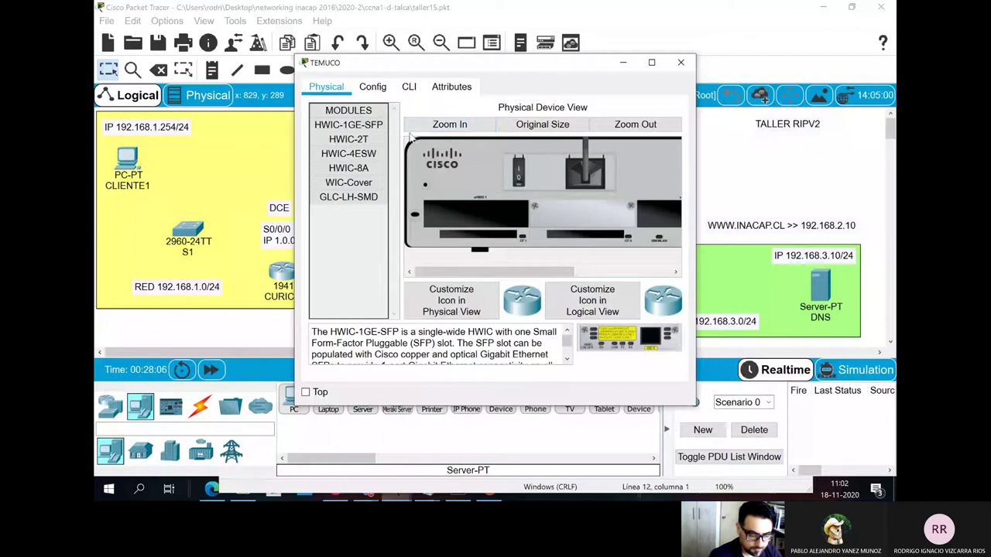
left_click(348, 139)
mouse_move(565, 270)
left_mouse_down()
mouse_move(604, 271)
mouse_move(551, 272)
left_mouse_up()
left_click(348, 182)
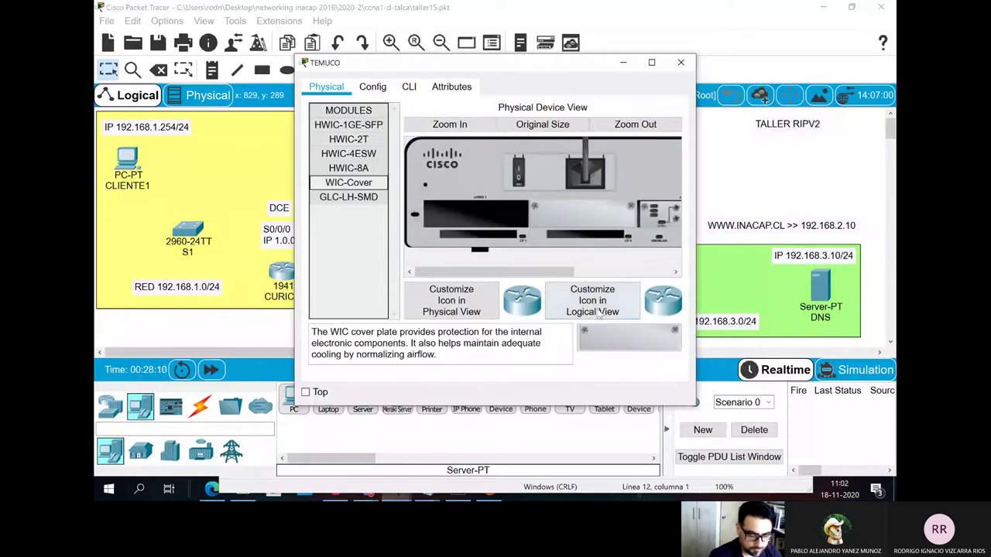
left_click_drag(628, 338, 520, 221)
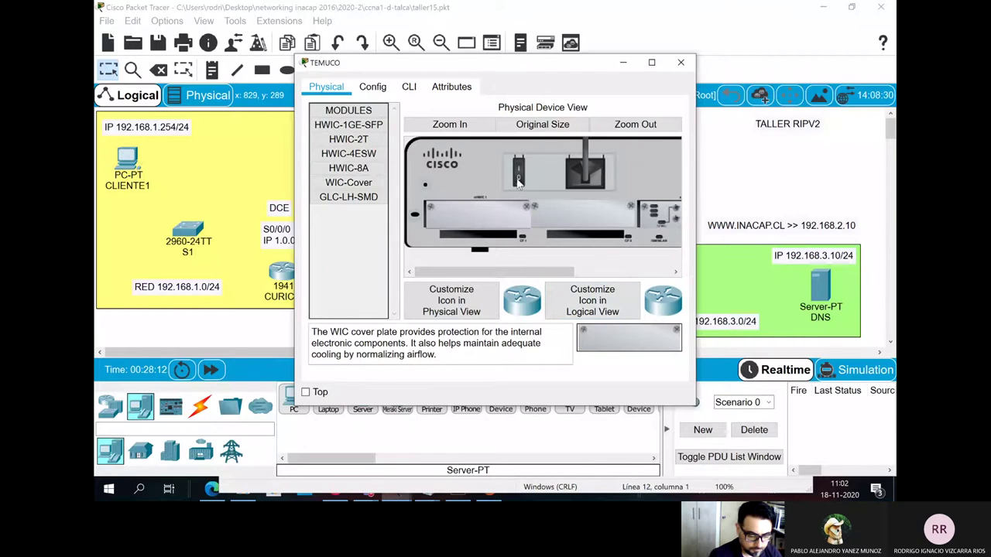
left_click(518, 180)
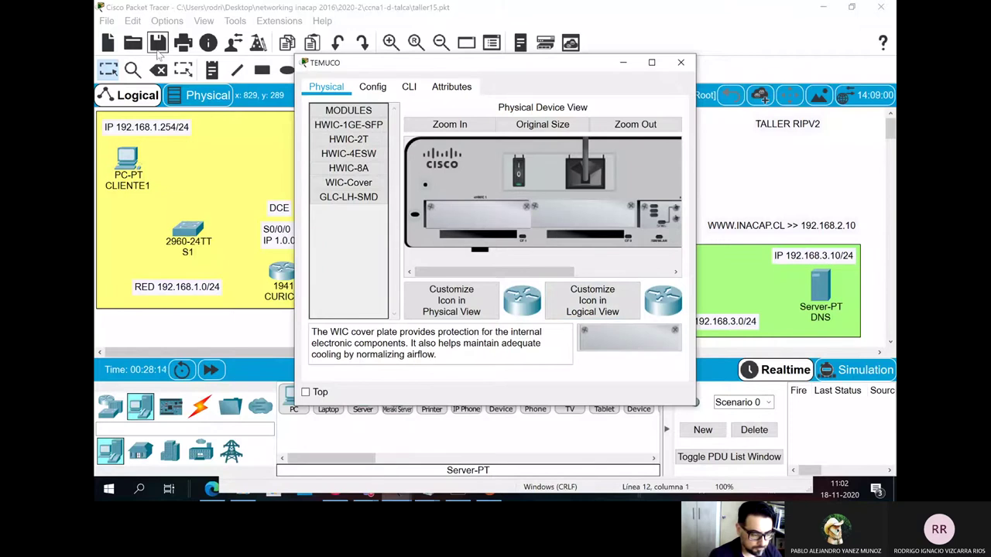
left_click(157, 53)
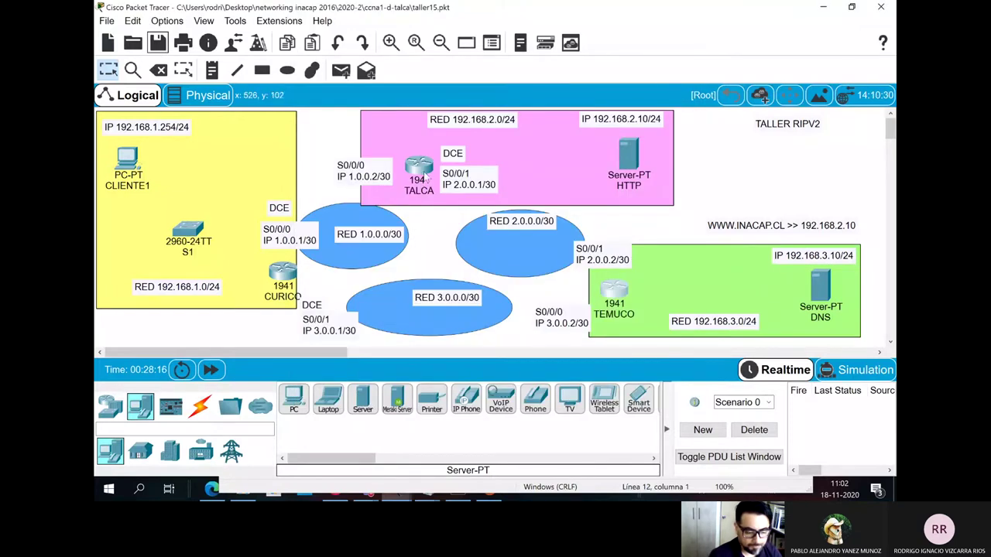
Step: Connect CURICO Serial0/0/0 to TALCA Serial0/0/0 with a Serial DCE cable starting at CURICO, and shift the nearby interface labels clear of the port labels
mouse_move(417, 167)
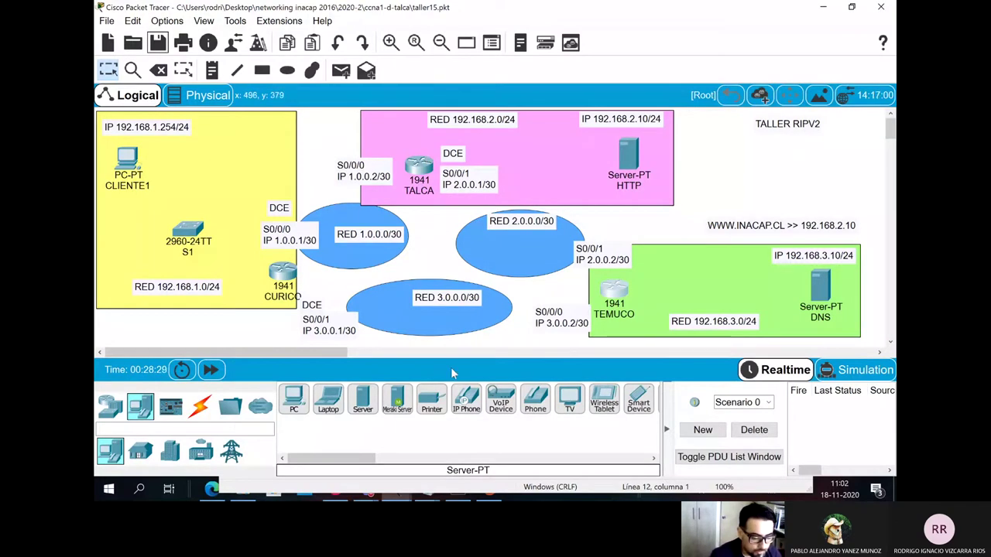
left_click(199, 405)
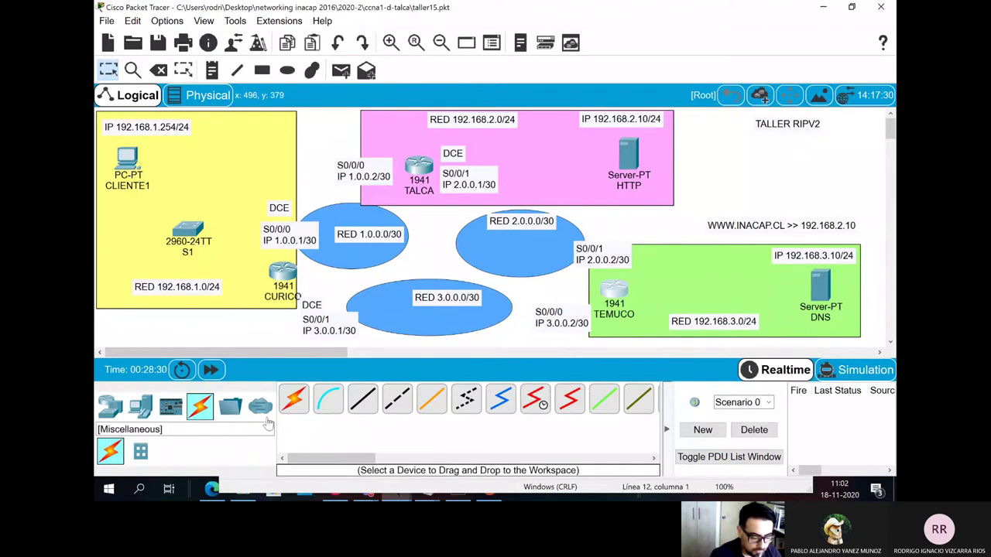
left_click(542, 405)
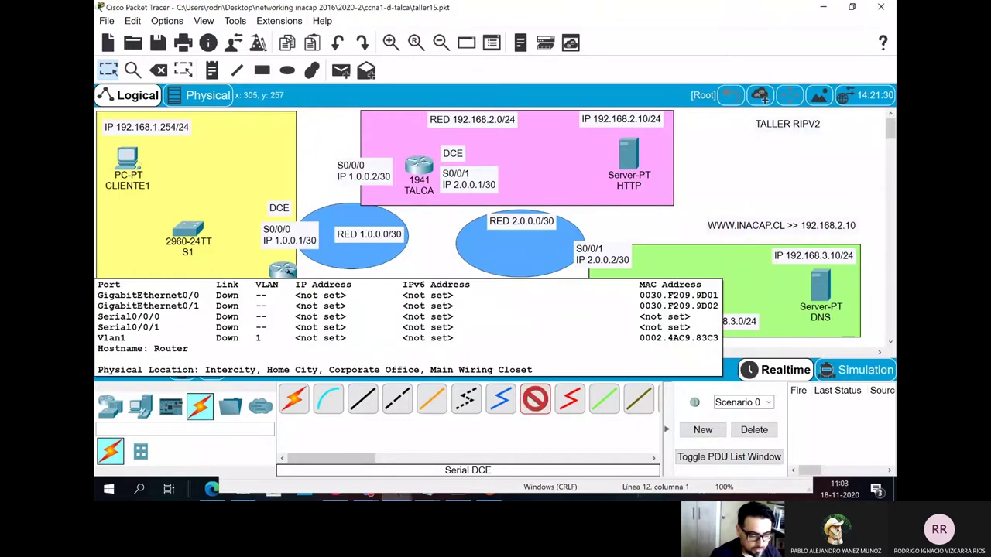
left_click(288, 273)
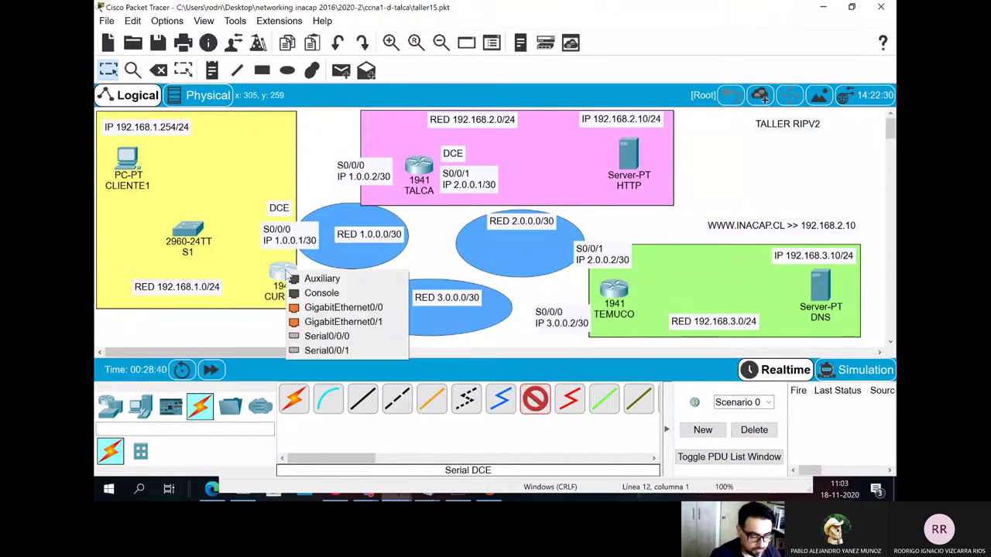
left_click(327, 336)
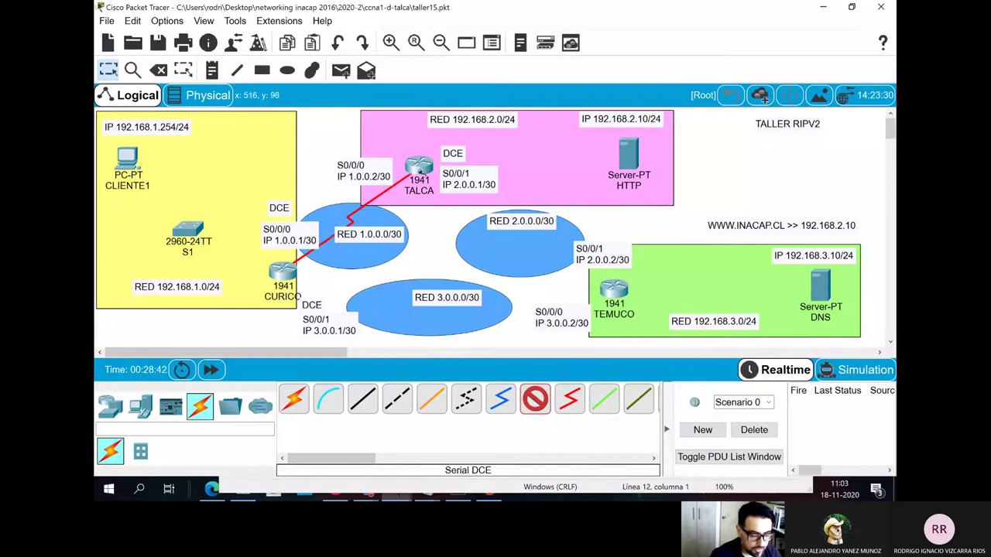
left_click(418, 169)
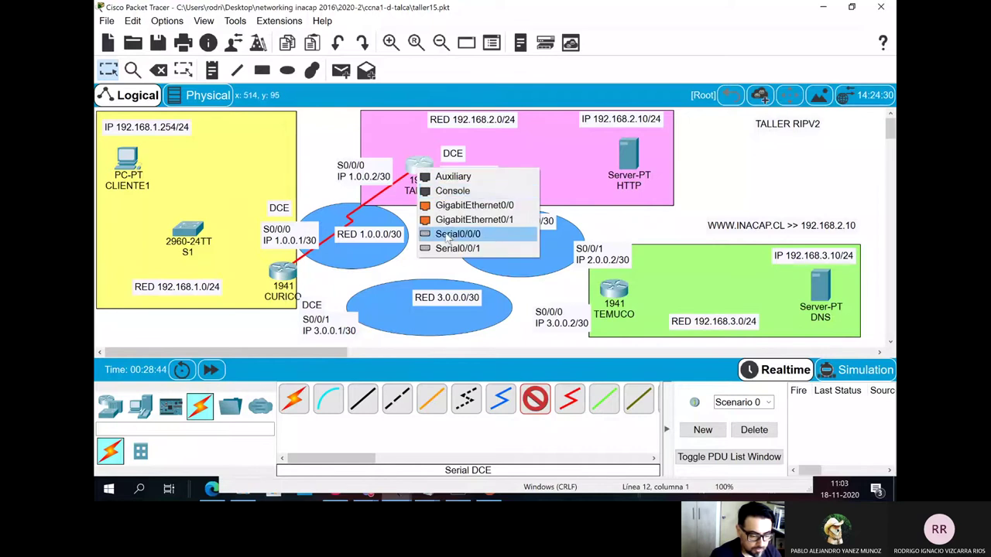
left_click(449, 235)
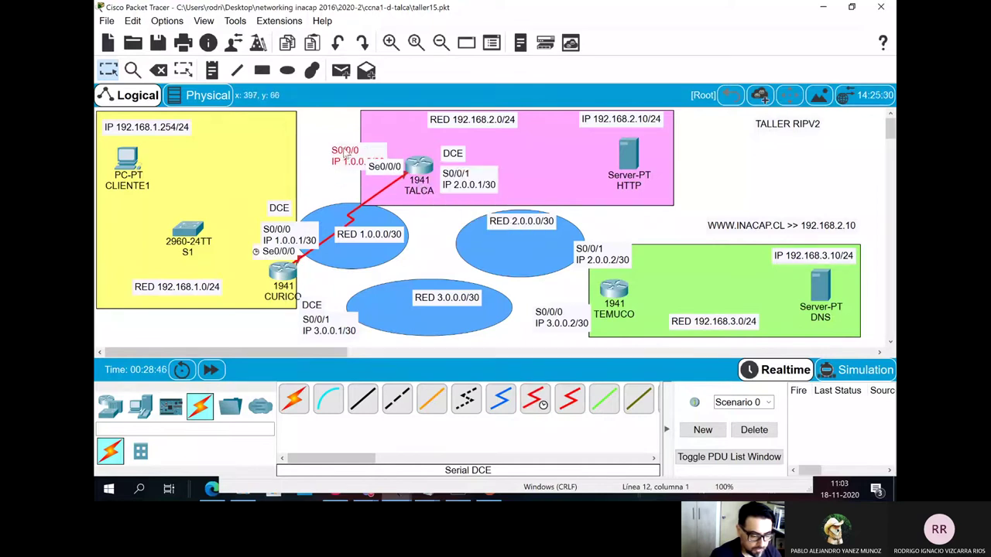
left_click_drag(344, 154, 359, 141)
left_click_drag(298, 240, 270, 202)
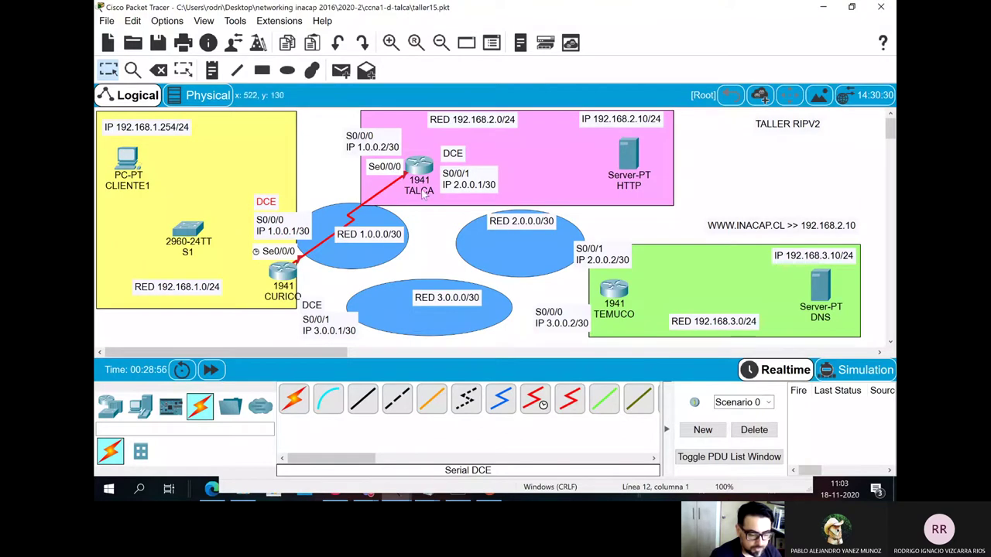
Step: Connect TALCA Serial0/0/1 to TEMUCO Serial0/0/1 with a Serial DCE cable starting at TALCA
left_click(540, 404)
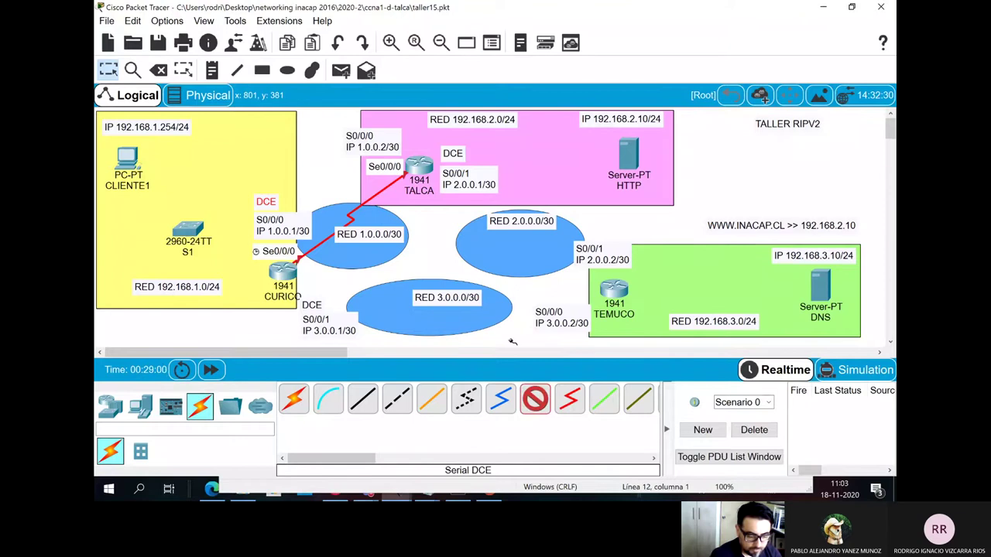
left_click(420, 175)
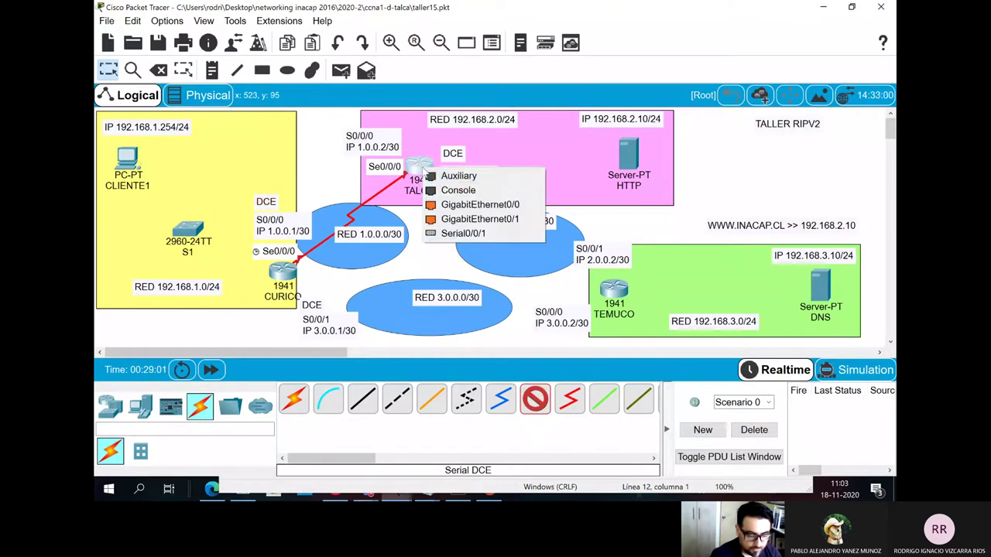
left_click(465, 234)
left_click(612, 289)
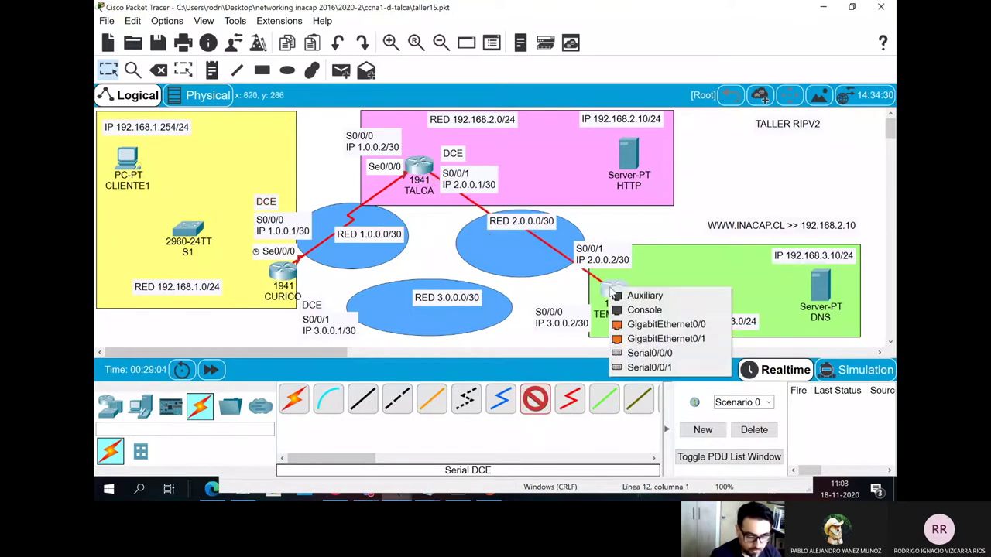
left_click(641, 369)
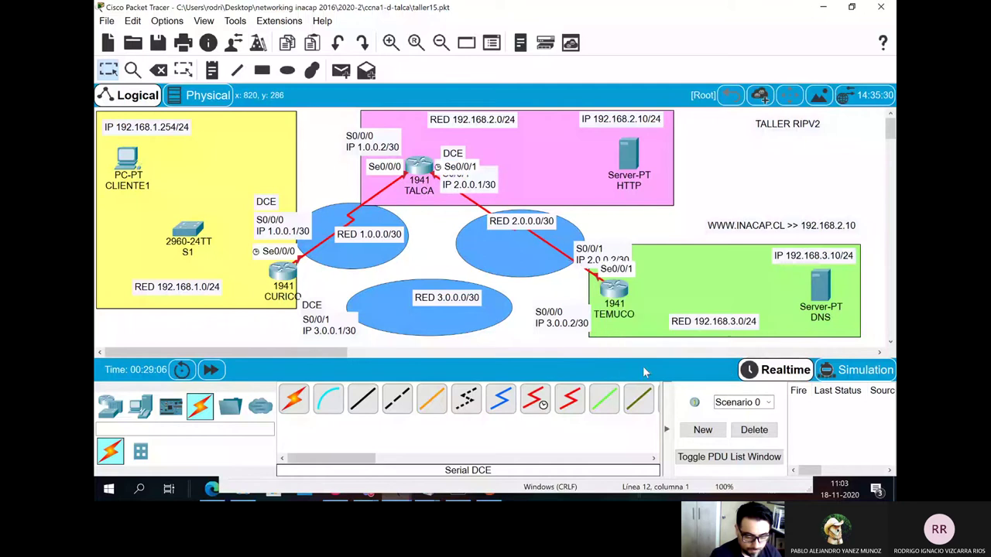
Step: Rearrange the S0/0/1 labels at TEMUCO and TALCA, TALCA's DCE label and the RED 192.168.2.0/24 label so they clear the port labels
left_click_drag(611, 254, 623, 242)
left_click_drag(455, 149, 455, 141)
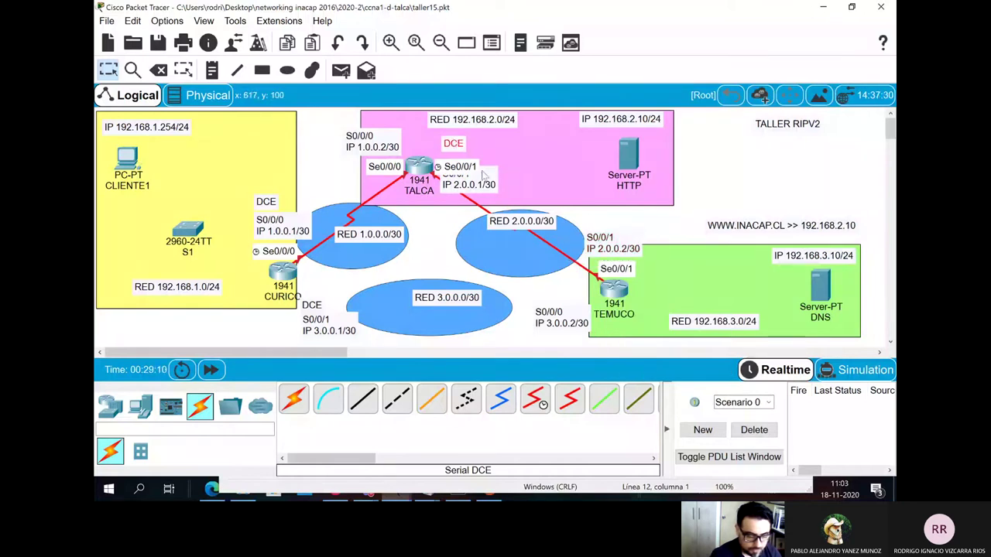
left_click_drag(465, 178, 523, 177)
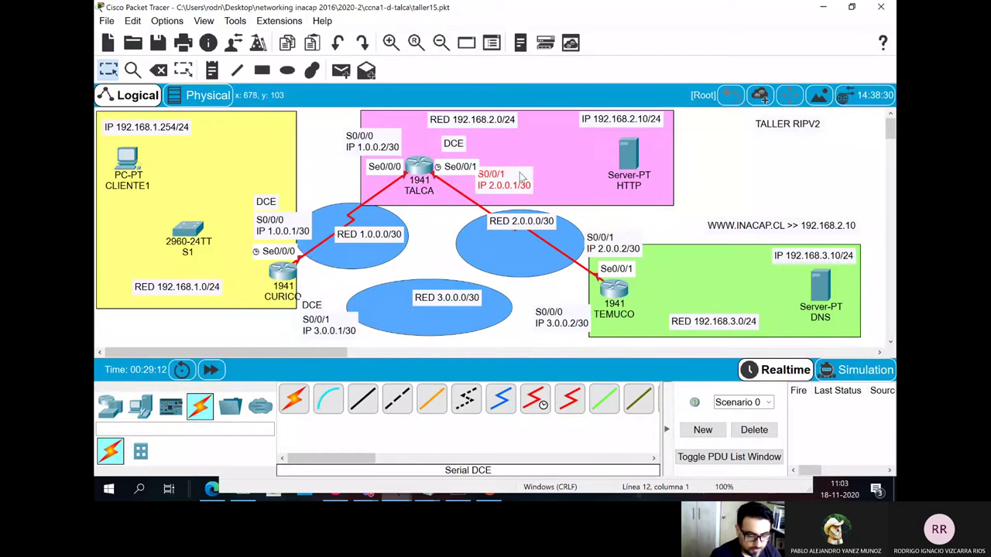
left_click_drag(489, 121, 582, 145)
left_click_drag(455, 147, 452, 133)
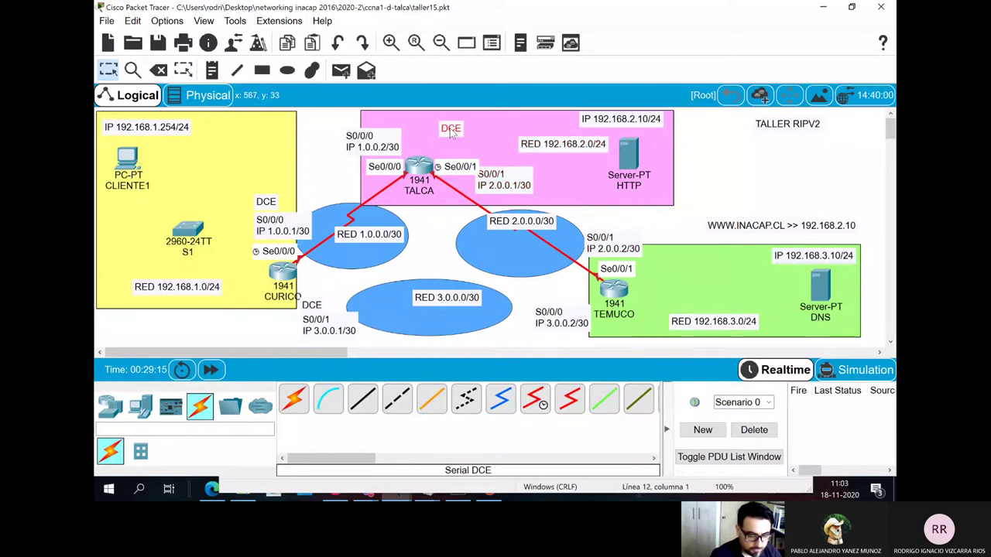
left_click_drag(496, 177, 457, 143)
left_click(453, 126)
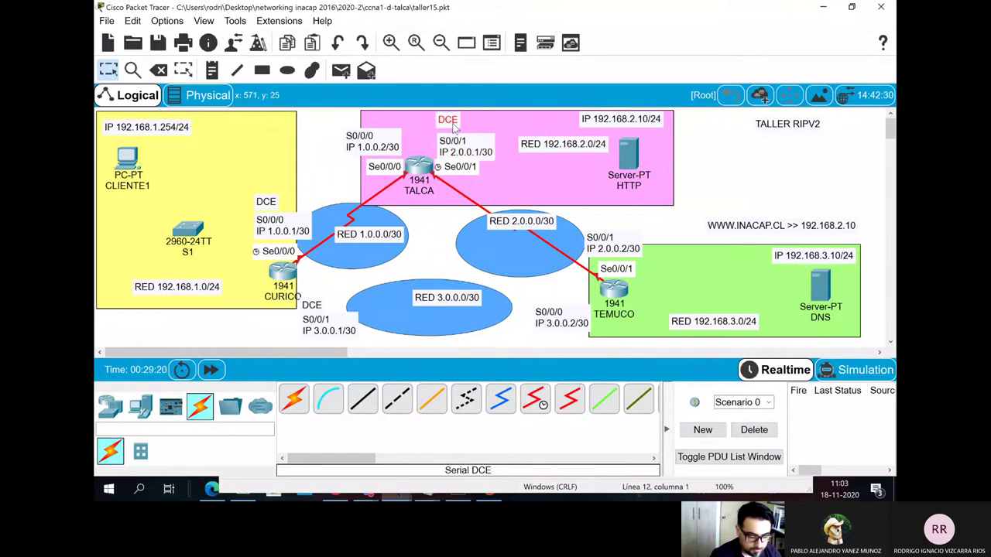
left_click_drag(456, 133, 441, 123)
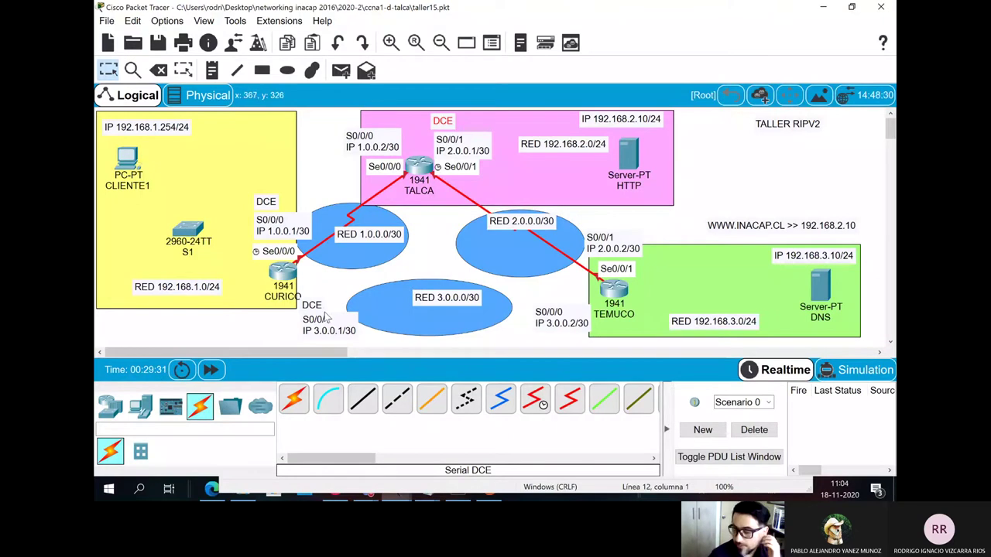
Step: Connect CURICO Serial0/0/1 to TEMUCO Serial0/0/0 with a Serial DCE cable starting at CURICO
left_click(542, 404)
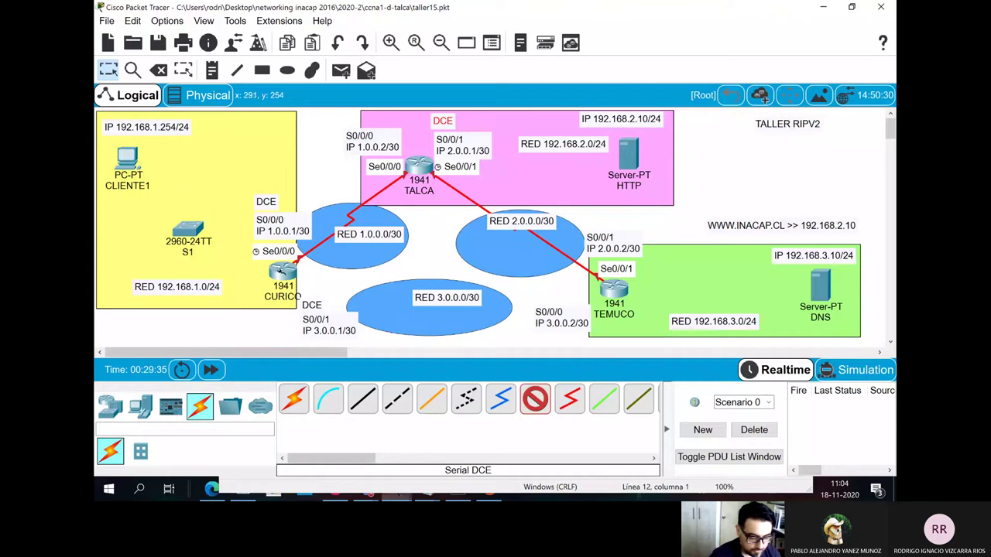
left_click(284, 273)
left_click(342, 340)
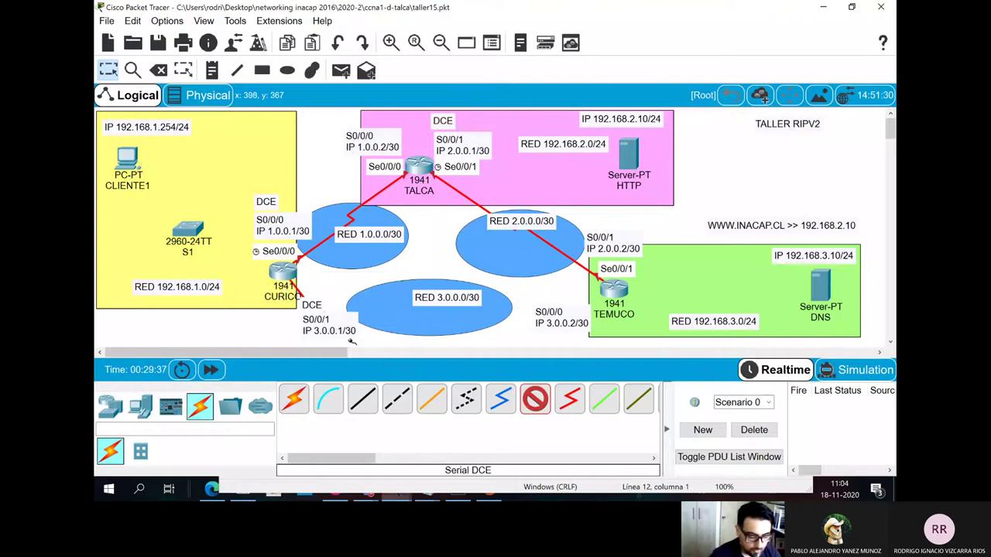
left_click(611, 290)
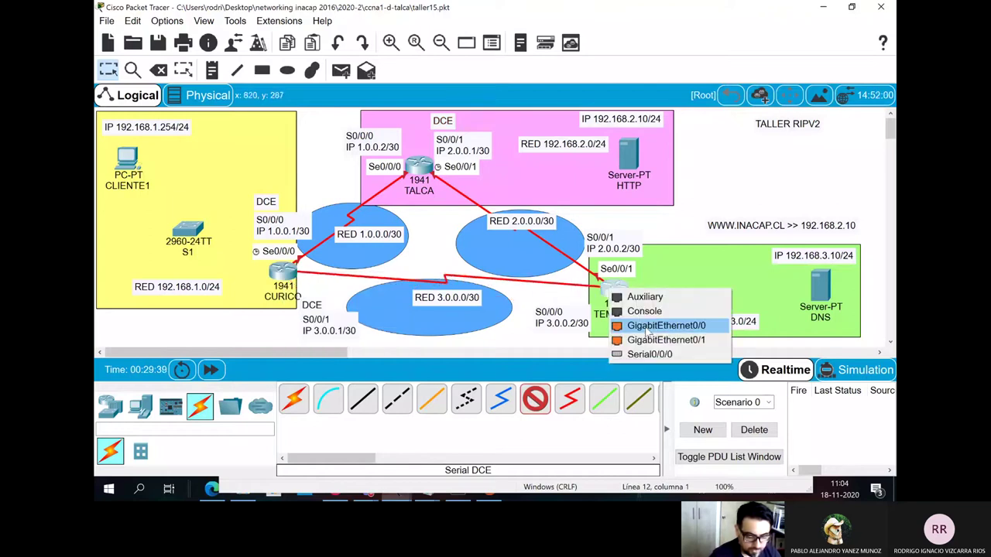
left_click(650, 354)
Step: Shift CURICO's lower DCE label, the RED 3.0.0.0/30 label, TEMUCO's S0/0/1 label and the CURICO router slightly to reduce overlaps
left_click_drag(314, 306, 283, 320)
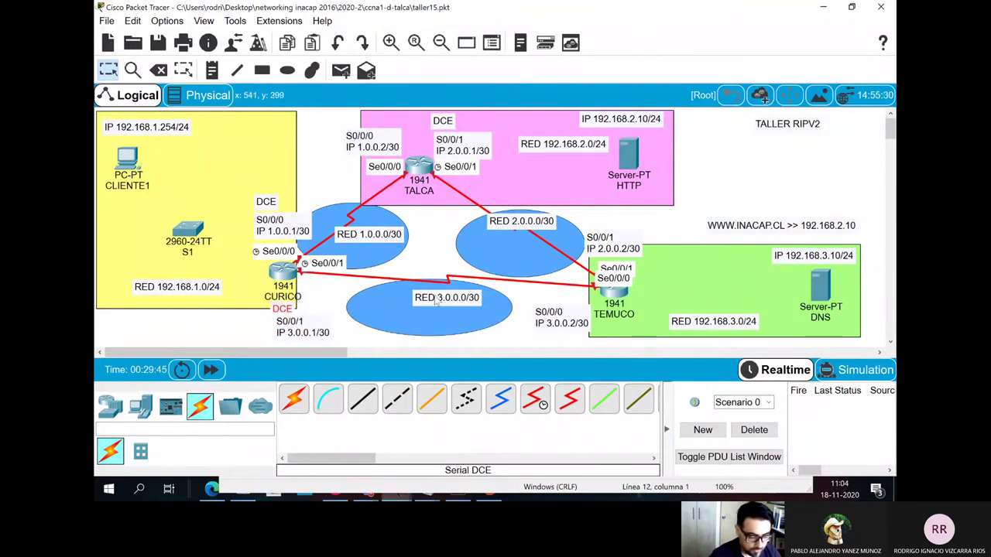
left_click_drag(438, 301, 417, 302)
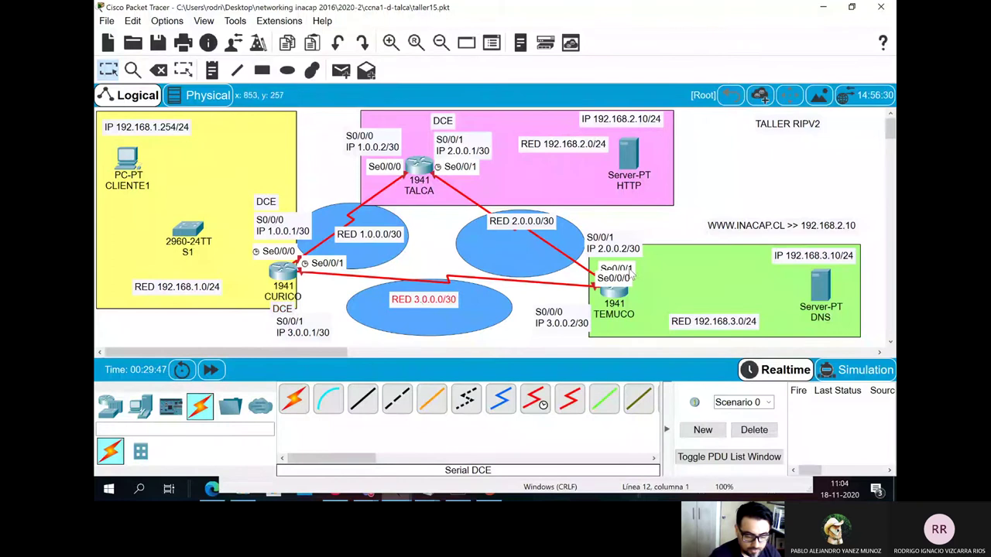
left_click_drag(618, 248, 627, 247)
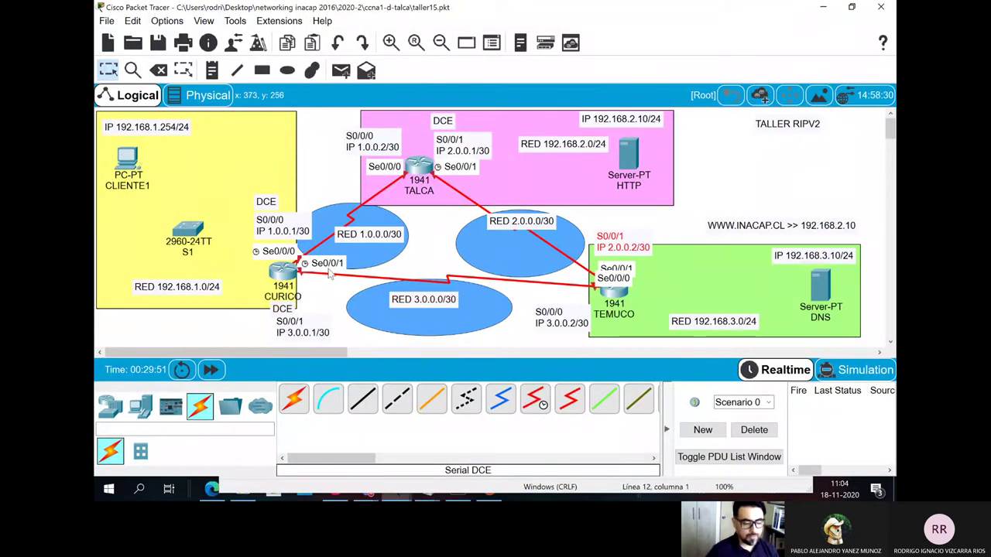
left_click_drag(285, 282, 280, 283)
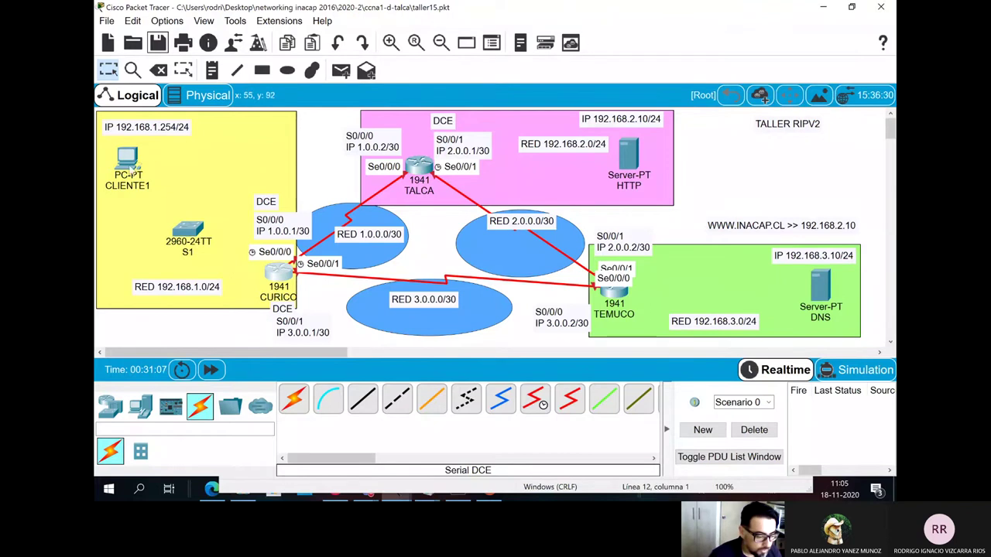
Step: Assign CLIENTE1 the static IPv4 address 192.168.1.254 with subnet mask 255.255.255.0
left_click(130, 159)
left_click(418, 88)
left_click(360, 138)
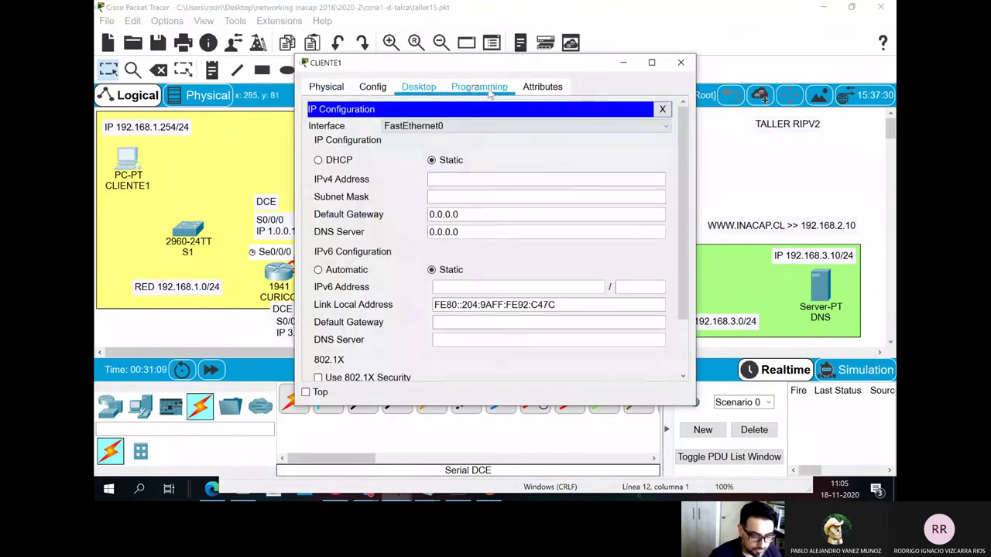
left_click_drag(479, 69, 574, 69)
left_click(588, 184)
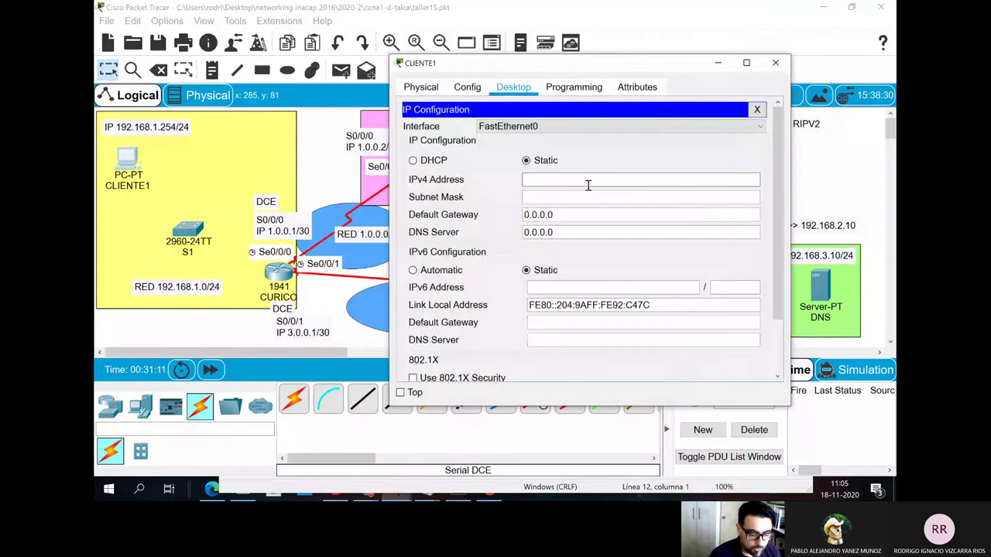
type("192.168")
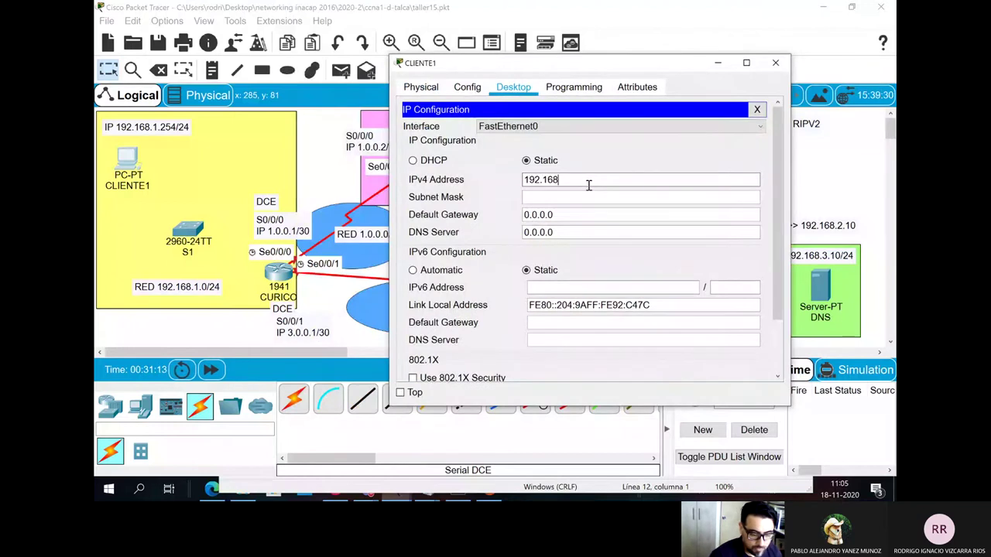
type(".1.254")
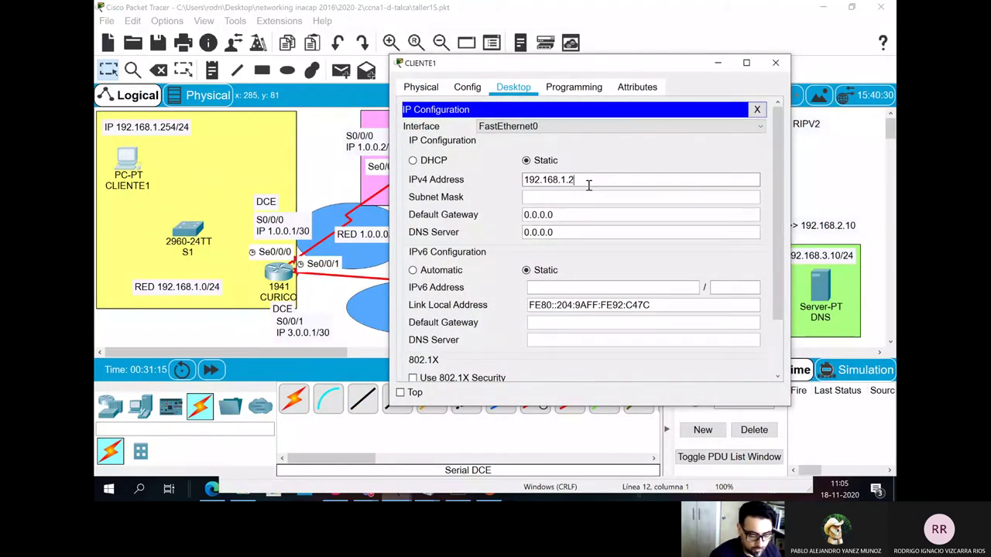
left_click(584, 195)
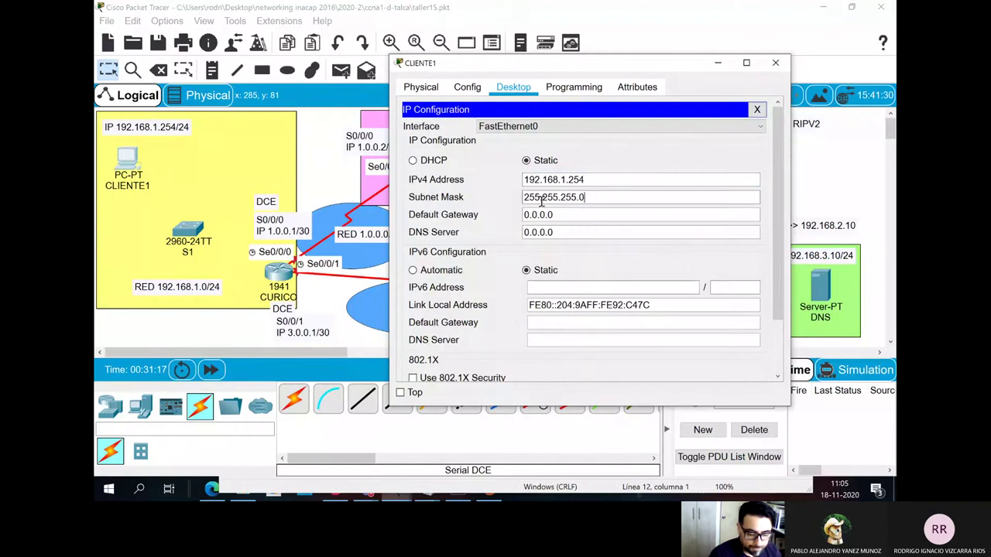
left_click_drag(587, 198, 436, 198)
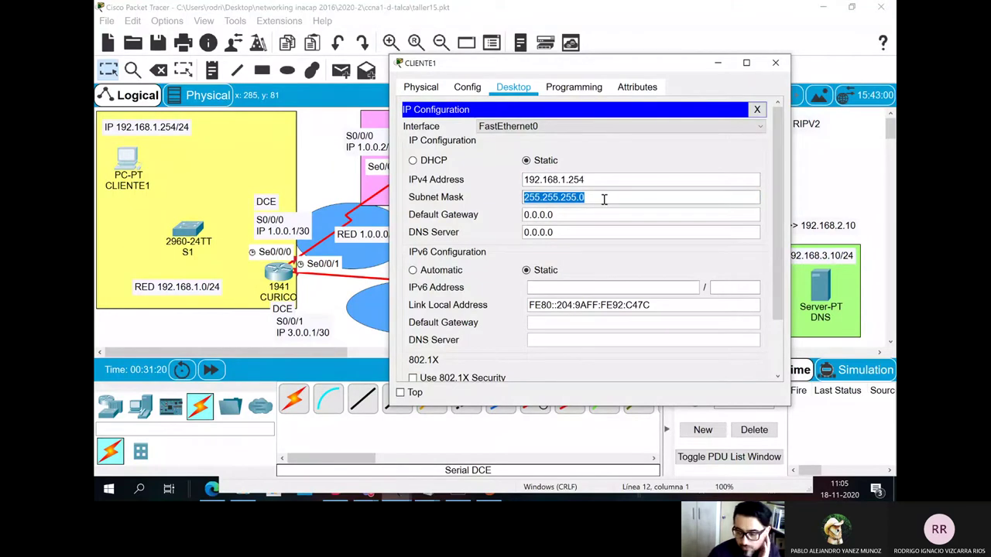
Step: Set CLIENTE1's default gateway to 192.168.1.1 and its DNS server to 192.168.3.10
triple_click(571, 215)
type("192.168.1.1")
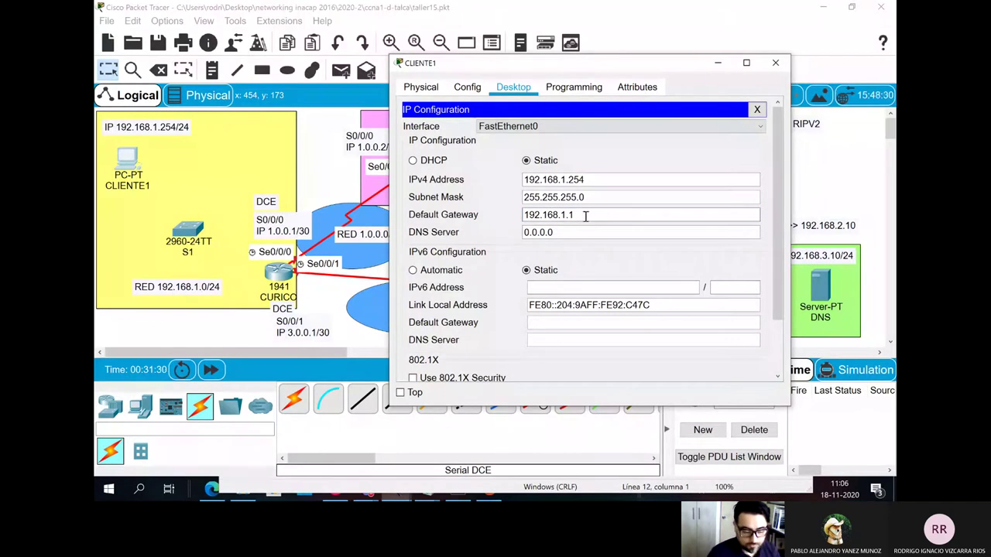
left_click_drag(581, 214, 377, 214)
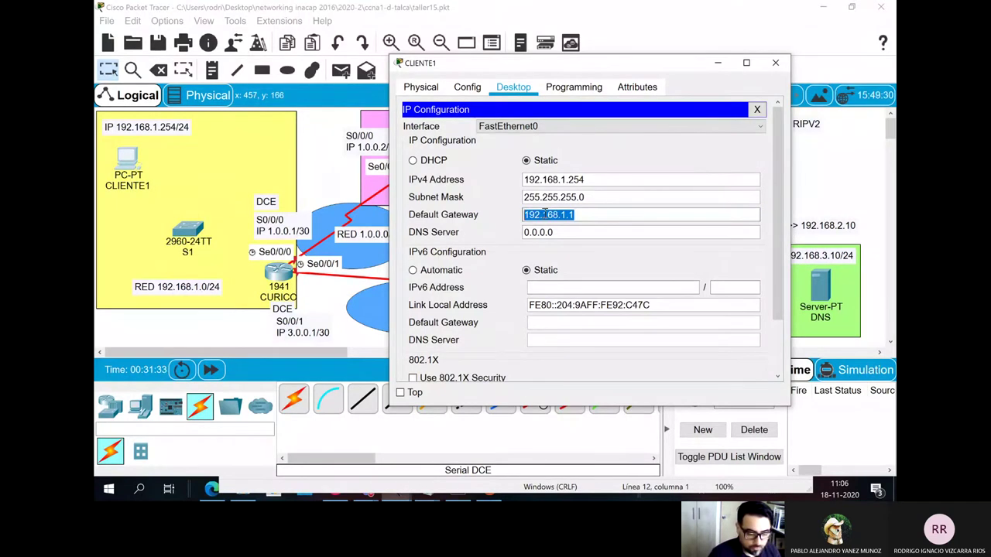
left_click_drag(568, 234, 524, 232)
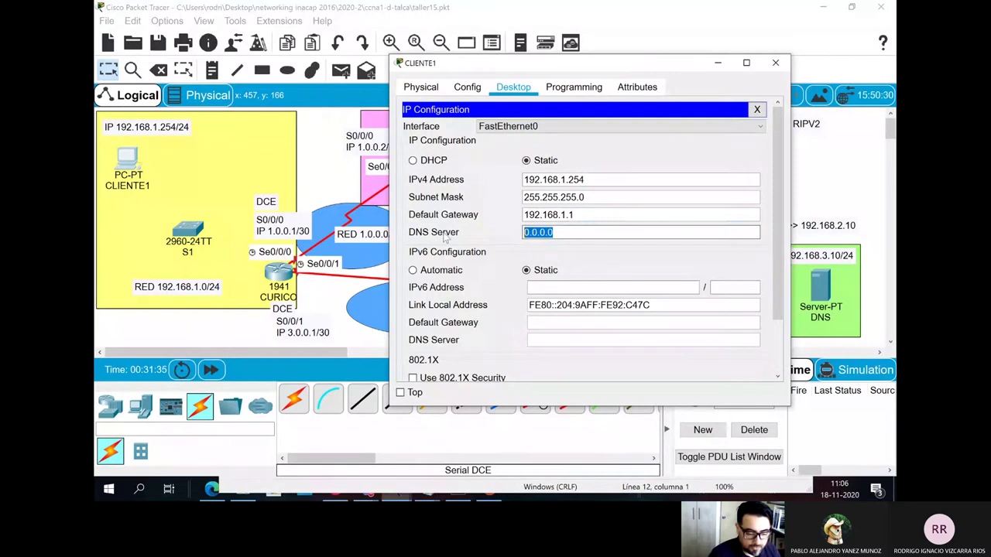
left_click_drag(632, 62, 513, 58)
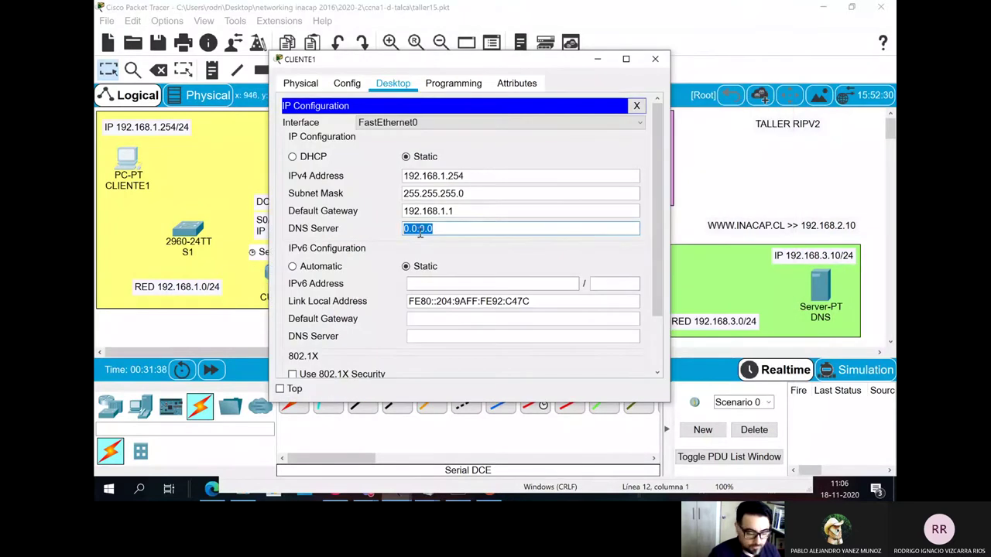
type("192.168")
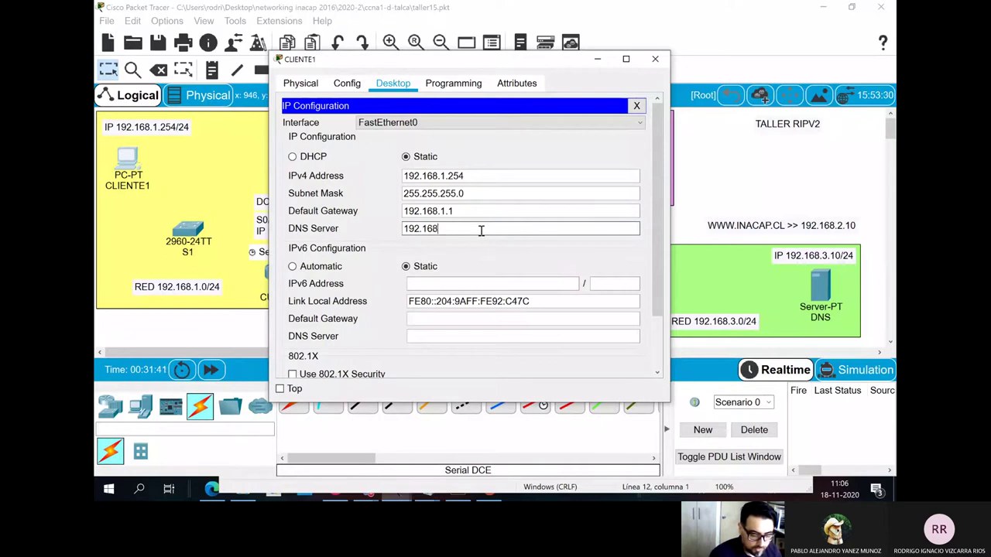
type(".3.10")
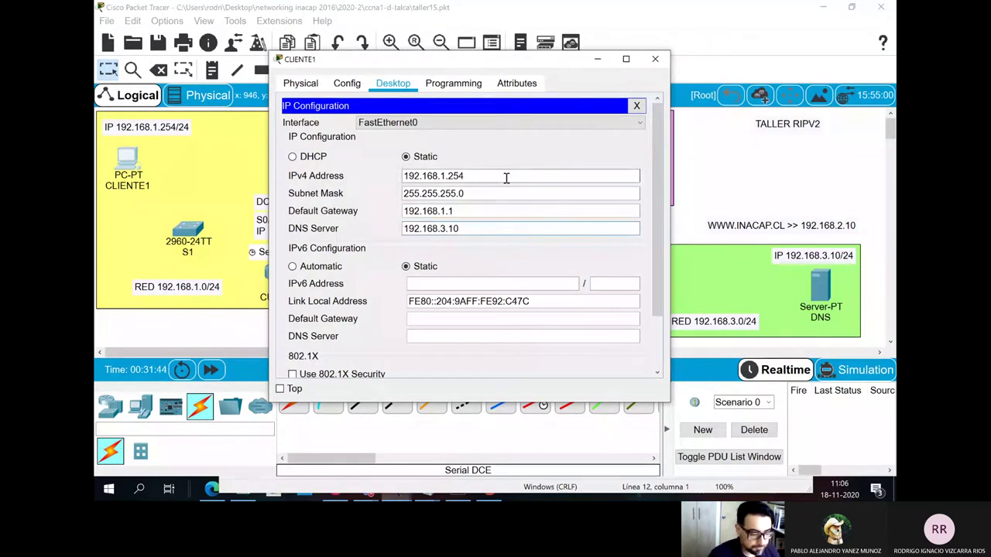
Step: Review CLIENTE1's IPv4 address, subnet mask, default gateway and DNS server entries, and close its configuration window
triple_click(467, 178)
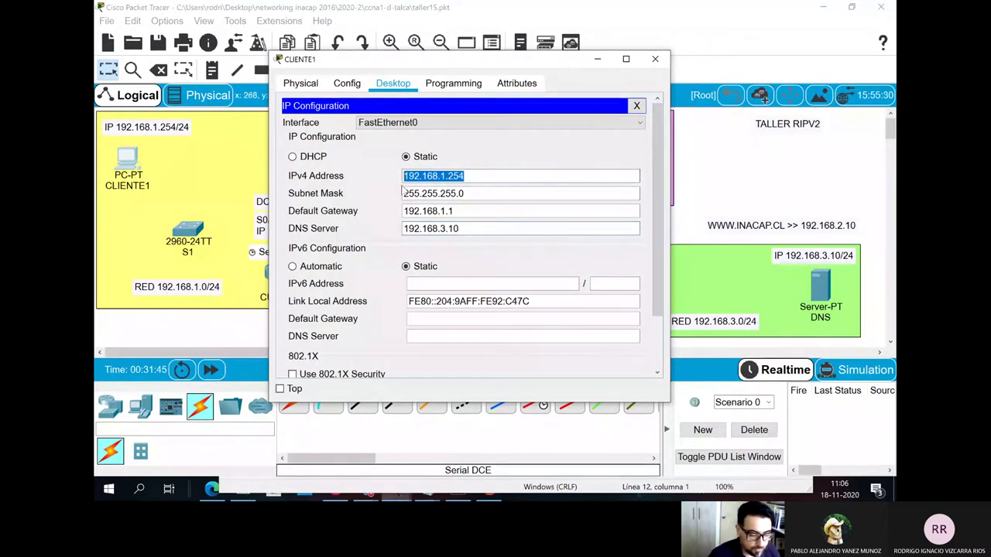
triple_click(481, 194)
triple_click(493, 211)
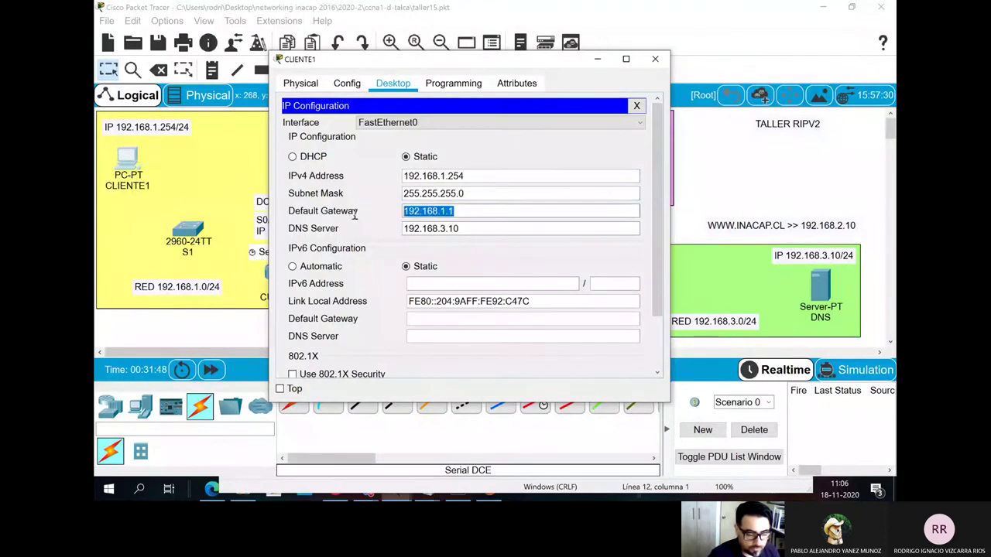
left_click_drag(491, 229, 394, 226)
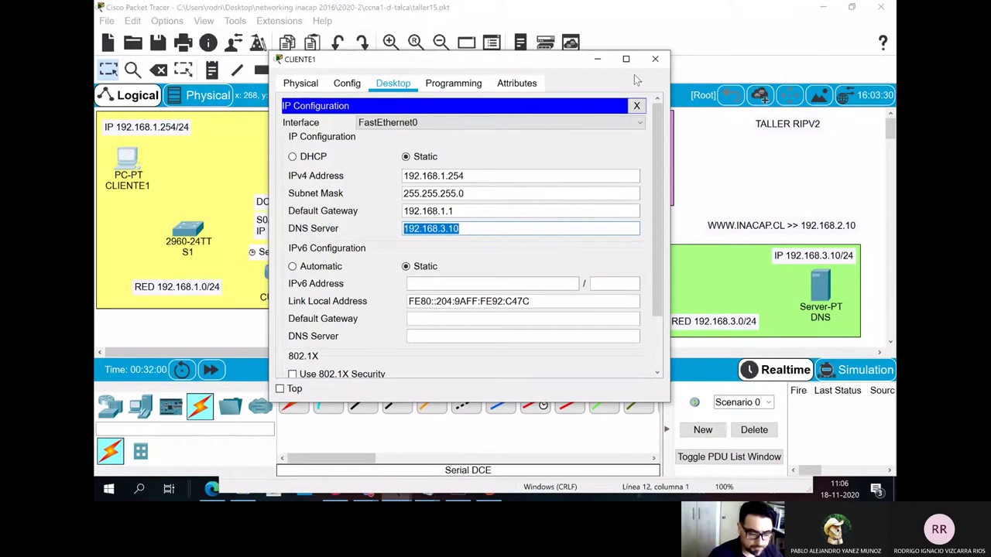
left_click(496, 177)
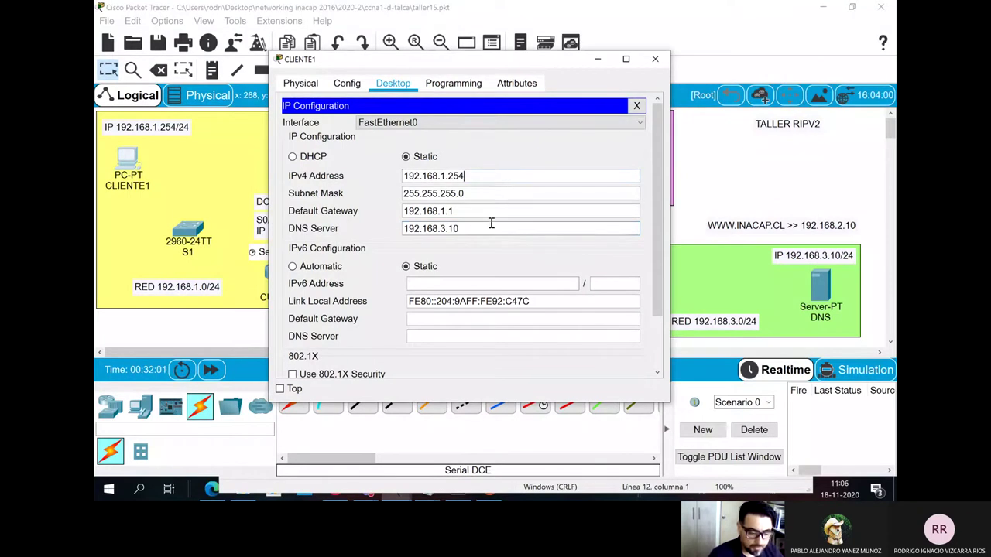
left_click(655, 59)
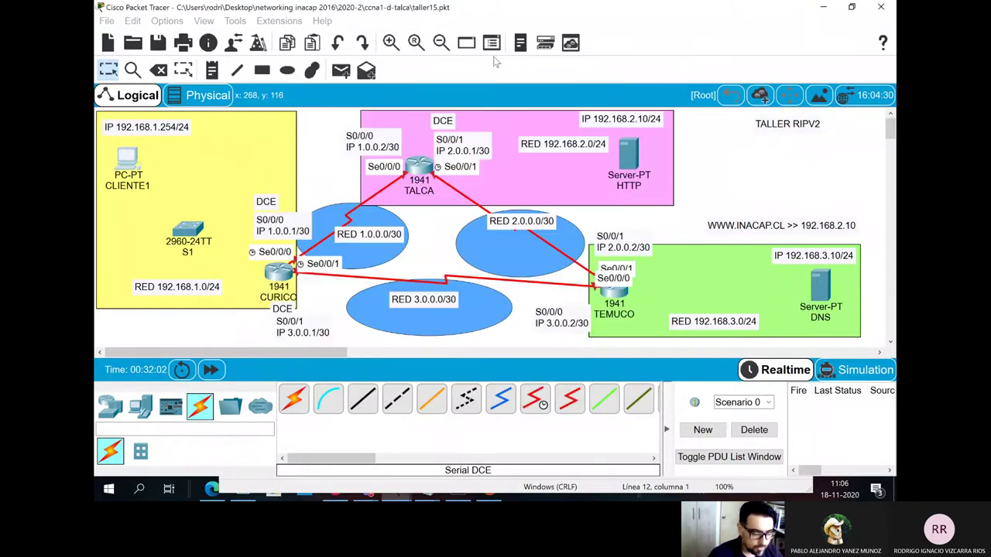
Step: Connect CLIENTE1 FastEthernet0 to switch S1 FastEthernet0/24 with a Copper Straight-Through cable
left_click(362, 398)
left_click(142, 160)
left_click(178, 203)
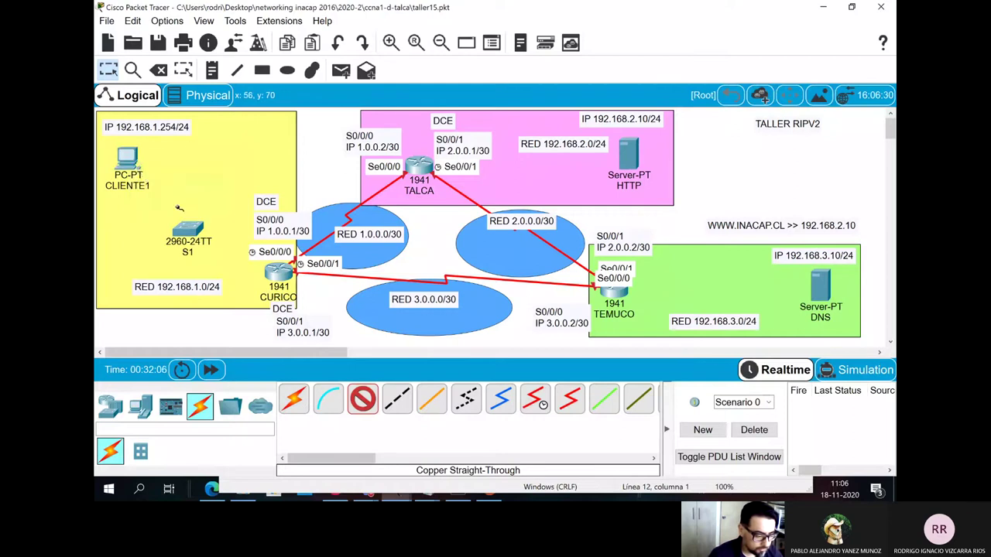
left_click(188, 229)
left_click(261, 357)
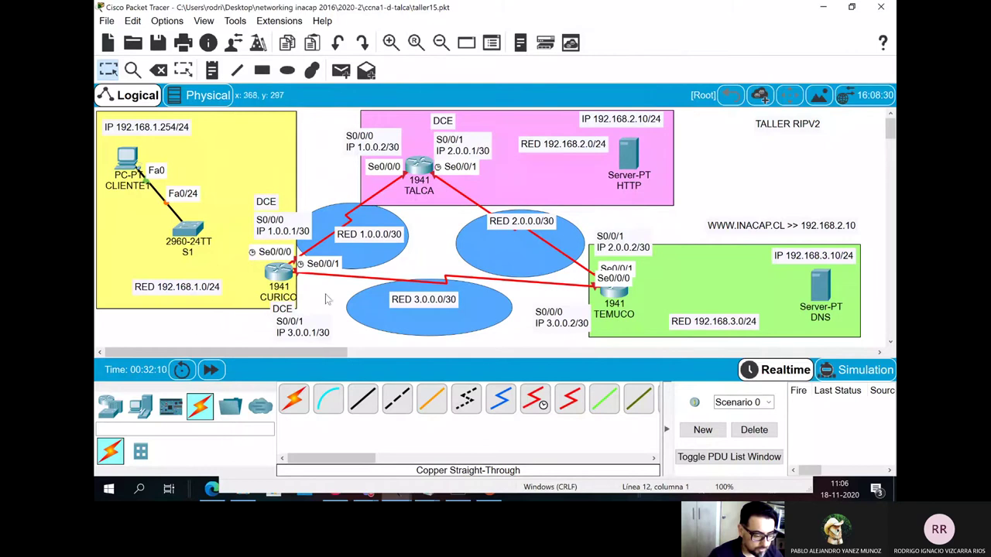
Step: Connect switch S1 FastEthernet0/1 to CURICO GigabitEthernet0/0 with a Copper Straight-Through cable
left_click(362, 399)
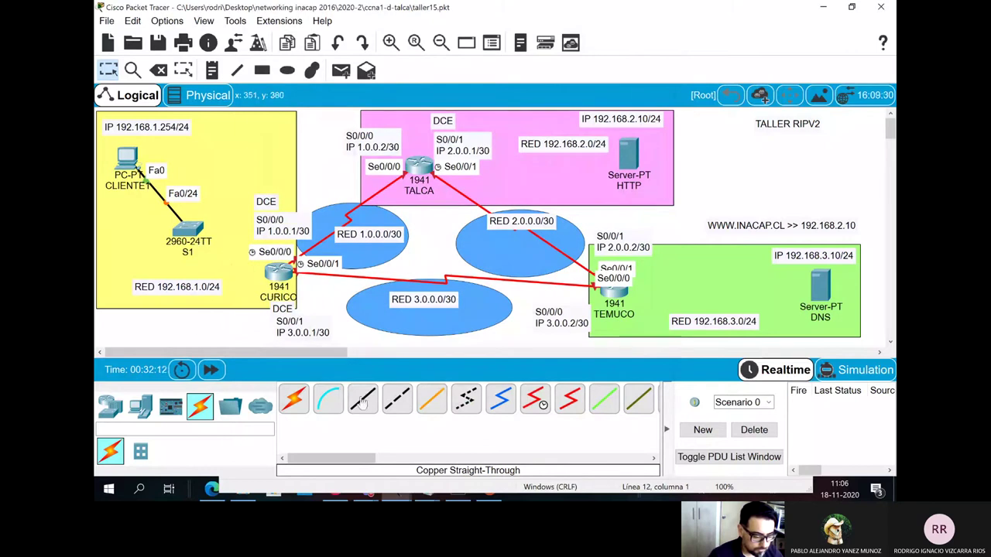
left_click(188, 231)
left_click(232, 39)
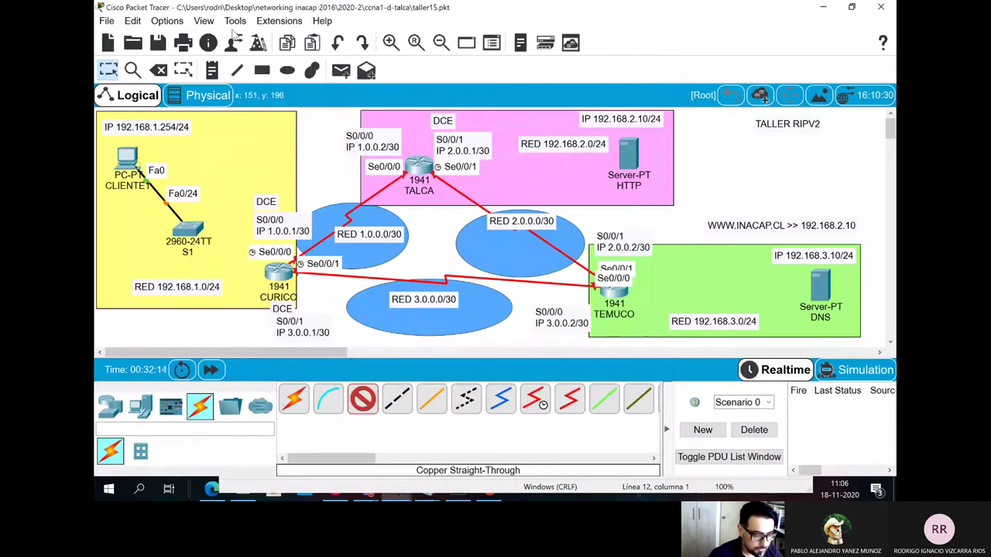
left_click(285, 279)
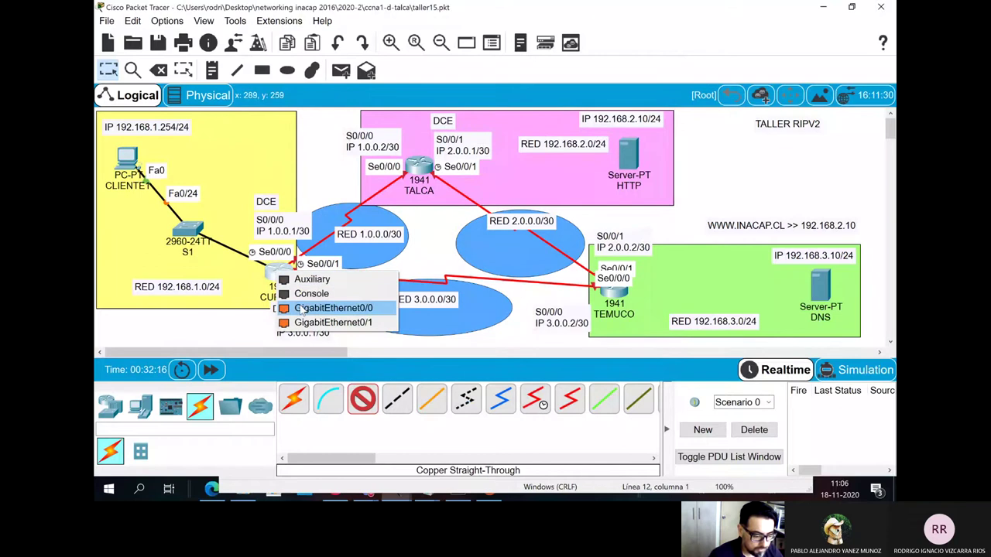
left_click(294, 308)
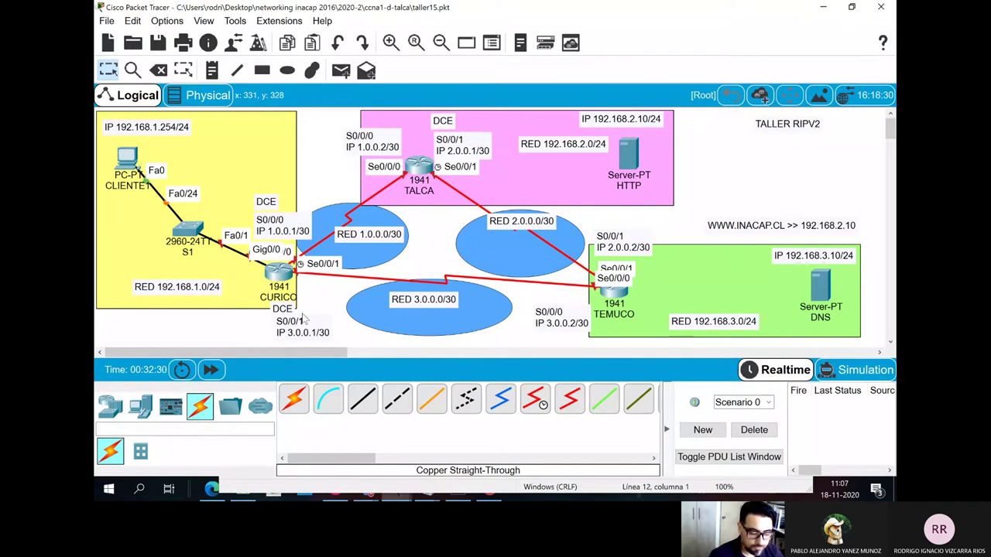
Step: Open CURICO's command line and answer NO to the initial configuration dialog to reach the Router> prompt
left_click(279, 273)
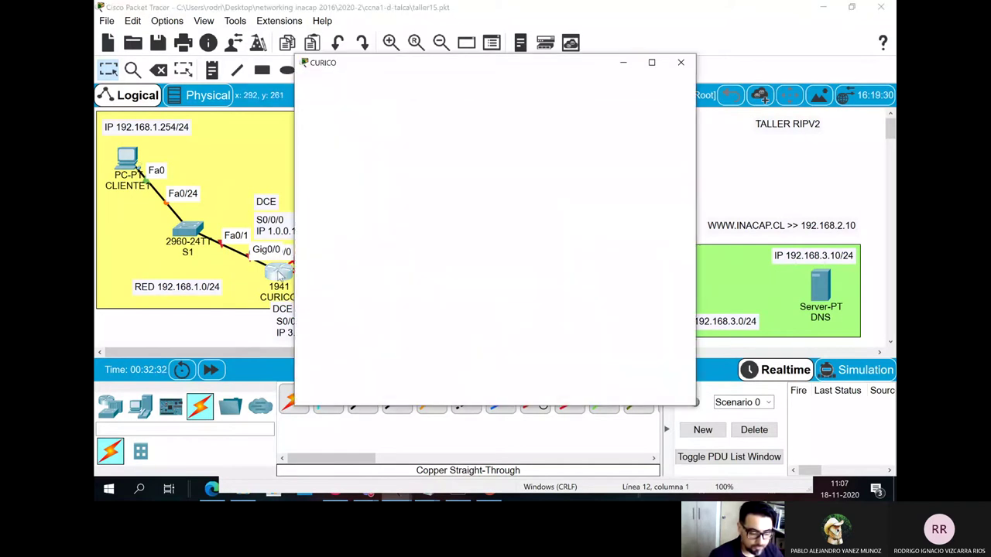
left_click(409, 87)
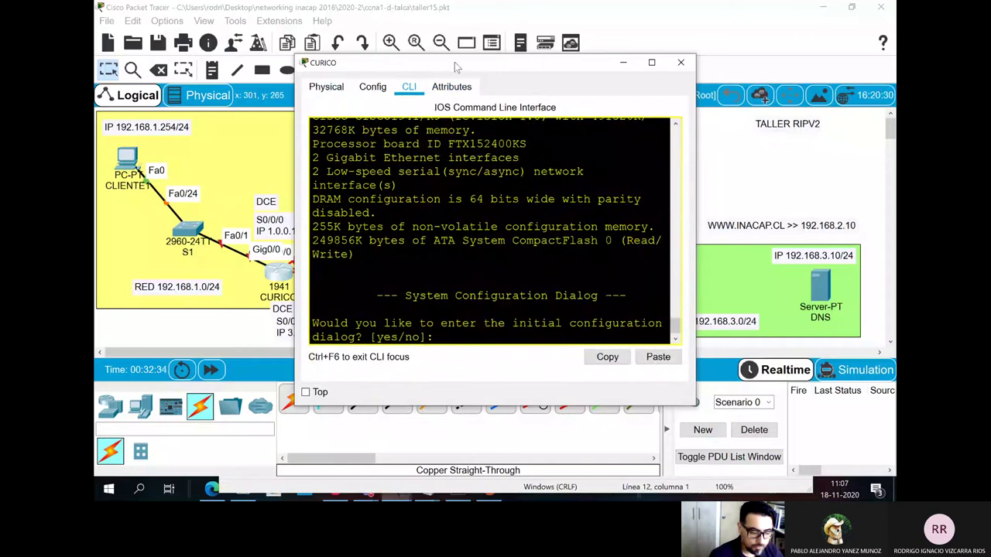
left_click_drag(454, 62, 531, 34)
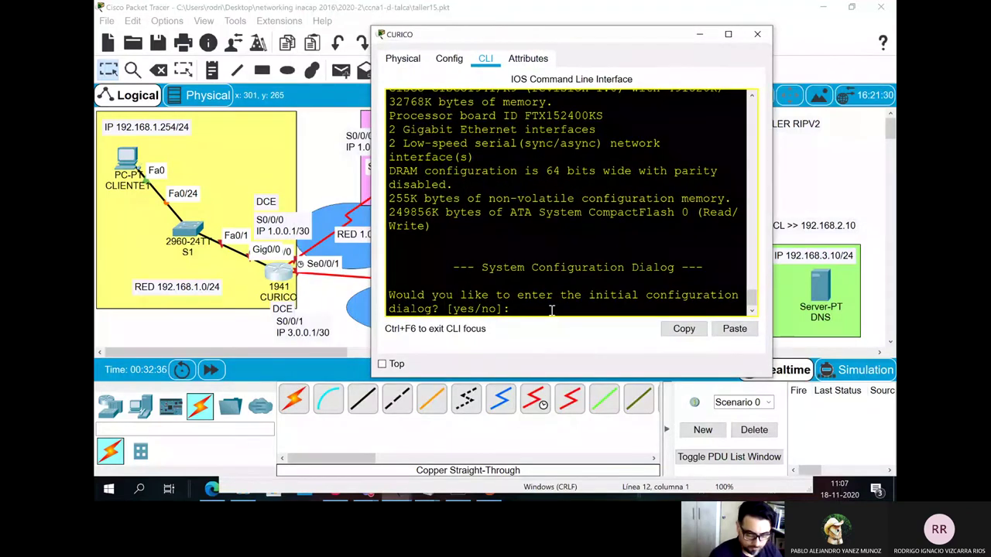
type("NO")
key("Return")
key("Return")
key("Return")
Step: Enter privileged mode with enable and open global configuration mode with configure terminal on the router
type("ena")
key("Tab")
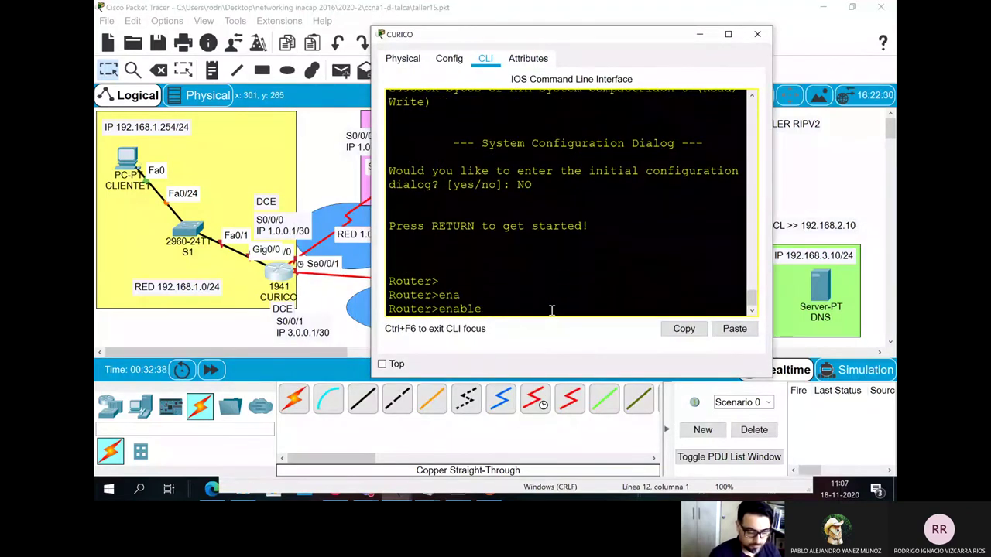
key("Return")
key("Return")
key("Return")
type("con")
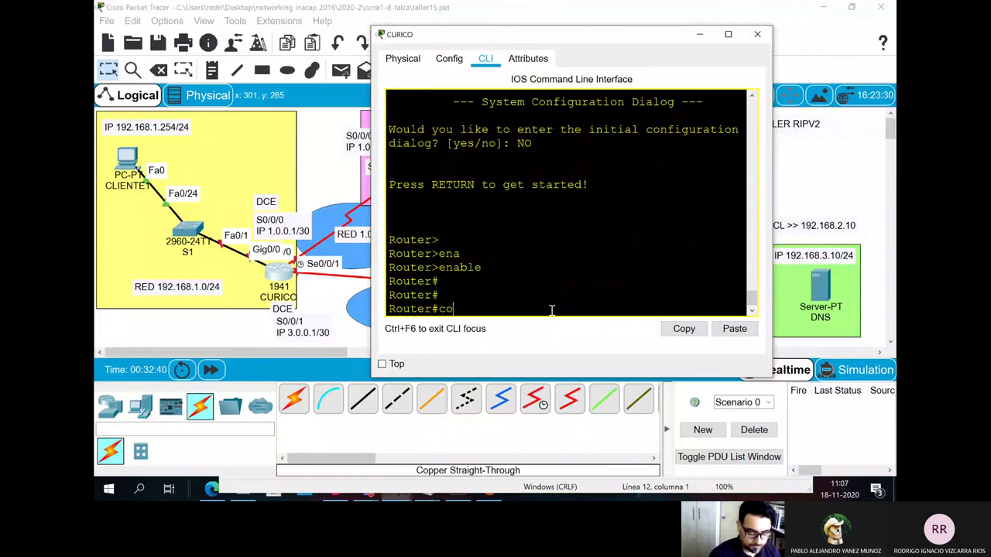
key("Tab")
type("f")
key("Tab")
type("t")
key("Tab")
key("Return")
key("Return")
Step: Set the router's hostname to CURICO
type("h")
key("Tab")
type("o")
key("Tab")
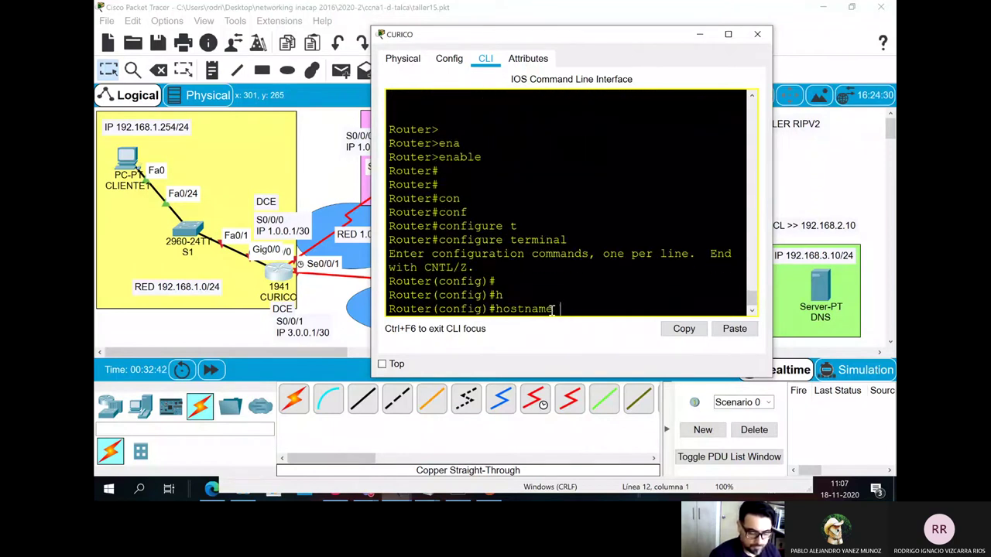
type("CURICO")
key("Return")
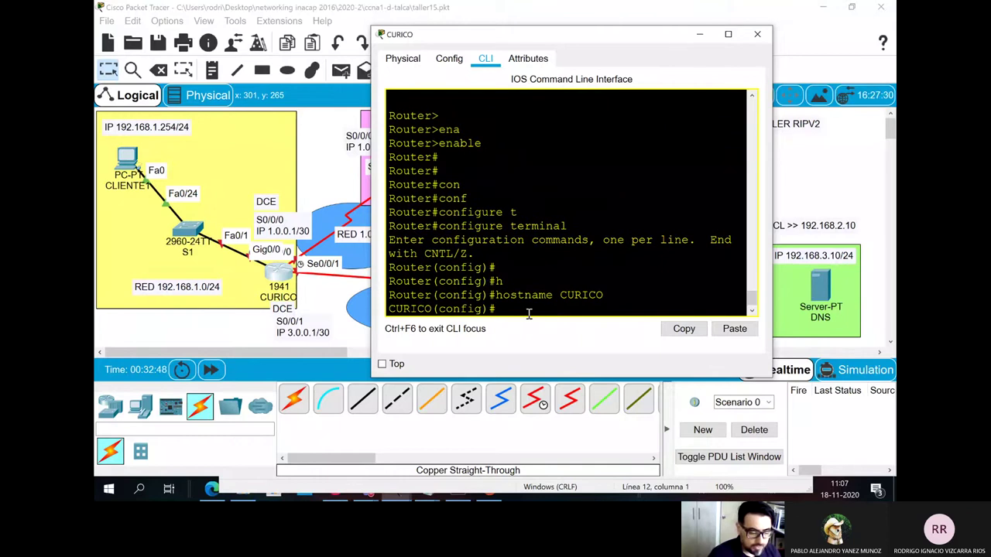
Step: Enter configuration of interface gigabitEthernet 0/0 on CURICO and enable it with no shutdown
type("in")
key("Tab")
type("g")
key("Tab")
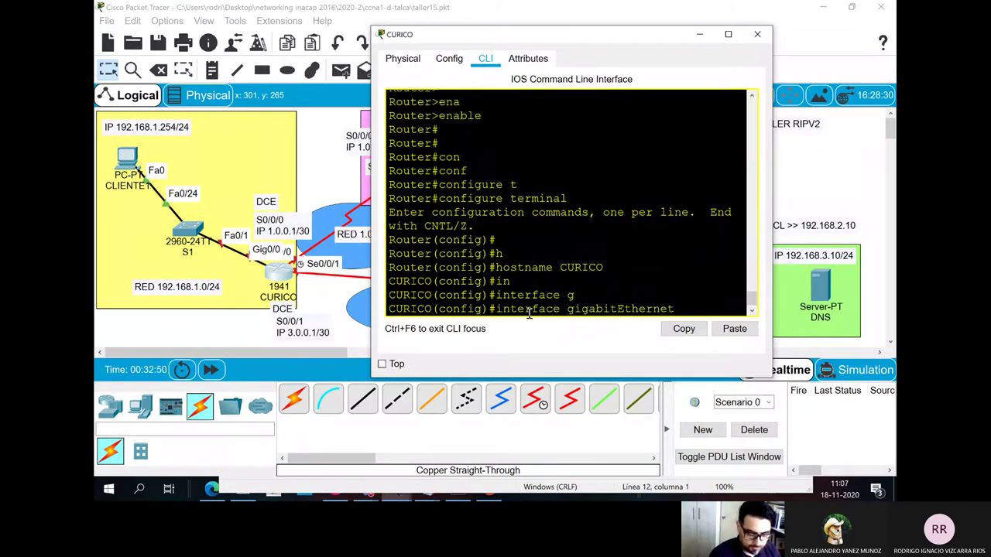
type("0/0")
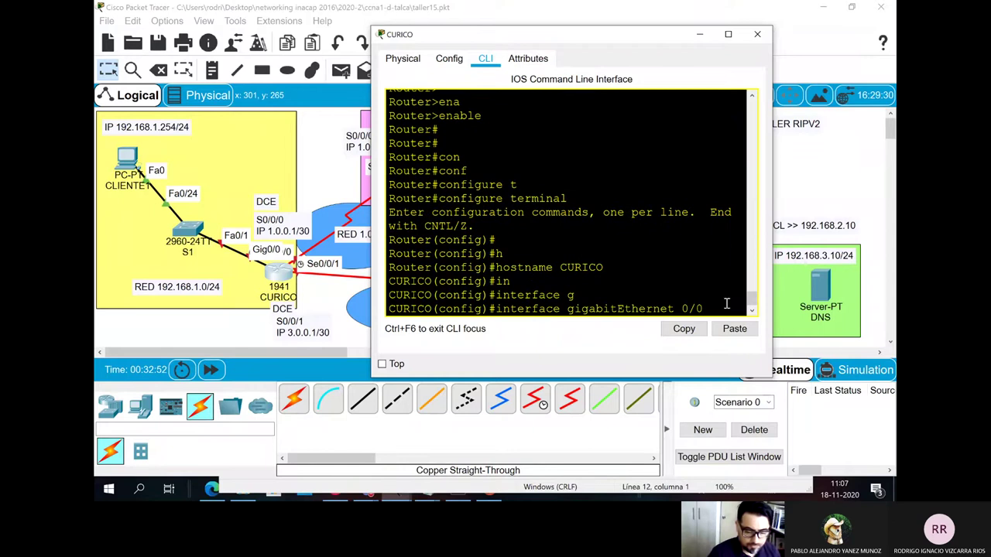
left_click_drag(771, 103, 840, 100)
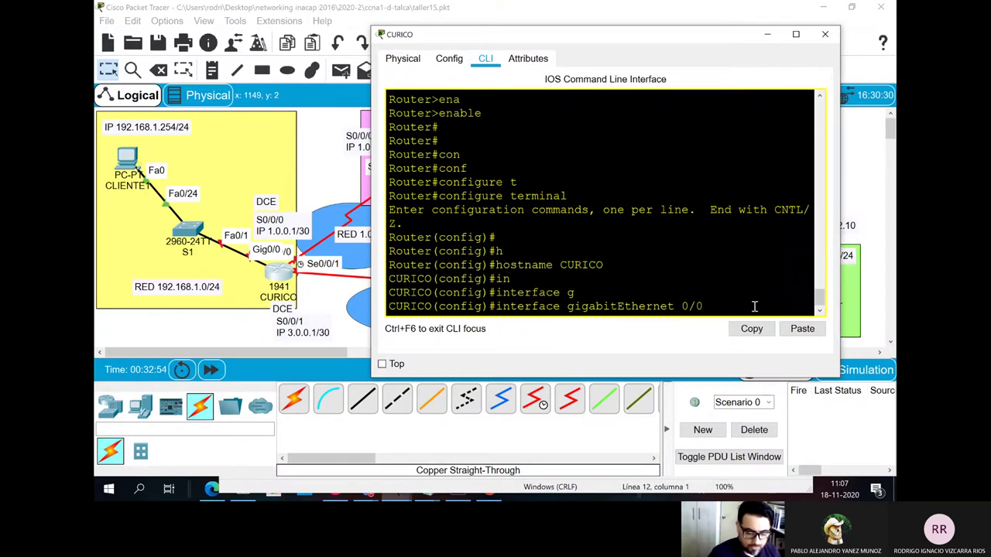
key("Return")
left_click_drag(707, 294, 461, 295)
left_click(584, 311)
type("no sh")
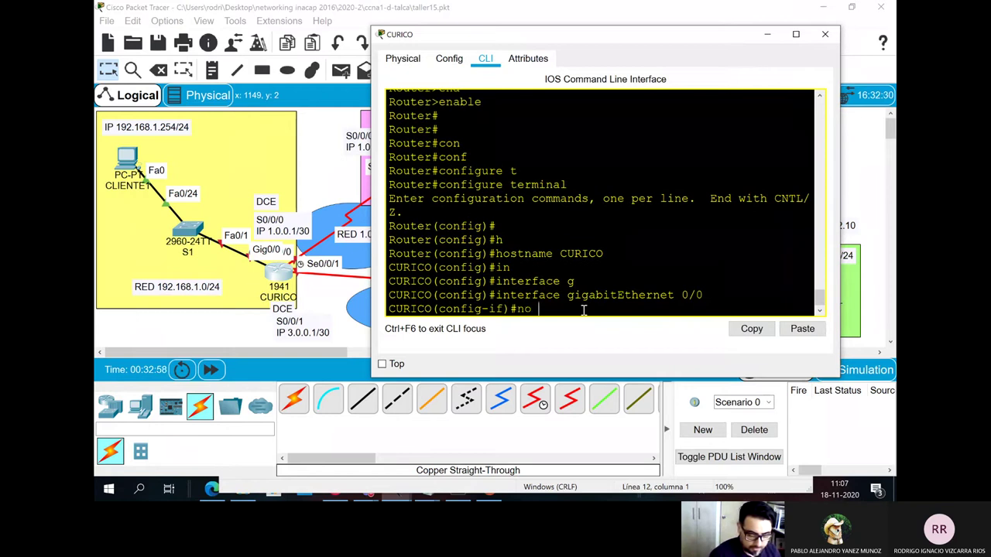
key("Tab")
key("Return")
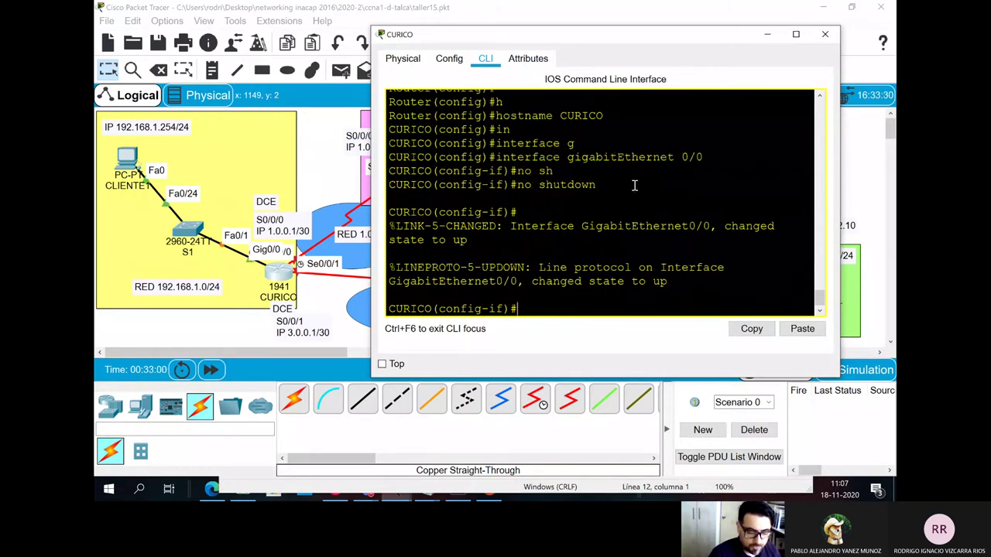
Step: Copy the command lines from interface gigabitEthernet 0/0 through no shutdown out of CURICO's command line
left_click_drag(634, 187, 376, 162)
right_click(458, 175)
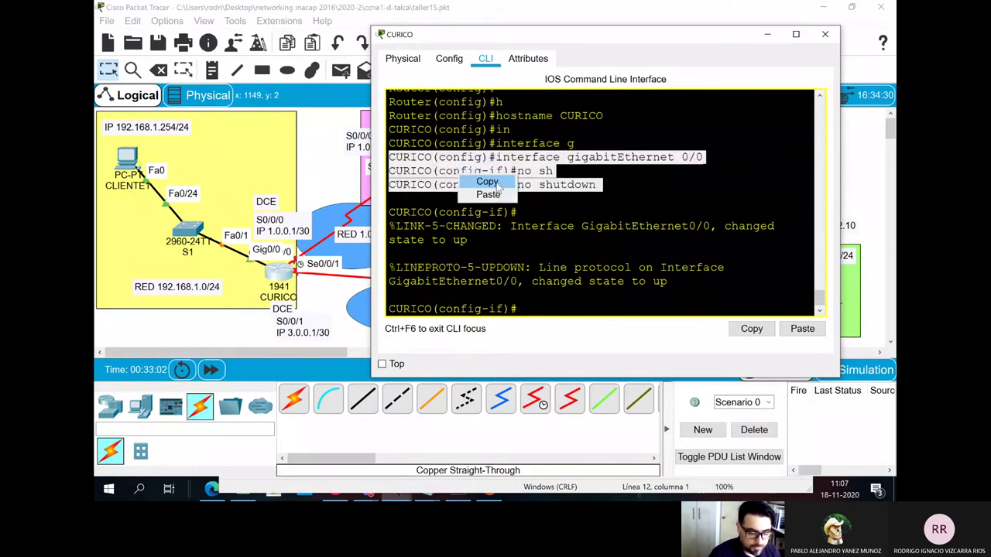
left_click(488, 182)
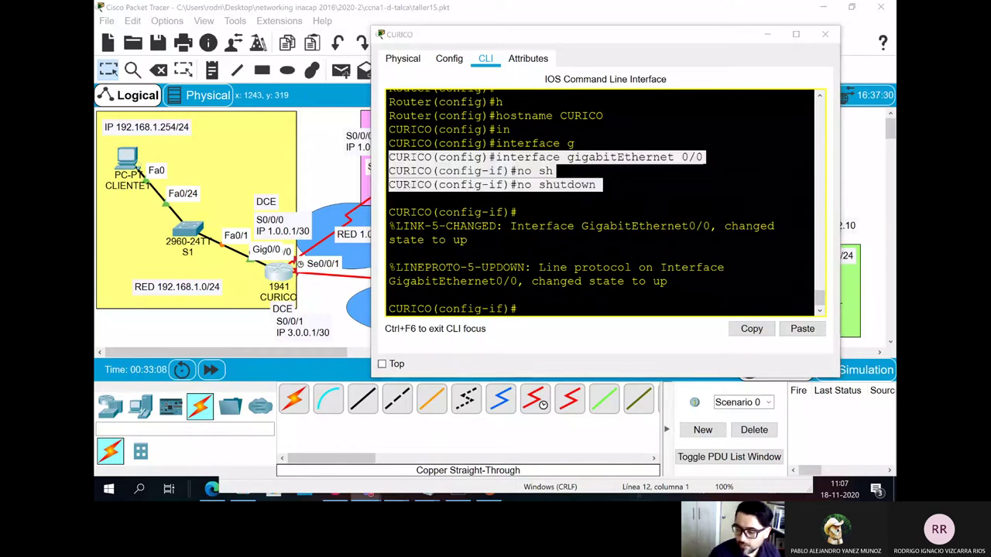
Step: Assign IP address 192.168.1.1 with mask 255.255.255.0 to CURICO's GigabitEthernet0/0 interface
left_click(561, 312)
type("ip add")
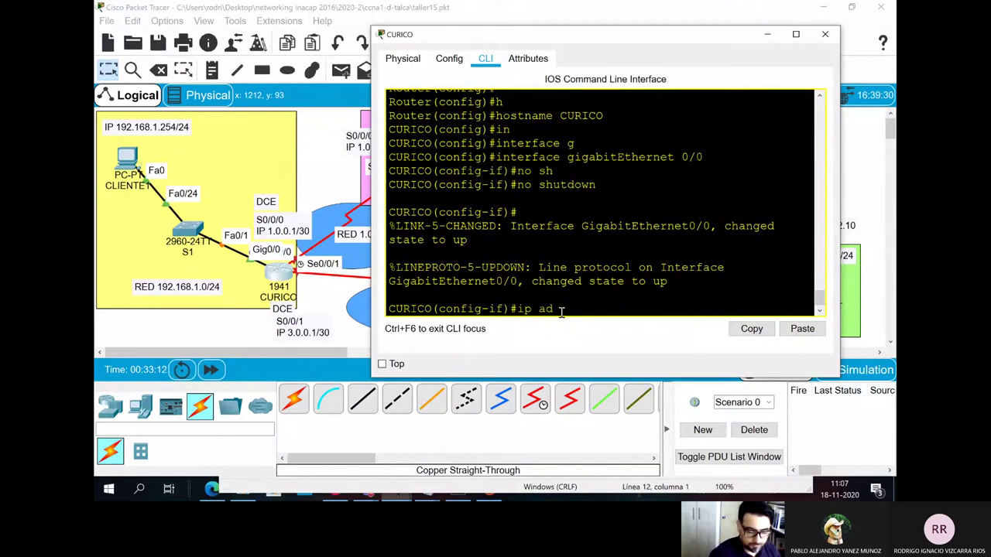
key("Tab")
type("192.168")
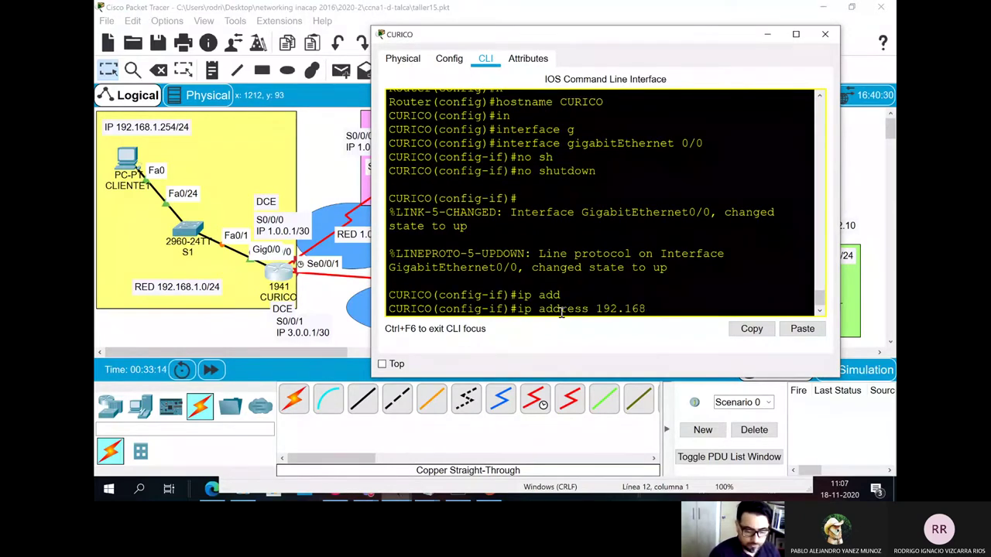
type(".1.1 255.25")
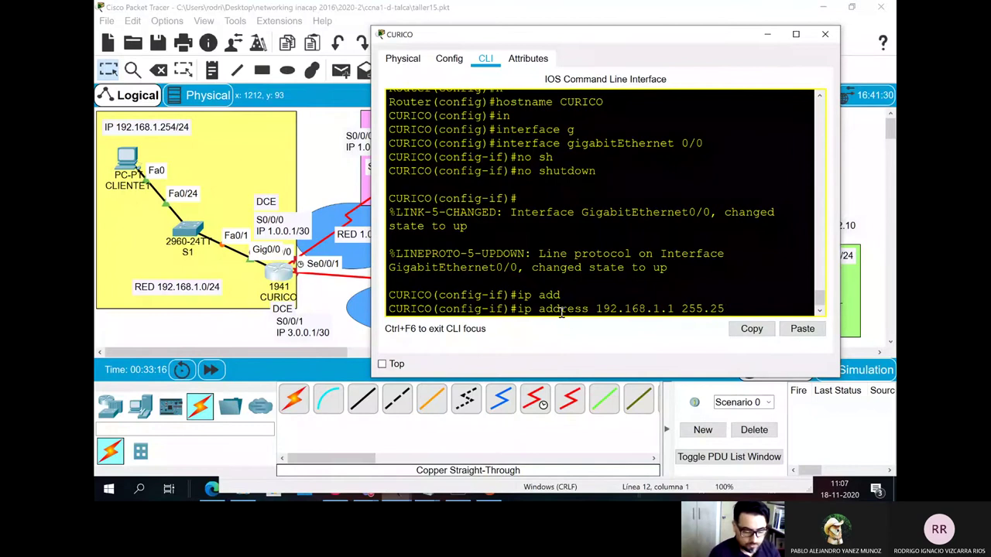
type("5.255.255.0")
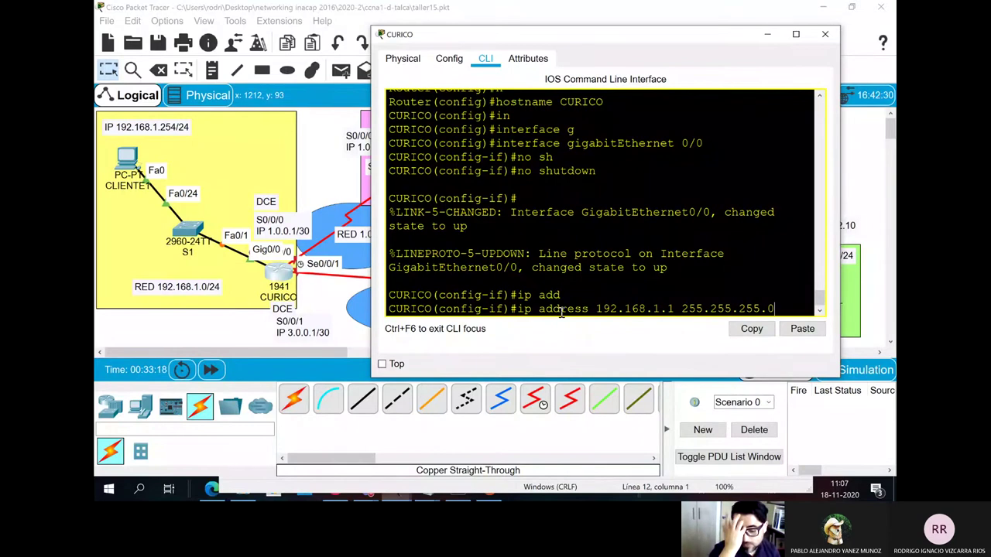
key("Return")
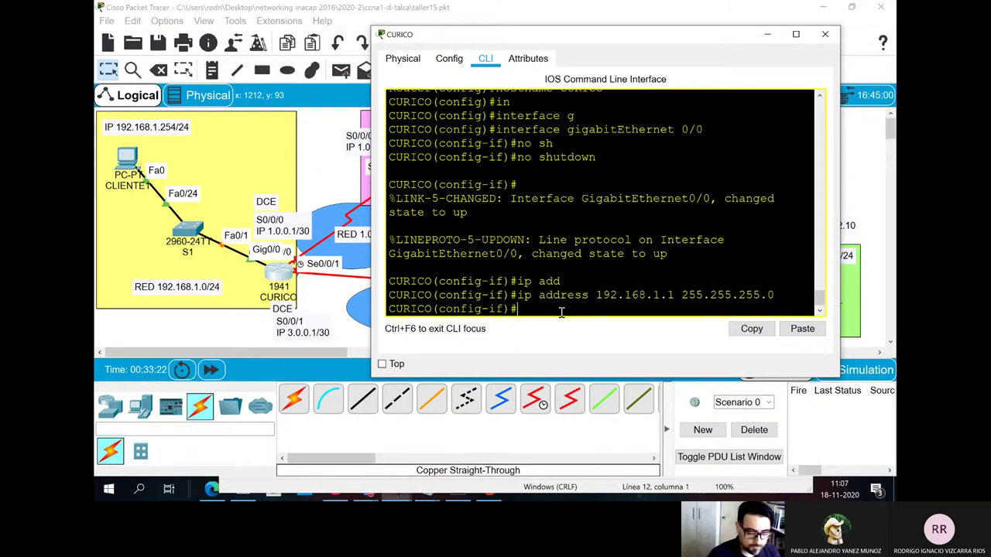
Step: Copy the whole GigabitEthernet 0/0 command block, from the interface line through the ip address line
left_click_drag(561, 310, 389, 129)
right_click(424, 141)
left_click(426, 140)
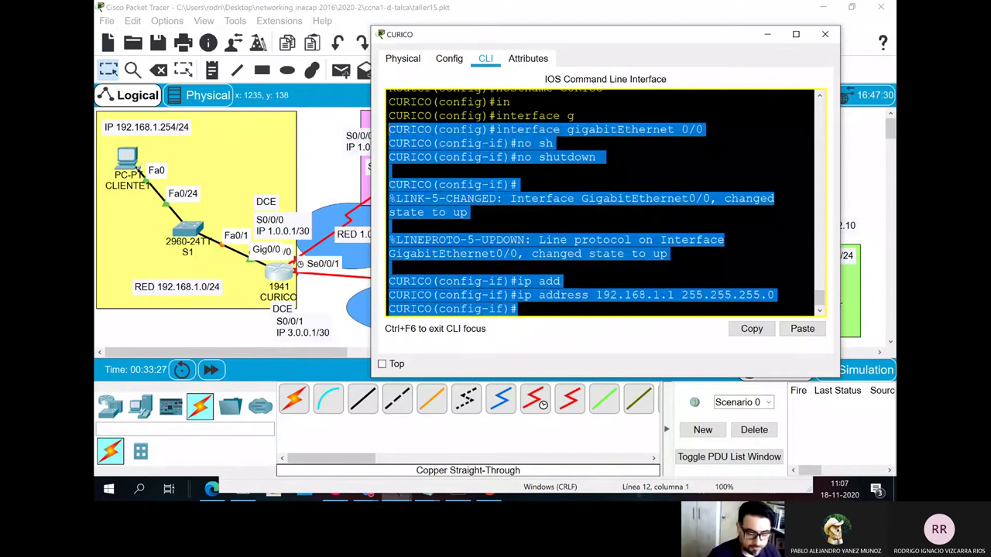
Step: Exit the GigabitEthernet0/0 interface configuration back to CURICO's global configuration mode
left_click(531, 308)
type("exit")
key("Return")
key("Return")
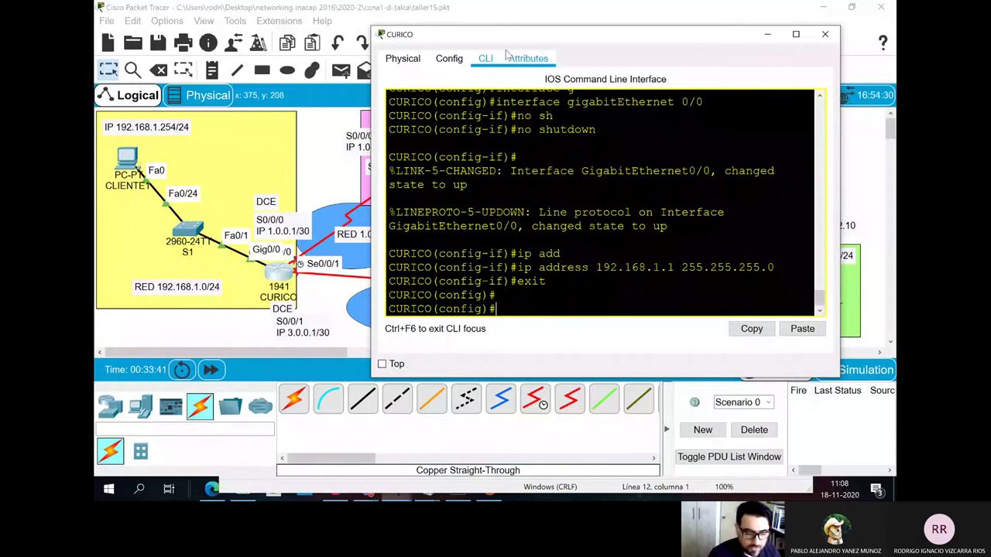
Step: Enter configuration of interface serial 0/0/0 on CURICO and enable it with no shutdown
left_click_drag(588, 34, 619, 33)
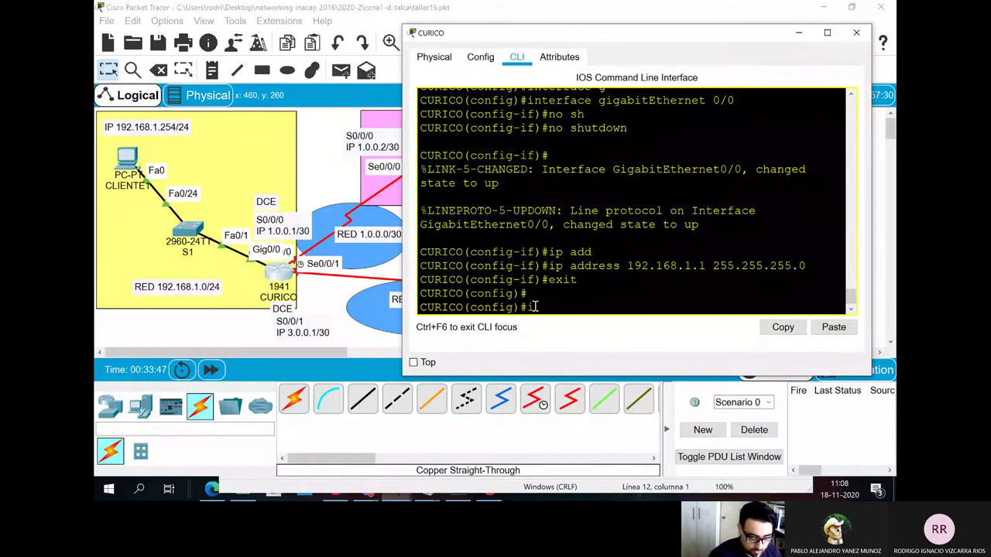
type("n")
key("Tab")
type("s")
key("Tab")
type("0/0")
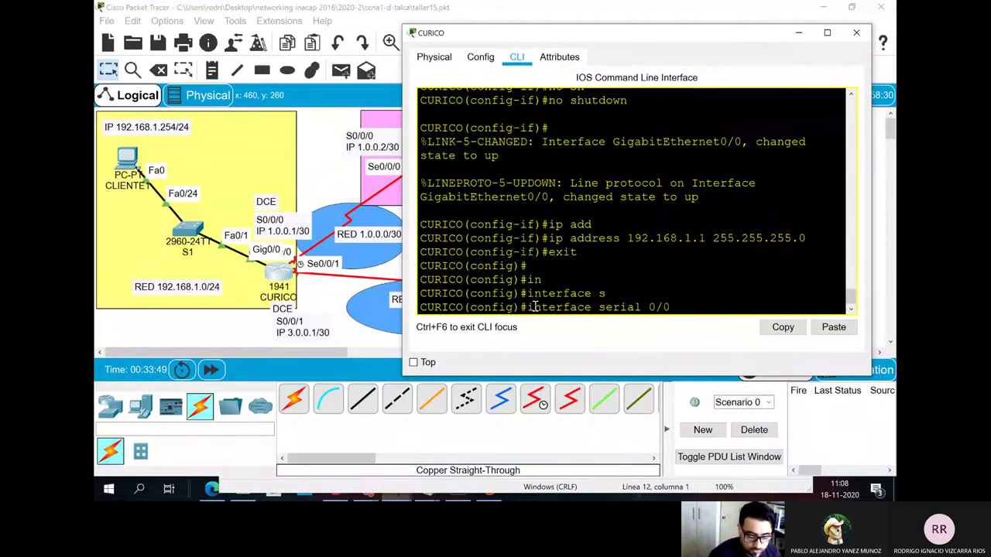
type("/")
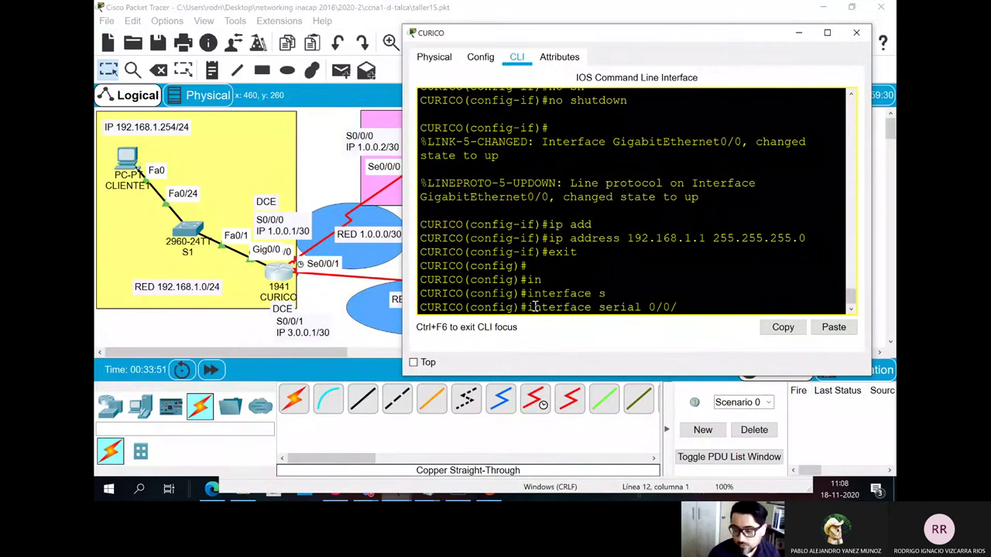
type("0")
key("Return")
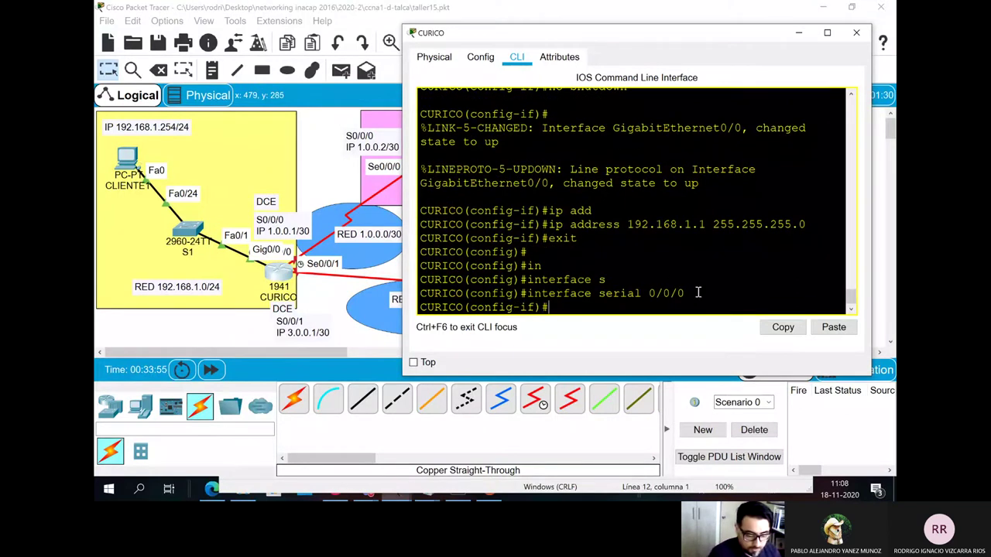
left_click_drag(698, 289, 514, 287)
left_click(572, 312)
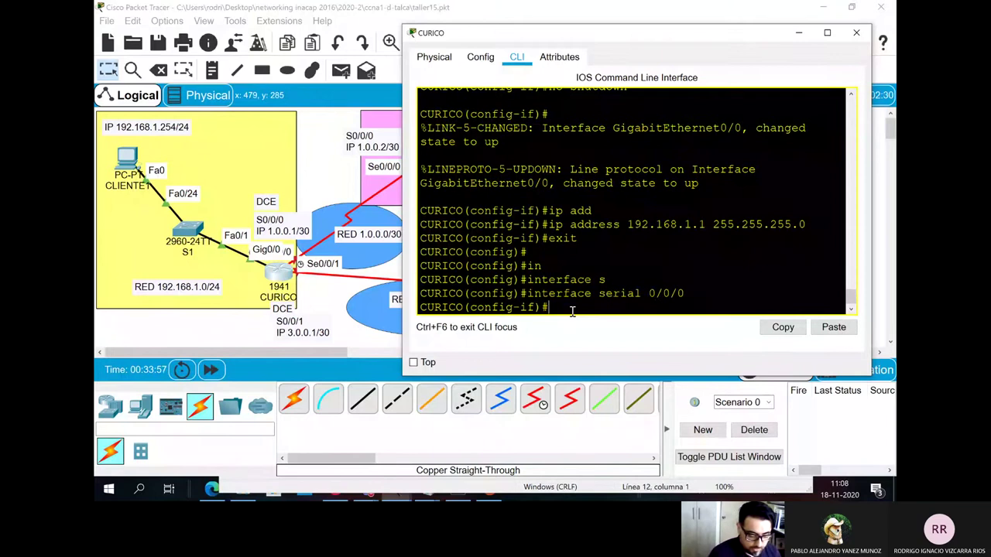
type("no sh")
key("Tab")
key("Return")
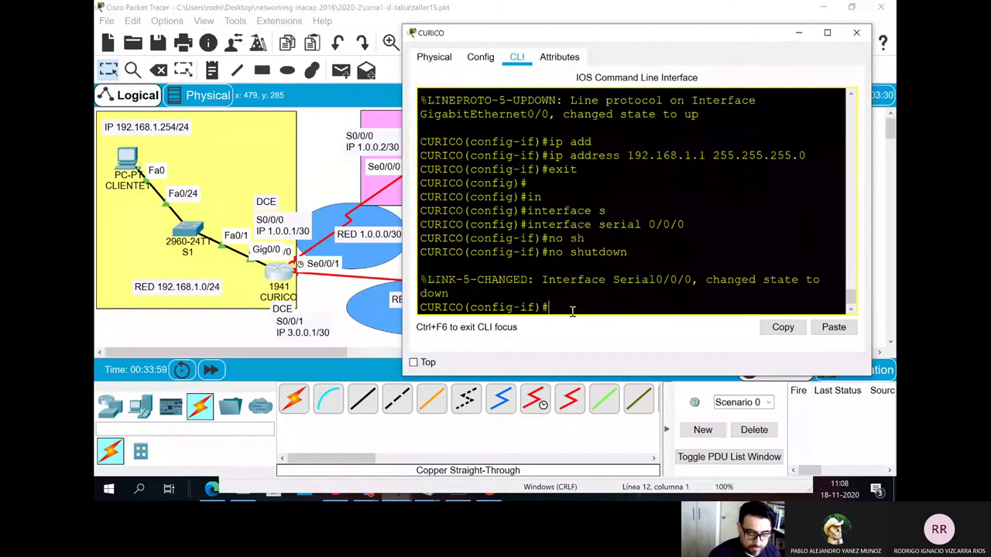
Step: Copy the command lines from interface serial 0/0/0 through no shutdown and switch to the other open window
left_click_drag(634, 252, 418, 224)
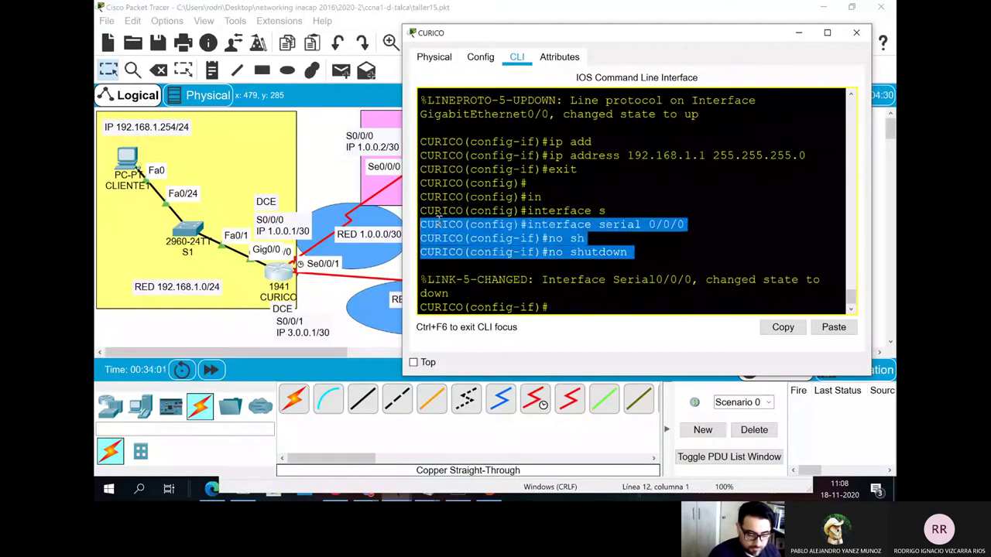
right_click(438, 221)
left_click(461, 226)
key("alt+Tab")
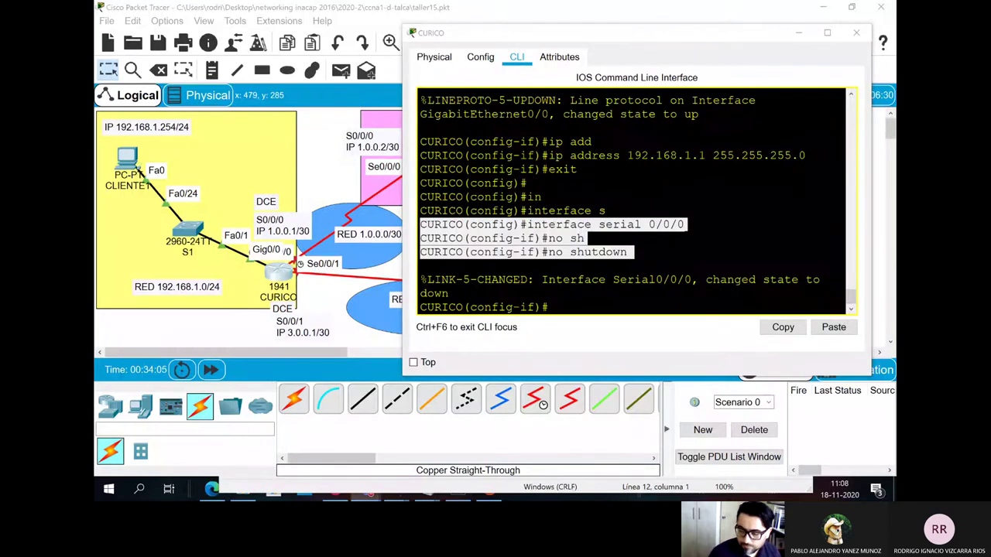
Step: Return to CURICO's command line and set the clock rate of serial 0/0/0 to 9600
left_click(561, 308)
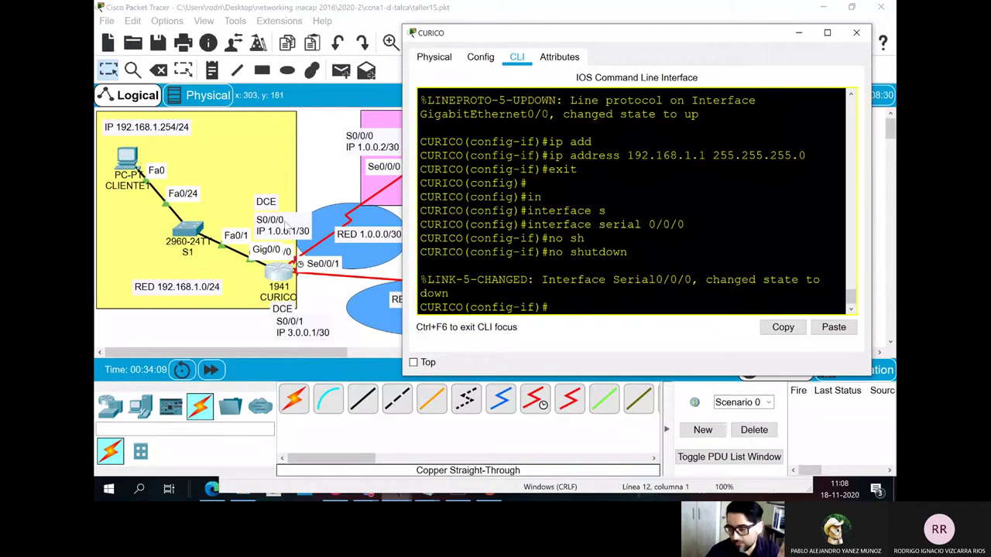
type("clo")
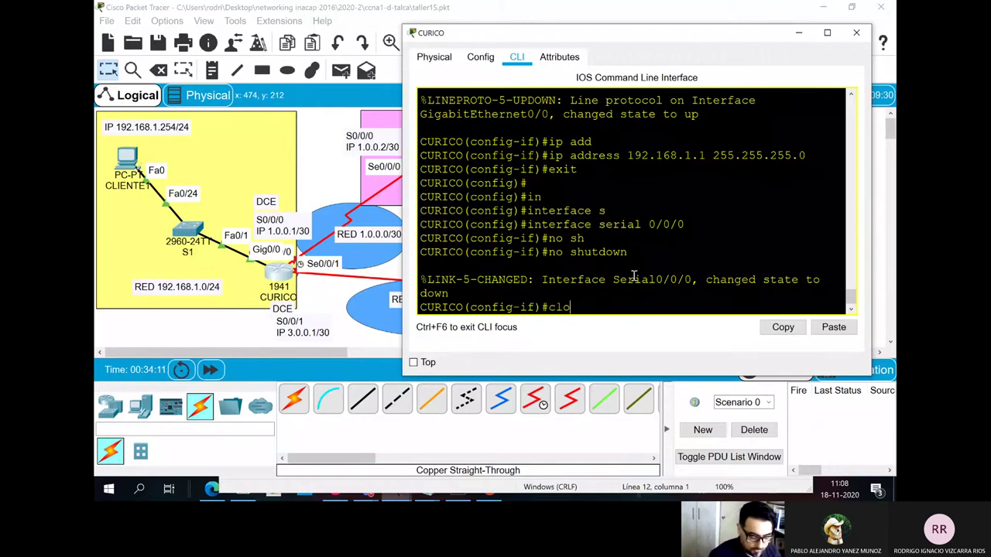
key("Tab")
type("r")
key("Tab")
type("9")
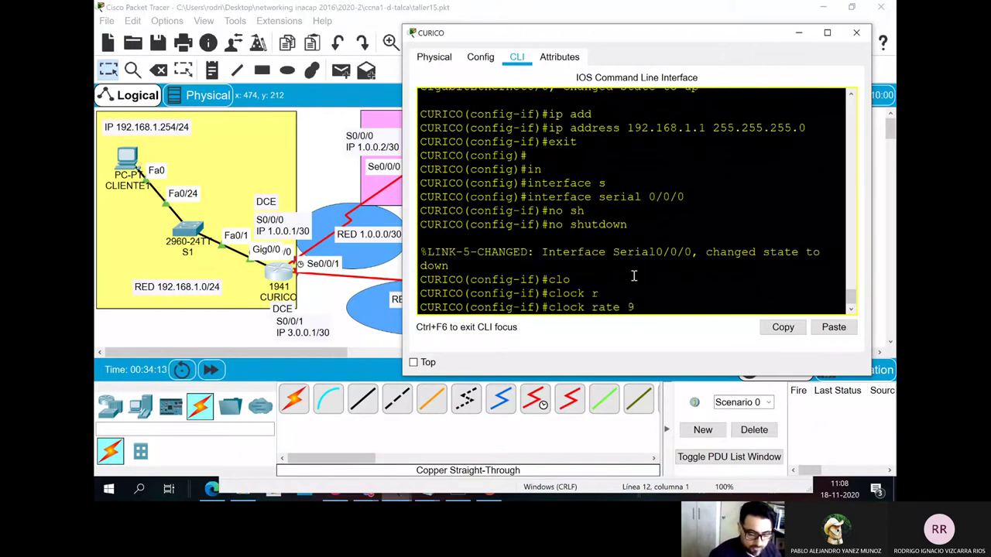
type("600")
key("Return")
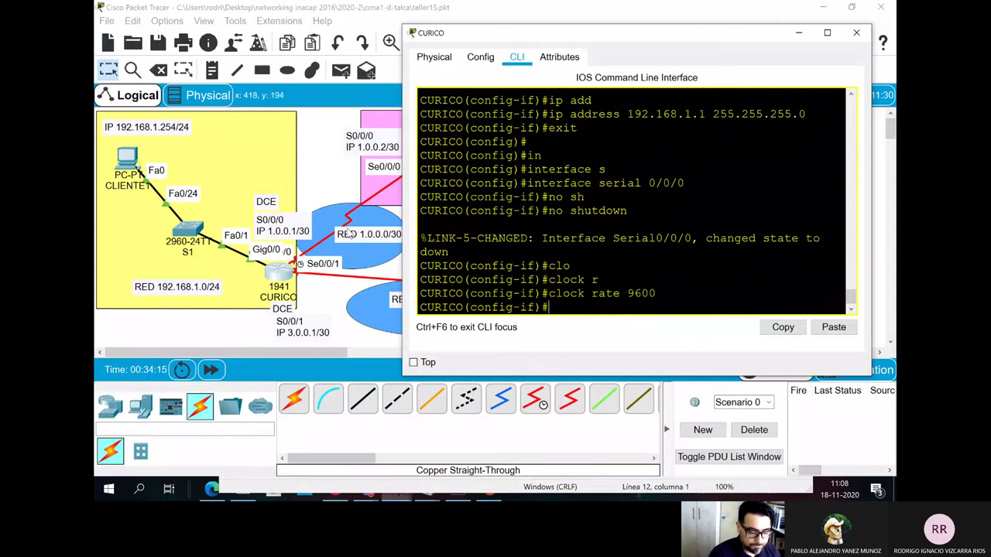
Step: Assign IP address 1.0.0.1 with mask 255.255.255.252 to CURICO's serial 0/0/0 interface
type("ip add")
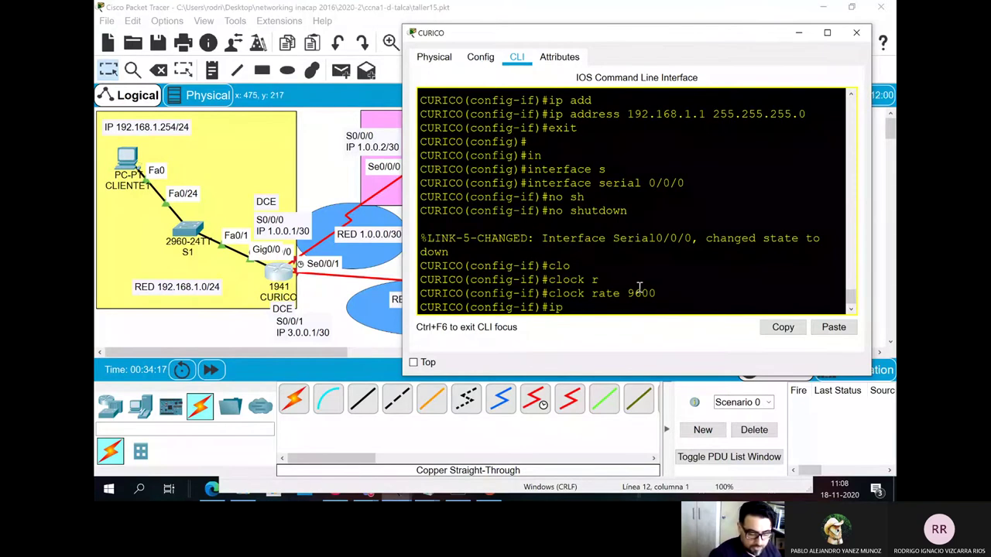
key("Tab")
type("1.0.0.1")
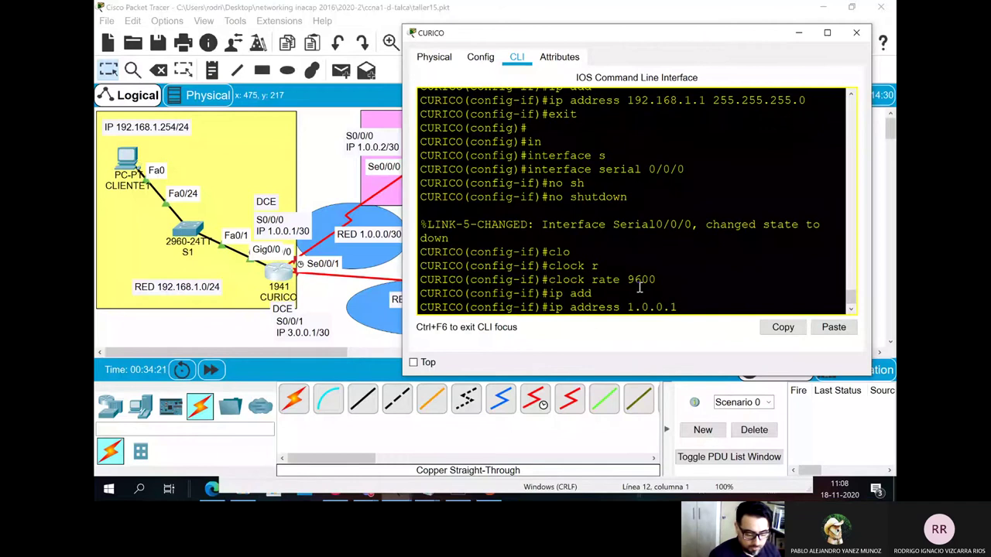
type(" 255.255.255.25")
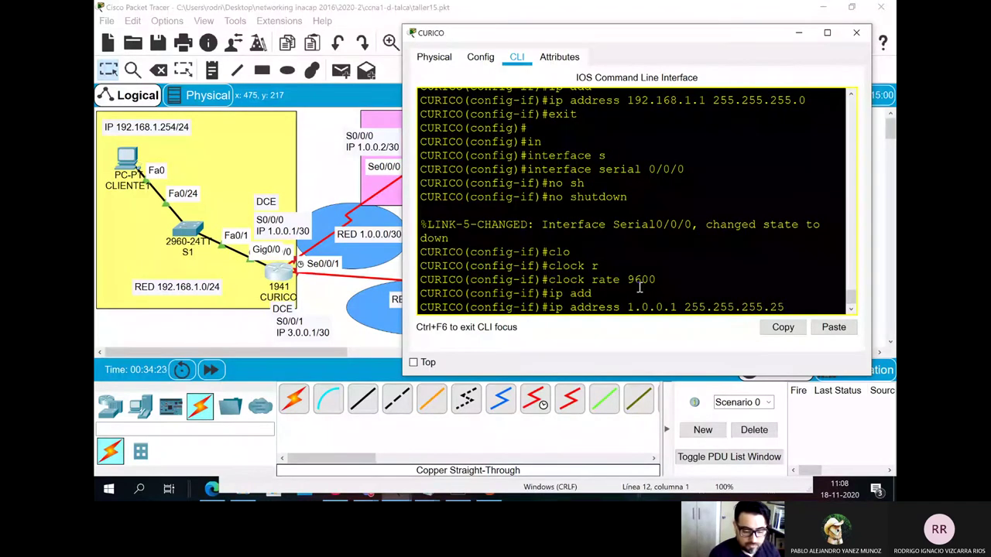
type("2")
key("Return")
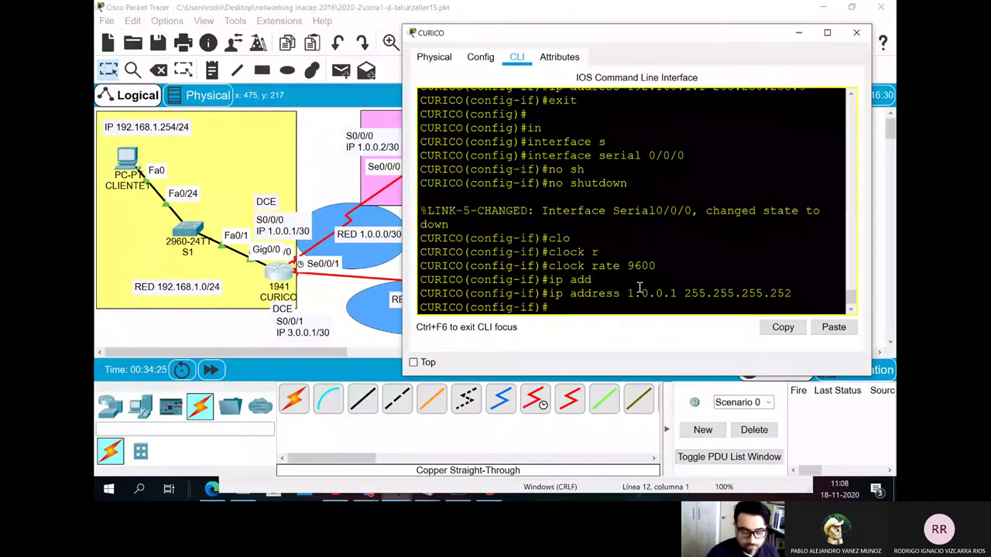
Step: Copy CURICO's command lines from clock rate 9600 through ip address 1.0.0.1 255.255.255.252
left_click_drag(792, 294, 418, 266)
right_click(473, 263)
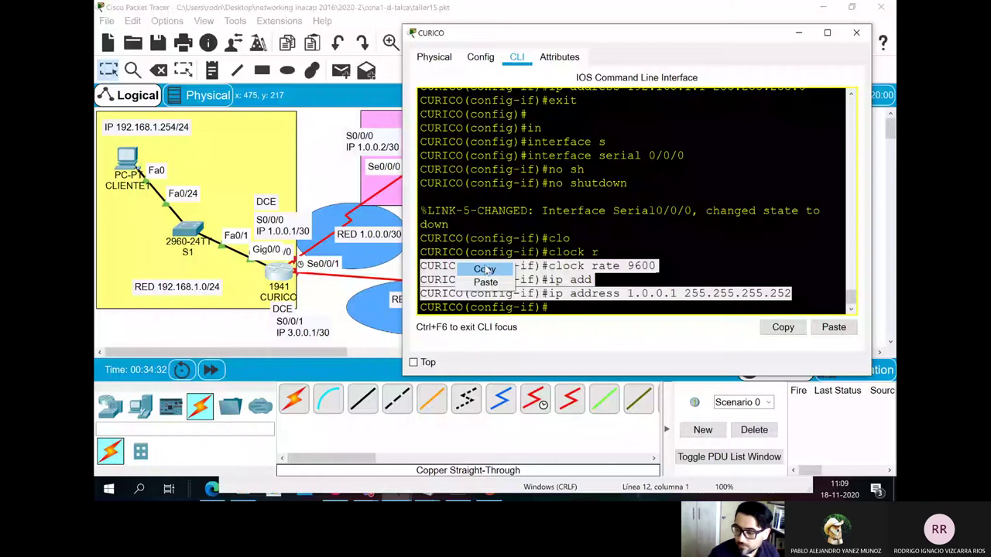
left_click(484, 269)
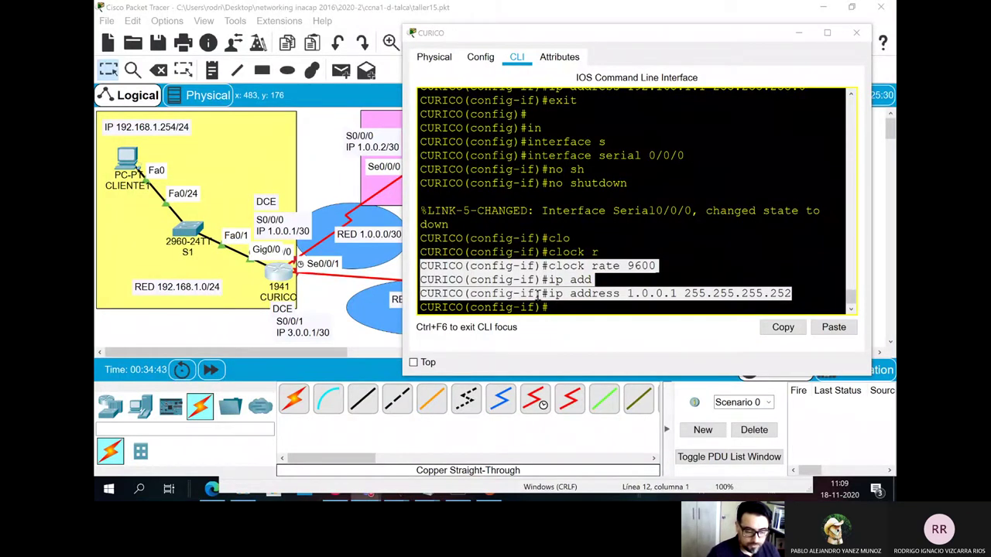
Step: Exit the serial 0/0/0 configuration on CURICO and enter configuration of interface serial 0/0/1
left_click(558, 307)
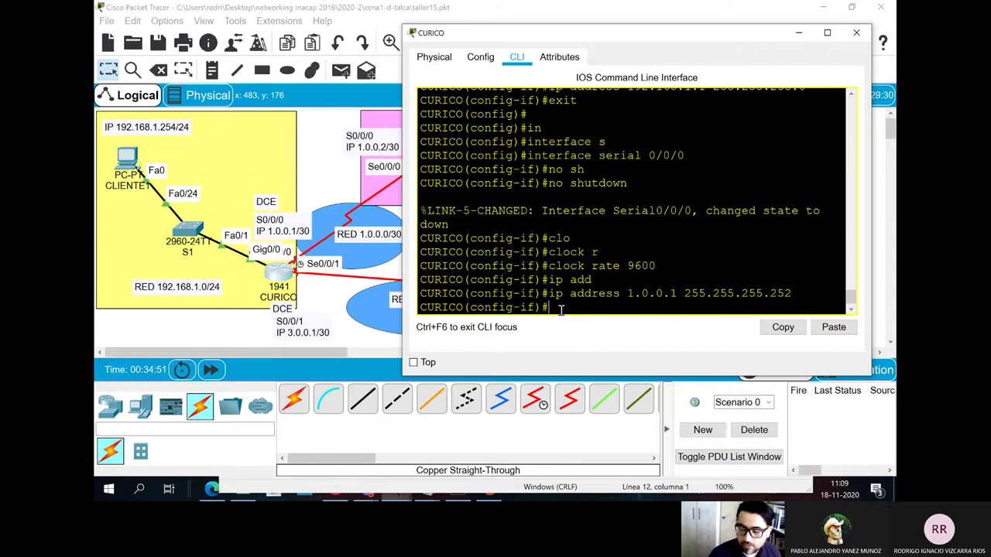
type("exit")
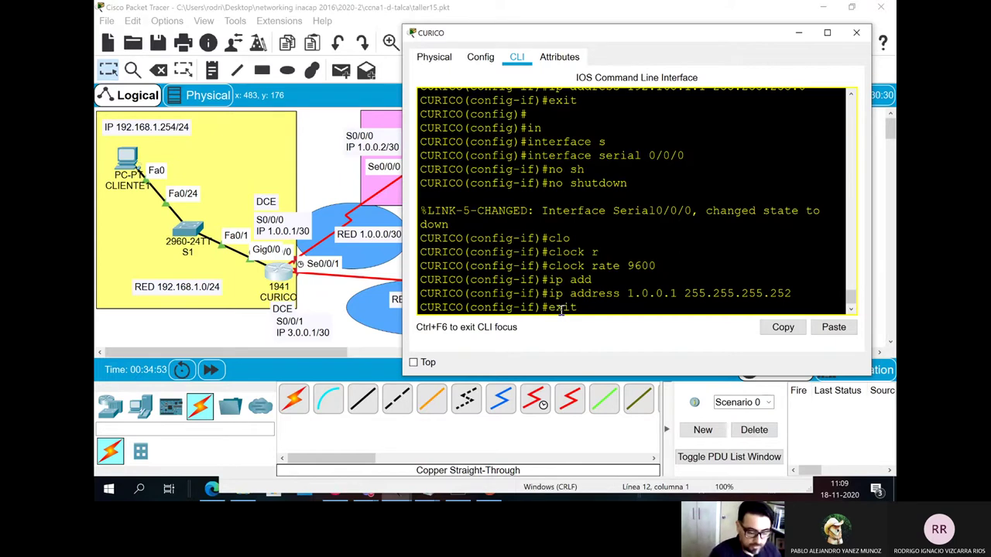
key("Return")
type("interface")
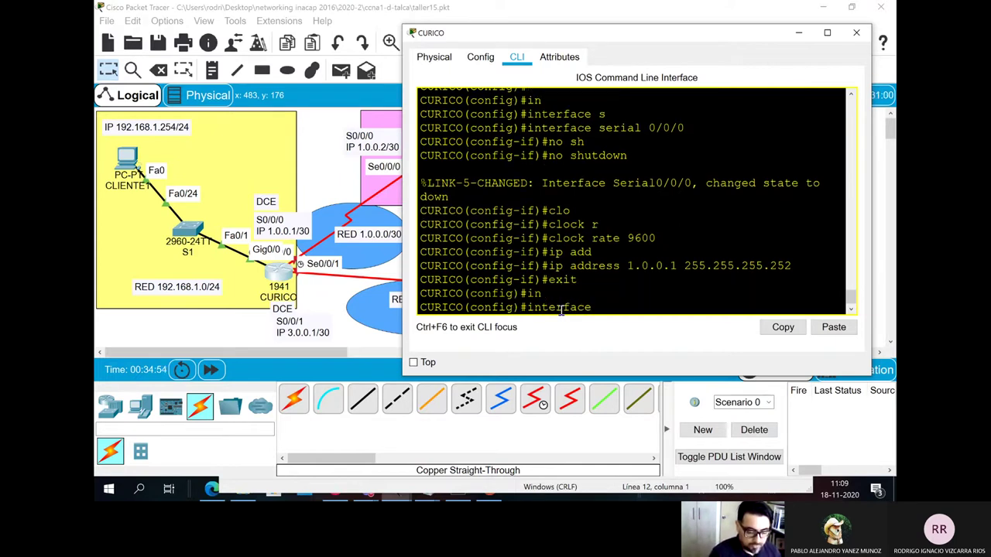
key("Tab")
type("s")
key("Tab")
type("0/07")
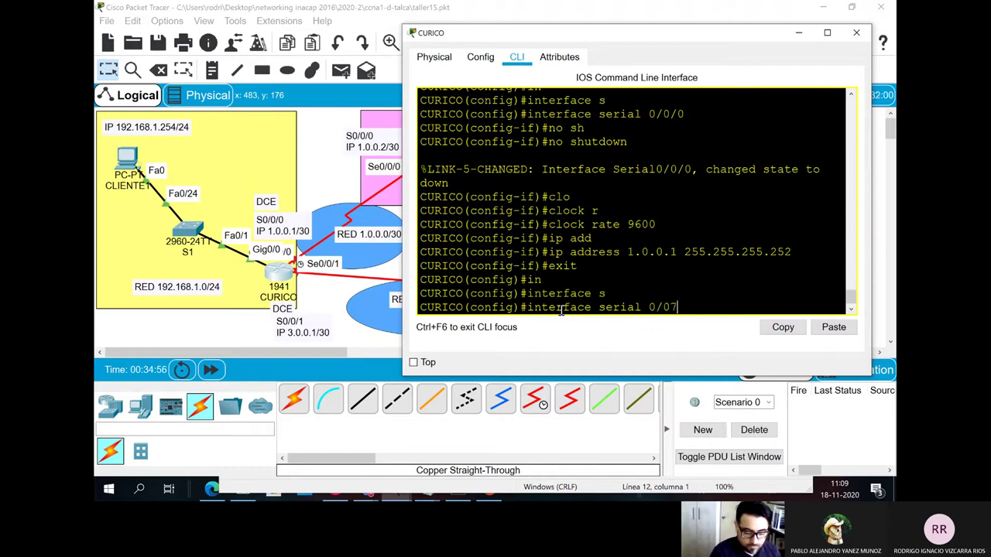
type("/1")
key("Return")
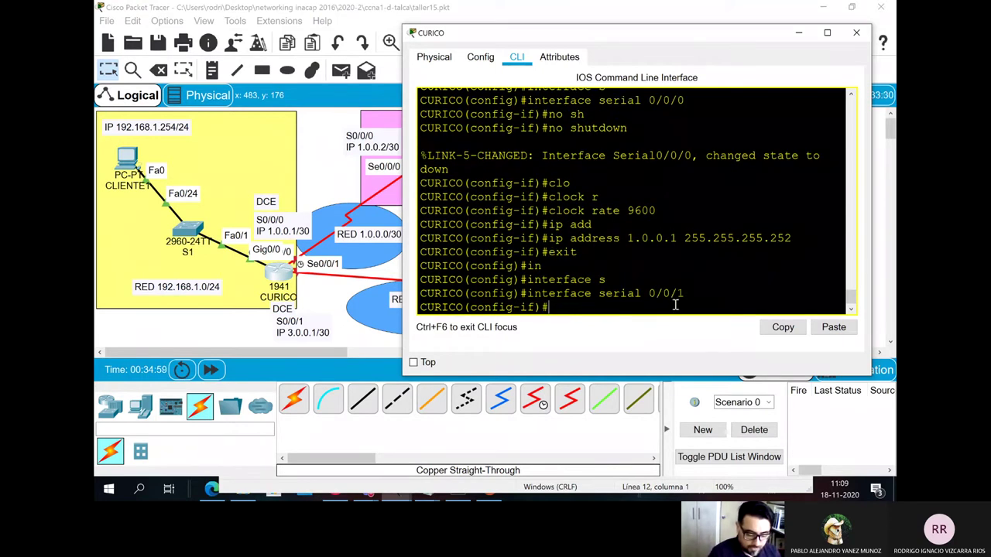
Step: Enable CURICO's serial 0/0/1 interface with no shutdown
type("nos")
key("Tab")
key("BackSpace")
key("BackSpace")
key("Tab")
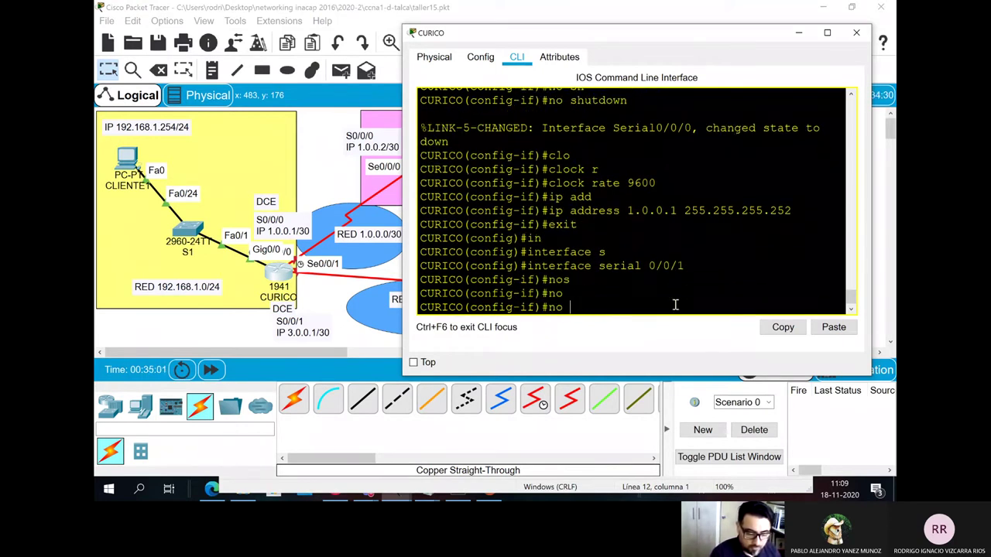
type("sh")
key("Tab")
key("Return")
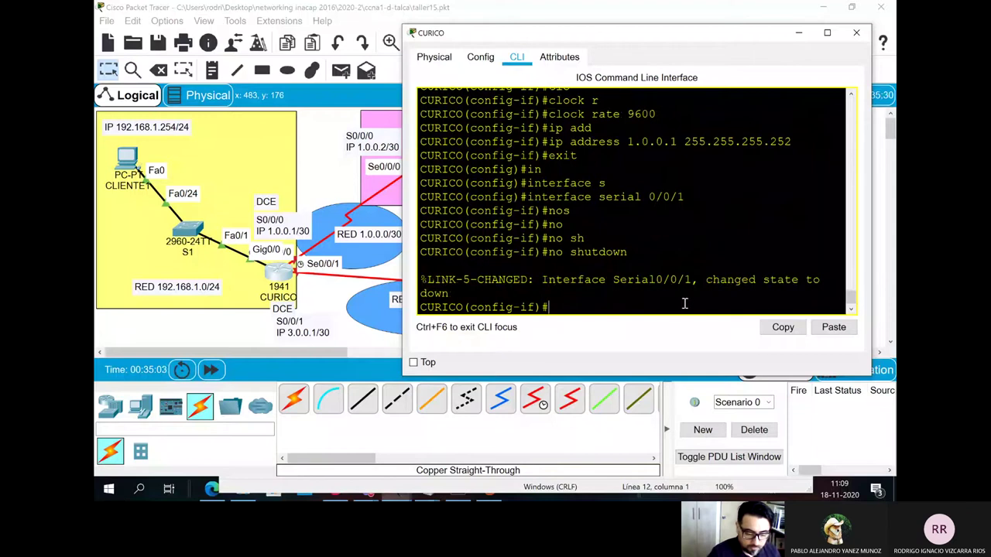
Step: Copy the command lines from interface serial 0/0/1 through no shutdown and switch to the other open window
left_click_drag(651, 257, 421, 203)
right_click(421, 204)
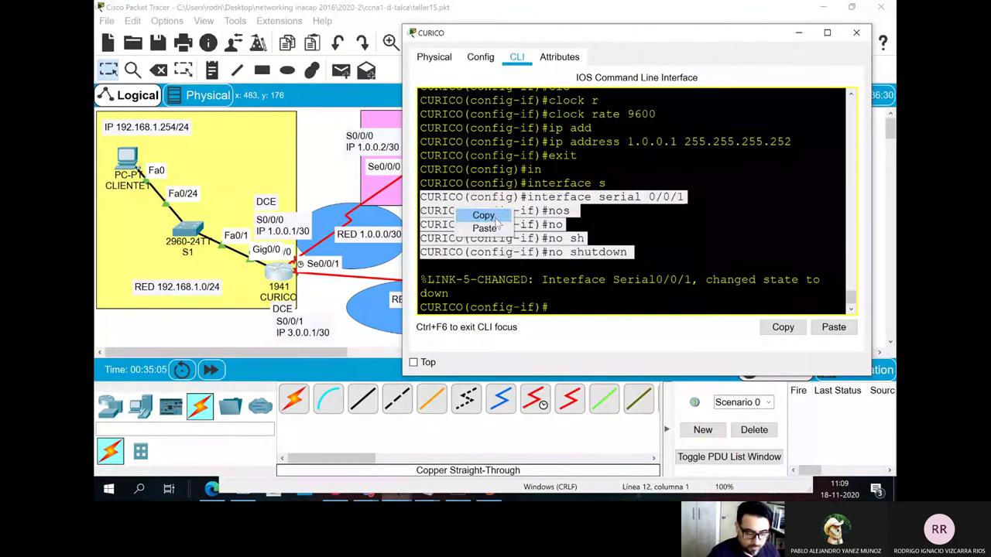
left_click(438, 215)
key("alt+Tab")
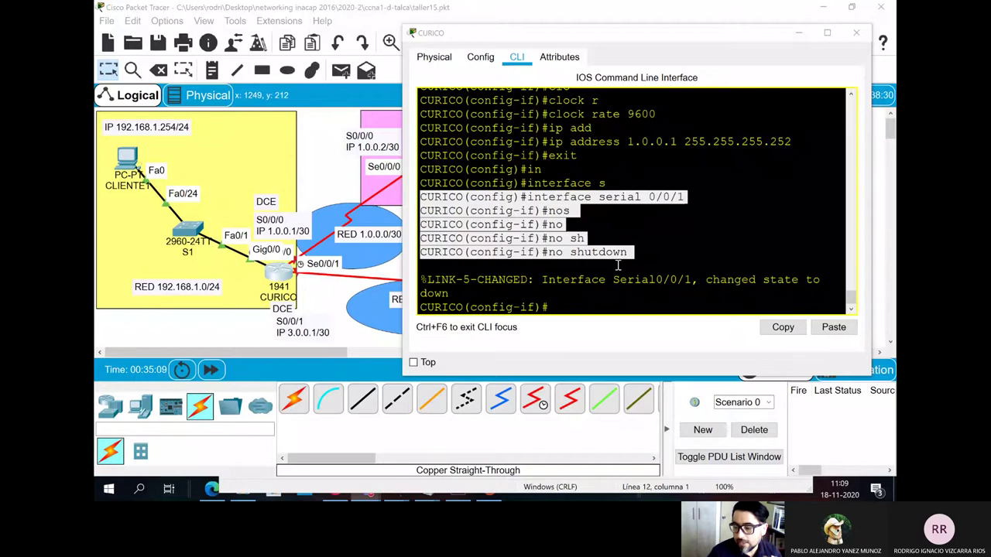
Step: Return to CURICO's command line and set the clock rate of serial 0/0/1 to 9600
left_click(568, 304)
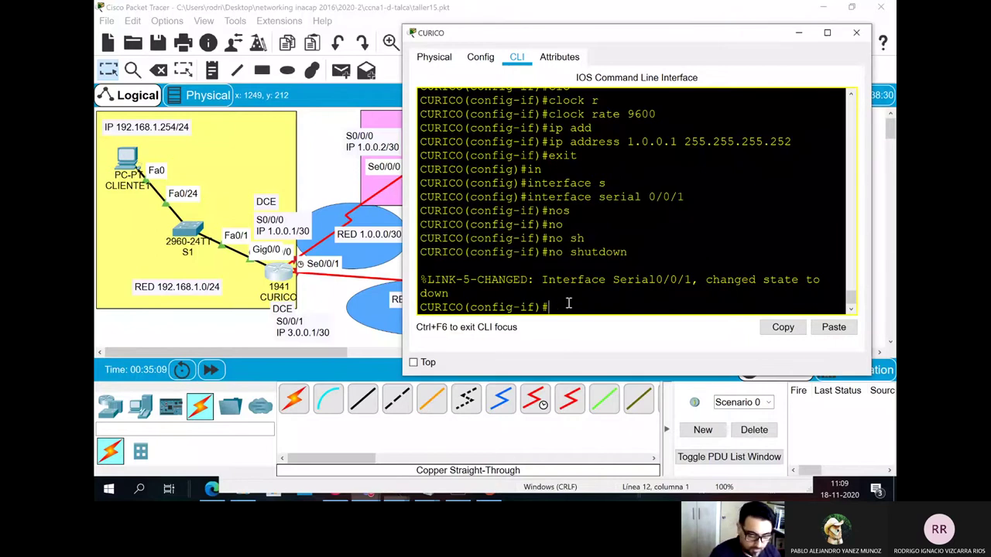
key("ctrl+v")
key("Return")
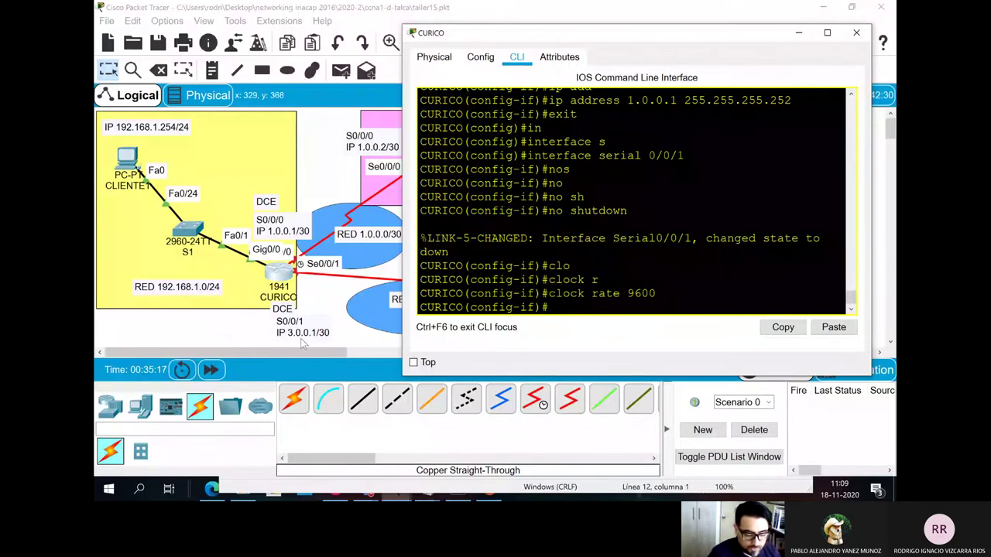
Step: Assign IP address 3.0.0.1 with mask 255.255.255.252 to CURICO's serial 0/0/1 interface
type("ip ")
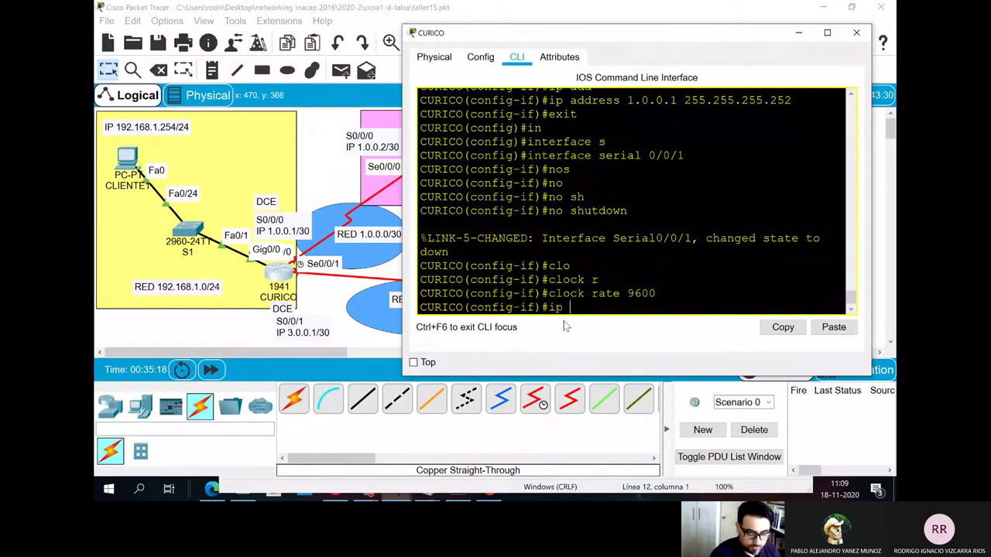
type("add")
key("Tab")
type("3.")
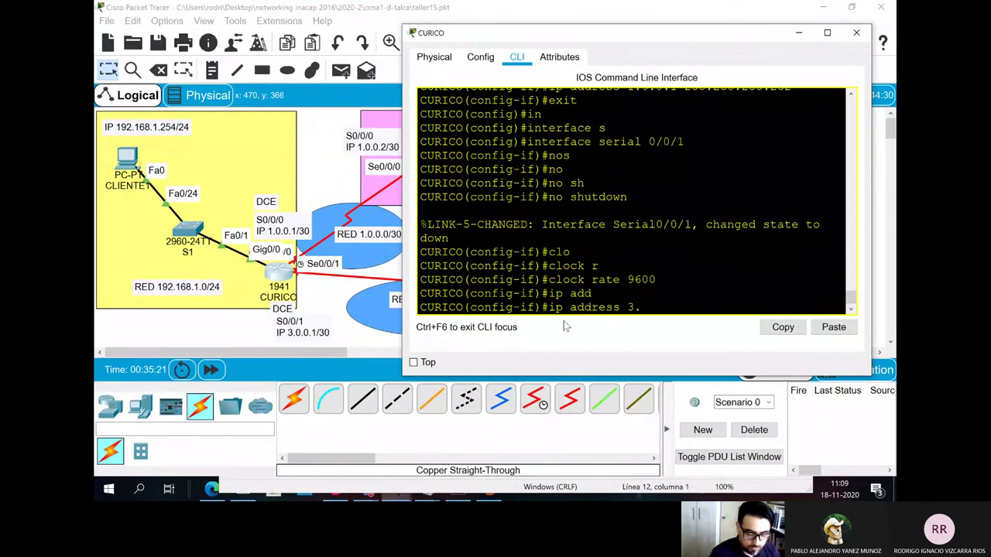
type("0.0.1 255")
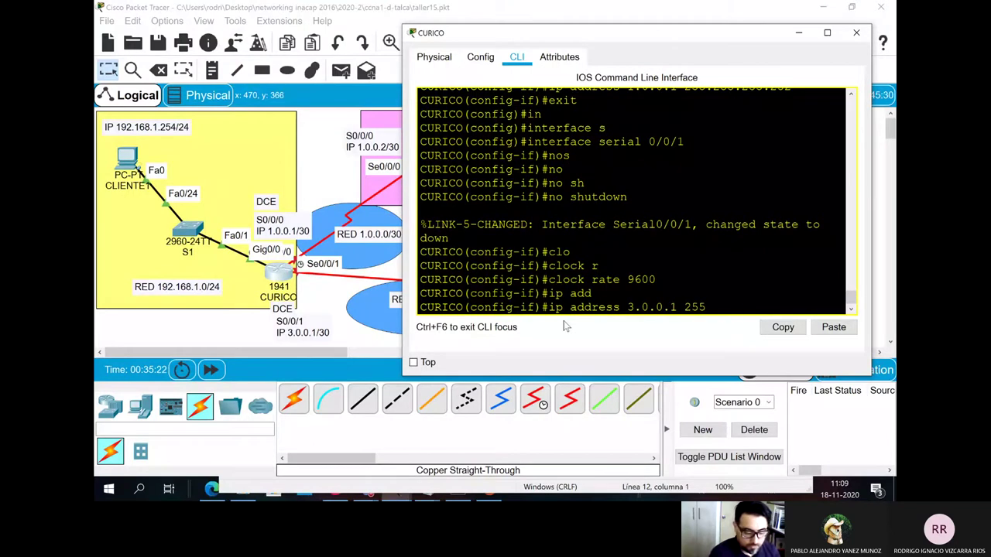
type(".255.255.252")
key("Return")
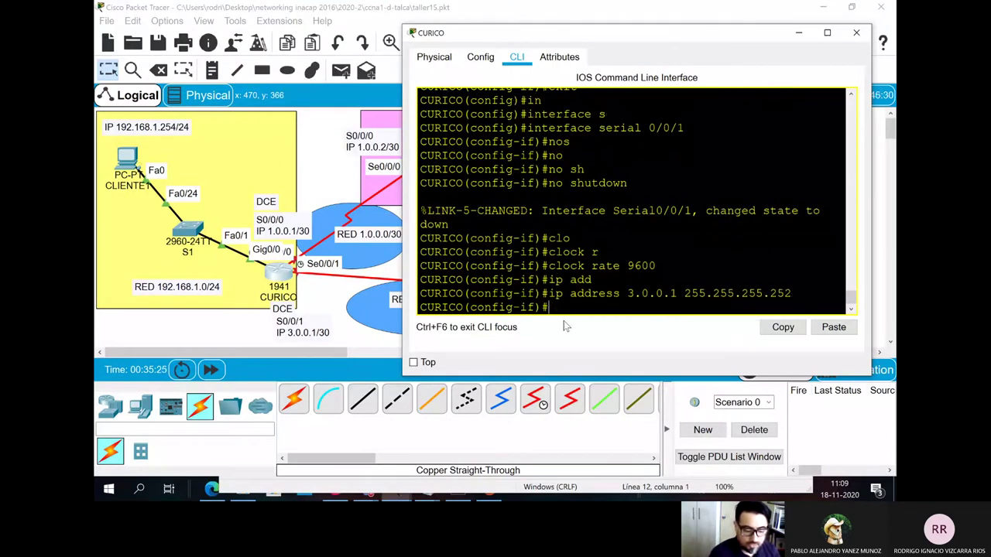
Step: Copy the command lines from interface serial 0/0/1 through ip address 3.0.0.1 and switch to the other open window
left_click_drag(791, 297, 416, 132)
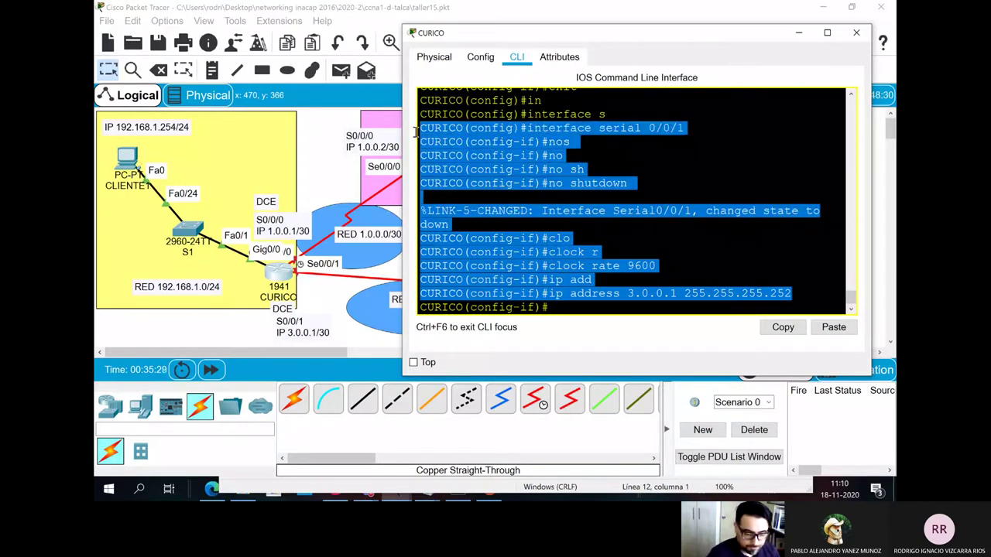
right_click(443, 135)
left_click(463, 141)
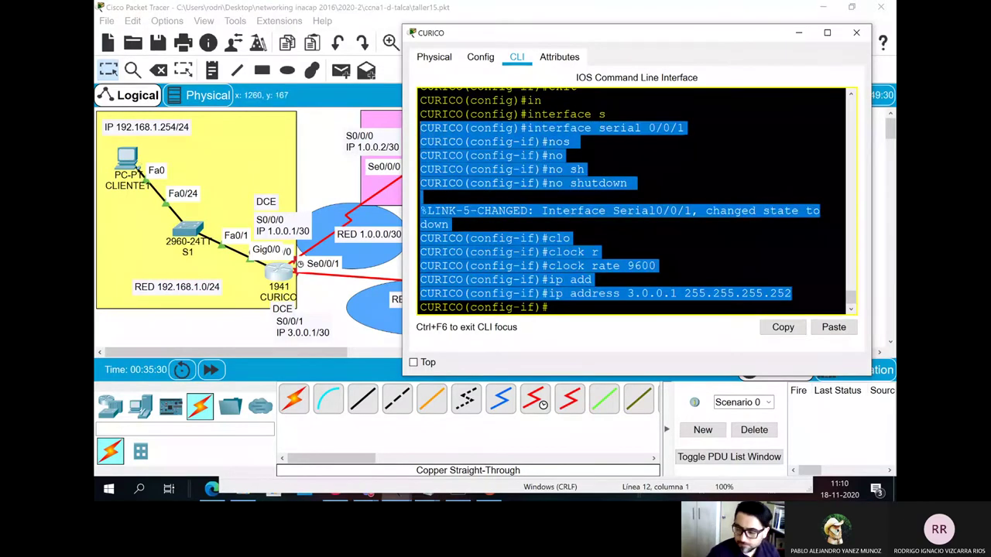
key("alt+Tab")
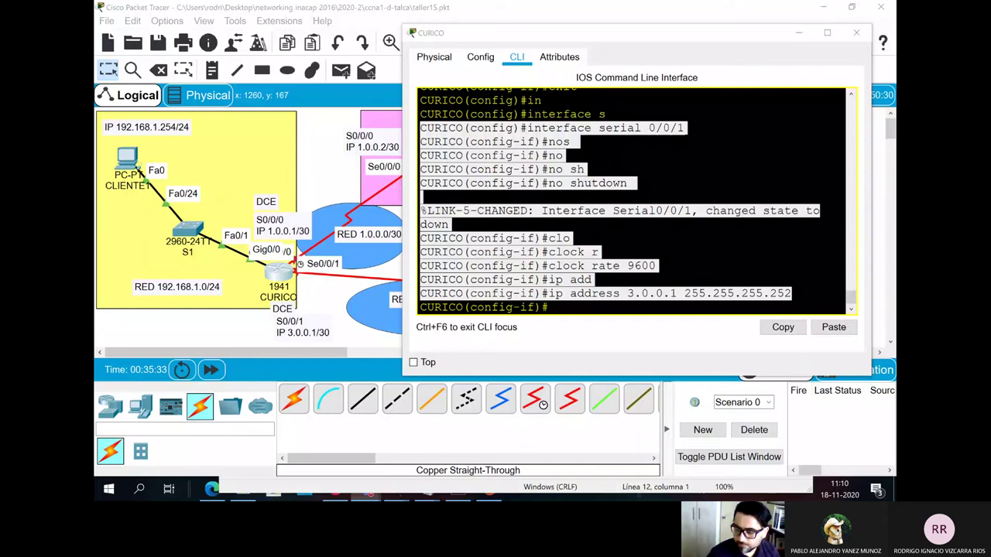
Step: Save CURICO's configuration with do write and close the router's window
left_click(574, 310)
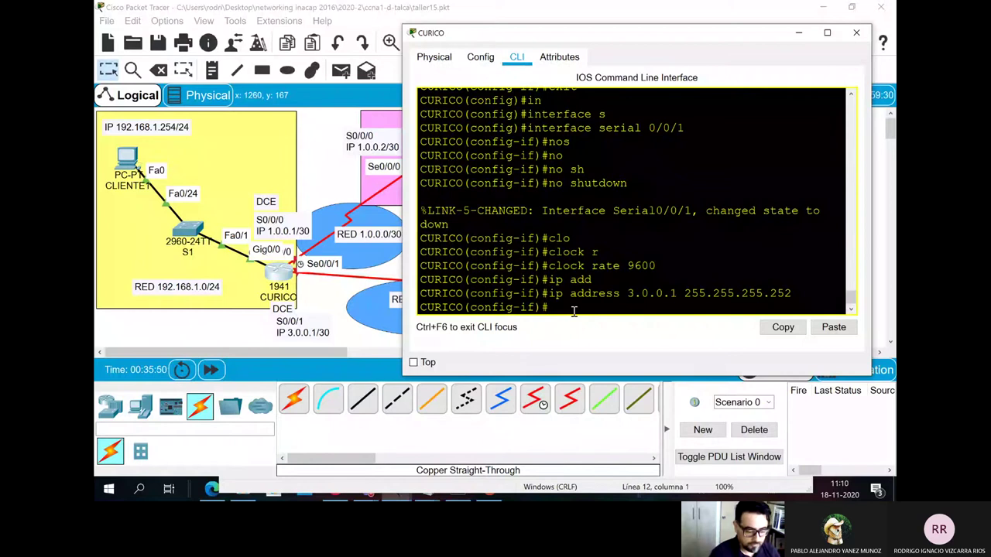
type("do sh")
key("BackSpace")
key("BackSpace")
key("BackSpace")
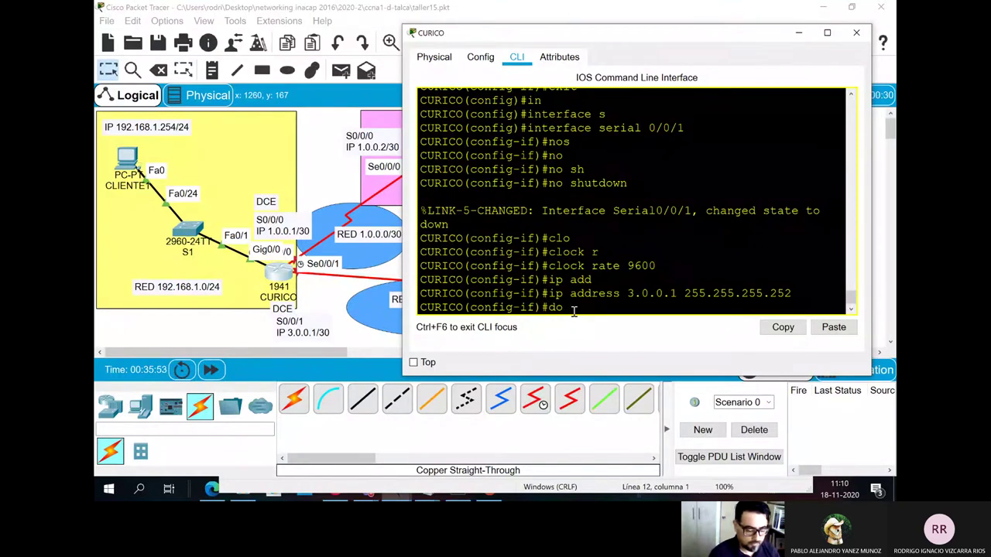
type("write")
key("Return")
key("Return")
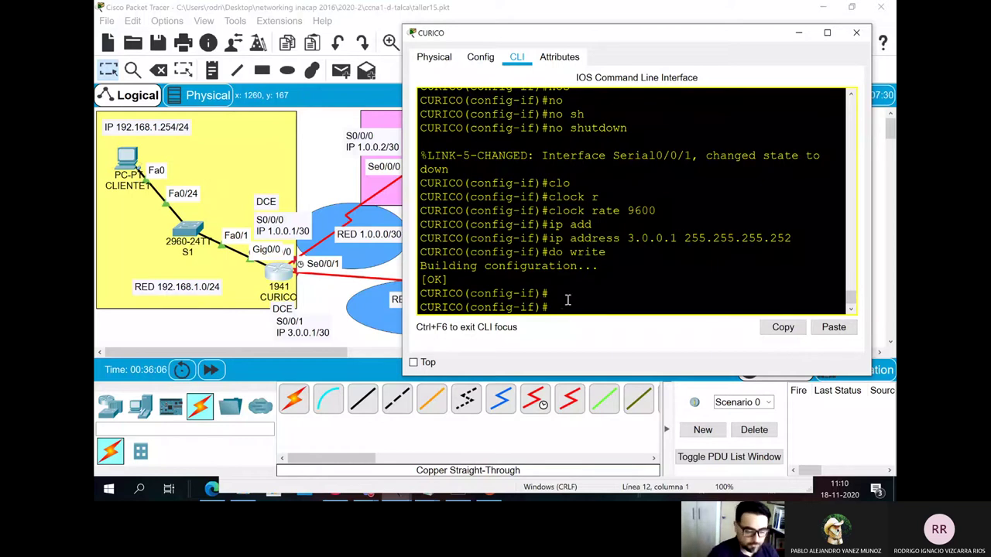
left_click(856, 33)
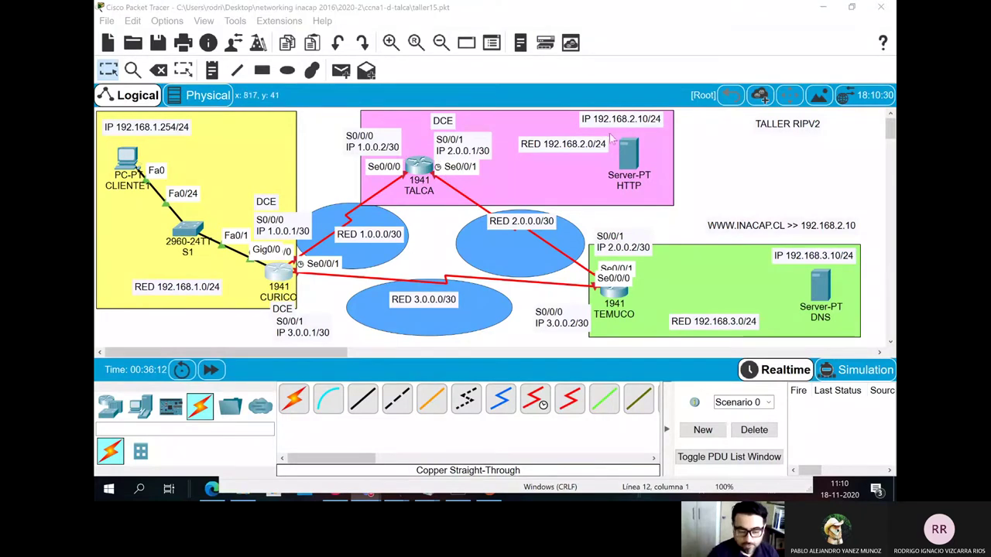
Step: Open router TALCA's command line and answer no to the initial configuration dialog
left_click(419, 166)
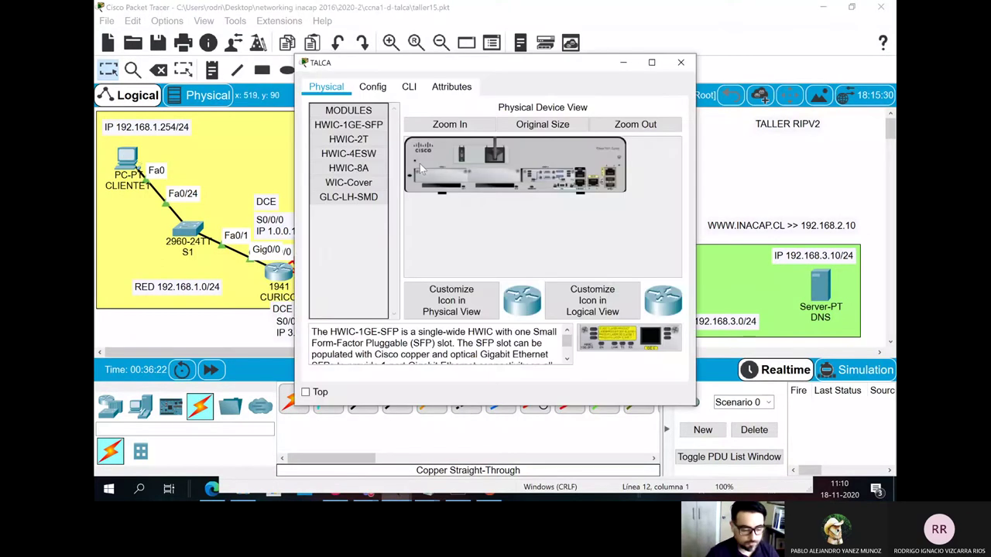
left_click(409, 85)
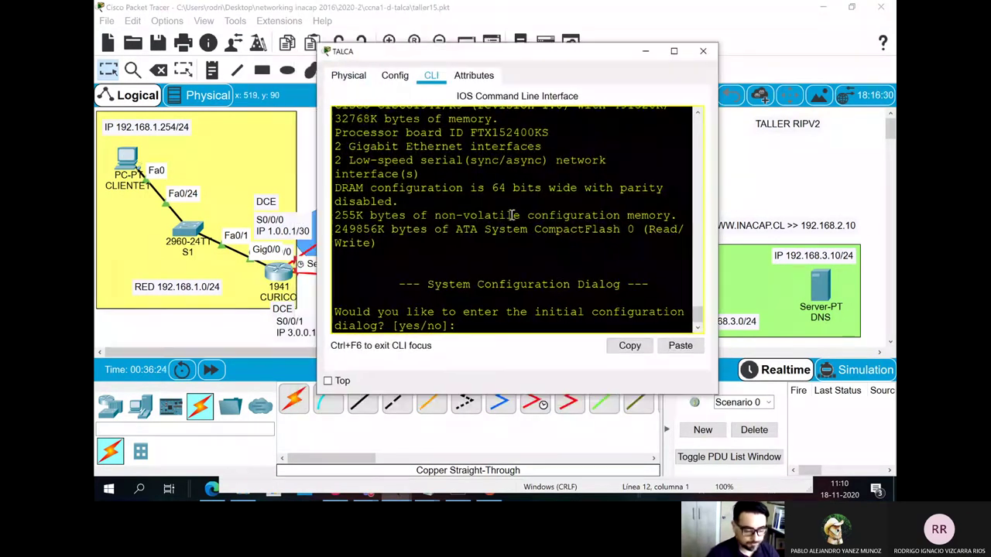
type("no")
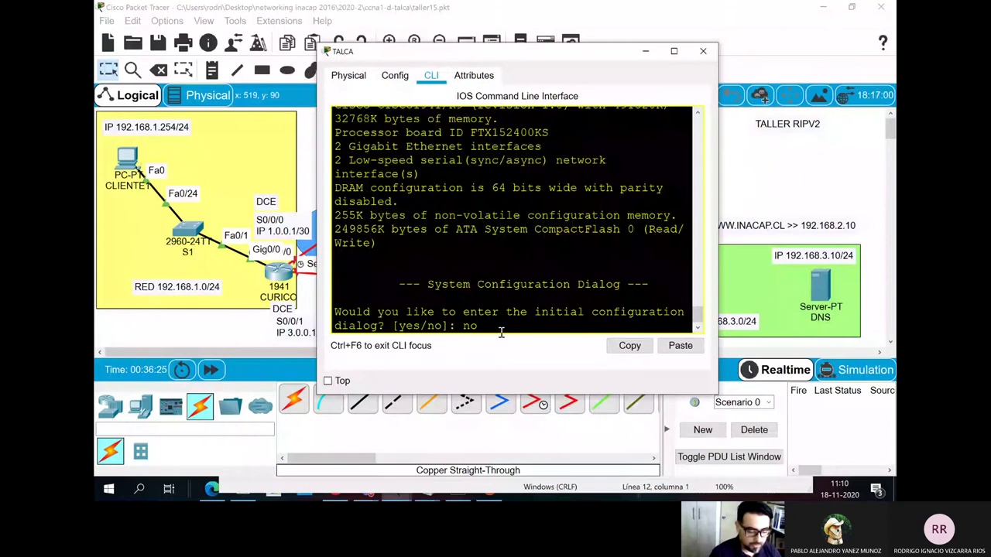
key("Return")
key("Return")
key("Return")
Step: Enter privileged mode on TALCA with enable and start global configuration with configure terminal
type("en")
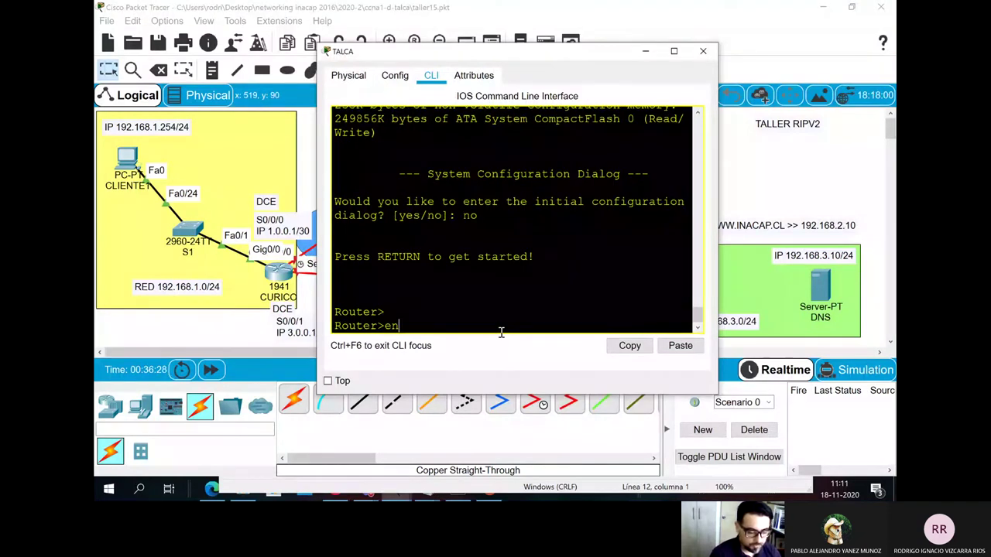
key("Tab")
key("Return")
key("Return")
type("con")
key("Tab")
type("f")
key("Tab")
type("t")
key("Tab")
key("Return")
key("Return")
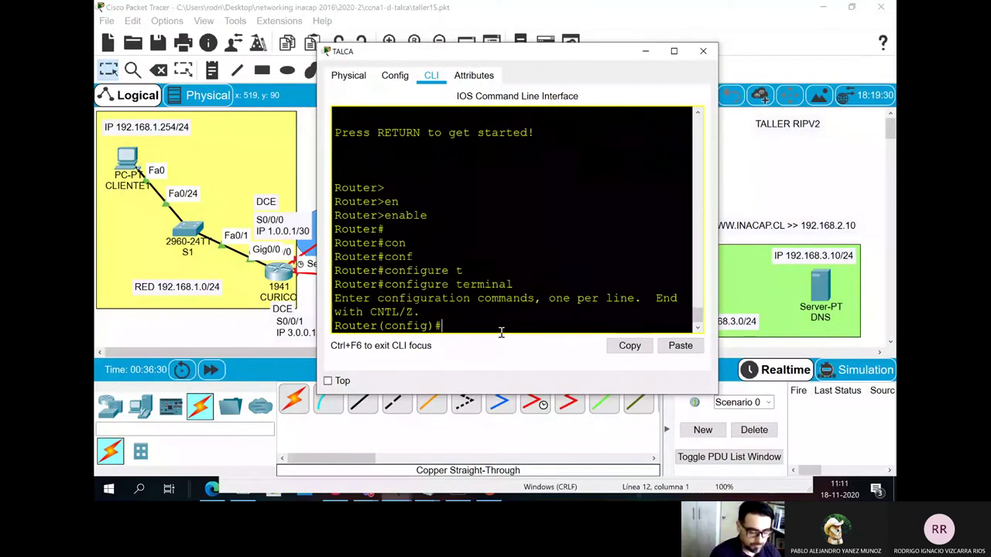
Step: Set the router's hostname to TALCA
type("h")
key("Tab")
type("TALCA")
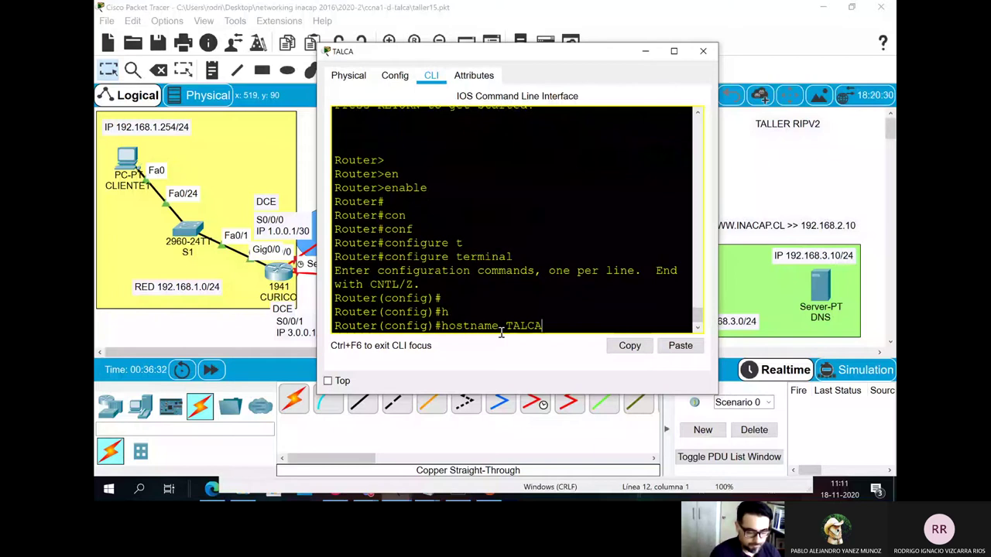
key("Return")
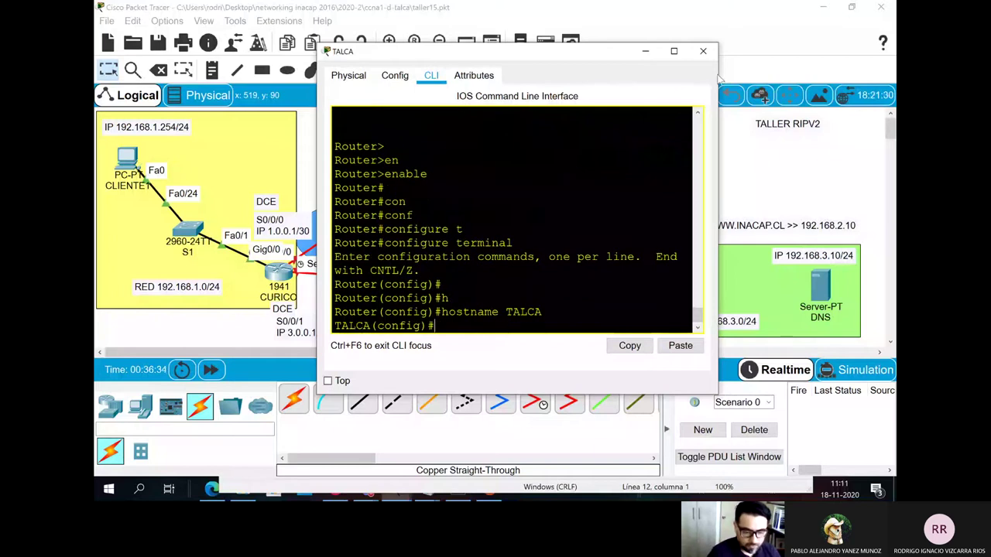
Step: Widen TALCA's window and move it aside to uncover the CURICO part of the topology
left_click_drag(718, 77, 795, 69)
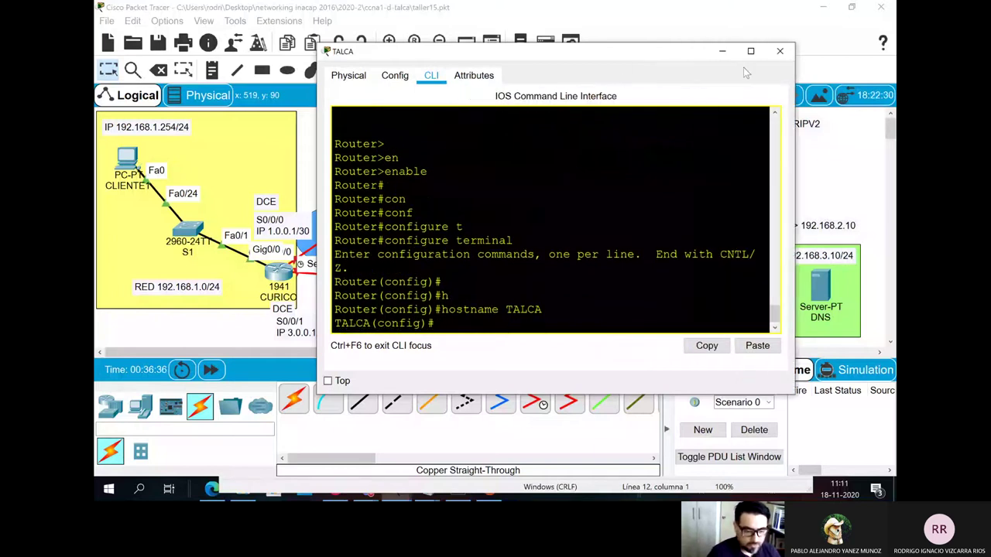
left_click_drag(614, 60, 621, 32)
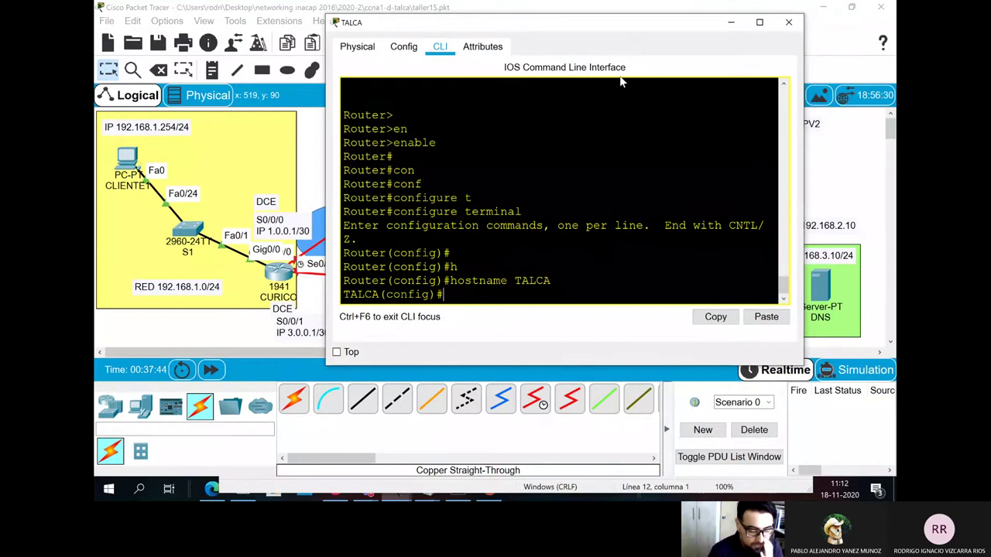
left_click_drag(557, 23, 662, 30)
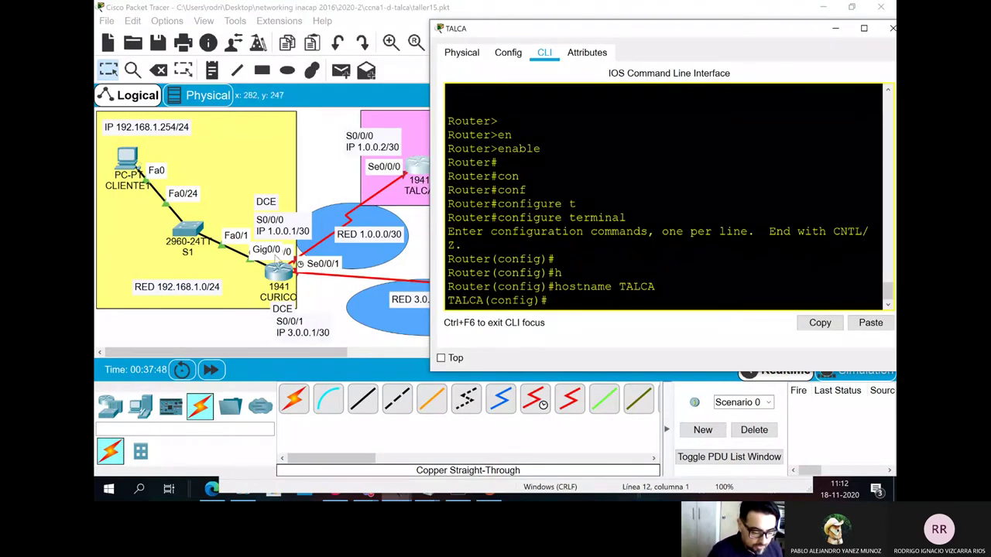
left_click_drag(537, 31, 525, 23)
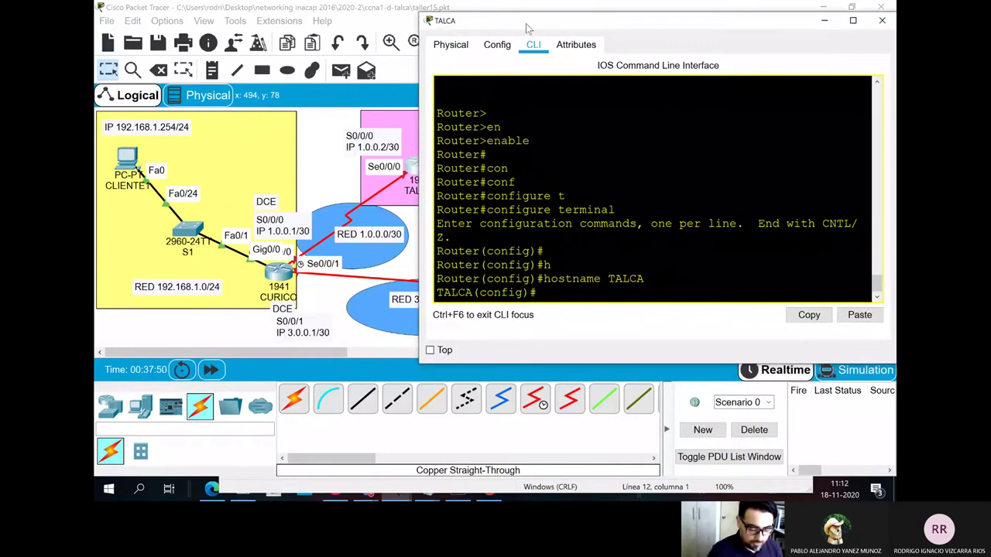
Step: Enter configuration of interface serial 0/0/0 on TALCA and enable it with no shutdown
type("in")
key("Tab")
type("s")
key("Tab")
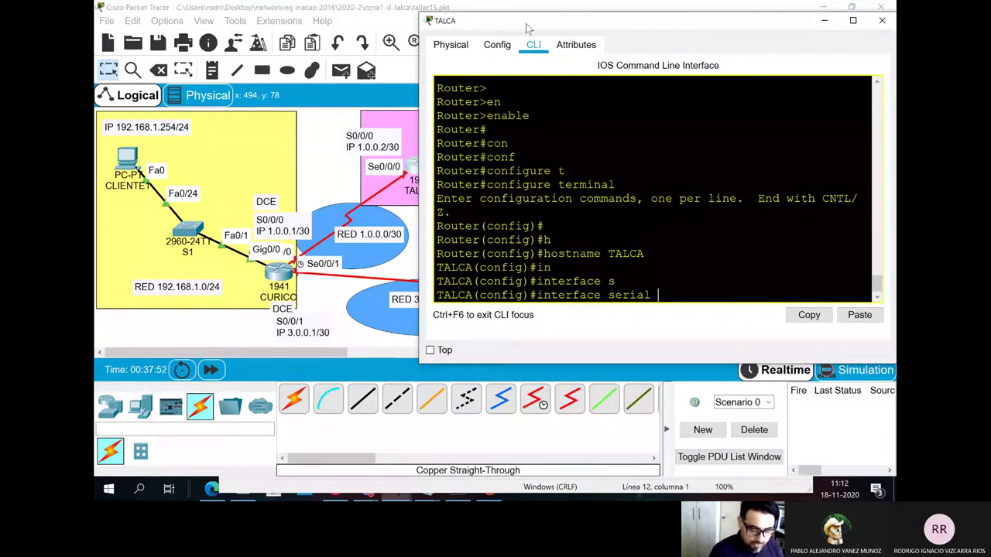
type("0/0/0")
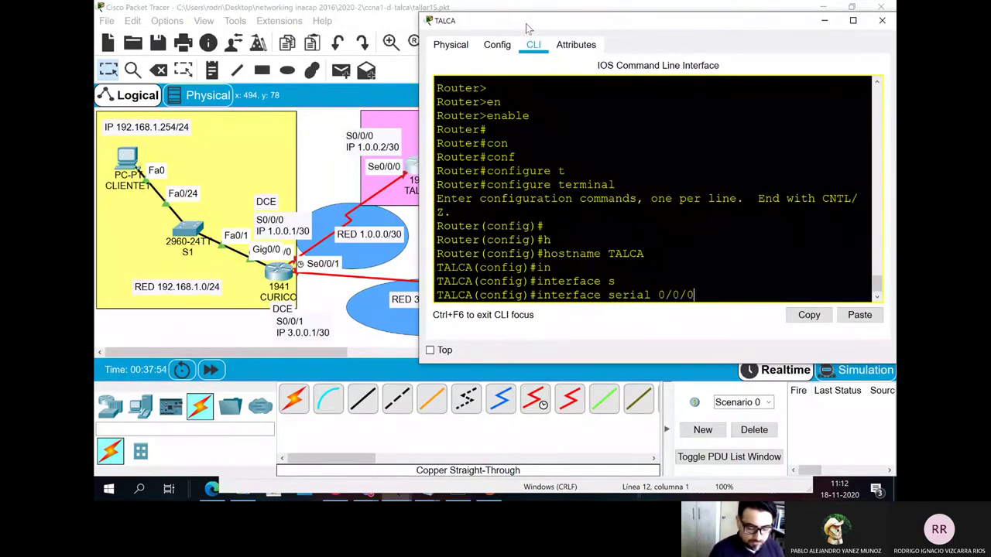
key("Return")
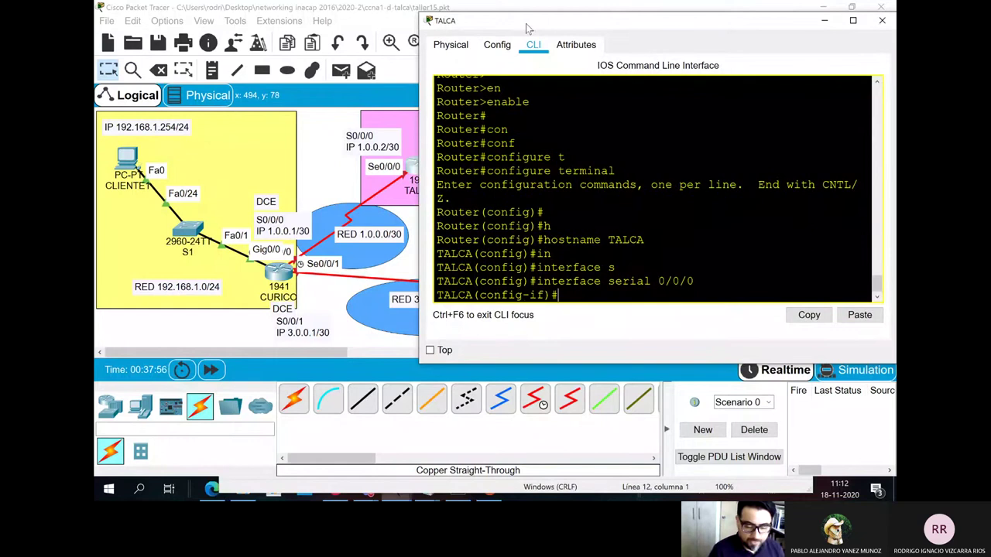
type("no sh")
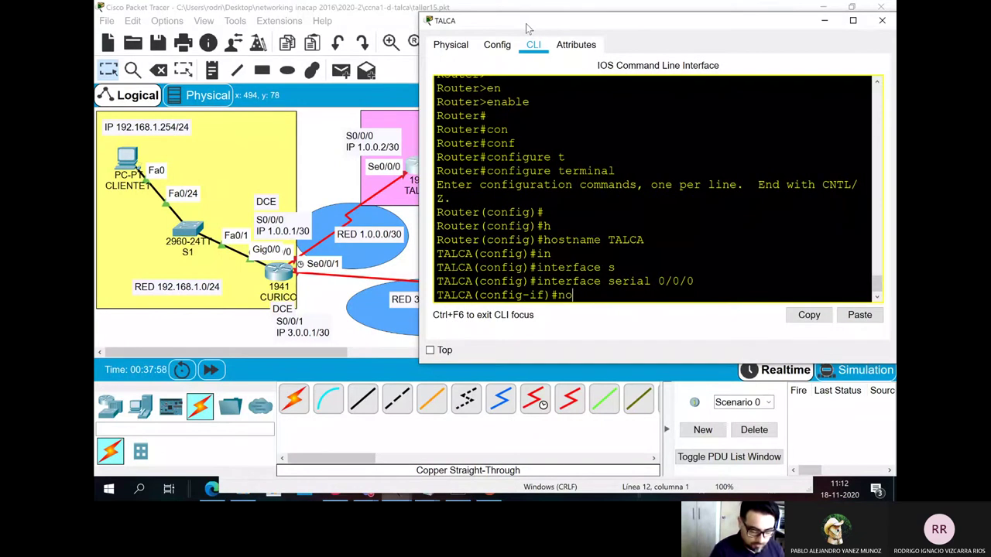
key("Tab")
key("Return")
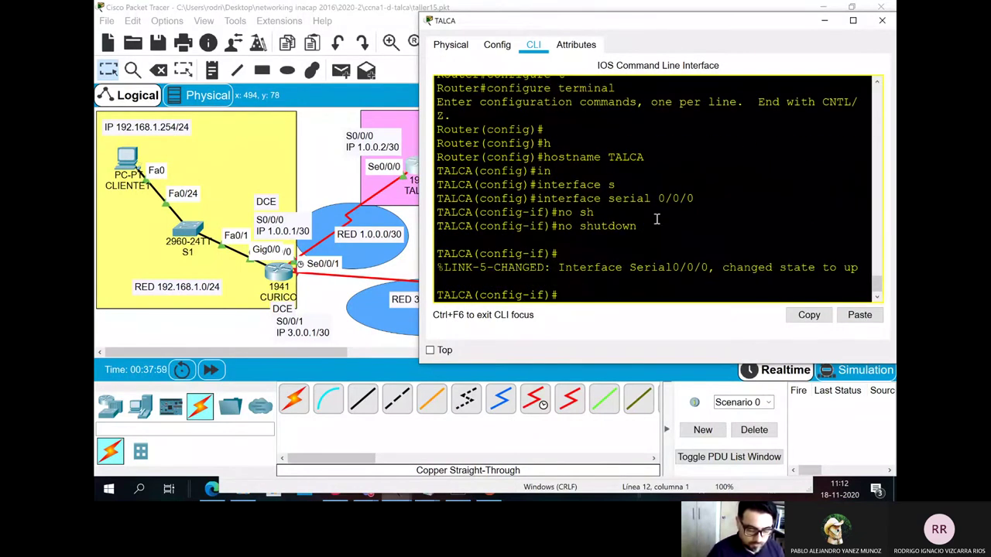
Step: Copy the console lines from interface serial 0/0/0 through no shutdown
left_click_drag(658, 228, 423, 200)
right_click(504, 210)
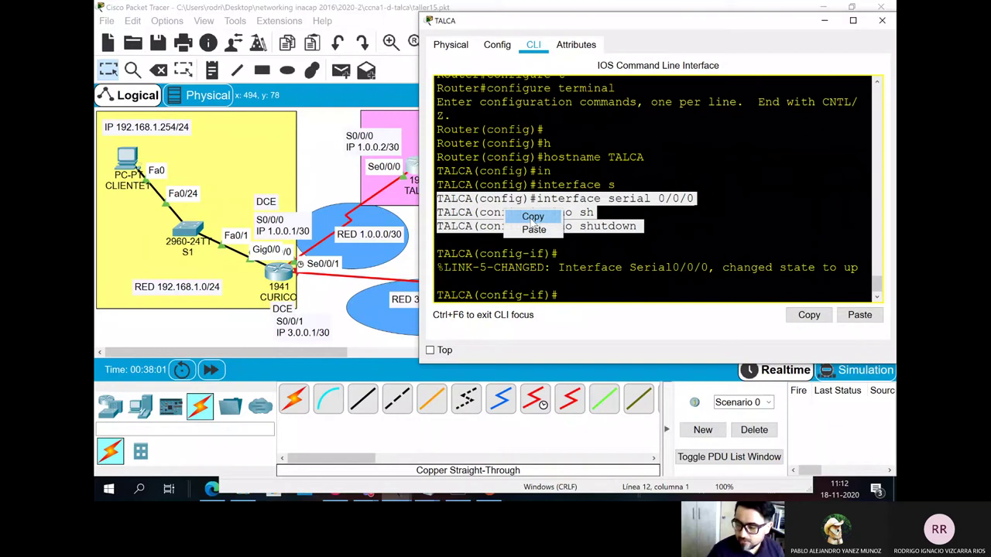
left_click(533, 218)
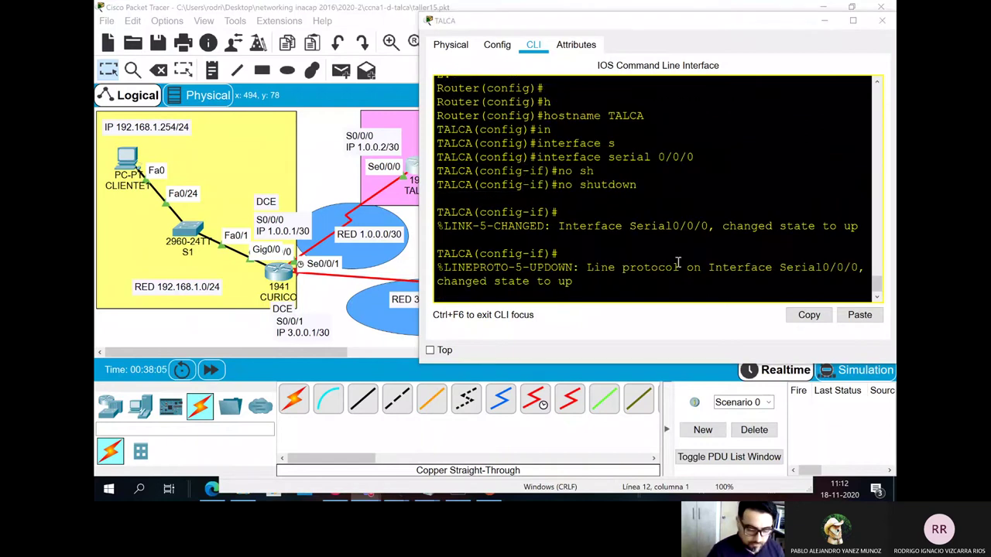
Step: Assign IP address 1.0.0.2 with mask 255.255.255.252 to TALCA's serial 0/0/0 interface
key("Return")
key("Return")
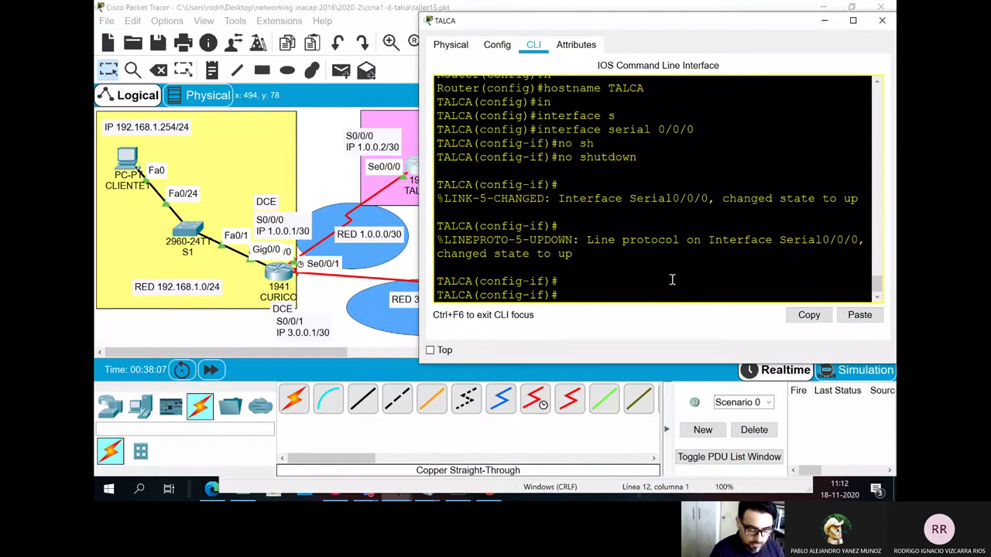
type("ip add")
key("Tab")
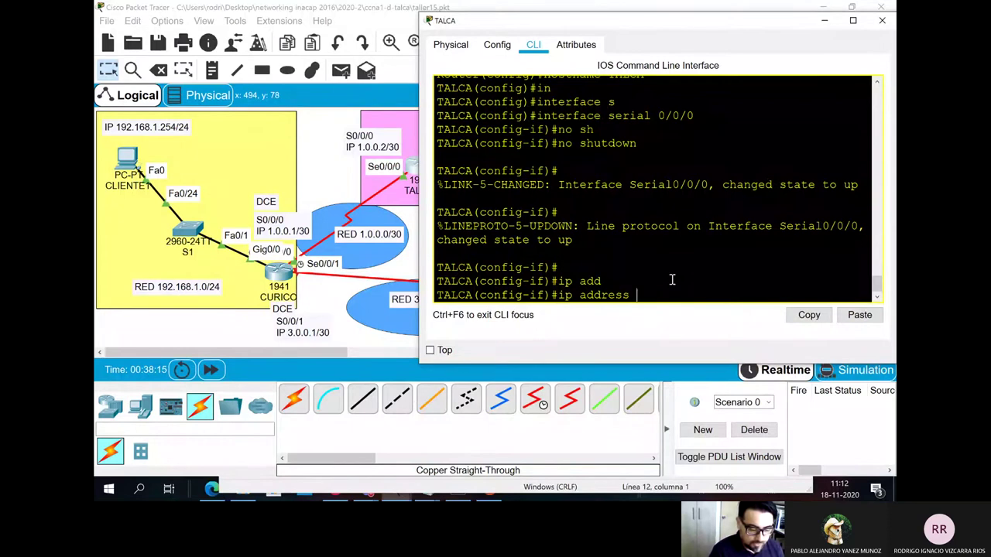
type("1")
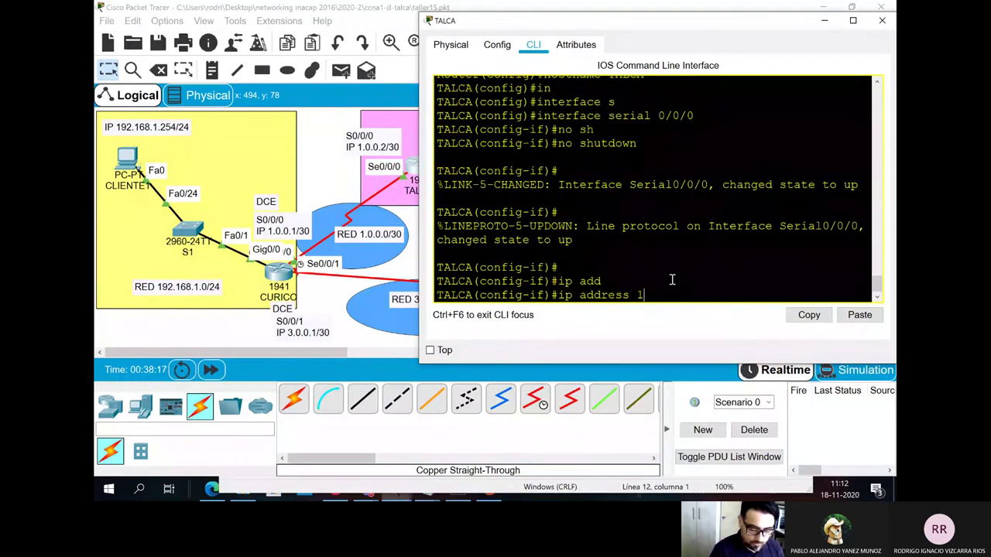
type(".0.0.2 2")
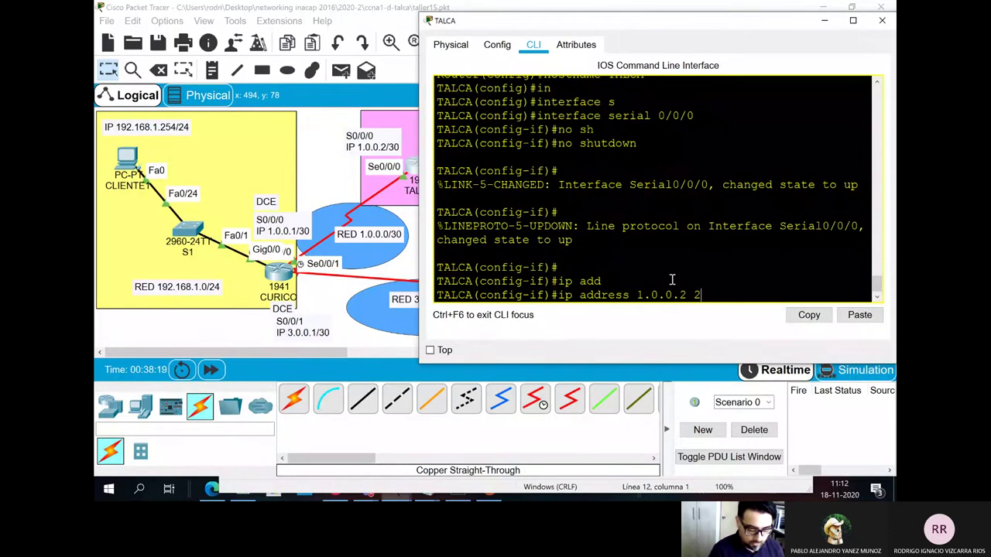
type("55.255.255")
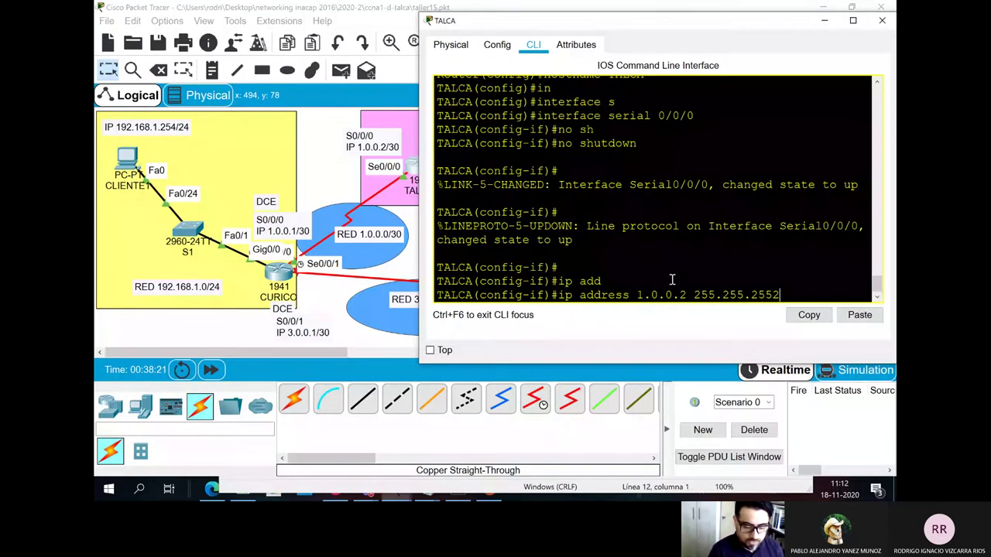
type(".252")
key("Return")
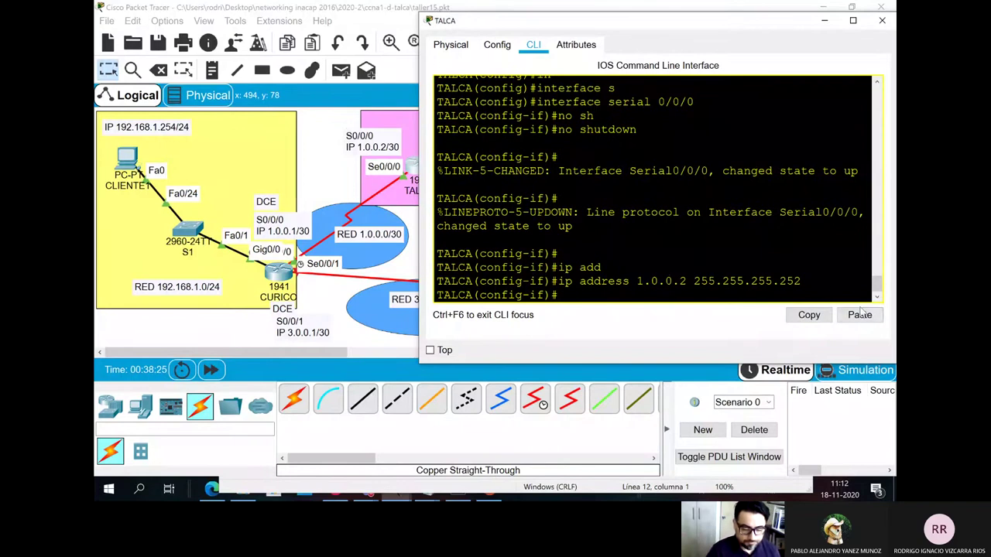
Step: Copy the ip address 1.0.0.2 255.255.255.252 command line from TALCA's console
left_click_drag(634, 294, 431, 280)
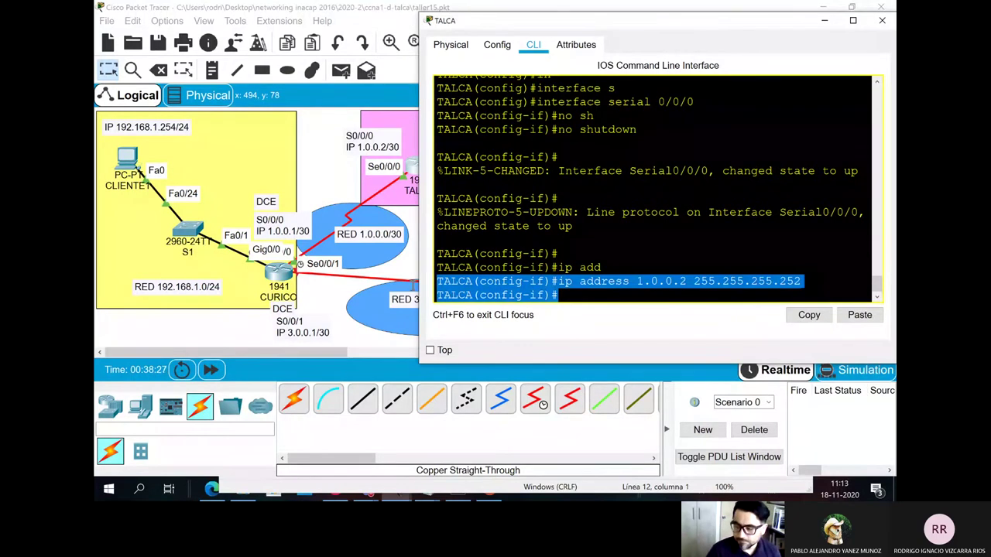
left_click(797, 282)
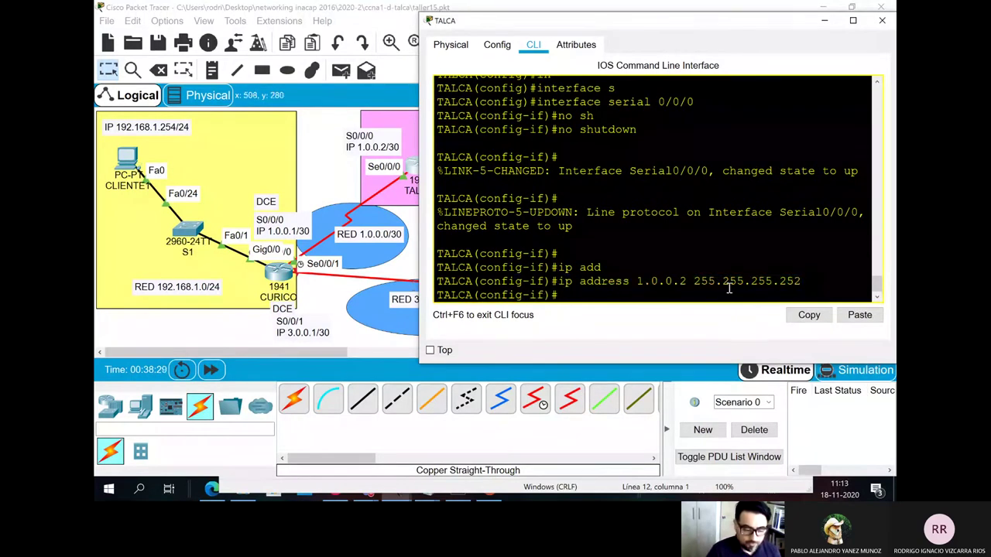
left_click_drag(791, 282, 438, 282)
right_click(489, 281)
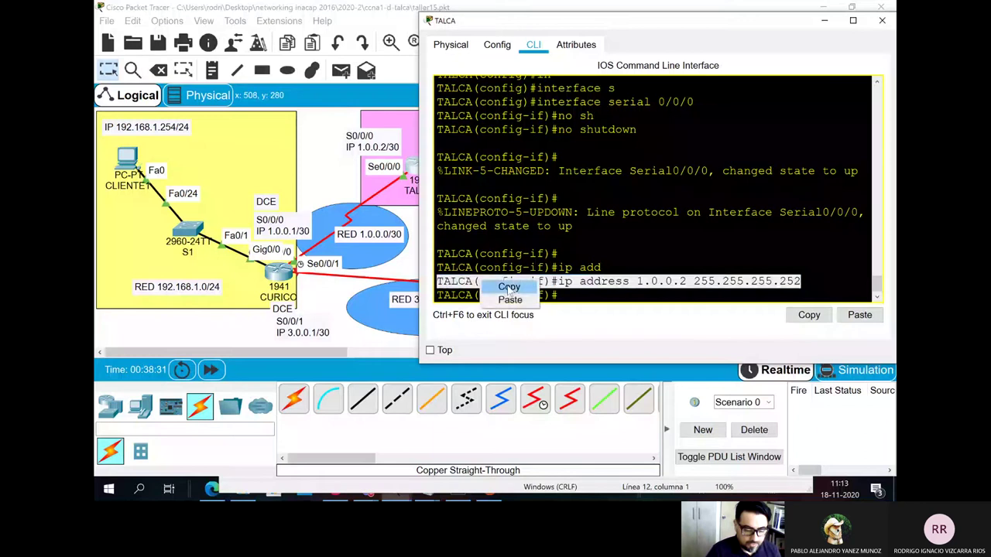
left_click(505, 287)
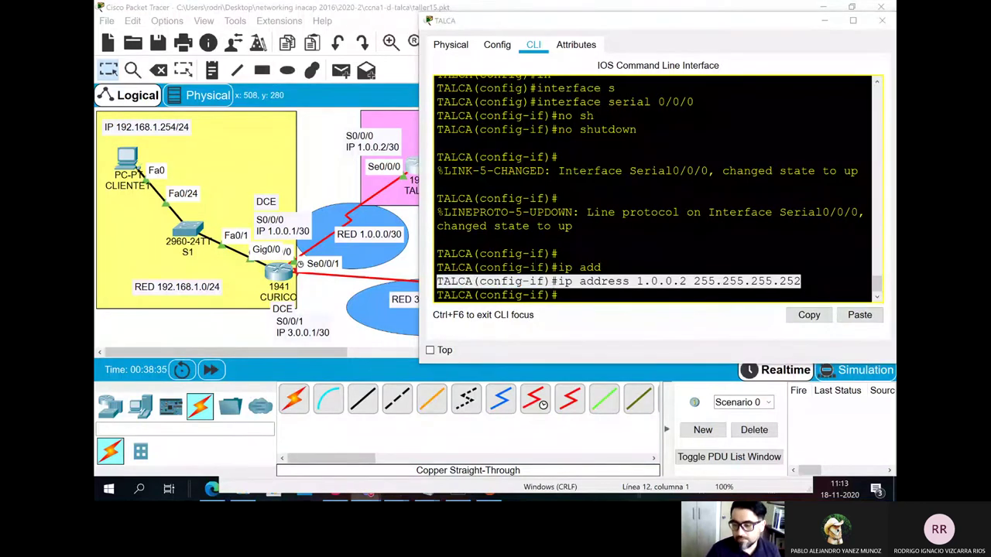
Step: Leave the serial 0/0/0 interface configuration with exit, returning to global configuration mode
left_click(569, 301)
type("exit")
key("Return")
key("Return")
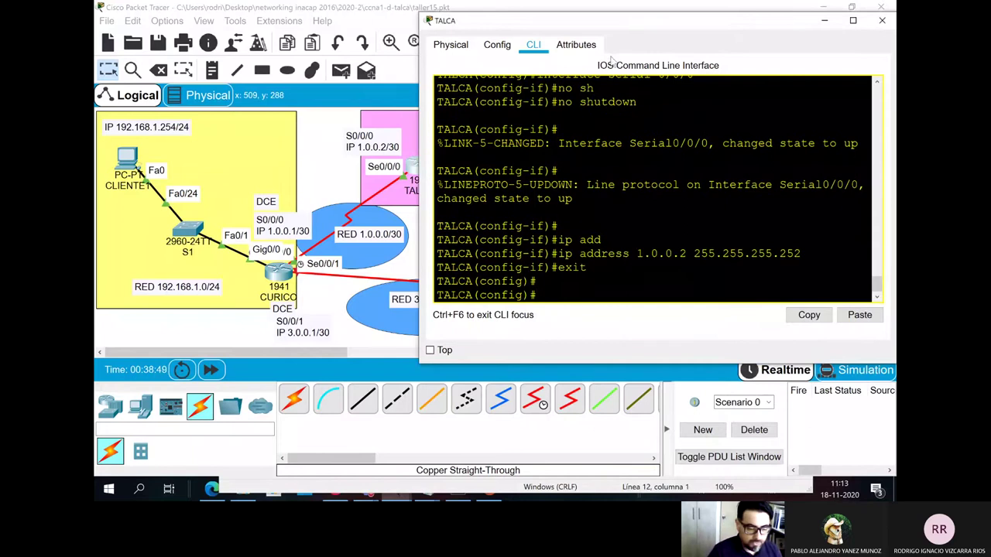
Step: Move TALCA's window aside to uncover its topology labels and enter configuration of interface serial 0/0/1
left_click_drag(613, 25, 686, 64)
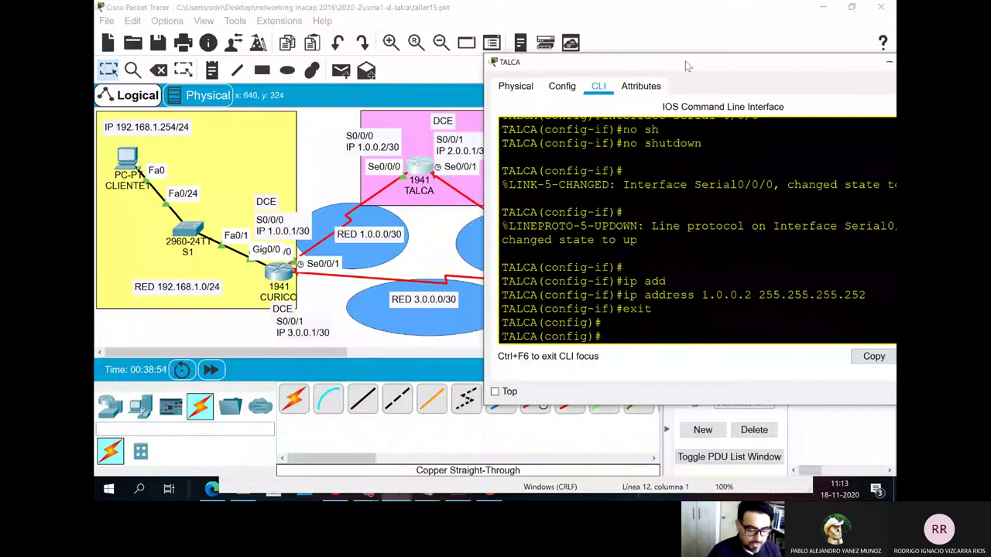
type("in")
key("Tab")
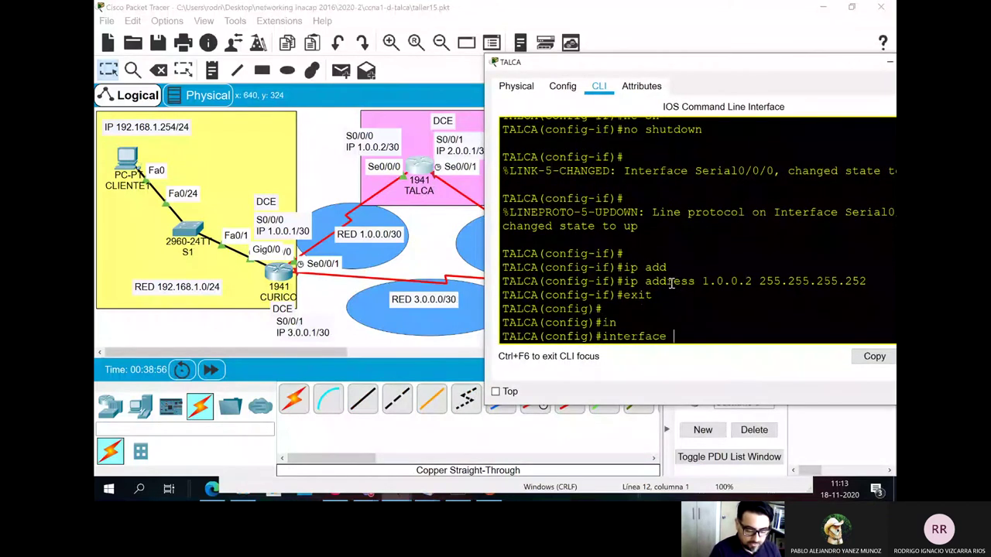
type("s")
key("Tab")
type("0/0")
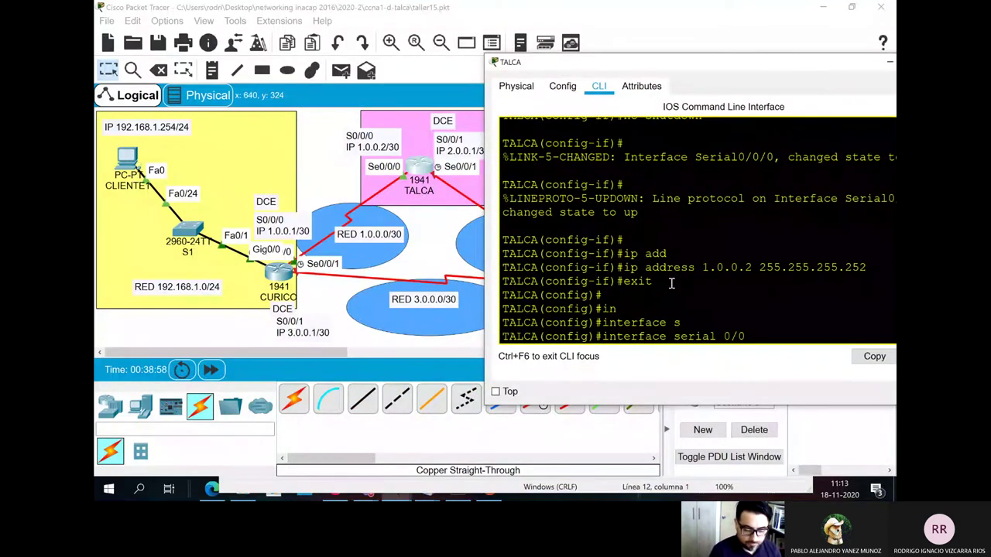
type("/1")
key("Return")
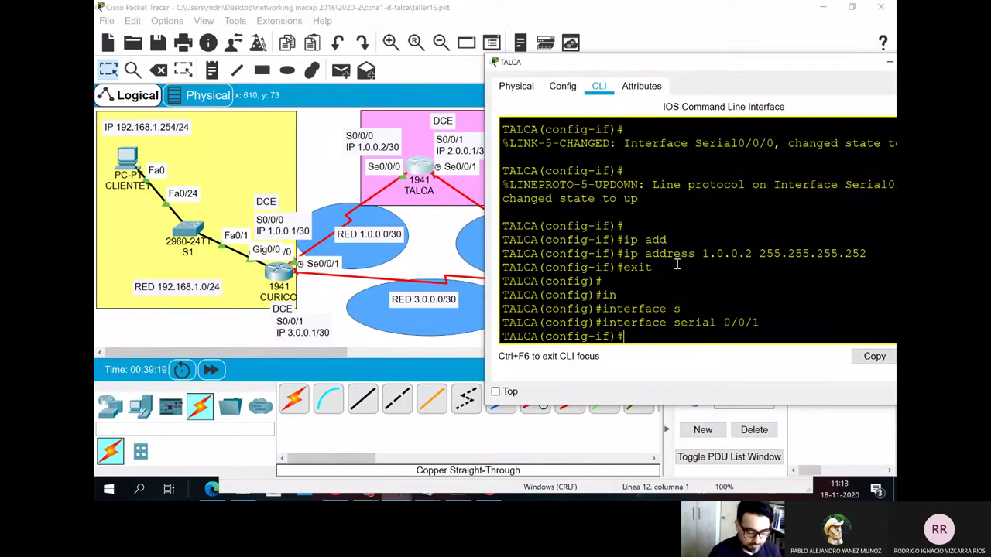
Step: Set the clock rate of TALCA's serial 0/0/1 interface to 9600
type("clo")
key("Tab")
type("r")
key("Tab")
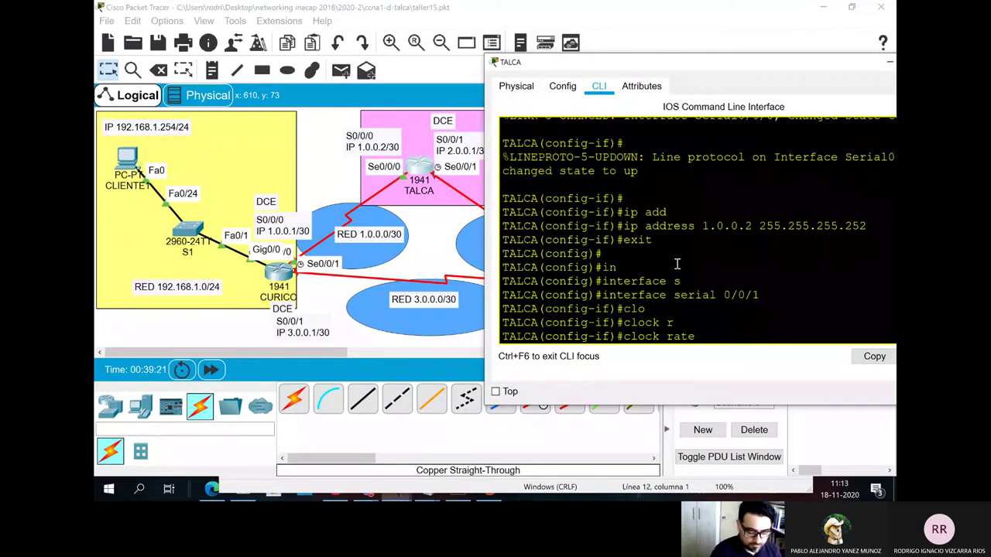
type("9600")
key("Return")
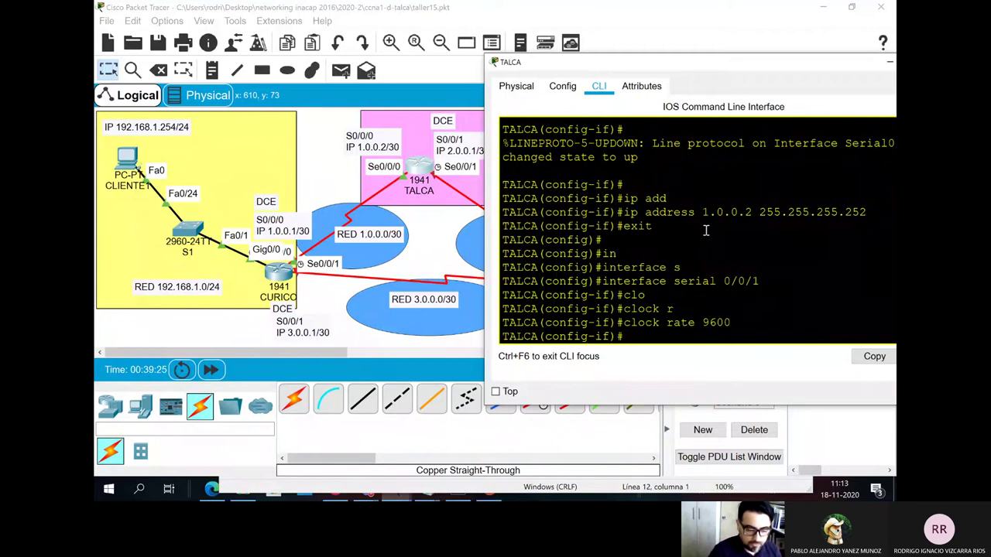
Step: Assign IP address 2.0.0.1 with mask 255.255.255.252 to TALCA's serial 0/0/1 interface, repositioning the window to see the labels and full command
left_click_drag(654, 54, 673, 60)
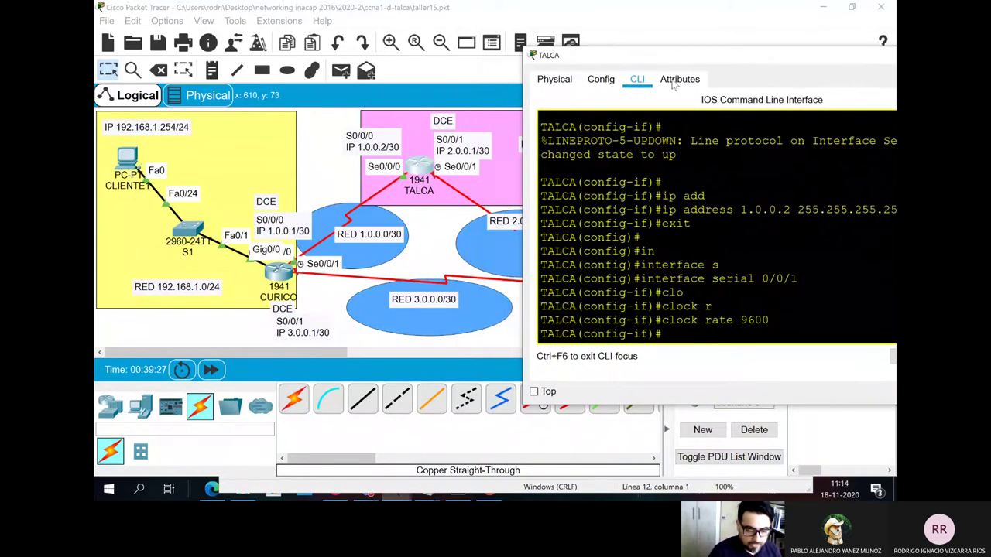
type("i")
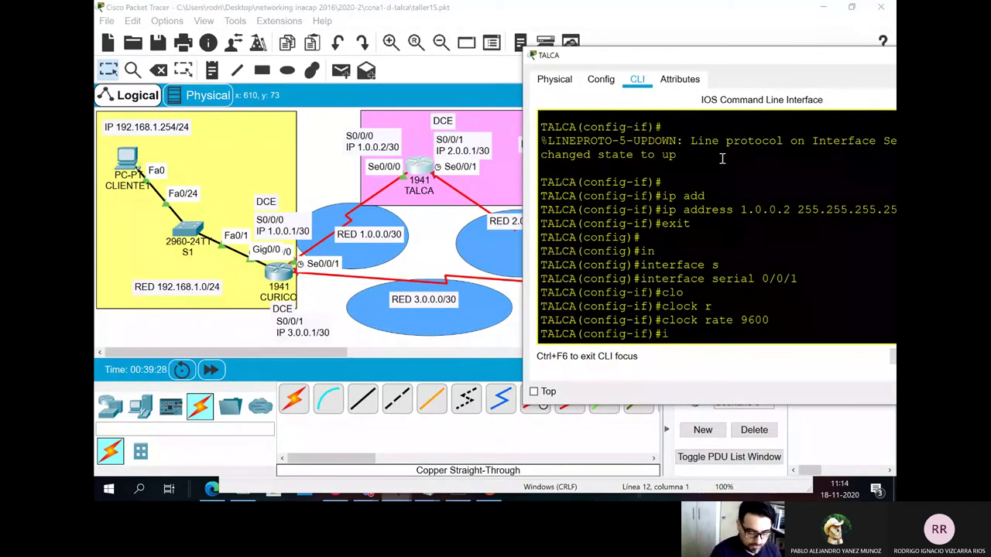
type("p ad")
key("Tab")
type("2.0")
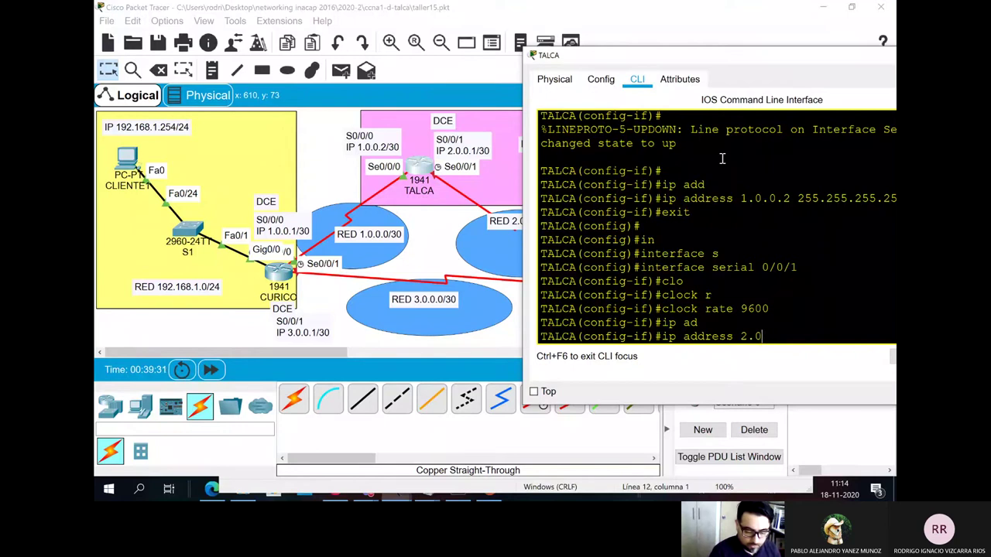
type(".0.1 255.255.255.")
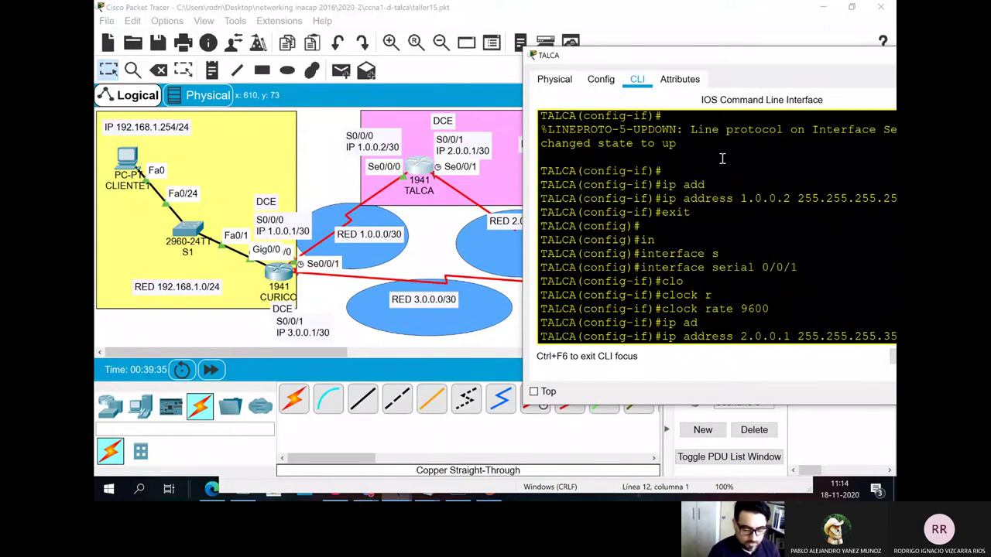
type("25")
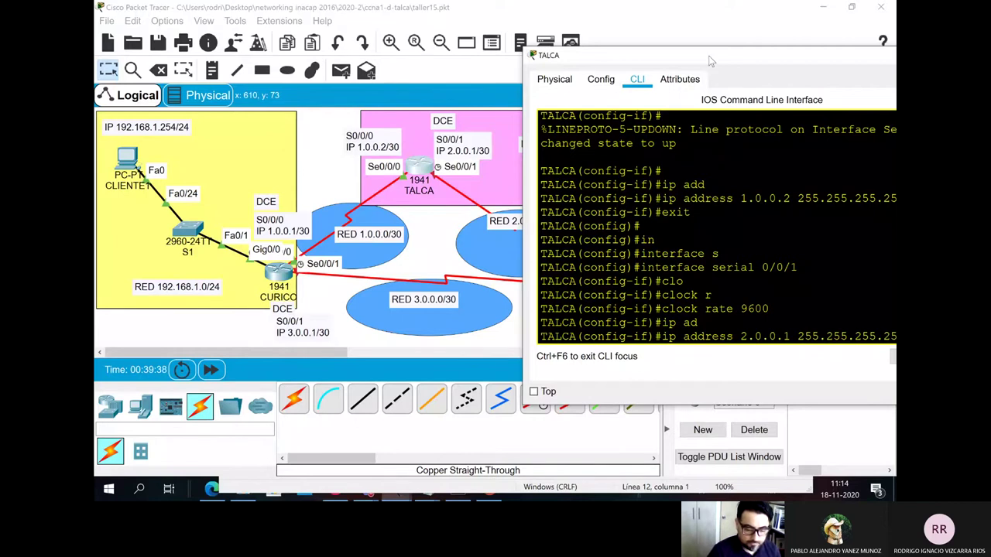
left_click_drag(711, 61, 610, 59)
key("Return")
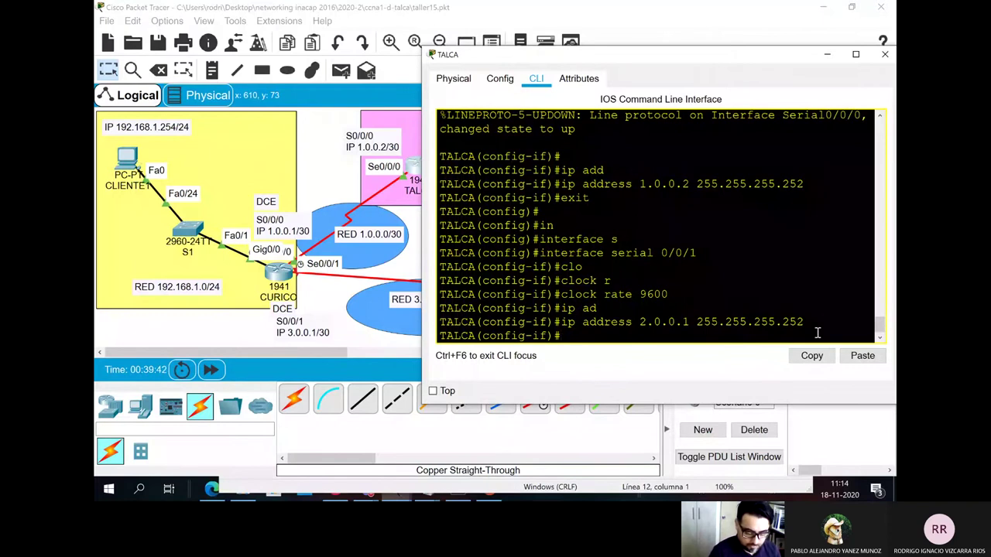
Step: Enable TALCA's serial 0/0/1 interface with no shutdown
type("no sh")
key("Tab")
key("Return")
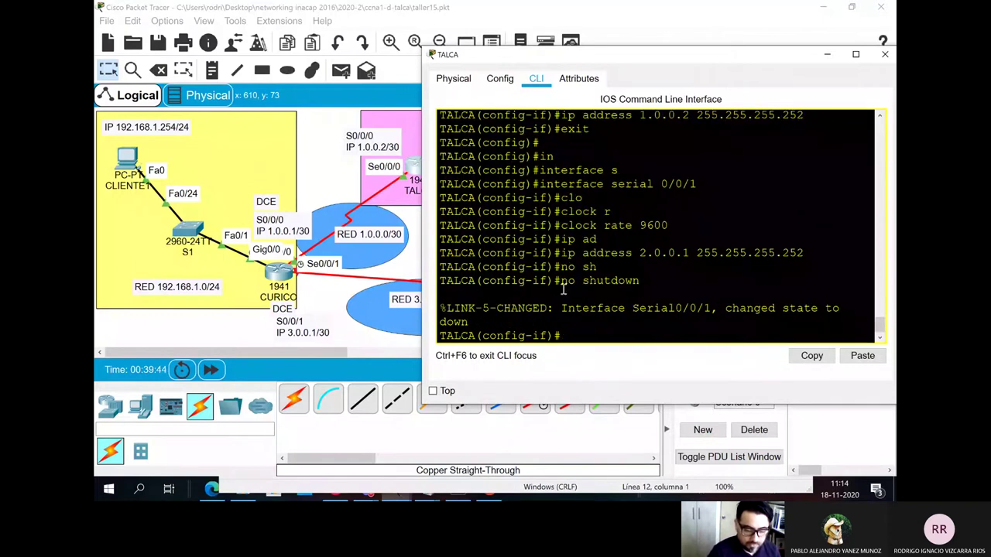
Step: Copy the console lines from interface serial 0/0/1 through no shutdown, and highlight the clock rate 9600 line
left_click_drag(650, 281, 425, 182)
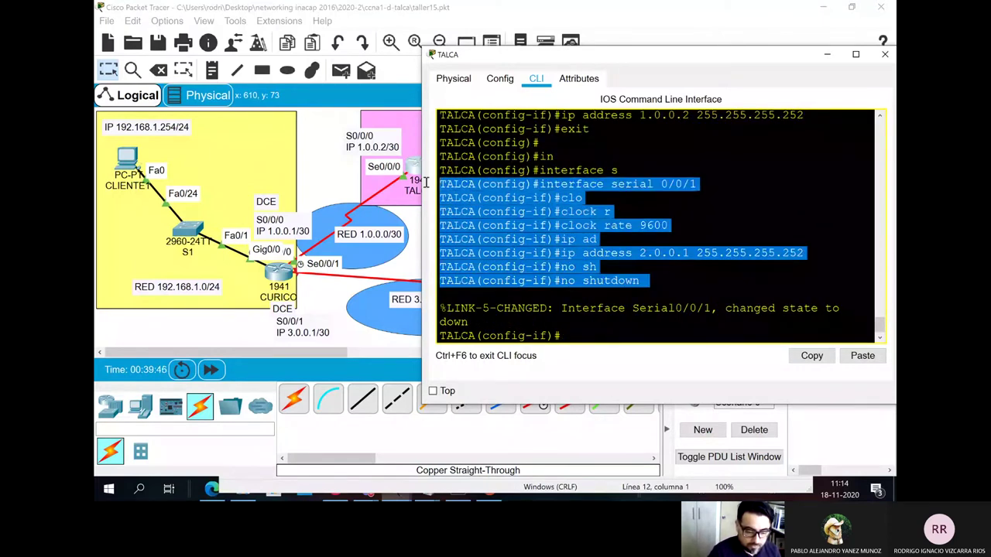
right_click(551, 192)
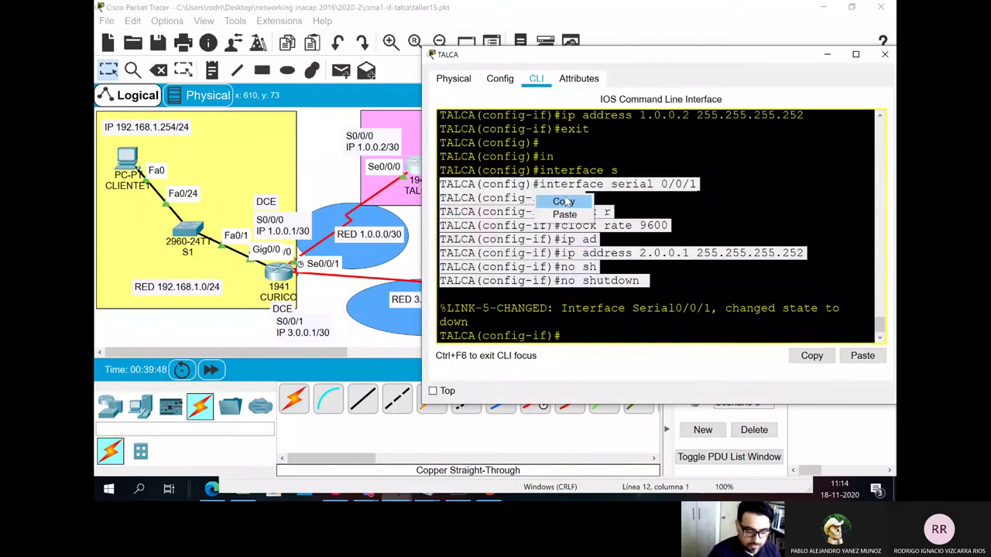
left_click(567, 199)
key("alt+Tab")
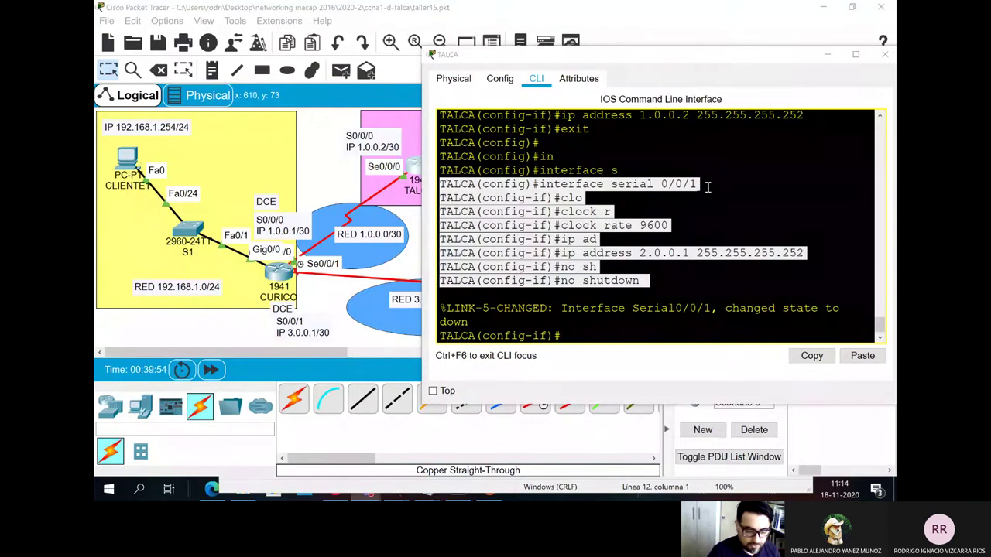
left_click_drag(669, 226, 435, 226)
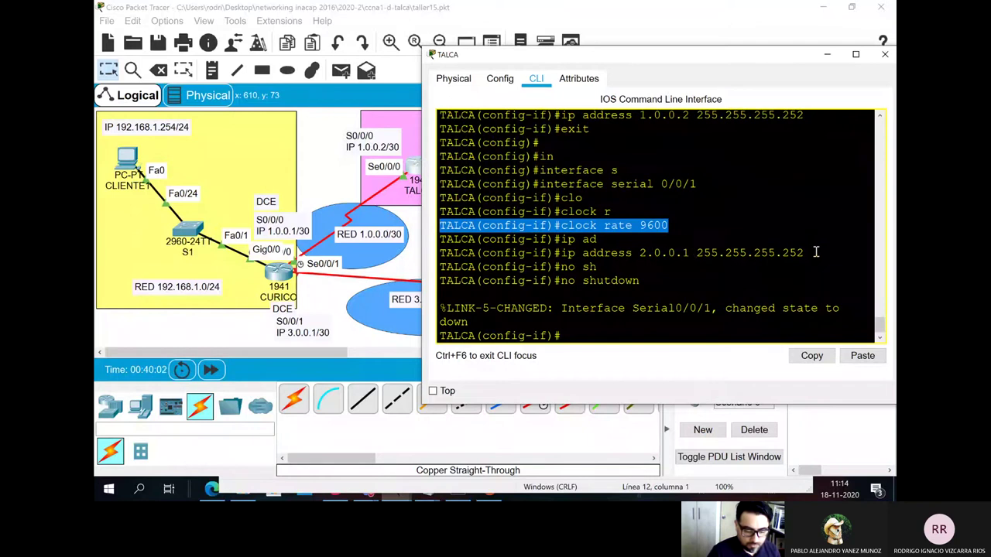
Step: Leave TALCA's serial interface configuration and enter configuration of interface gigabitEthernet 0/0, repositioning the console window to check the topology
left_click(607, 336)
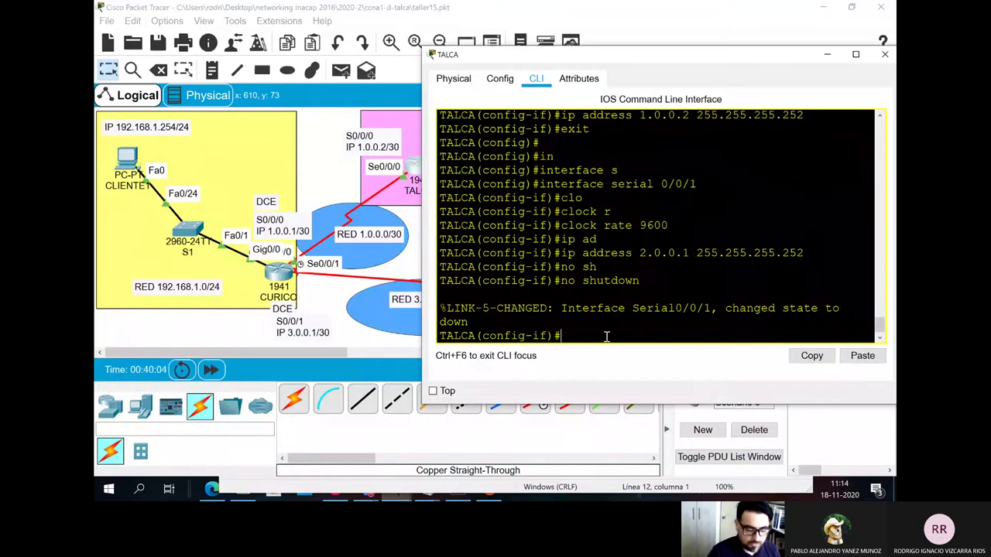
left_click_drag(545, 54, 534, 221)
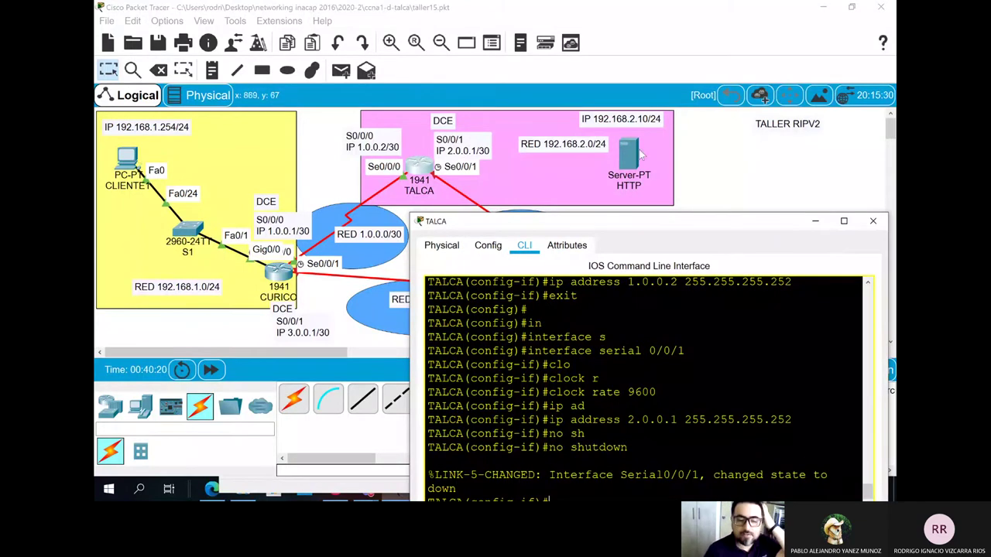
left_click_drag(601, 225, 558, 53)
type("exit")
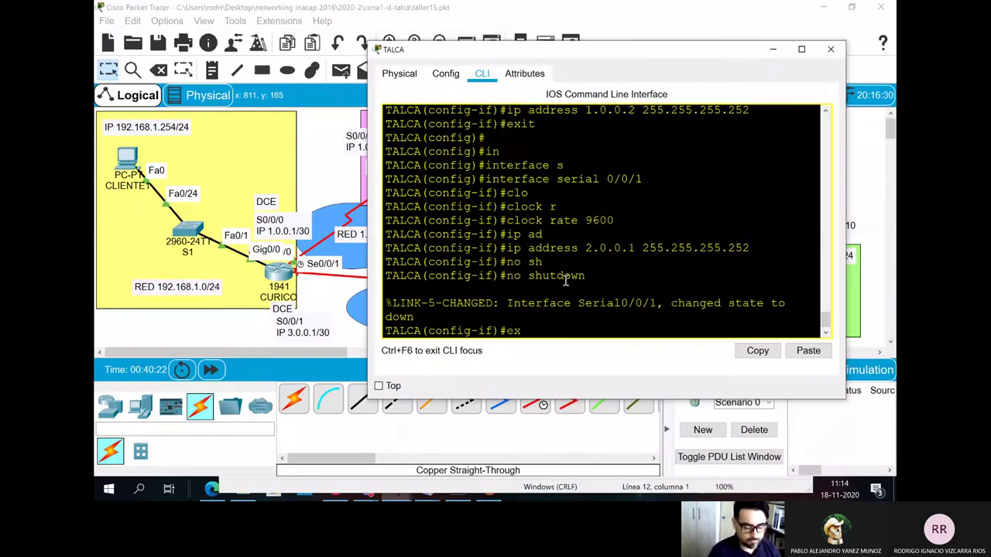
key("Return")
key("Return")
type("in")
key("Tab")
type("g")
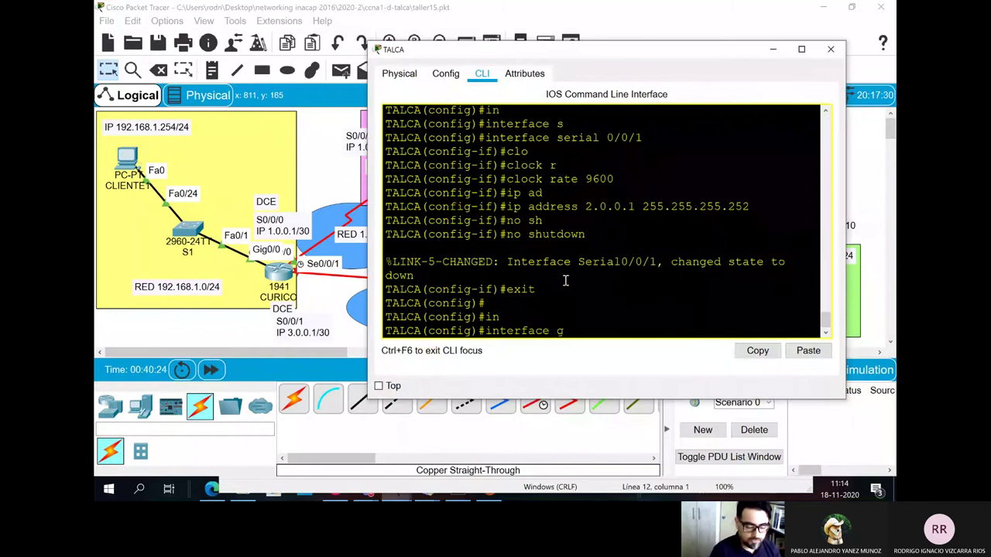
key("Tab")
type("0/0")
key("Return")
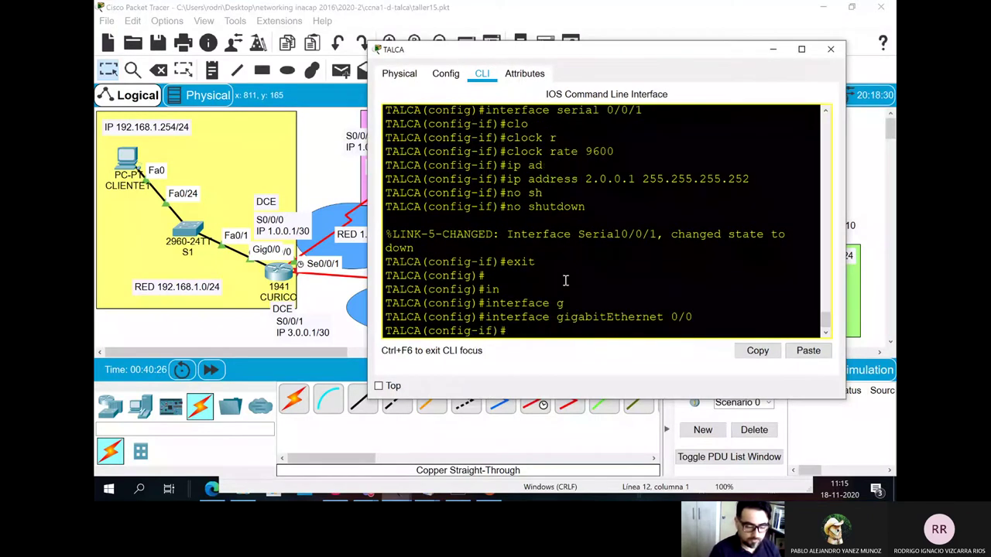
Step: Enable TALCA's gigabitEthernet 0/0 interface with no shutdown
type("no sh")
key("Tab")
key("Return")
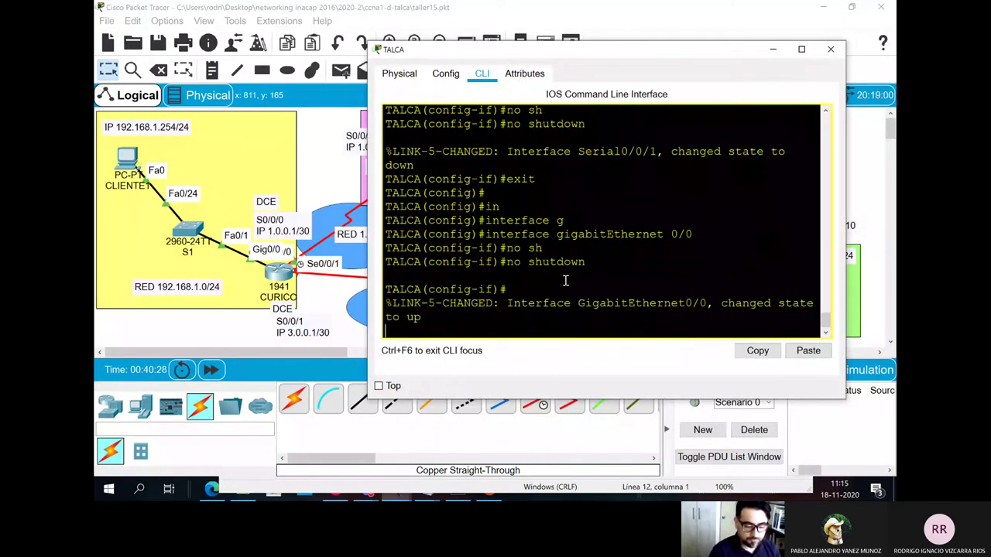
key("Return")
Step: Copy the console lines from interface gigabitEthernet 0/0 through no shutdown
left_click_drag(594, 248, 385, 220)
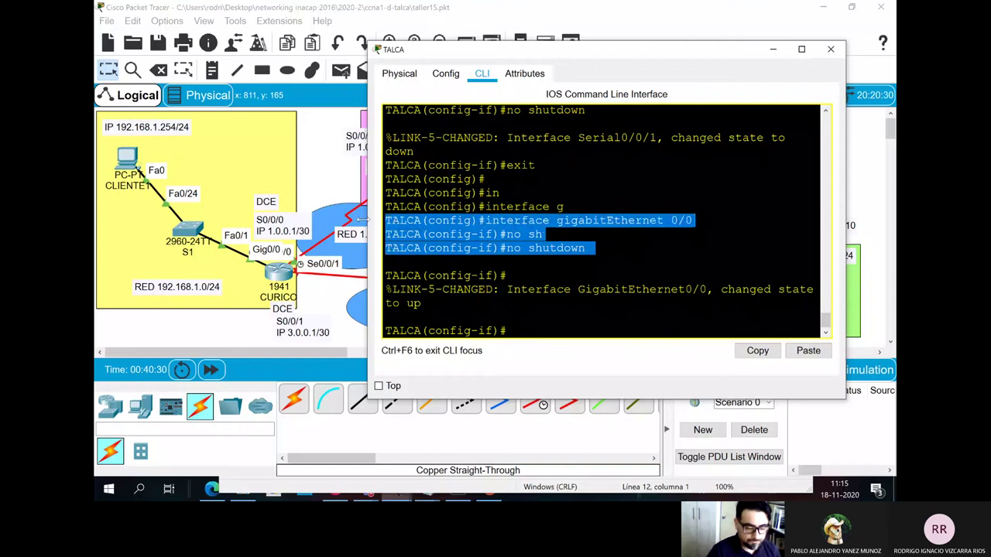
right_click(430, 233)
left_click(445, 240)
key("alt+Tab")
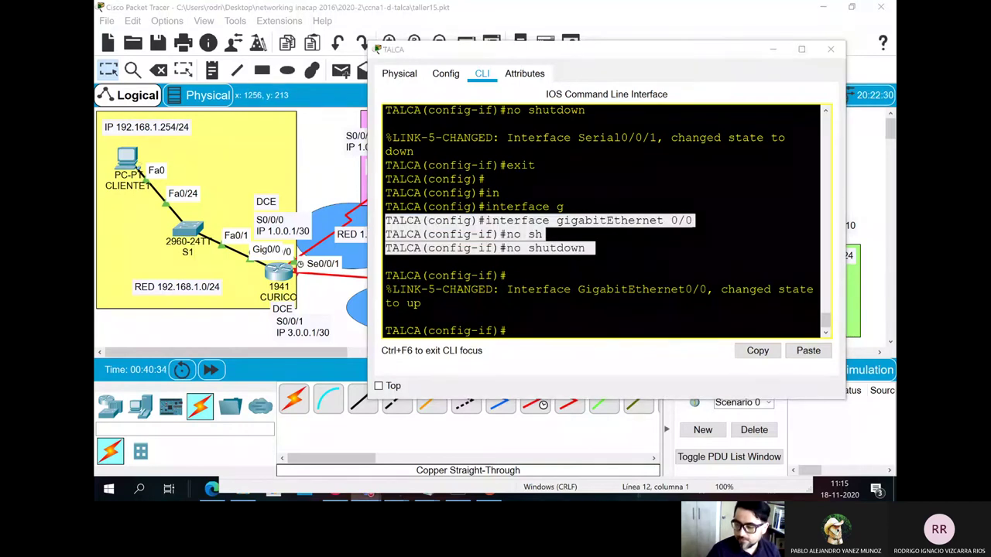
Step: Assign IP address 192.168.2.1 with mask 255.255.255.0 to TALCA's gigabitEthernet 0/0 interface
left_click(541, 329)
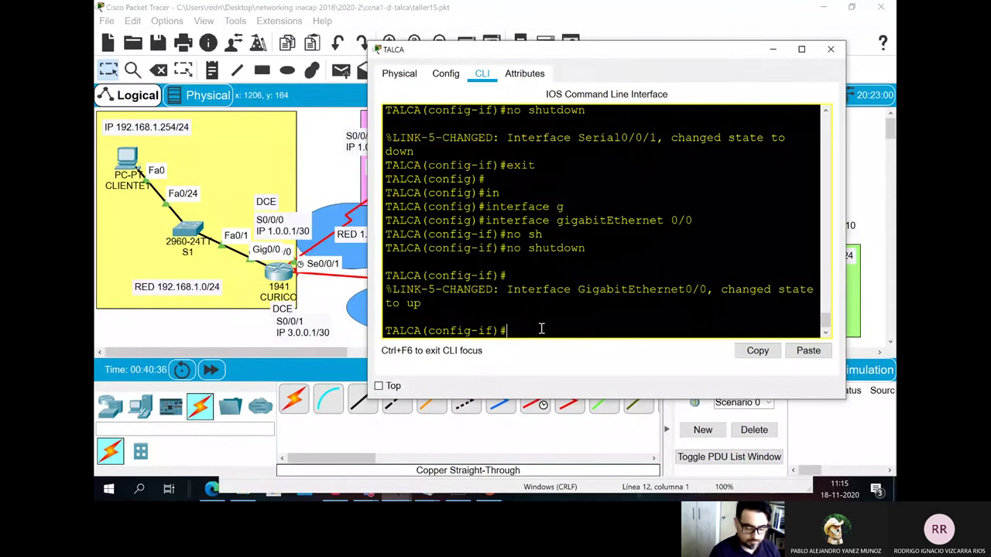
type("ip add")
key("Tab")
type("192.16")
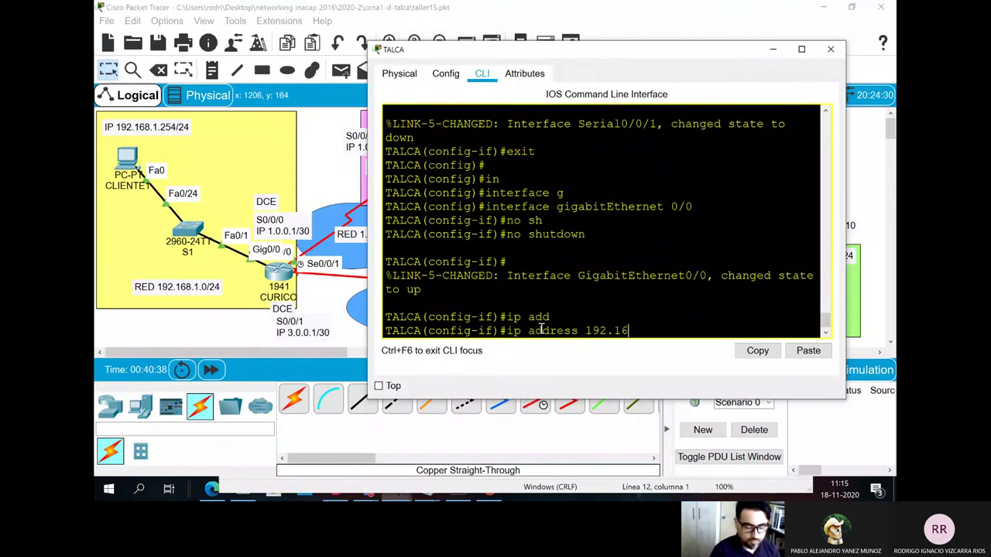
type("8.2.1 255.2")
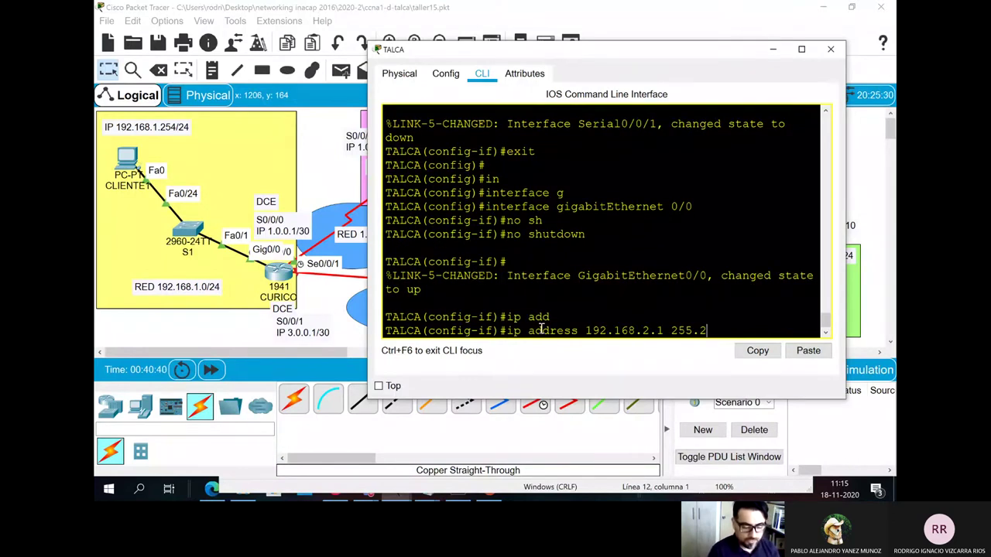
type("55.255")
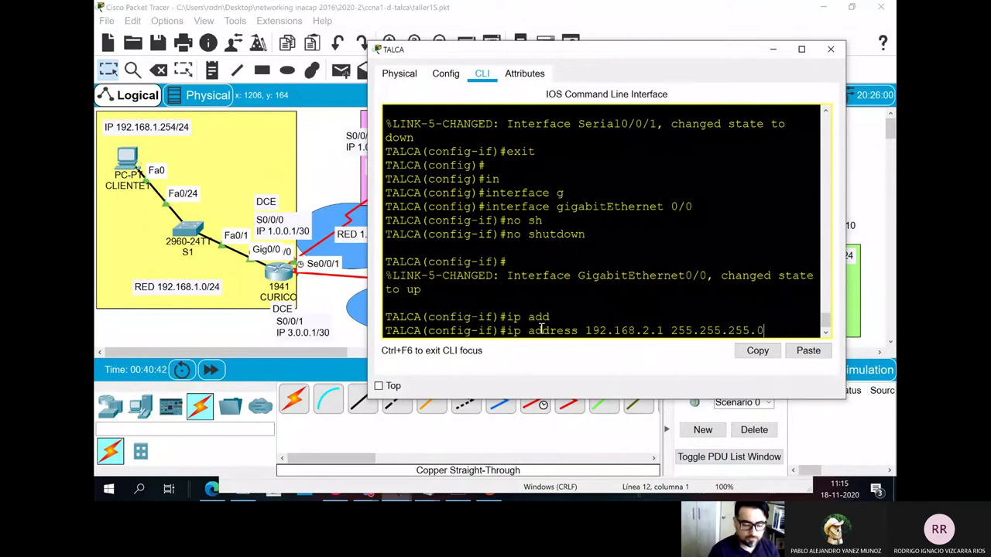
type(".0")
key("Return")
Step: Copy the full console line with the ip address 192.168.2.1 255.255.255.0 command
left_click_drag(766, 318, 473, 319)
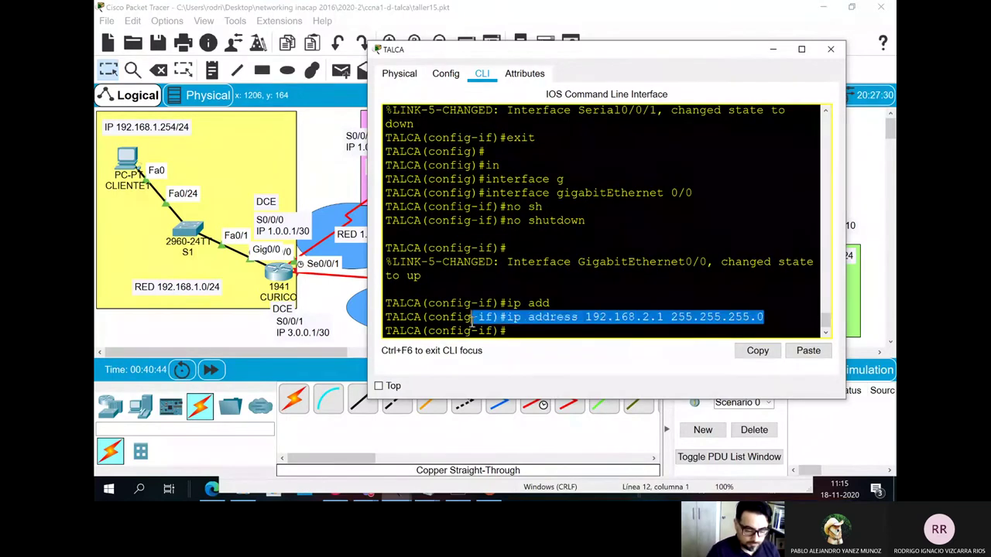
right_click(473, 324)
left_click(443, 322)
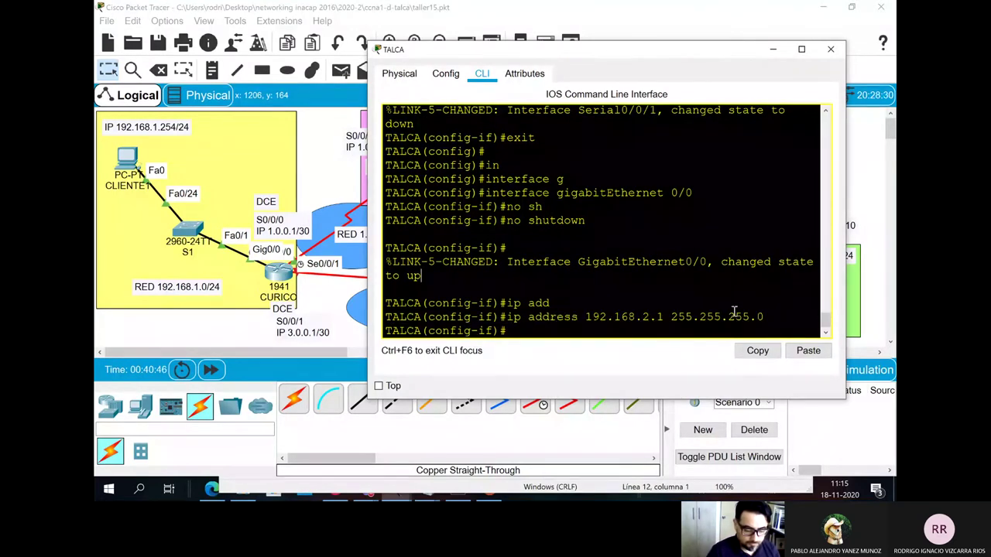
left_click_drag(764, 318, 377, 319)
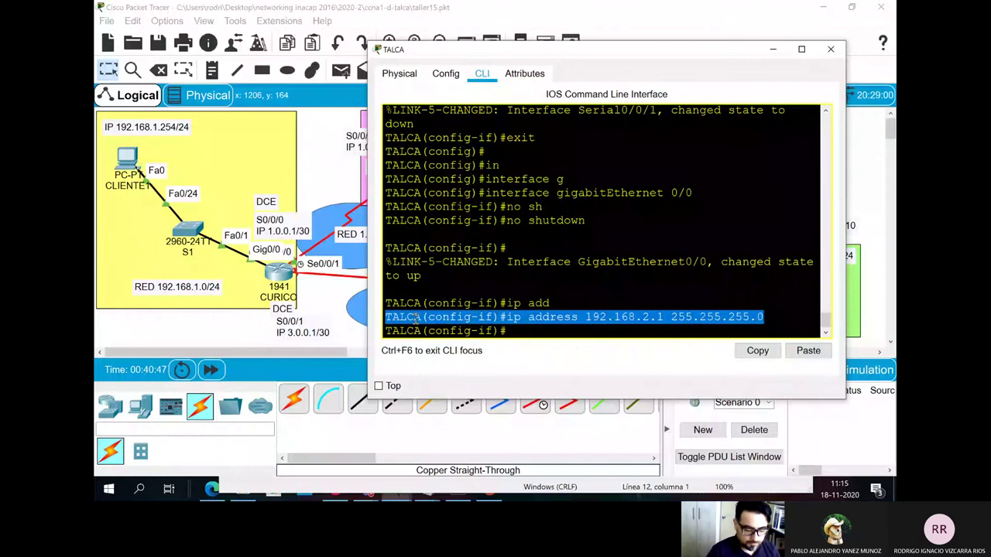
key("alt+Tab")
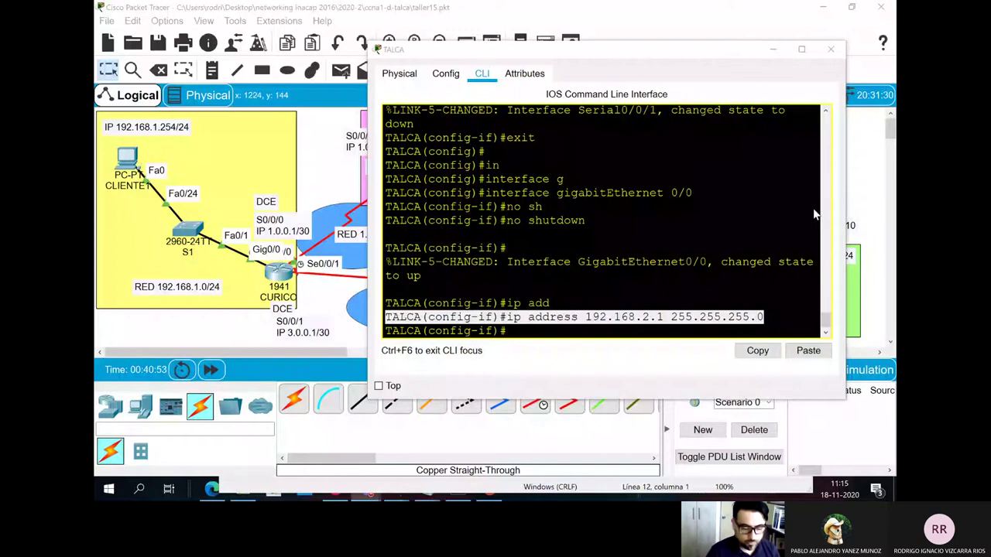
Step: Save TALCA's configuration with do write and close the router's window
left_click(521, 331)
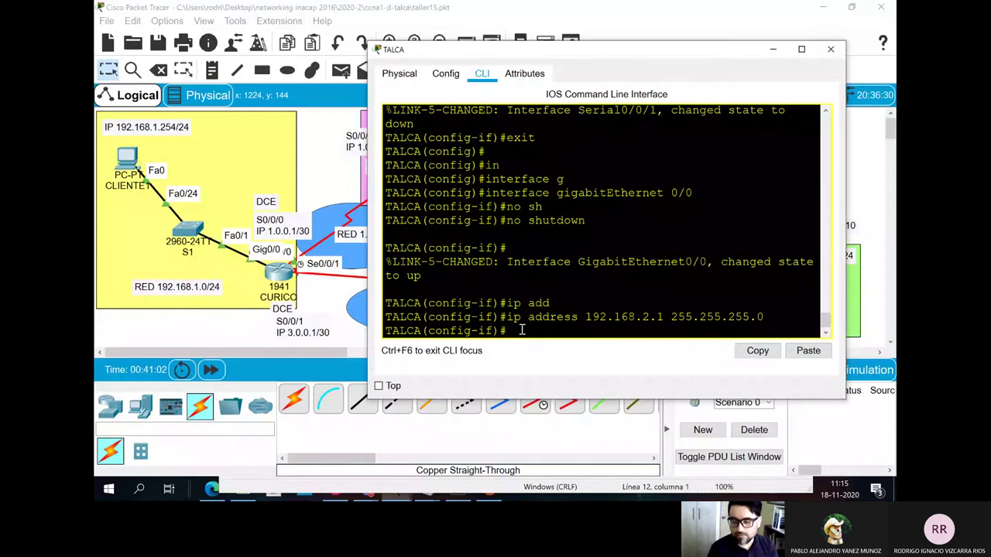
type("do write")
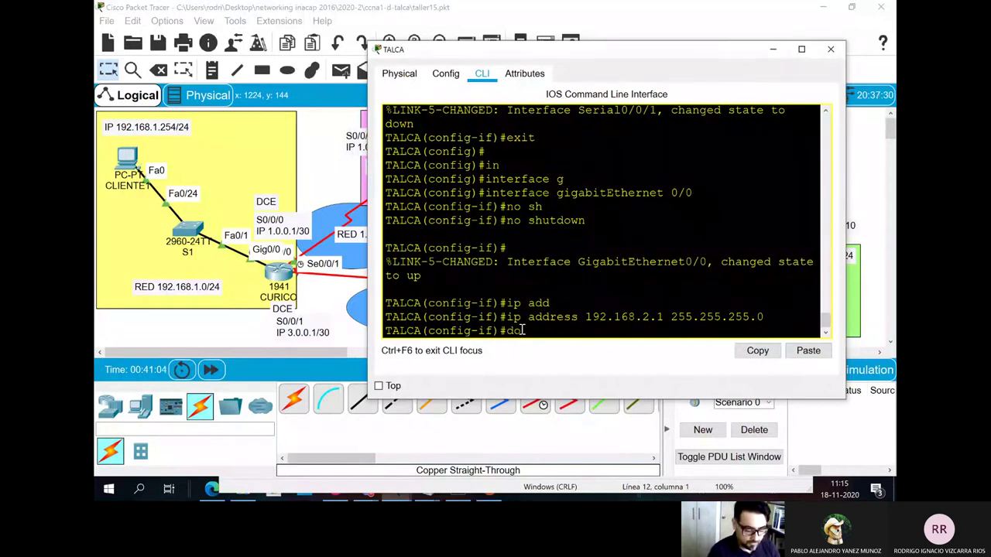
key("Return")
key("Return")
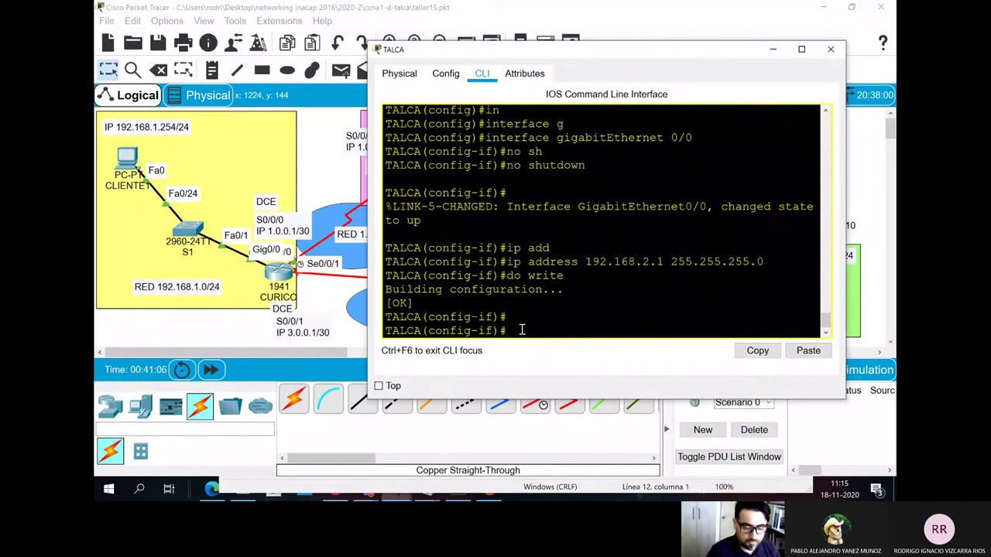
left_click(836, 52)
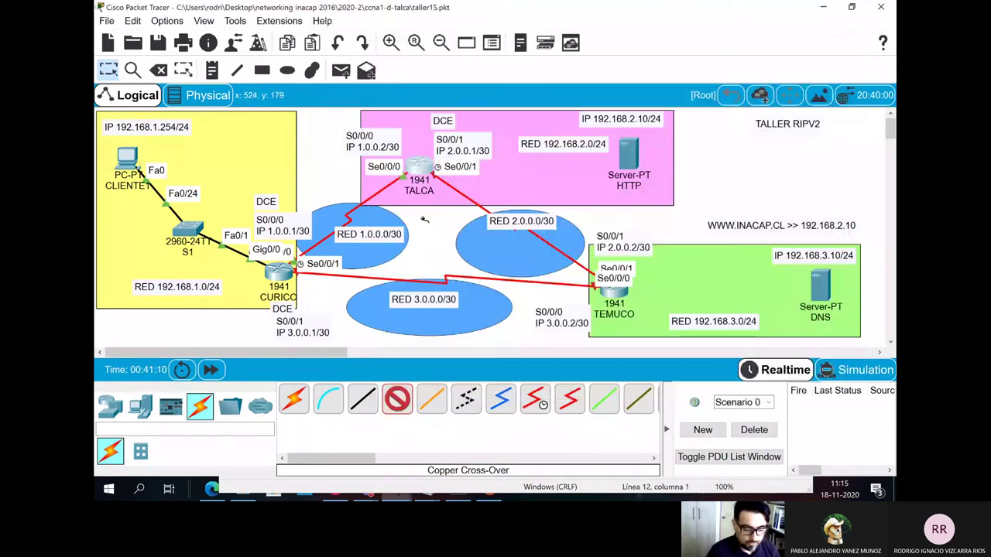
Step: Connect TALCA's Gig0/0 port to the HTTP server's Fa0 port with a copper cross-over cable
left_click(424, 177)
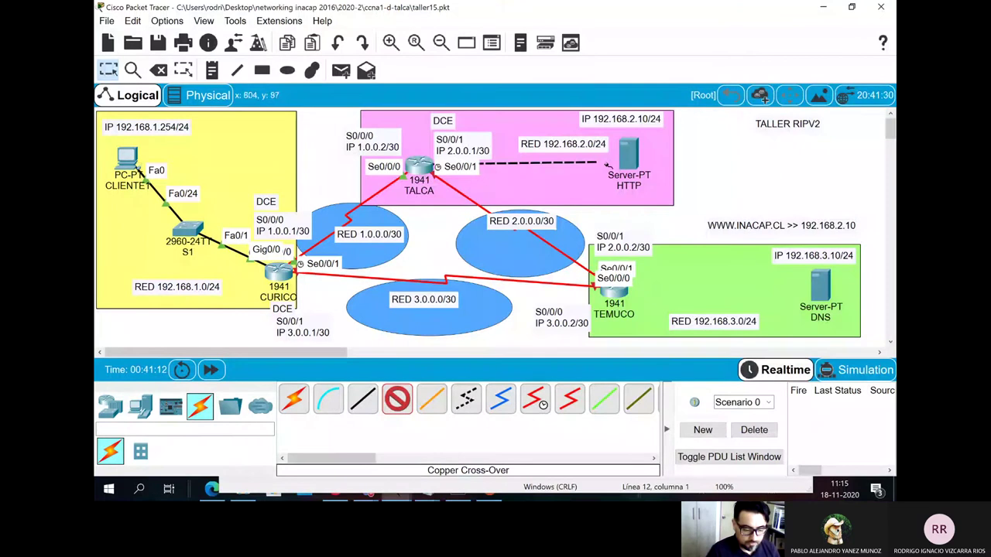
left_click(625, 161)
left_click(640, 166)
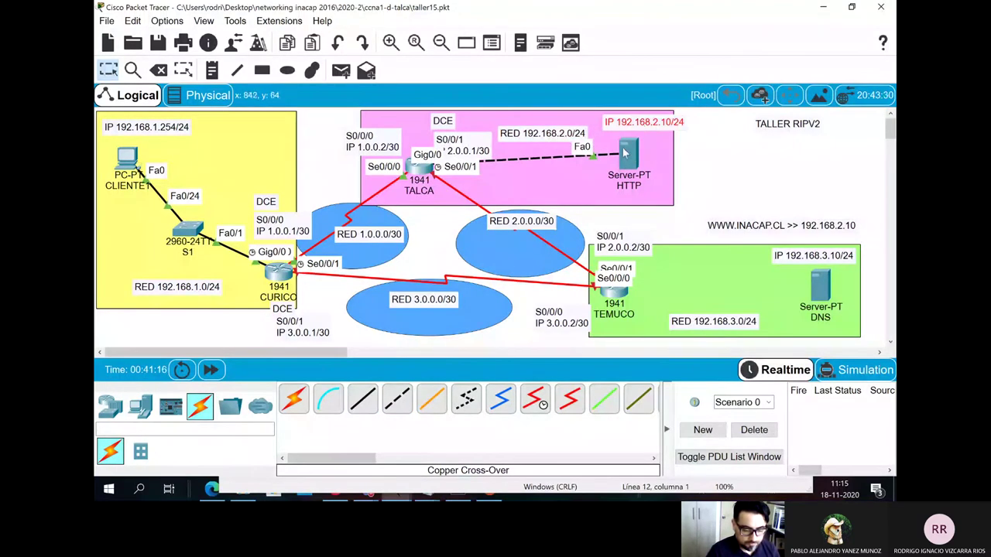
Step: Reposition the HTTP server, TALCA's S0/0/1 and DCE labels, and the RED 192.168.2.0/24, 2.0.0.0/30 and 1.0.0.0/30 labels to clear the links
left_click_drag(624, 154, 641, 161)
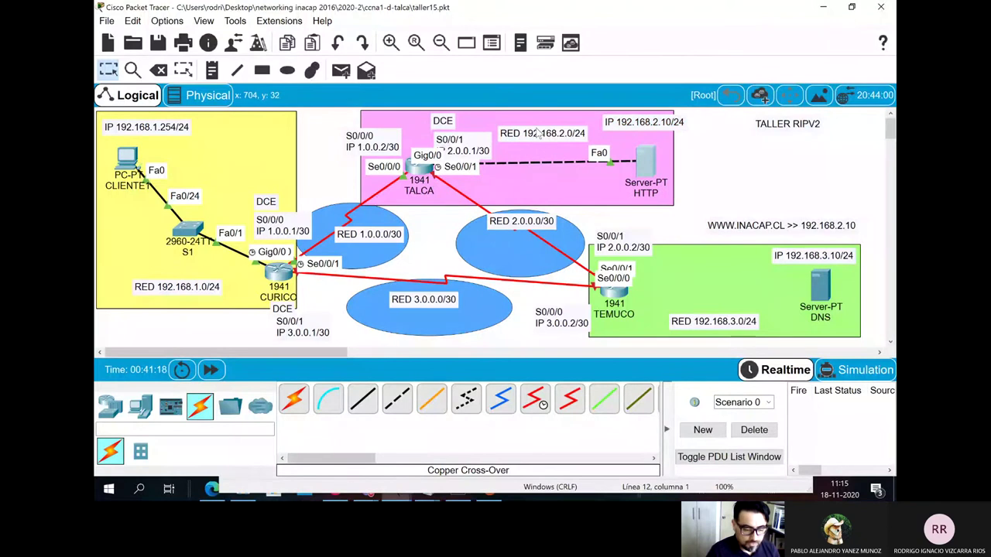
left_click_drag(538, 133, 550, 178)
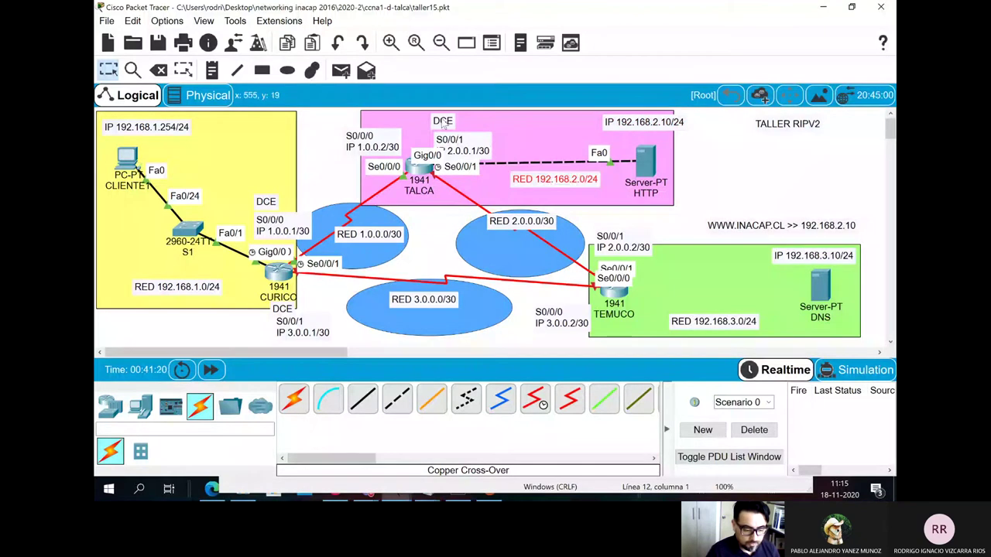
left_click_drag(455, 142, 428, 129)
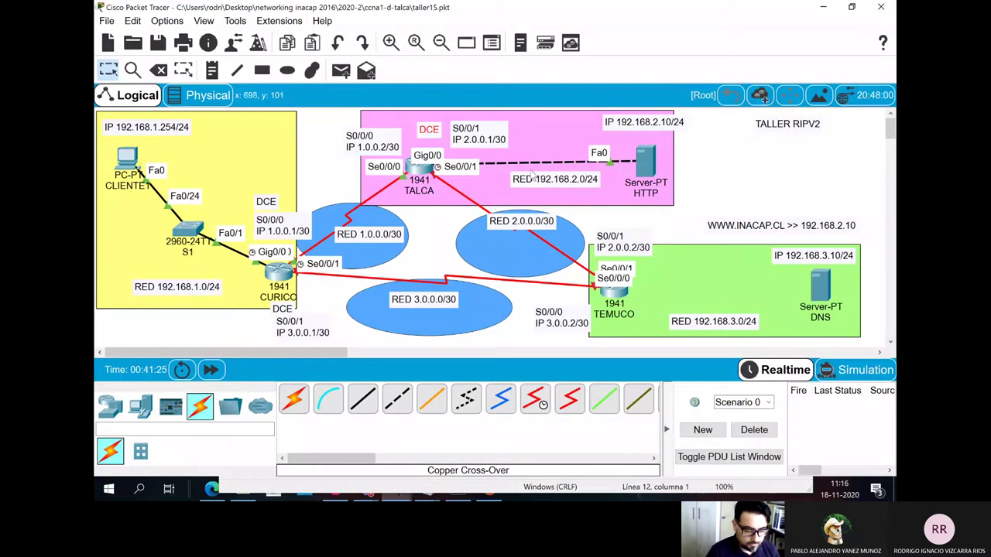
left_click_drag(484, 144, 462, 207)
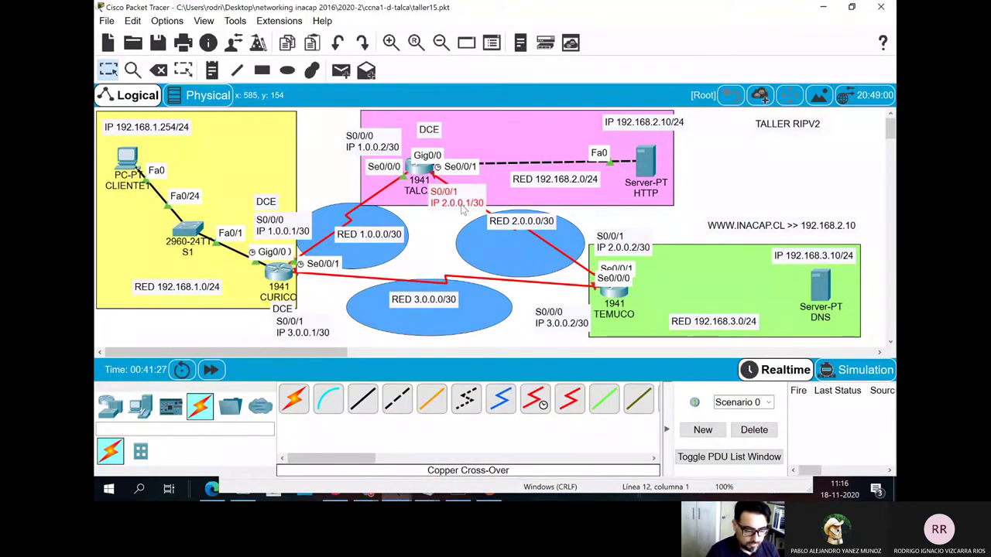
left_click_drag(428, 130, 449, 225)
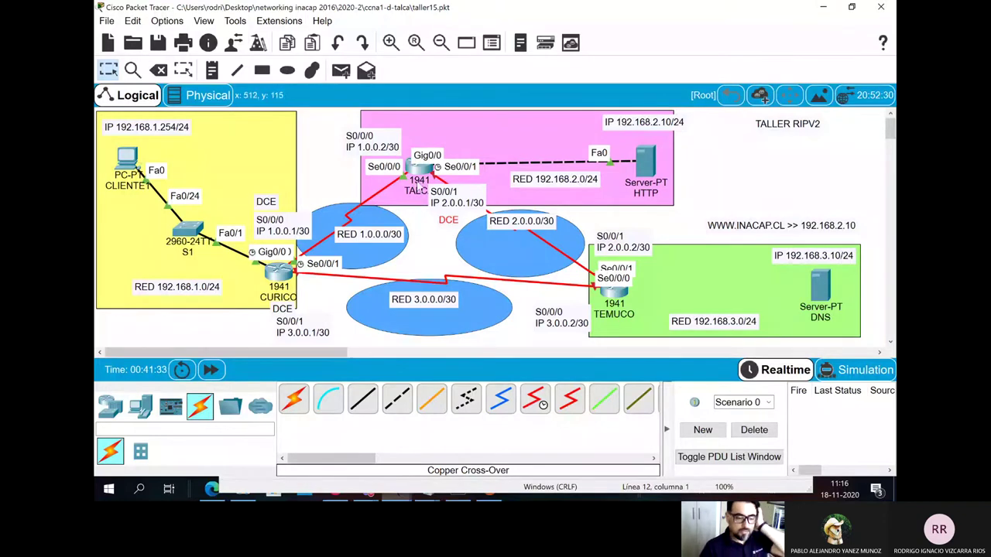
left_click_drag(518, 221, 534, 228)
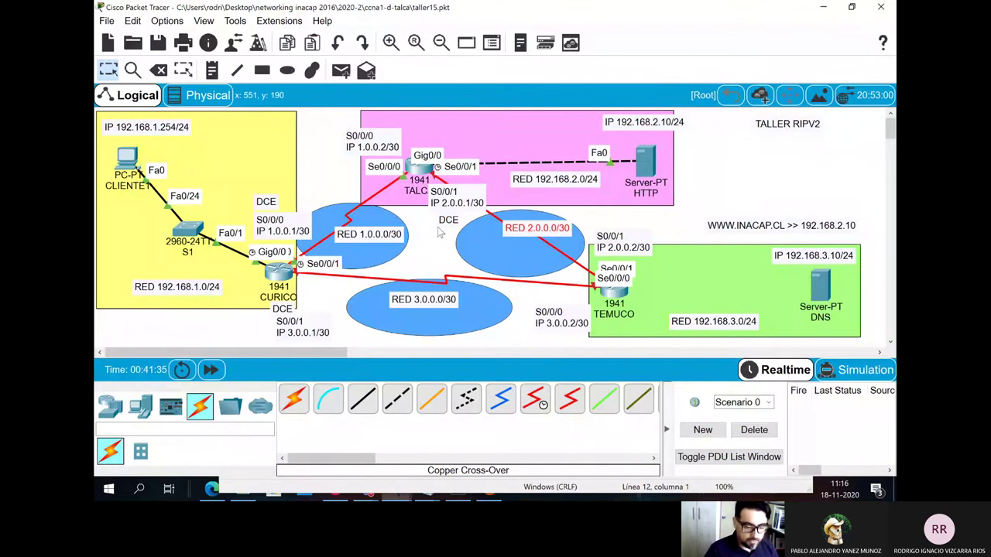
left_click_drag(369, 234, 357, 210)
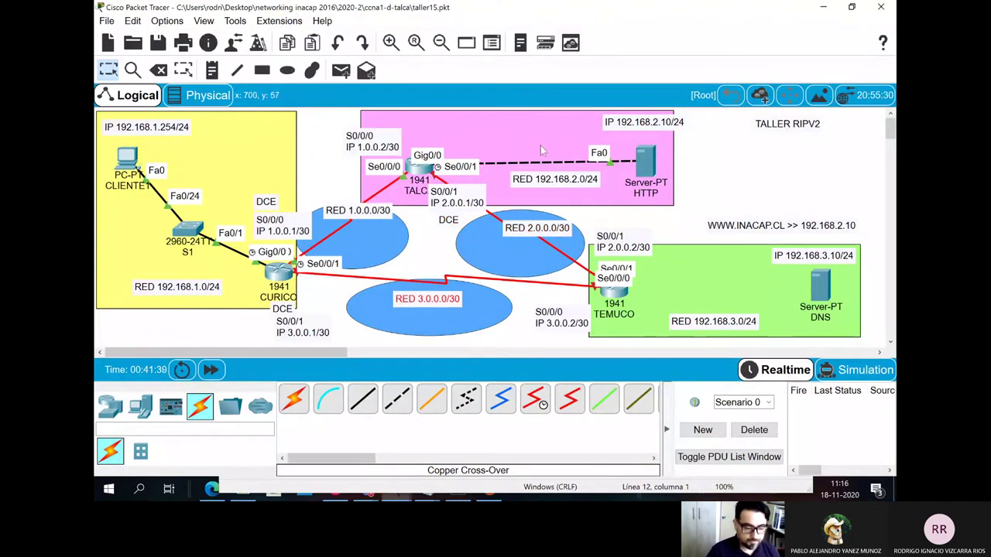
Step: Give the HTTP server the static IPv4 address 192.168.2.10 with subnet mask 255.255.255.0
left_click(645, 162)
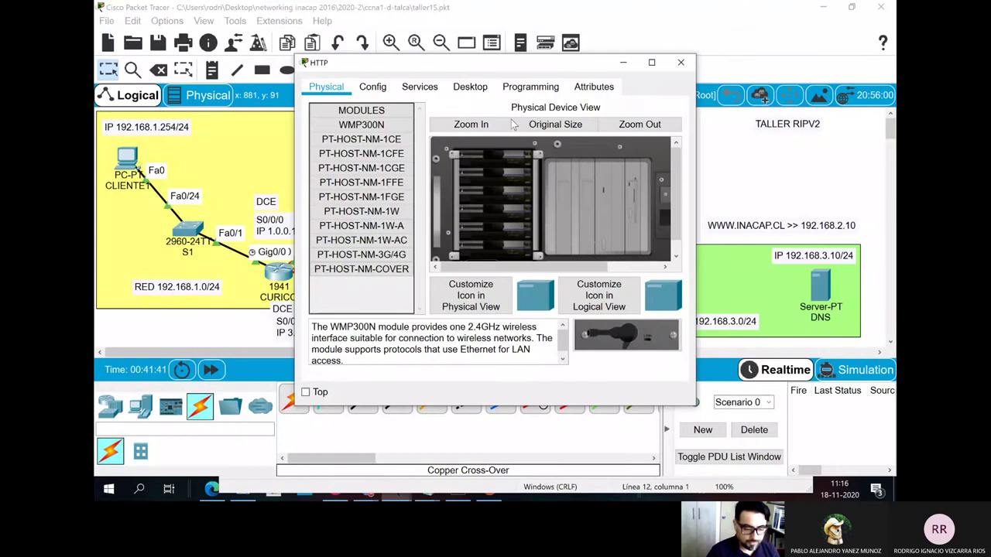
left_click(469, 86)
left_click_drag(462, 68, 288, 82)
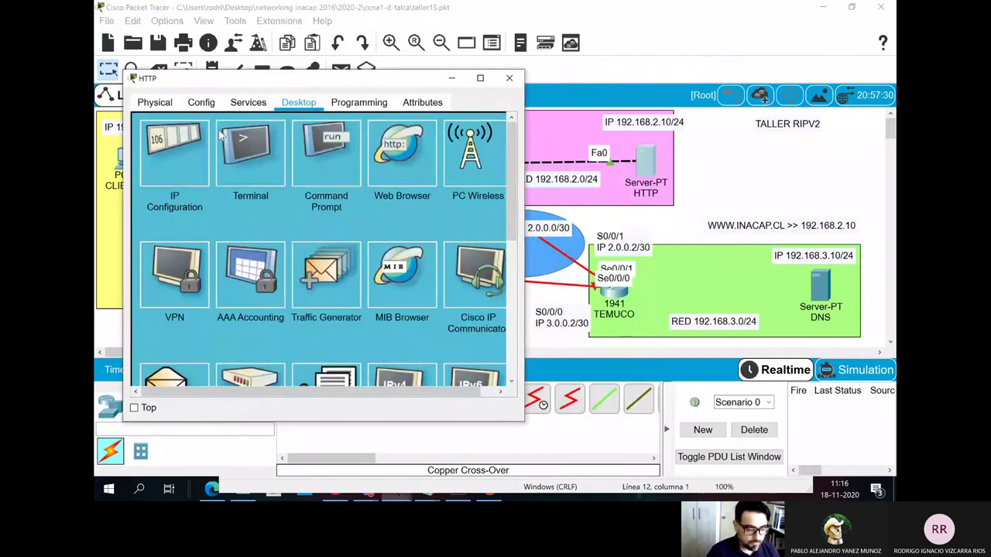
left_click(198, 147)
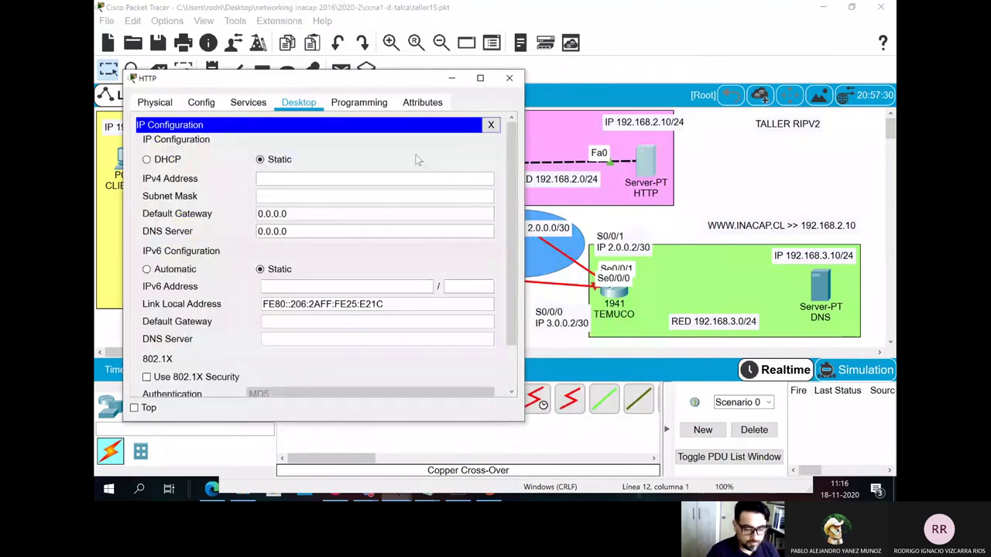
left_click(347, 178)
type("192.168.2.")
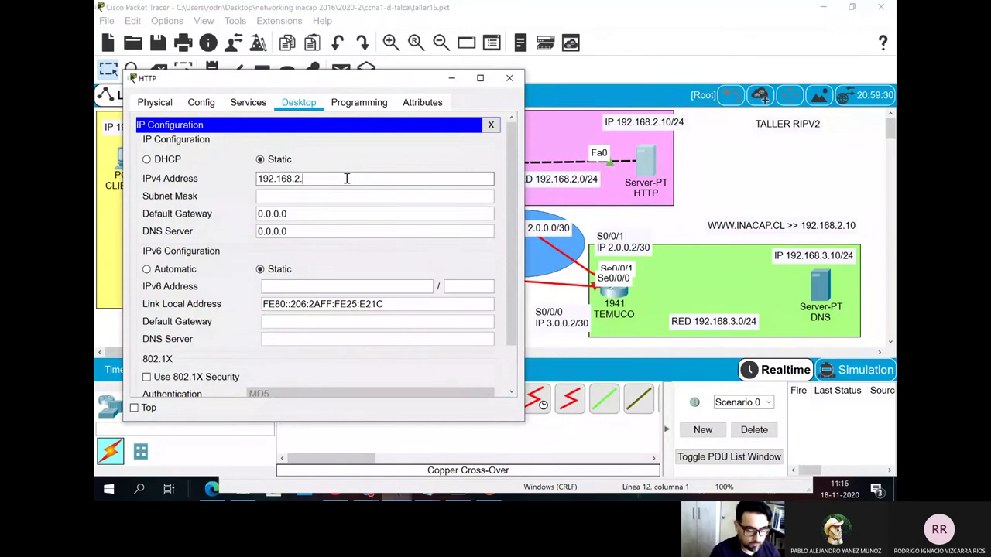
type("10")
key("Tab")
key("Tab")
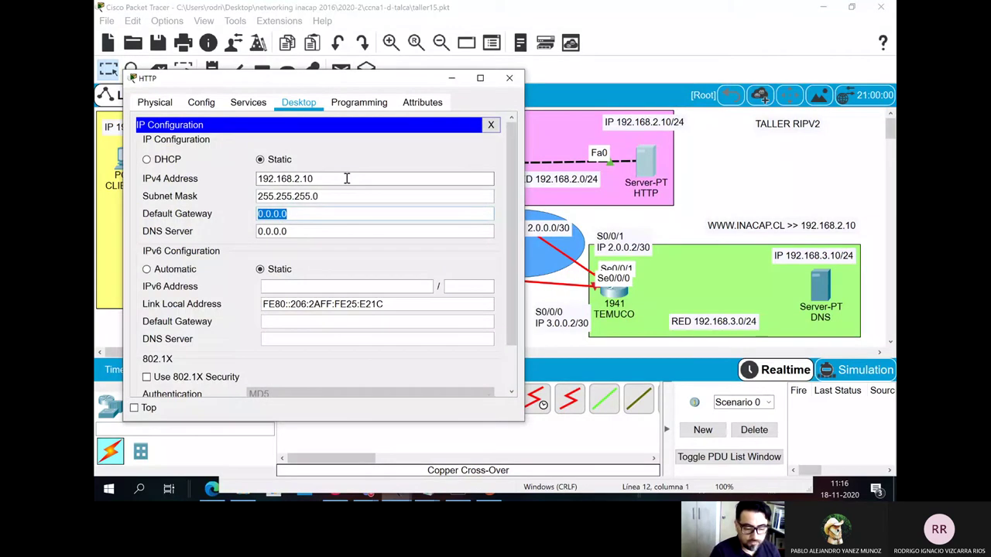
Step: Set the HTTP server's default gateway to 192.168.2.1 and its DNS server to 192.168.3.10, and close the IP configuration
type("192")
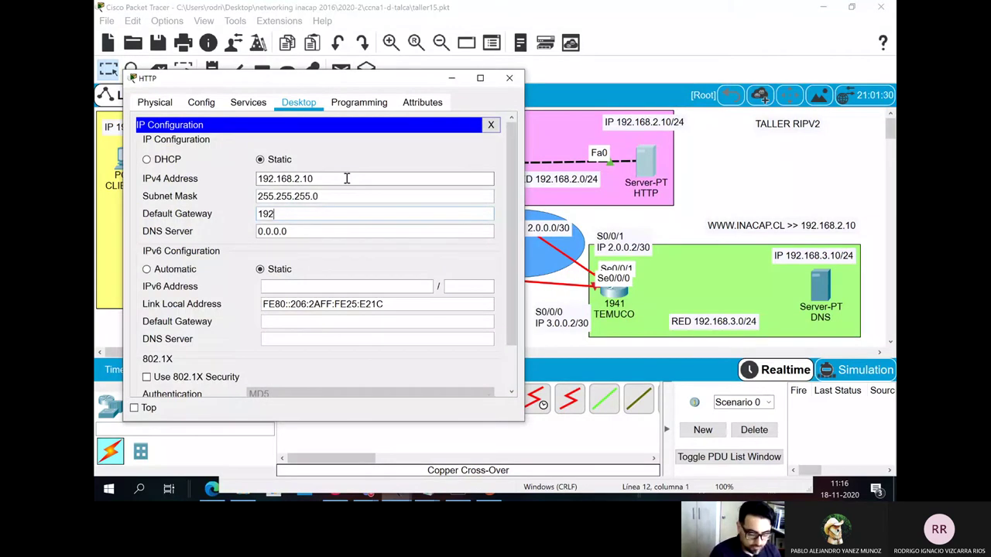
type(".168")
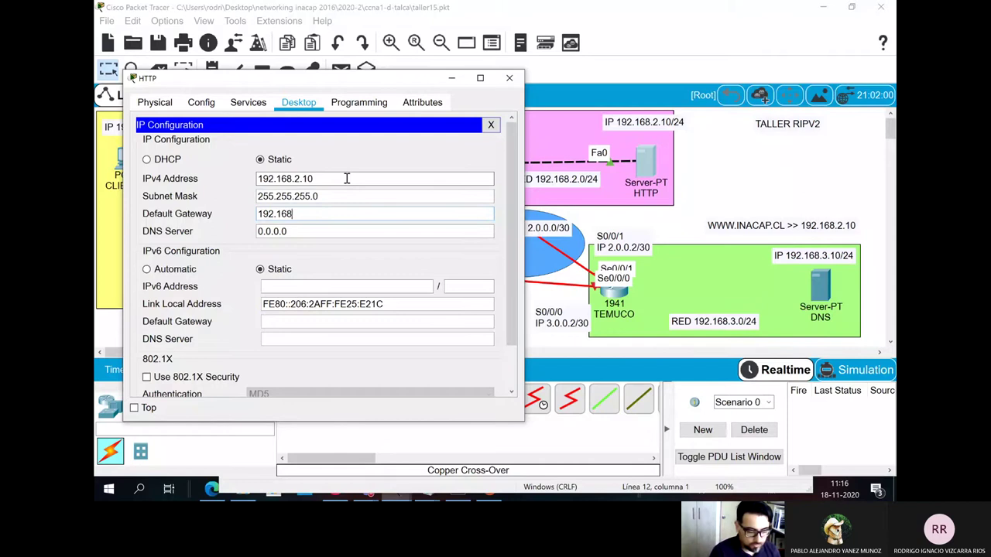
type(".2.1")
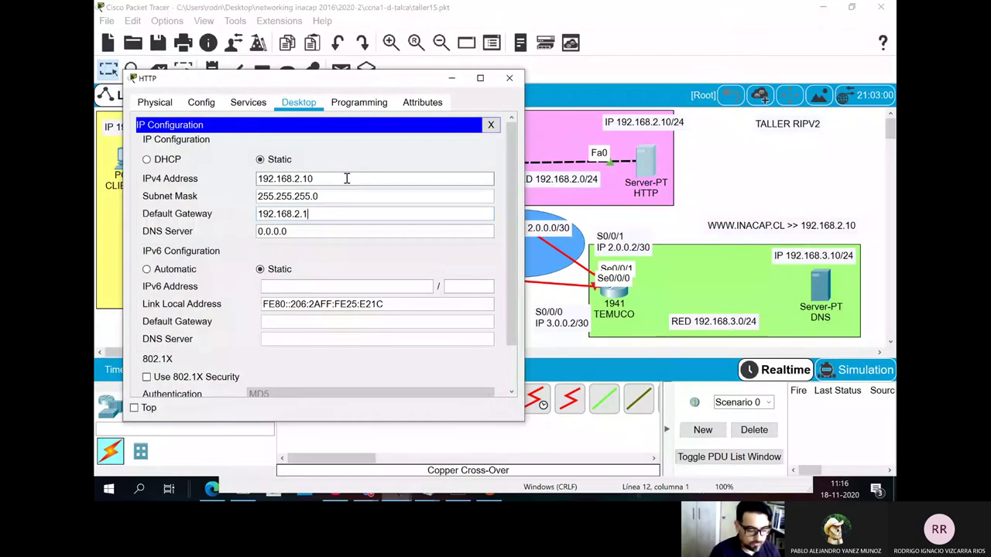
key("Tab")
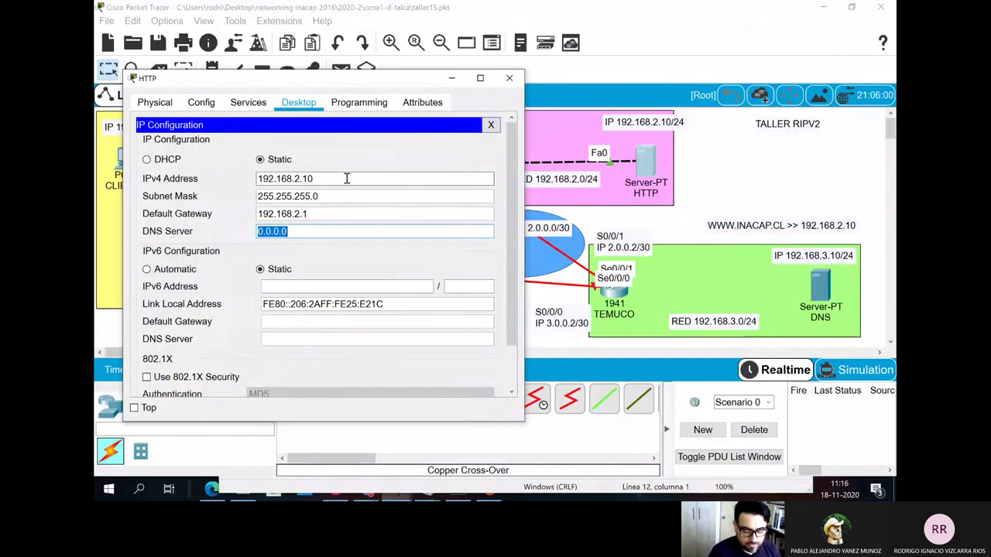
type("192")
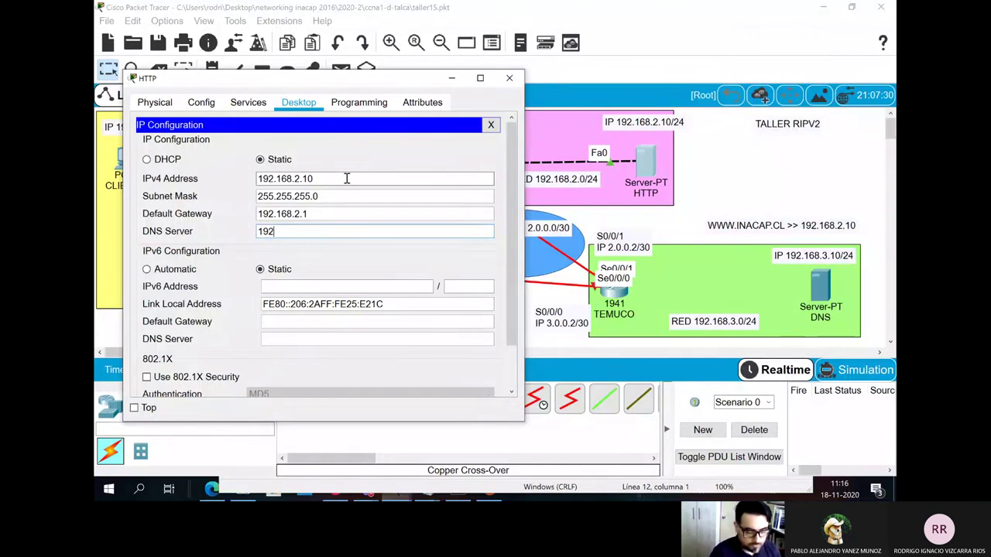
type(".168.")
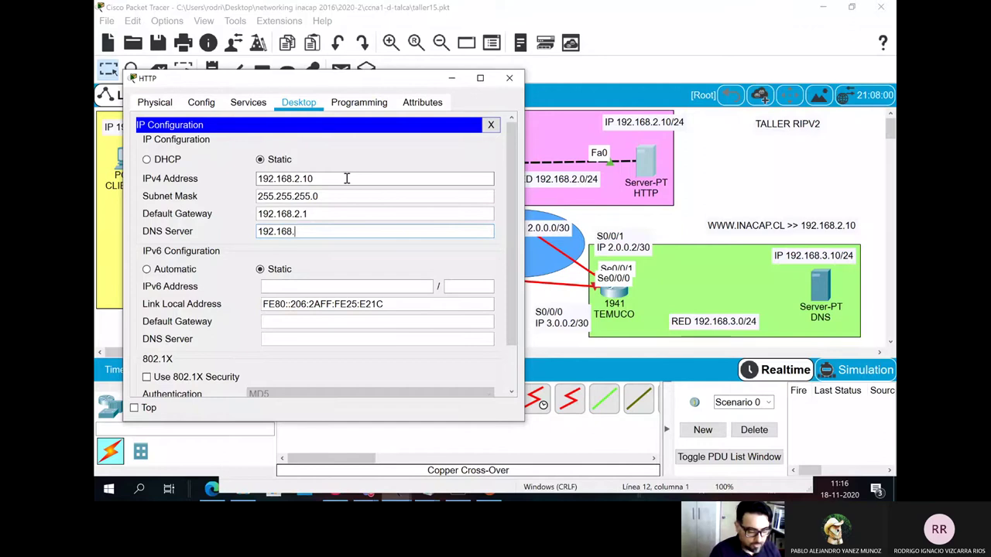
type("3.10")
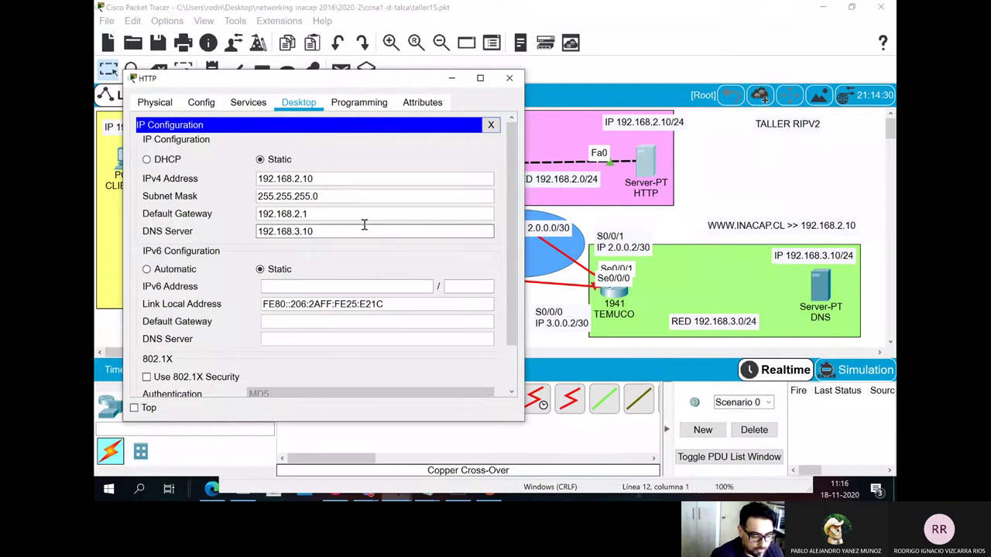
left_click(491, 125)
Step: Open index.html from the server's HTTP service for editing and delete the welcome text and all quick links
left_click(248, 102)
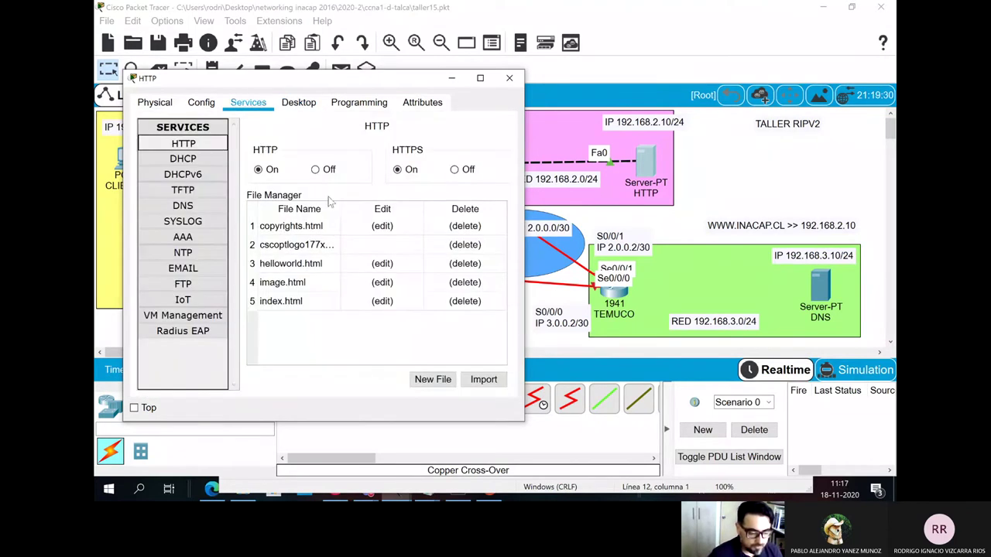
left_click(382, 301)
left_click_drag(454, 251, 250, 184)
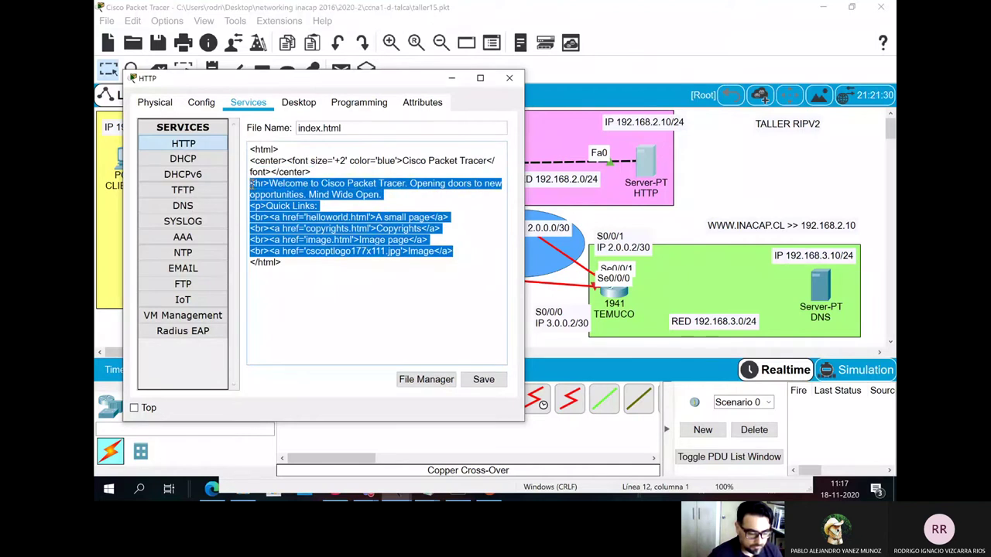
key("BackSpace")
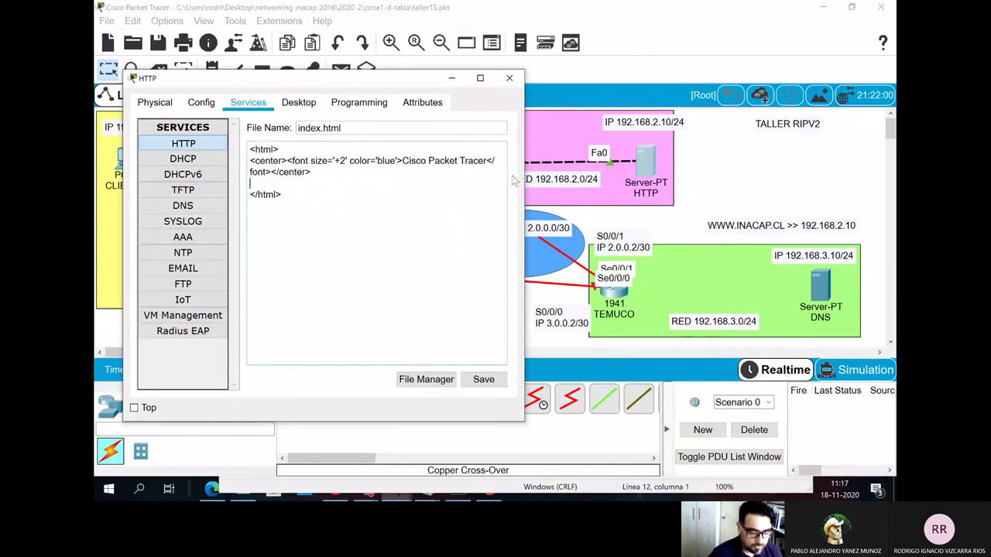
Step: Replace the Cisco Packet Tracer heading text in index.html with INACAP
left_click_drag(487, 161, 418, 160)
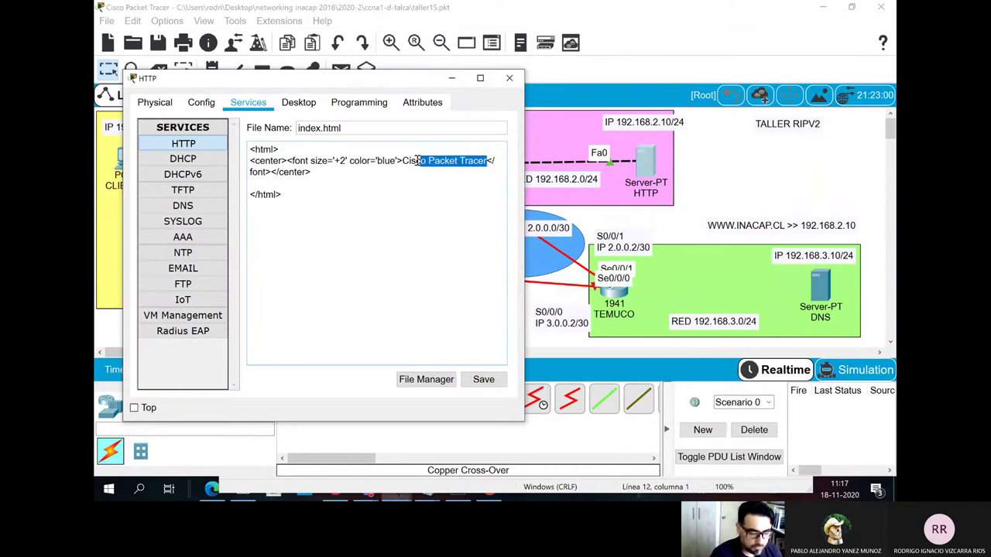
left_click_drag(418, 160, 402, 161)
type("INACAP")
left_click(404, 211)
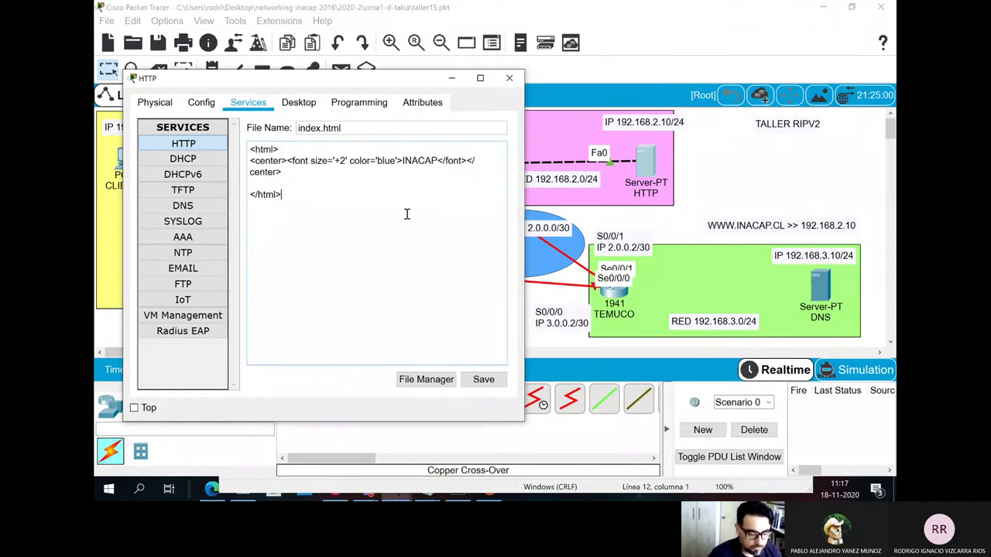
Step: Change the heading's font color attribute in index.html to red
left_click(396, 163)
key("BackSpace")
key("BackSpace")
key("BackSpace")
key("BackSpace")
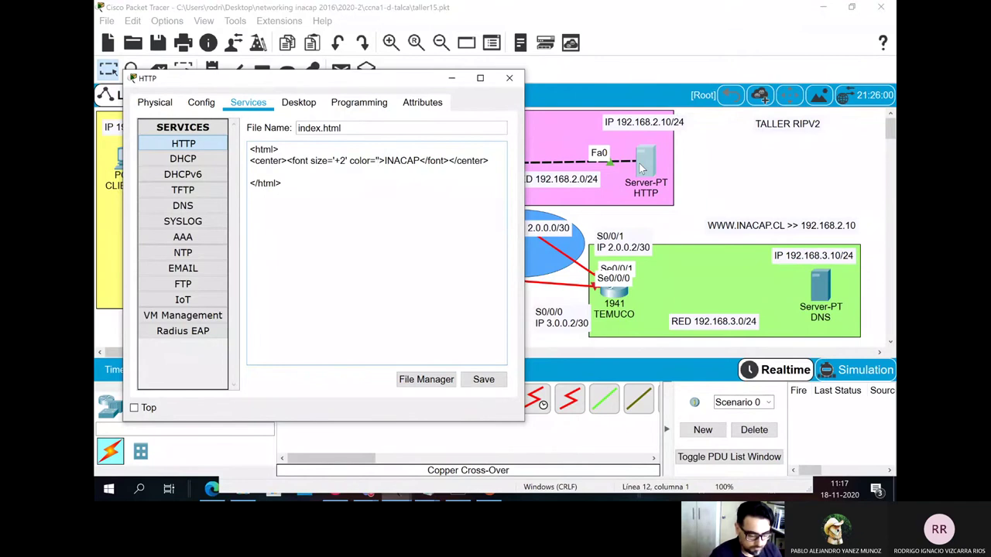
type("red")
Step: Copy the entire HTML code of index.html
key("ctrl+a")
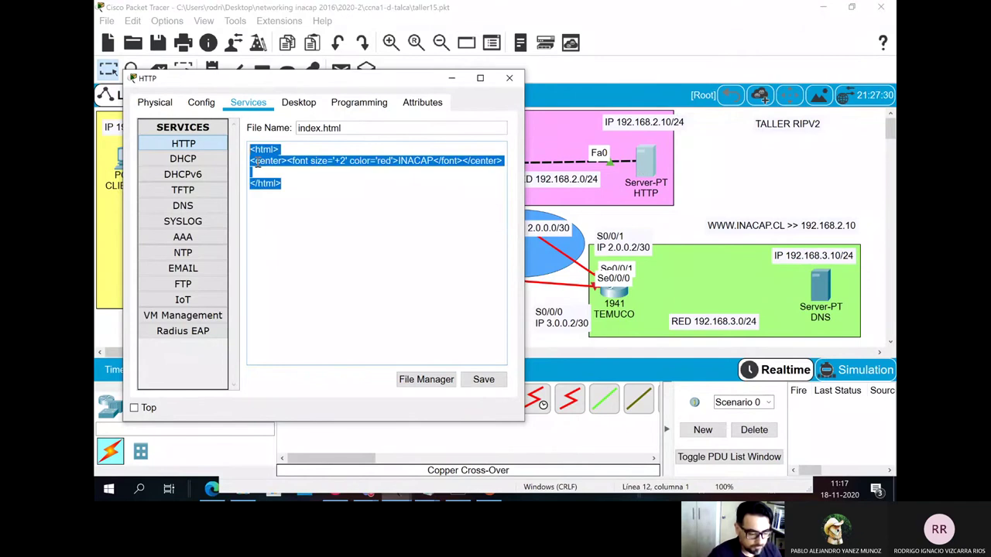
right_click(262, 164)
left_click(280, 212)
Step: Save index.html, overwriting the existing file, and close the HTTP server's window
left_click(496, 383)
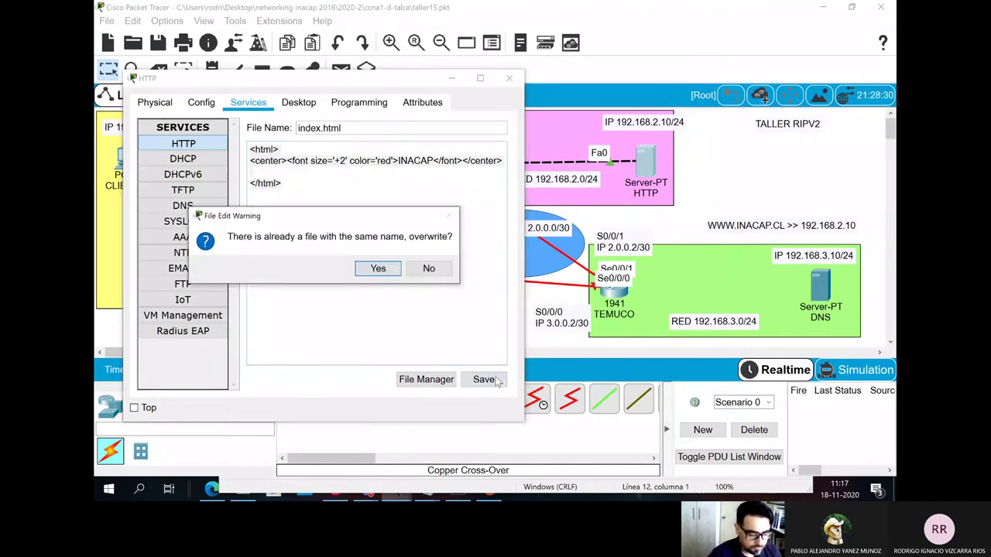
left_click(364, 269)
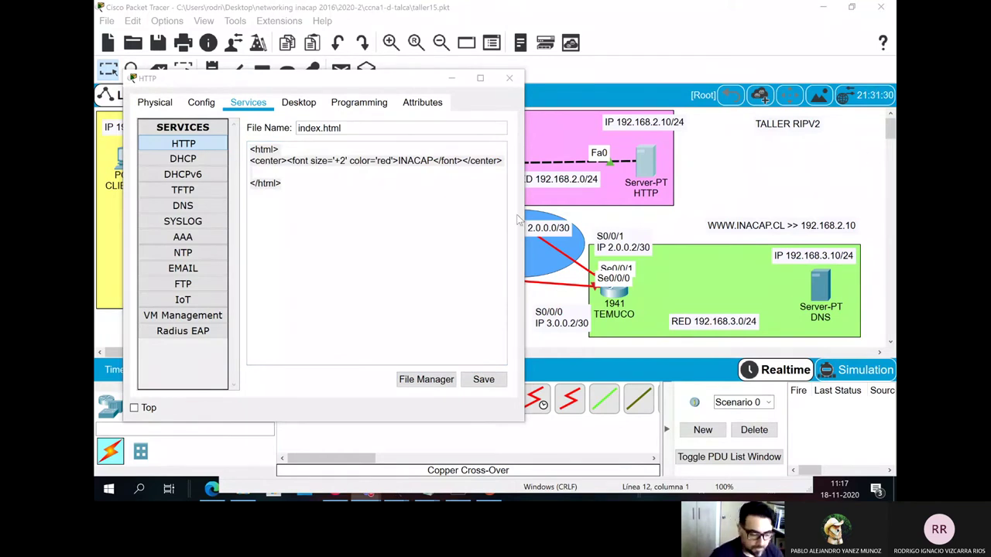
left_click(483, 379)
left_click(379, 266)
left_click(403, 253)
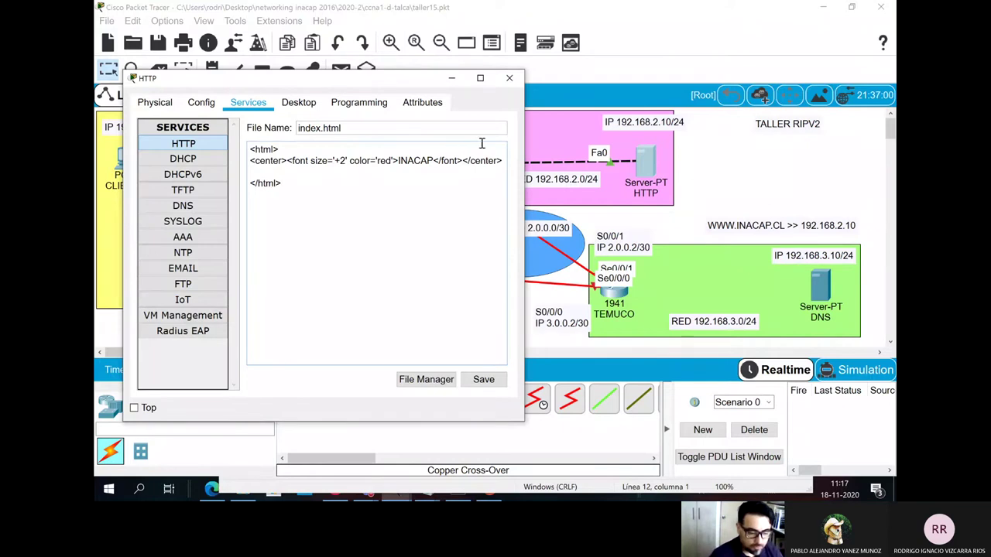
left_click(510, 79)
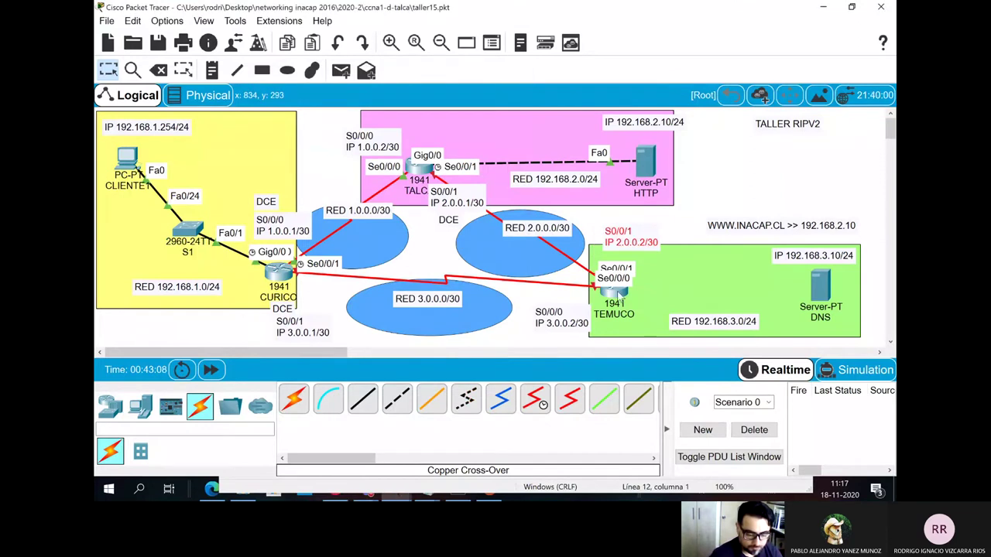
Step: Open the TEMUCO router's command line and answer no to the initial configuration dialog
left_click(620, 297)
left_click(409, 86)
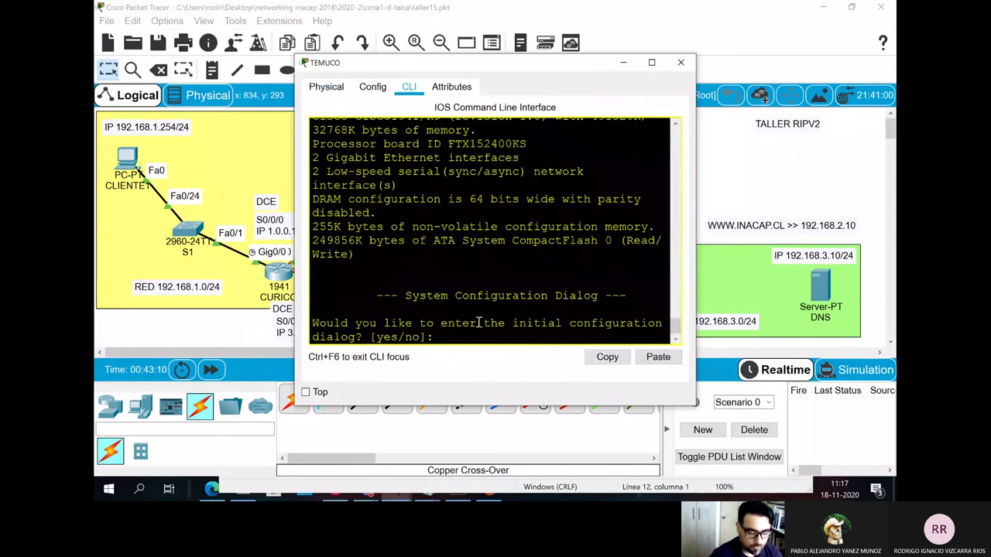
type("no")
key("Return")
key("Return")
key("Return")
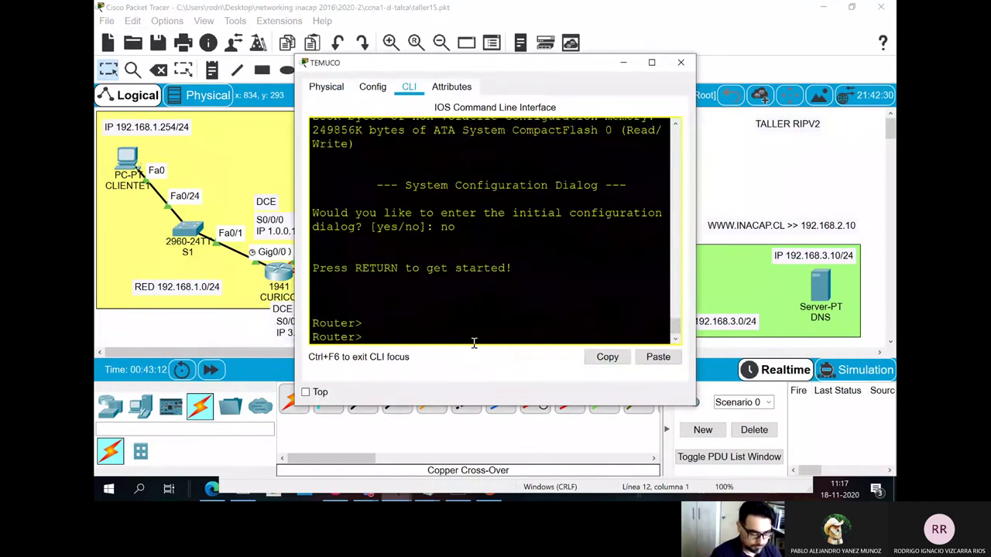
Step: Enter privileged mode with enable and global configuration mode with configure terminal on the TEMUCO router
type("en")
key("Tab")
key("Return")
type("con")
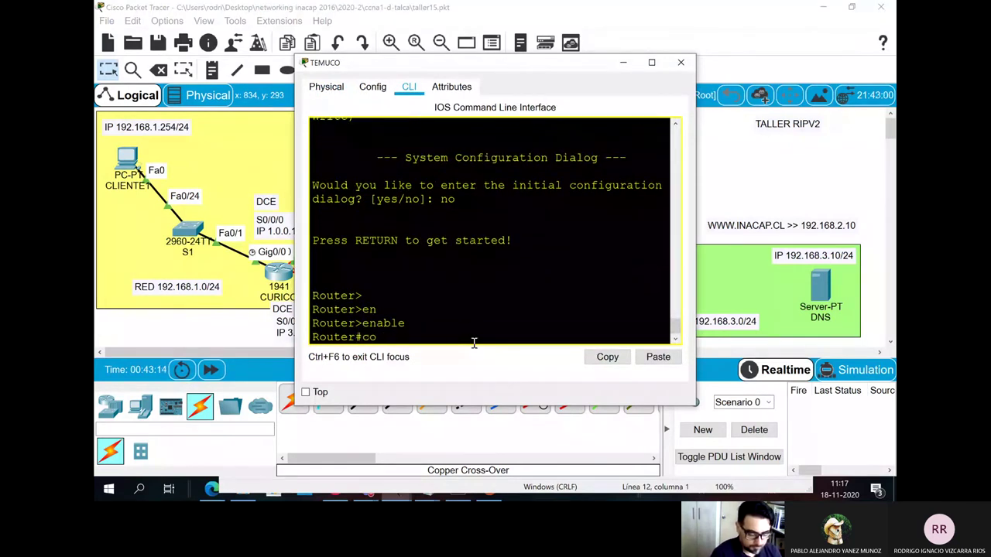
key("Tab")
type("f")
key("Tab")
type("t")
key("Tab")
key("Return")
Step: Set the router's hostname to TEMUCO
type("h")
key("Tab")
type("TEMUCO")
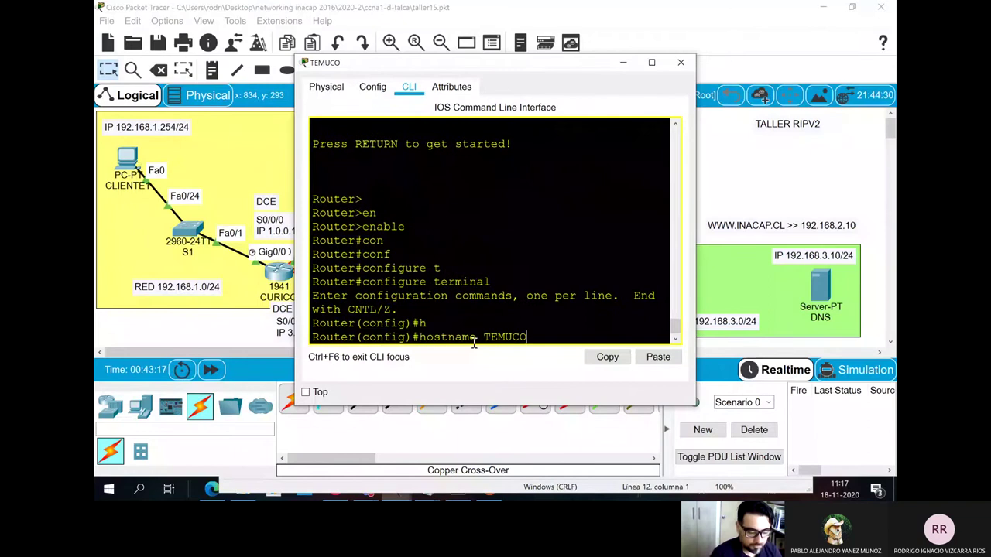
key("Return")
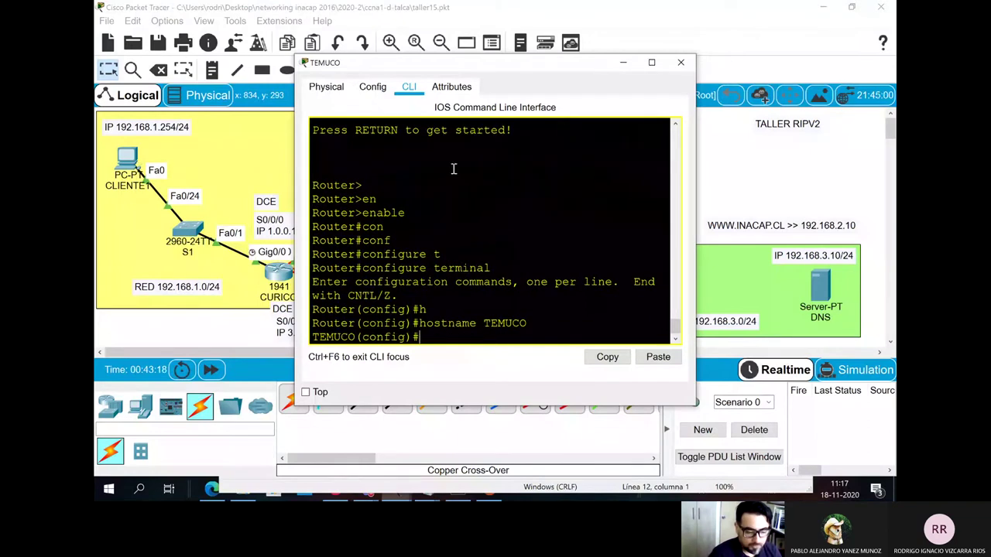
Step: Move TEMUCO's window clear of its interface labels and enable interface serial 0/0/1 with no shutdown
left_click_drag(515, 68, 424, 95)
left_click_drag(288, 133, 306, 113)
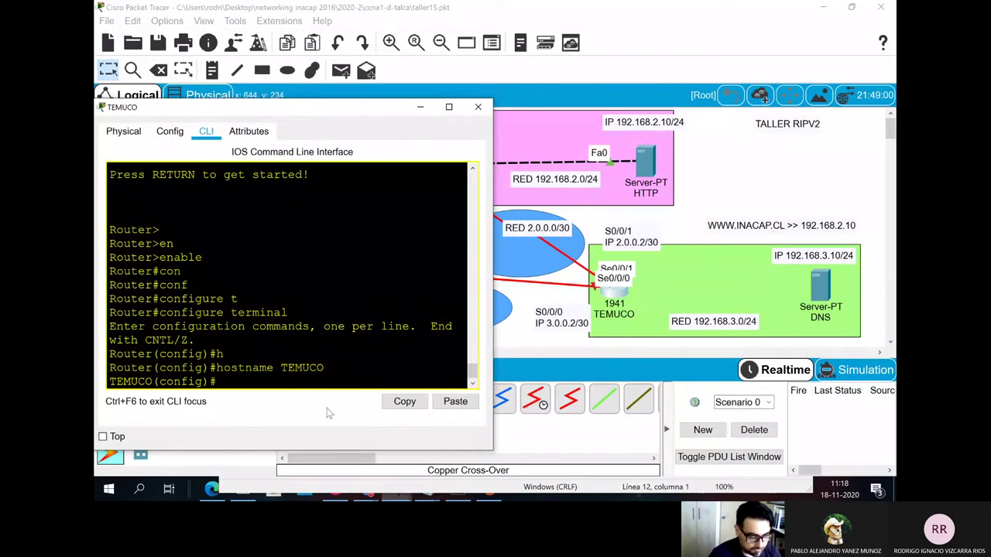
left_click_drag(287, 108, 307, 84)
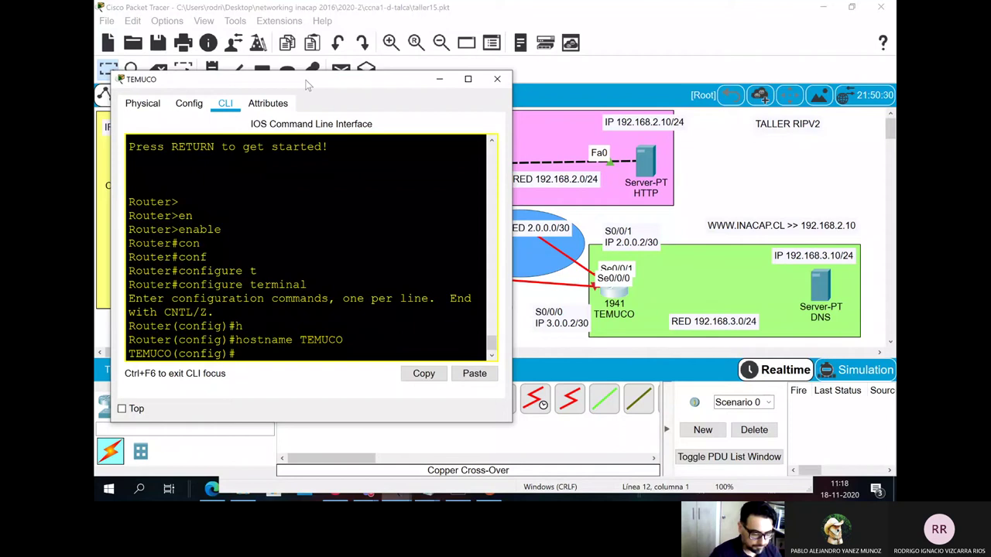
type("in")
key("Tab")
type("s")
key("Tab")
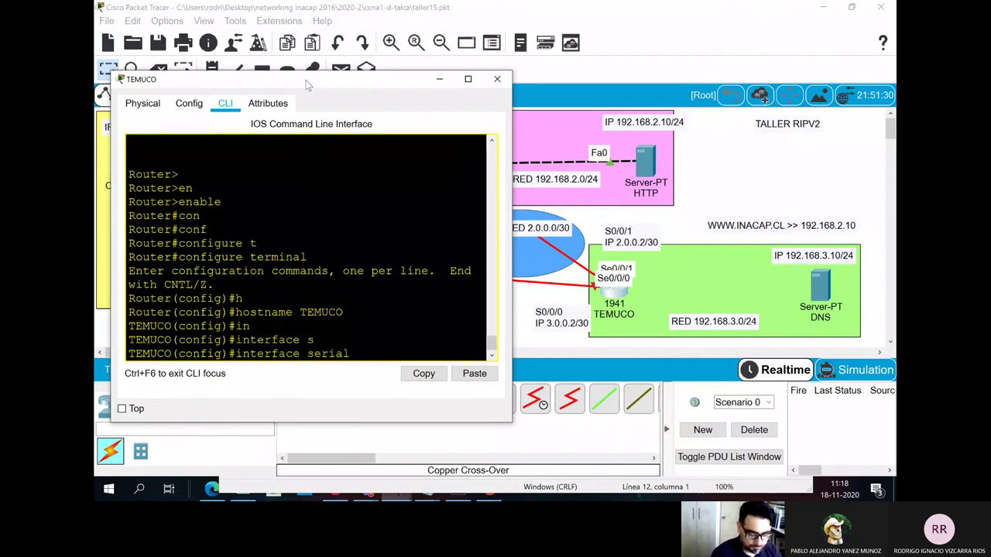
type("0/0/1")
key("Return")
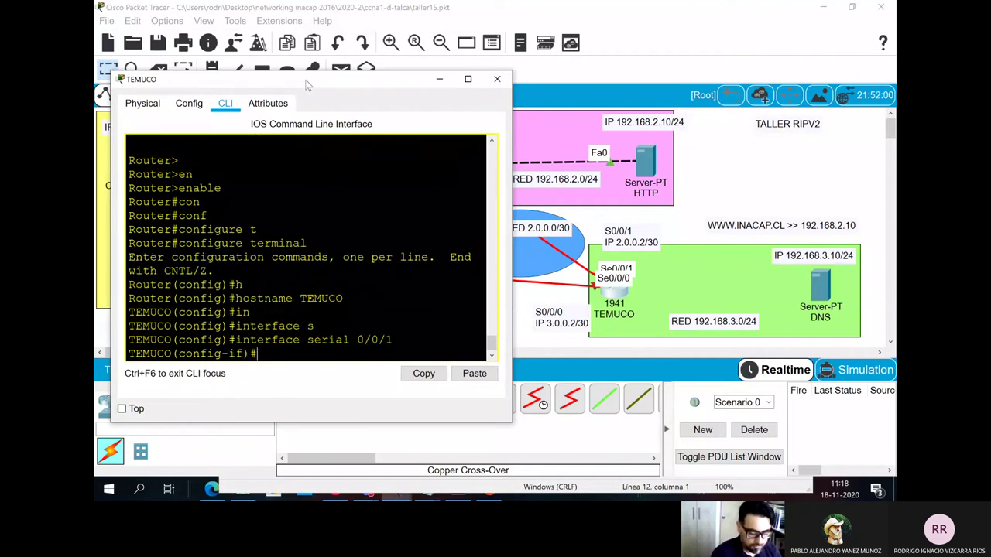
type("no sh")
key("Tab")
key("Return")
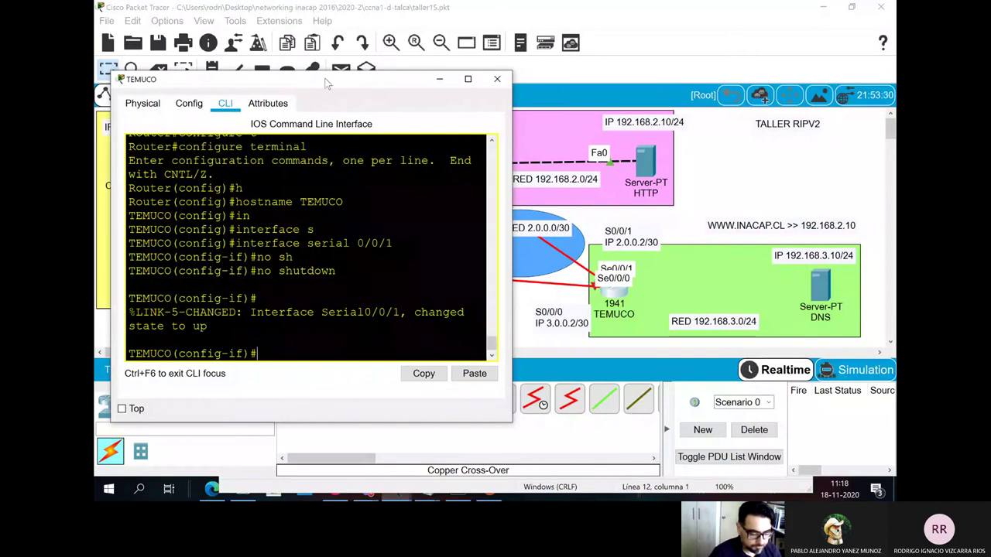
Step: Copy the console lines from interface serial 0/0/1 through no shutdown and switch to the notes window
left_click_drag(344, 271, 128, 242)
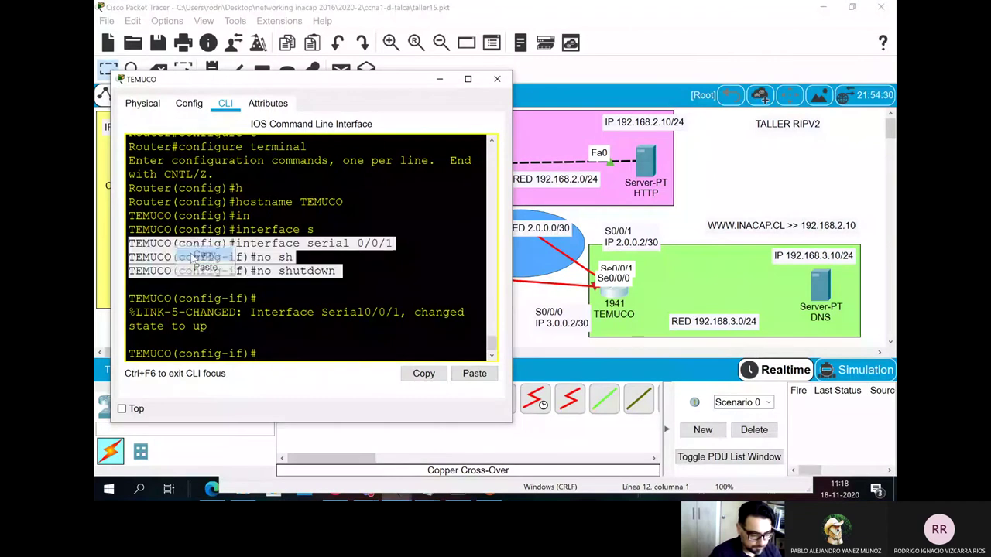
right_click(164, 250)
left_click(185, 256)
key("alt+Tab")
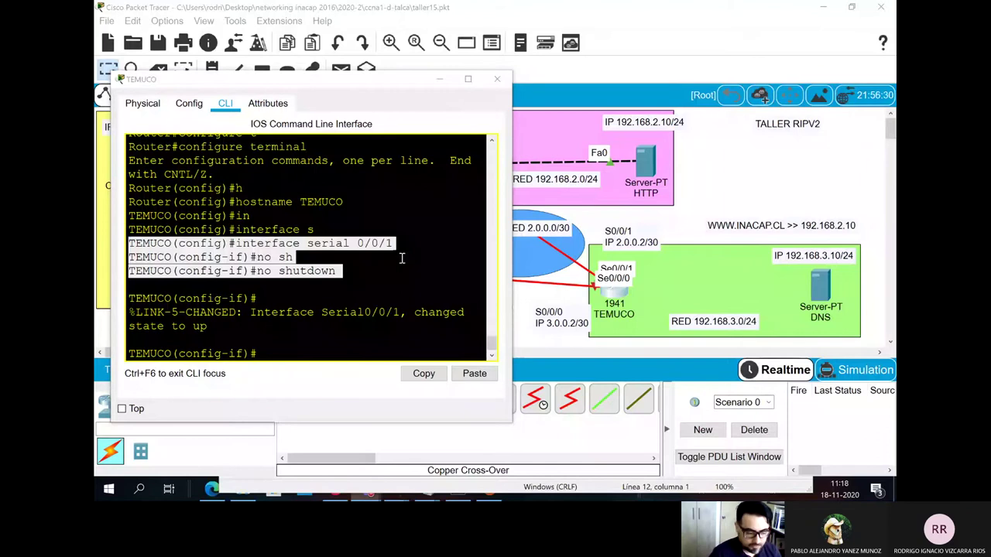
Step: Assign IP address 2.0.0.2 with mask 255.255.255.252 to TEMUCO's serial 0/0/1 interface, widening the console window to fit the command
left_click(276, 351)
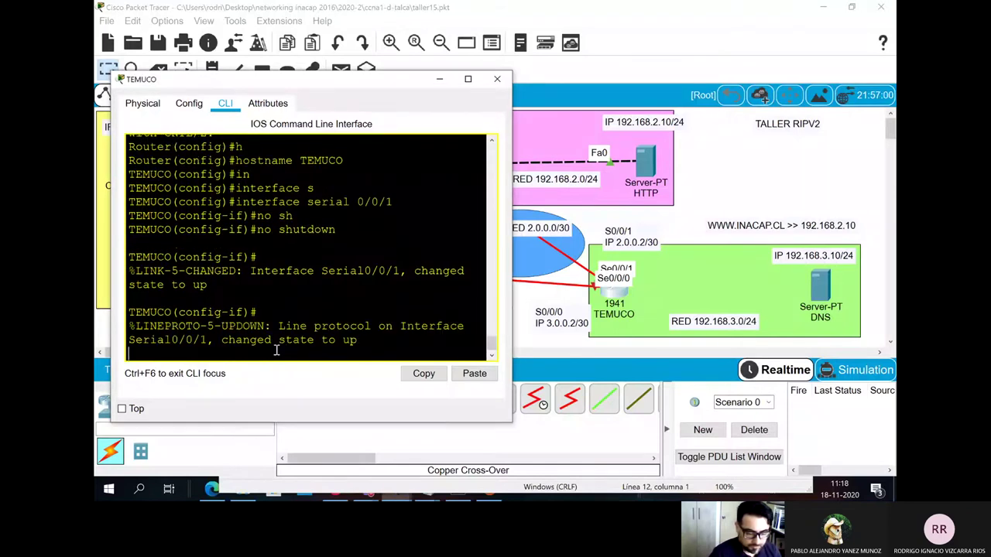
mouse_move(377, 80)
left_mouse_down()
mouse_move(443, 317)
mouse_move(447, 428)
mouse_move(382, 100)
mouse_move(372, 97)
left_mouse_up()
key("Return")
key("Return")
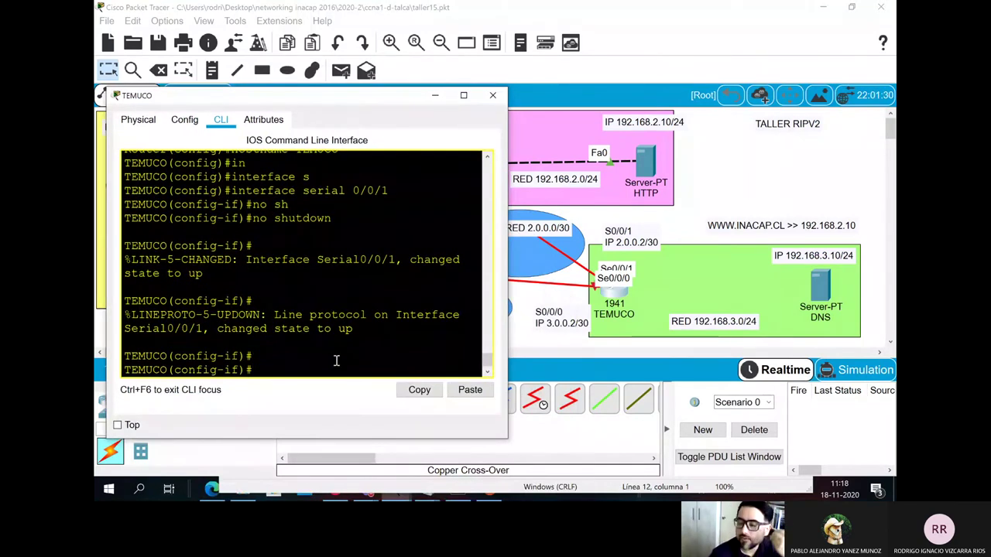
type("ip add")
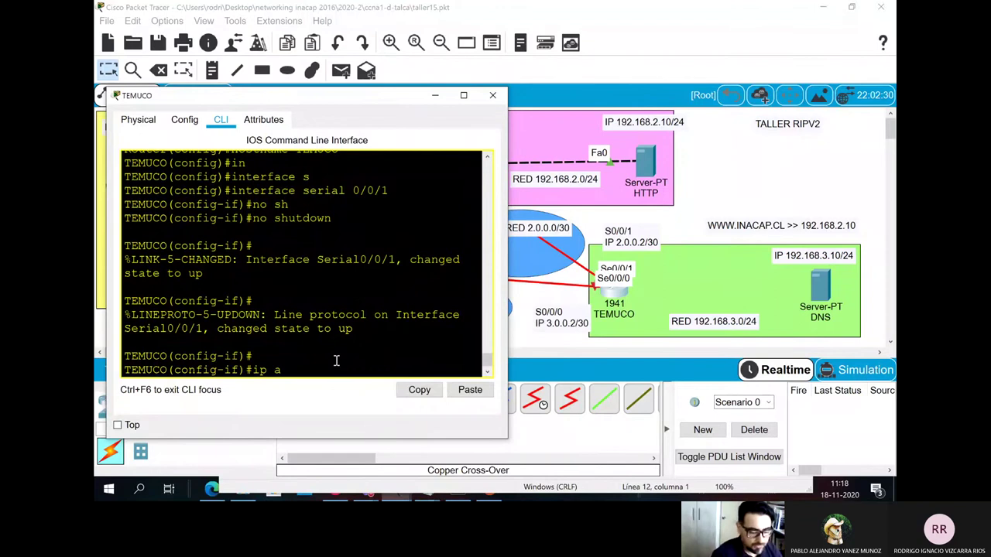
key("Tab")
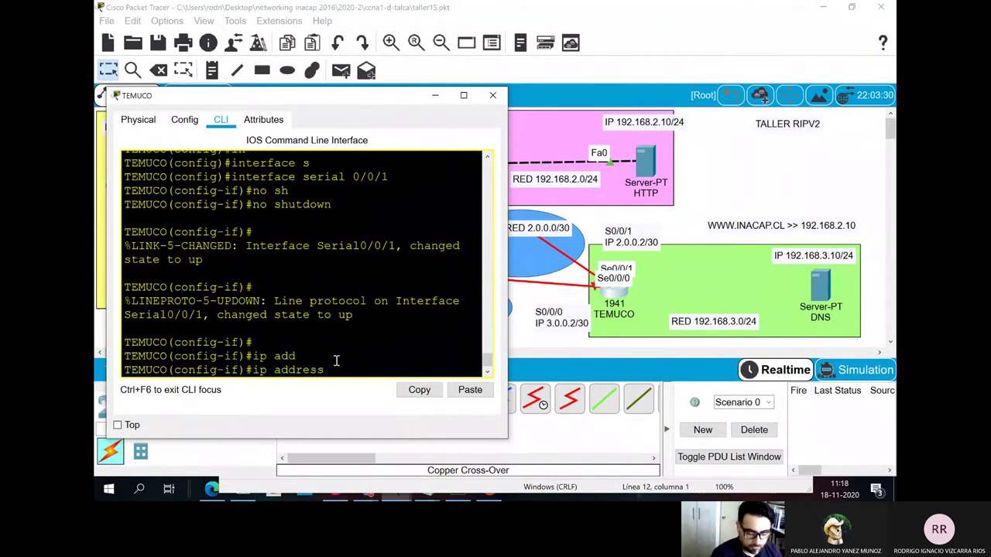
type("2.0.0.2")
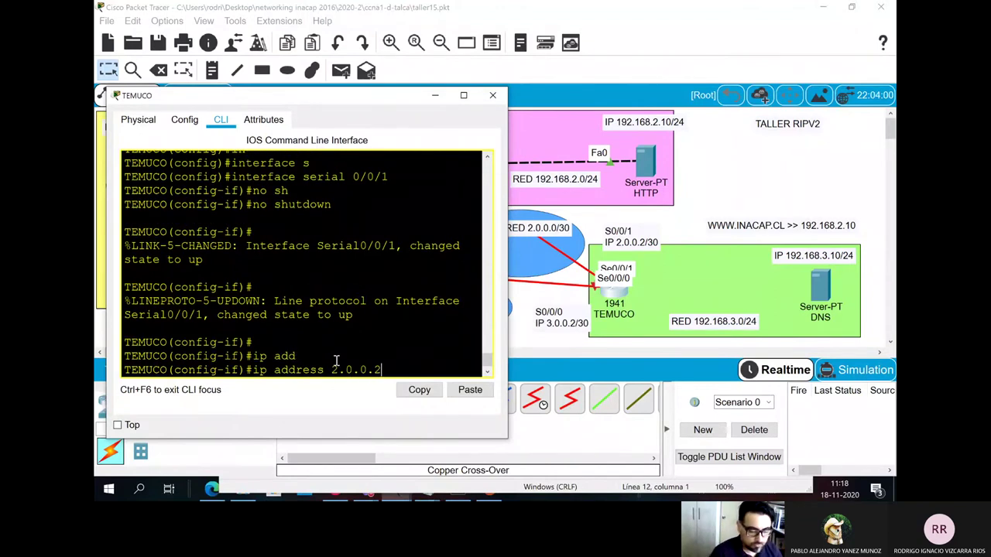
left_click_drag(507, 236, 557, 237)
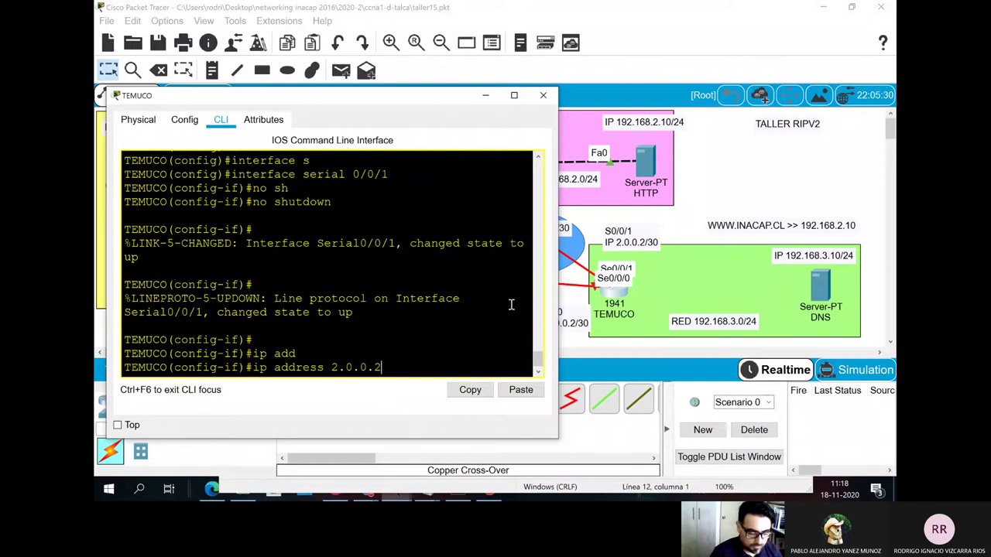
type("0.2 255.255.255.2")
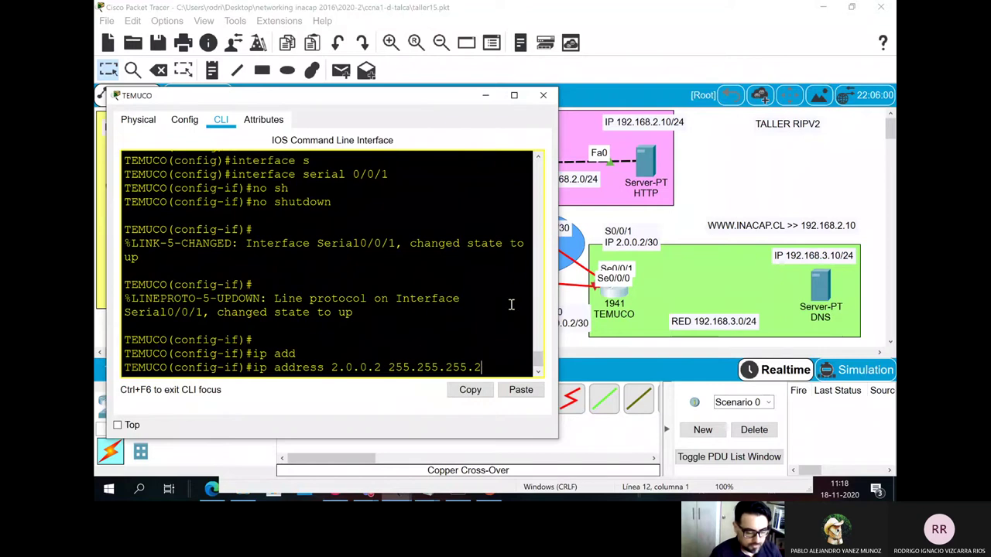
type("52")
key("Return")
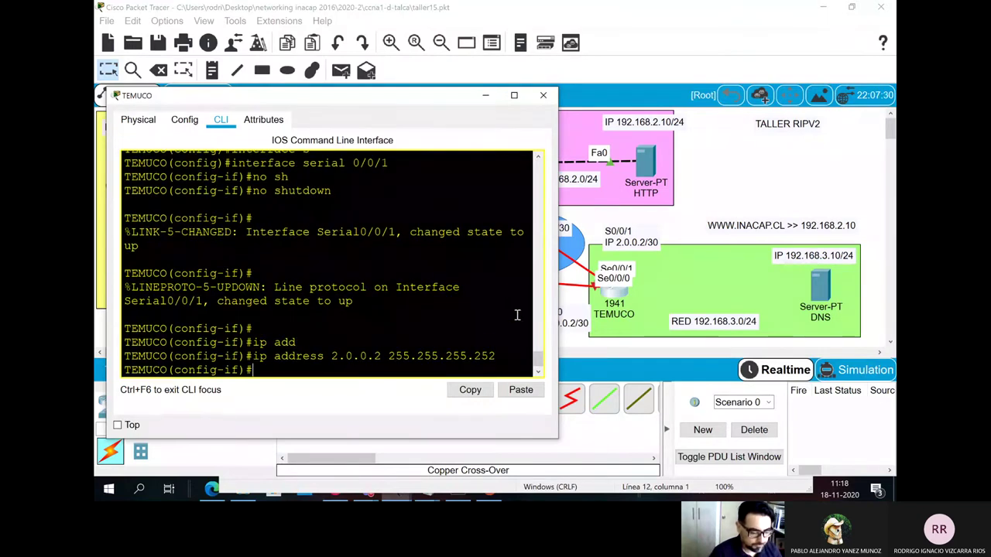
Step: Copy the ip address 2.0.0.2 255.255.255.252 console line, switch to the notes window, and return to TEMUCO's console
left_click_drag(496, 356, 114, 359)
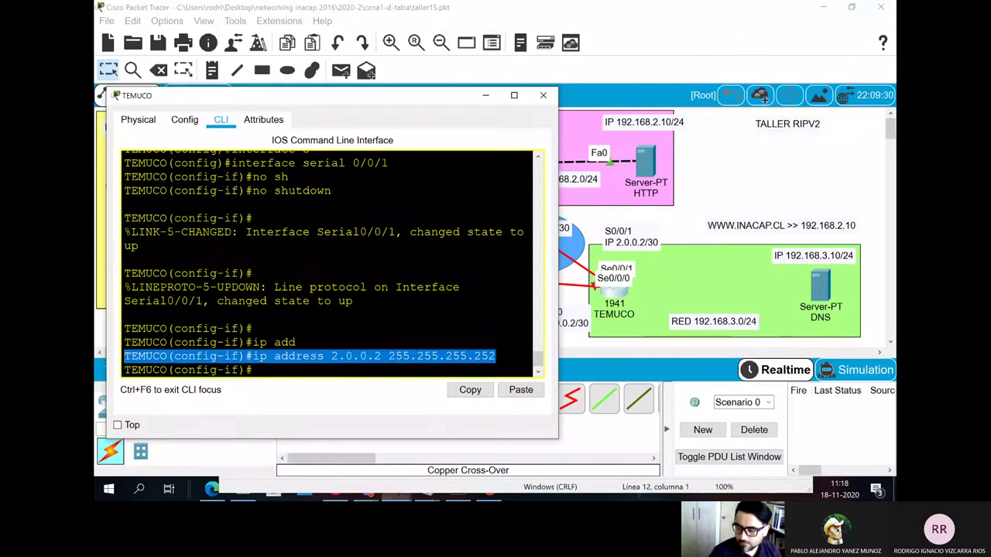
key("alt+Tab")
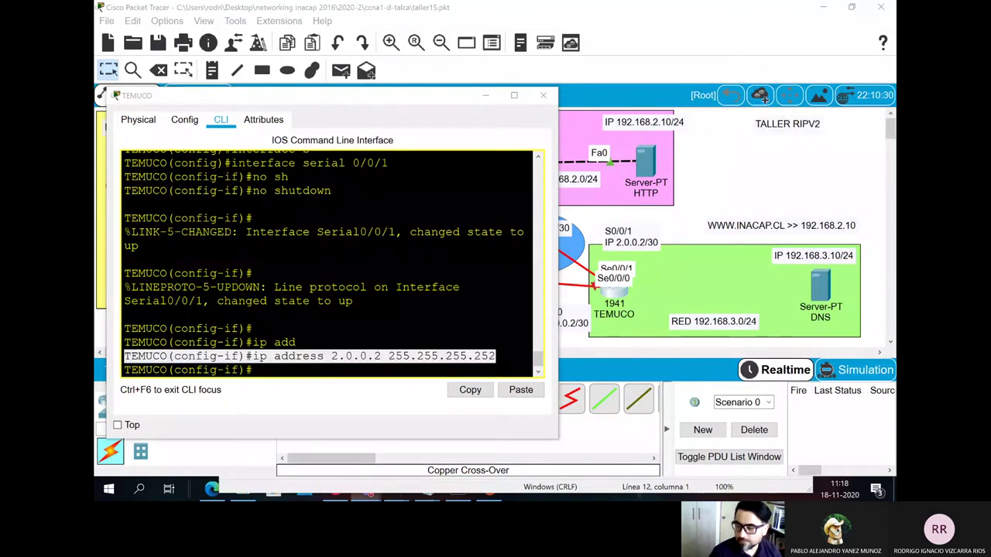
left_click(295, 370)
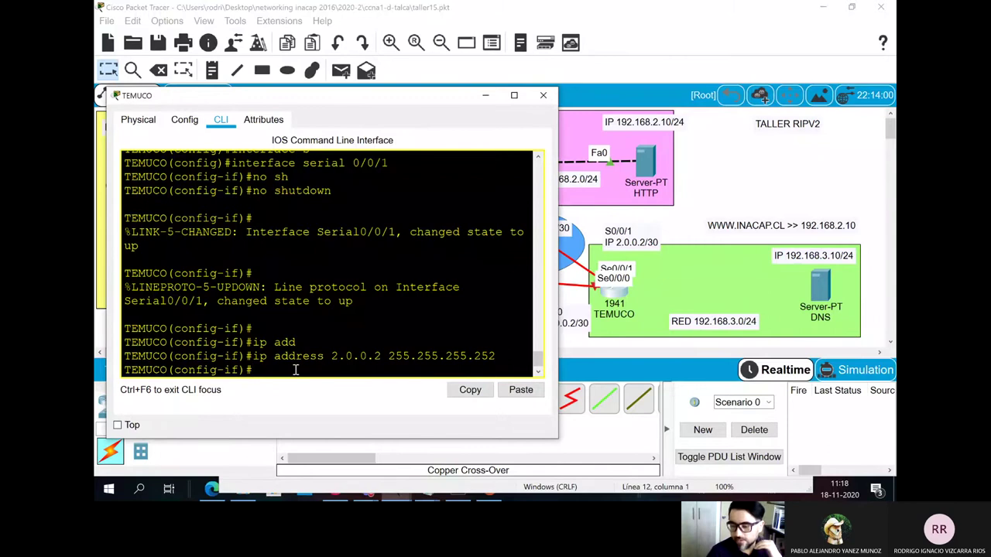
Step: Exit the serial 0/0/1 interface configuration back to TEMUCO's global configuration mode
type("exit")
key("Return")
key("Return")
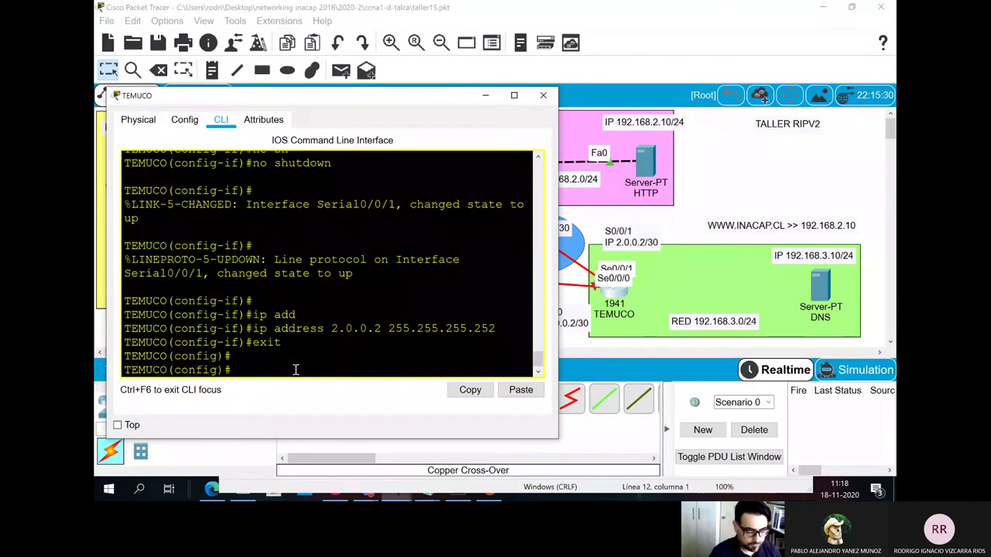
Step: Move TEMUCO's window aside to check the topology and enter configuration of interface serial 0/0/0
left_click_drag(374, 96, 754, 330)
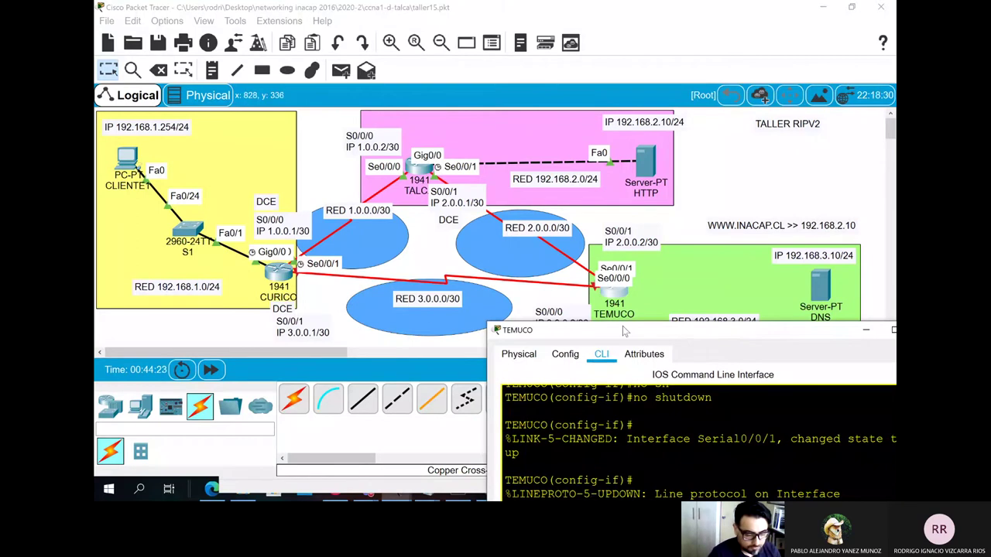
left_click_drag(626, 331, 449, 79)
type("in")
key("Tab")
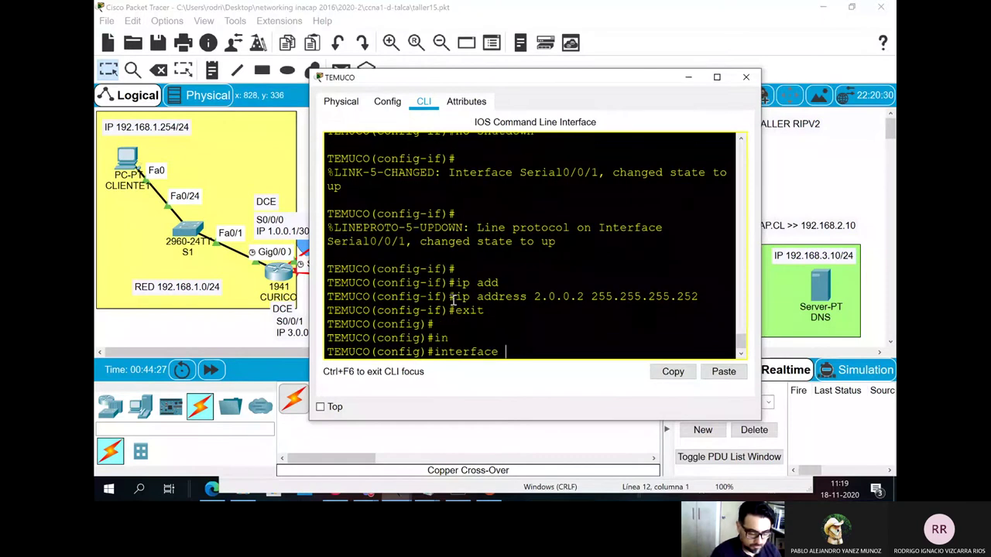
type("s")
key("Tab")
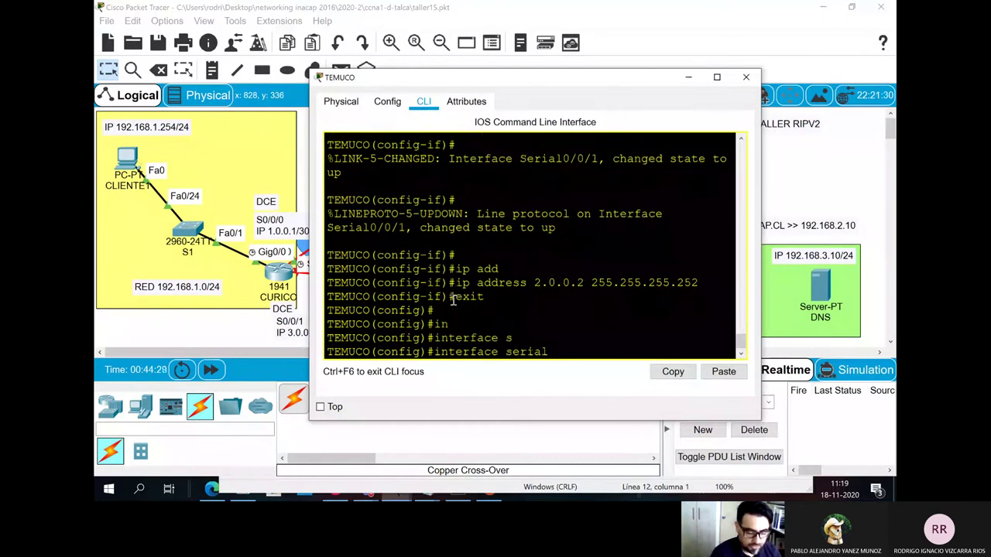
type("0/07")
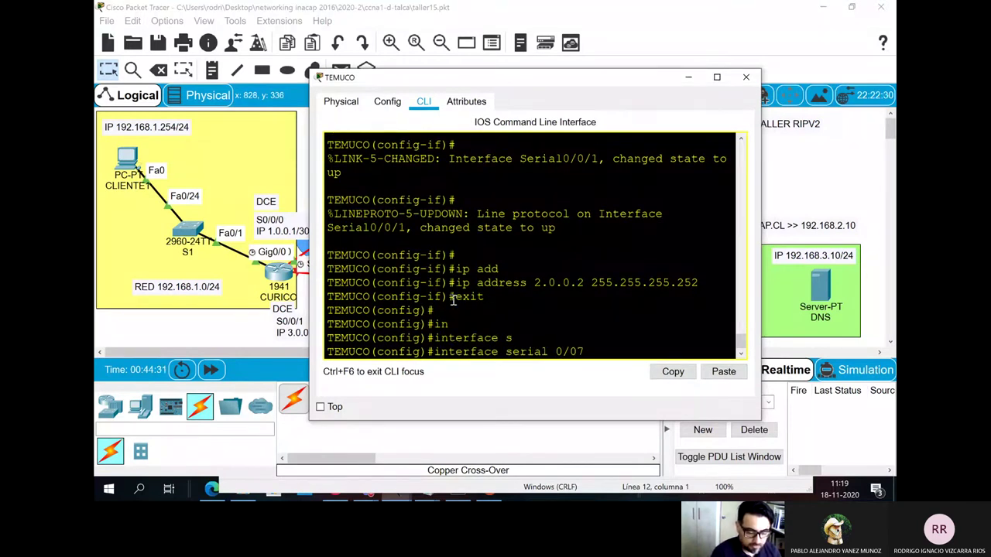
key("BackSpace")
type("/0")
key("Return")
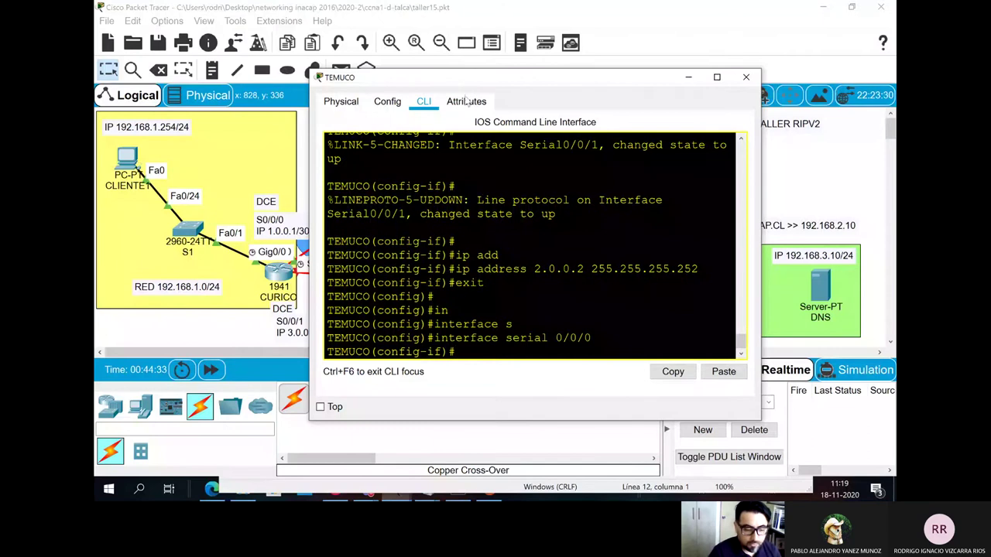
Step: Reposition TEMUCO's window and enable interface serial 0/0/0 with no shutdown
left_click_drag(474, 81, 337, 55)
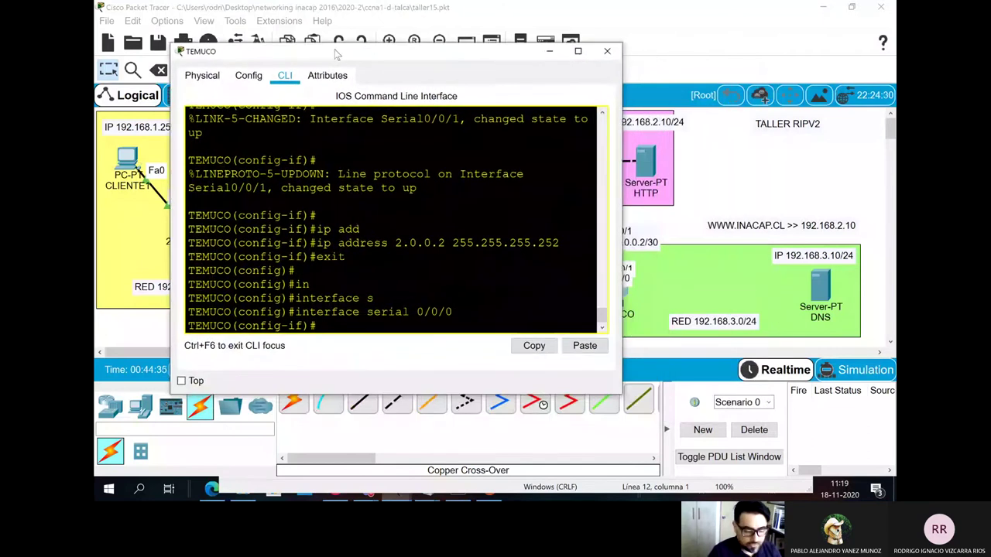
type("no sh")
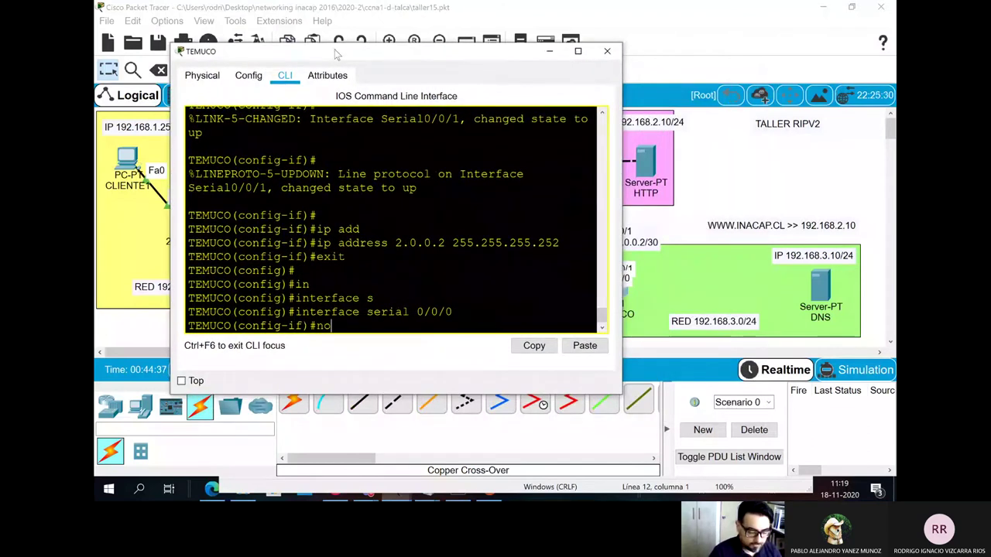
key("Tab")
key("Return")
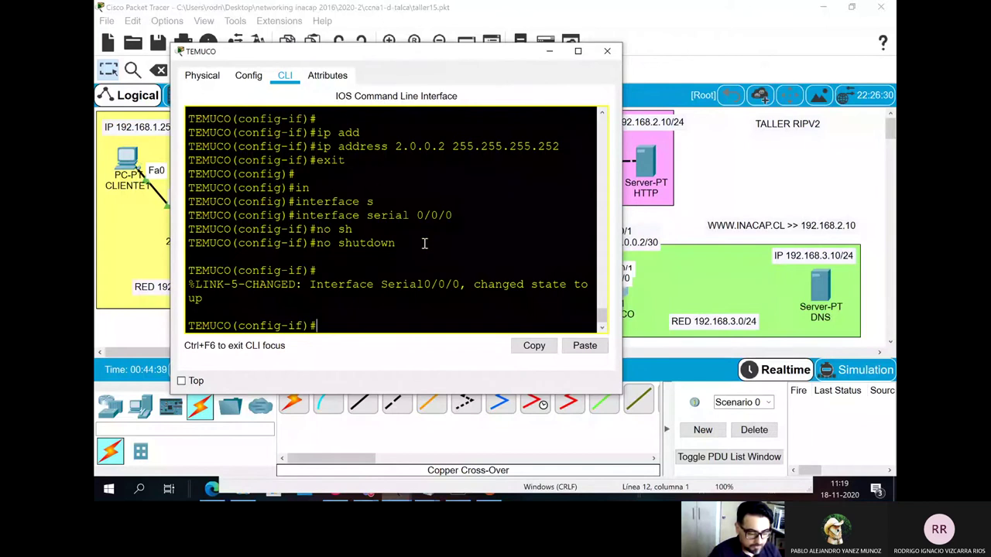
Step: Copy the console lines from interface serial 0/0/0 through no shutdown and switch to the notes window
left_click_drag(437, 240, 177, 216)
right_click(266, 222)
left_click(288, 229)
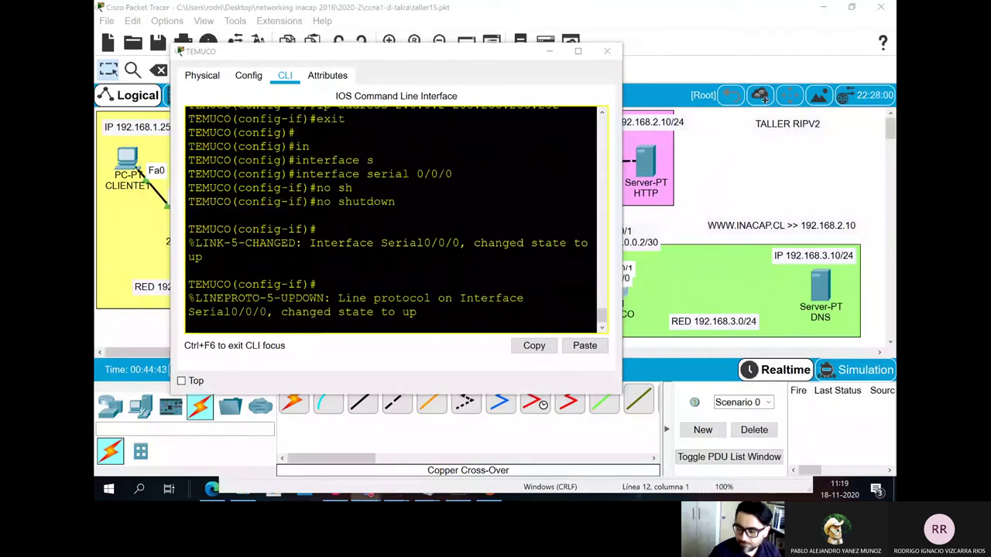
Step: Back in TEMUCO's console, assign IP address 3.0.0.2 with mask 255.255.255.252 to interface serial 0/0/0
left_click(483, 310)
key("Return")
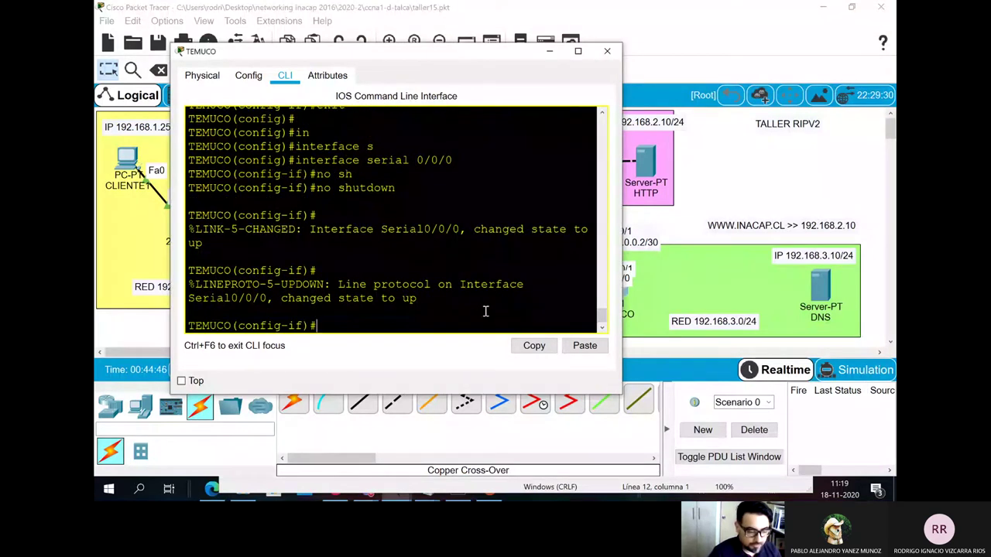
left_click_drag(418, 54, 485, 49)
type("ip add")
key("Tab")
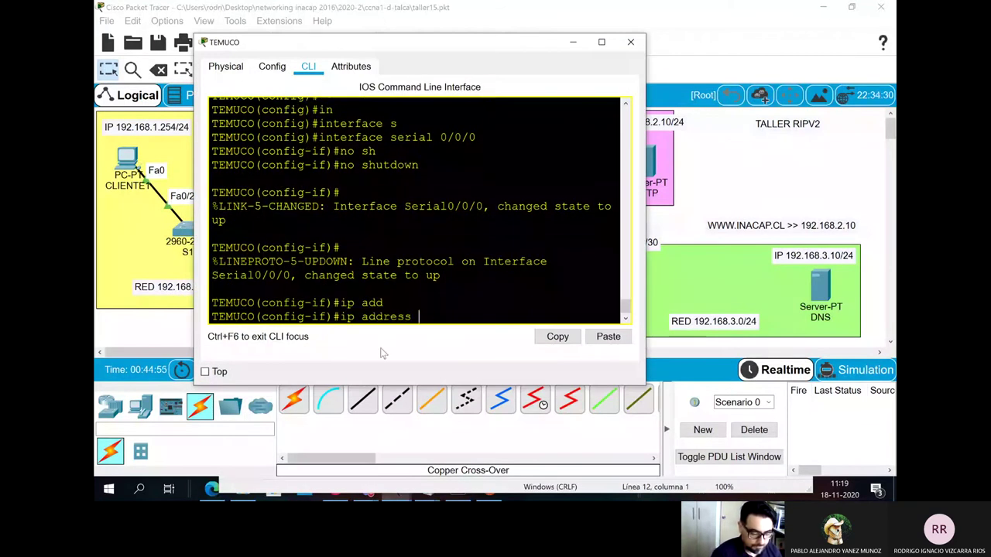
type("3.0.0.2")
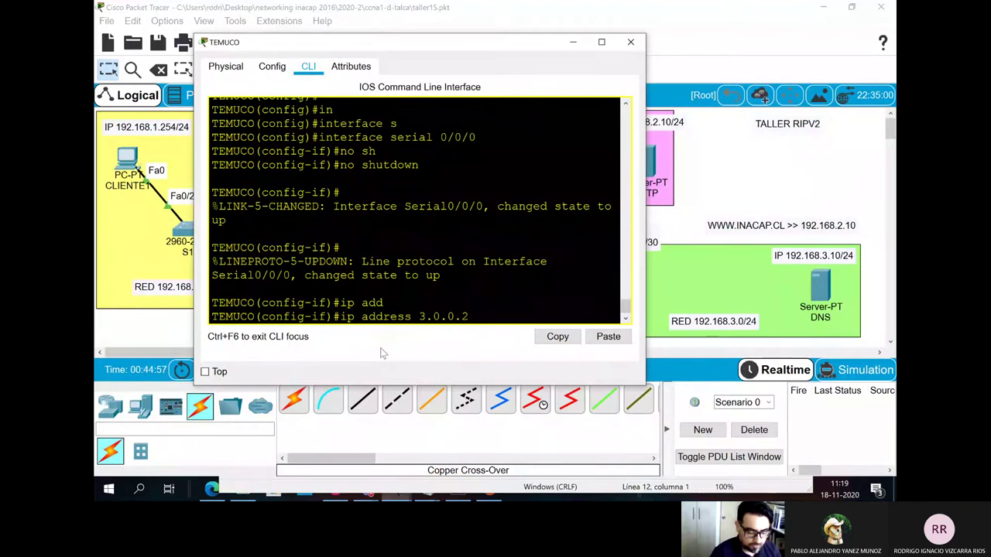
type(" 255.255.255.252")
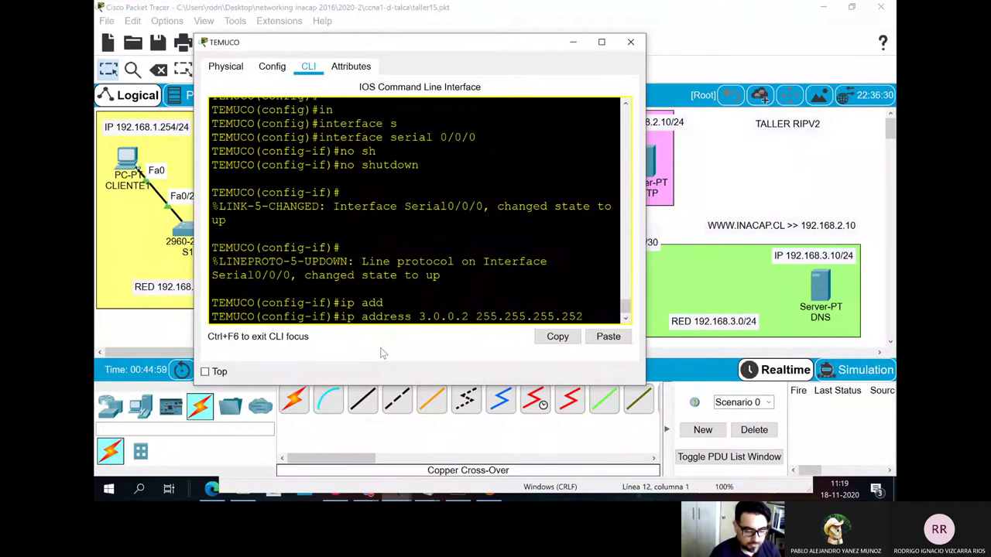
key("Return")
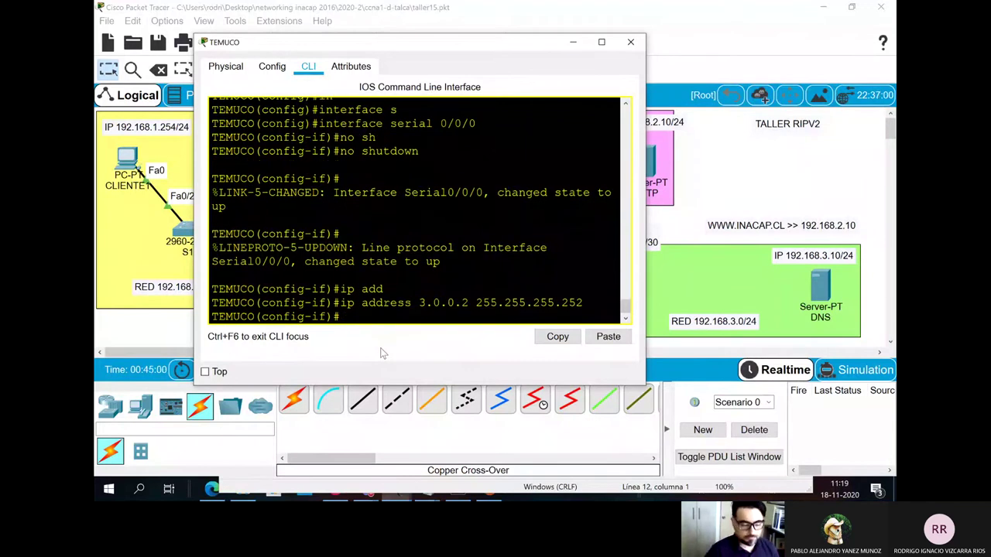
Step: Copy the ip address 3.0.0.2 255.255.255.252 console line and switch to the notes window
left_click_drag(584, 303, 166, 302)
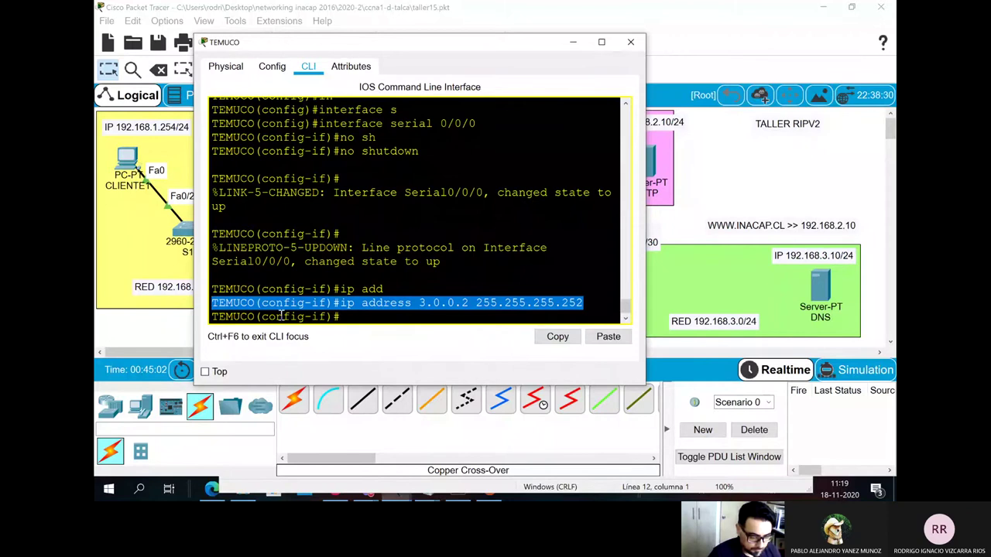
right_click(281, 310)
left_click(310, 316)
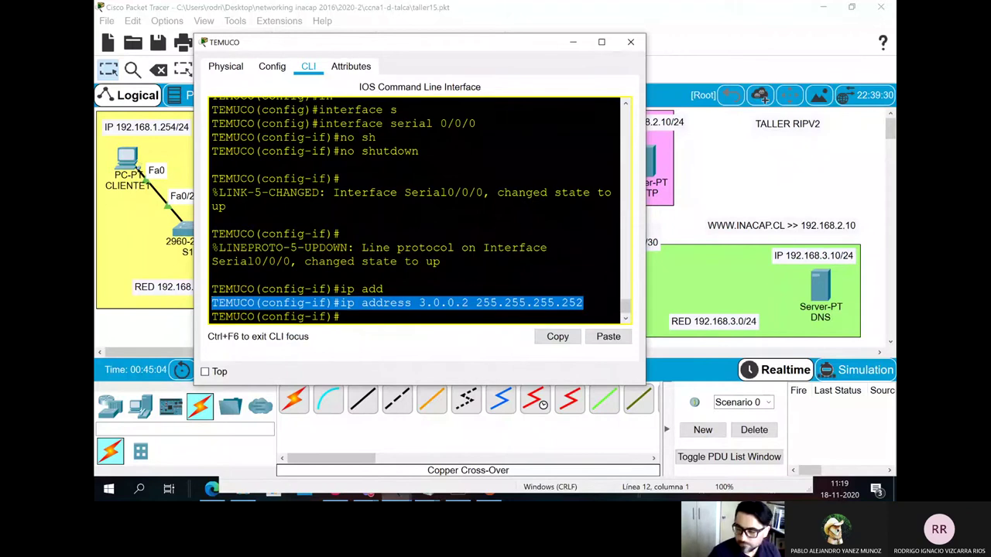
key("alt+Tab")
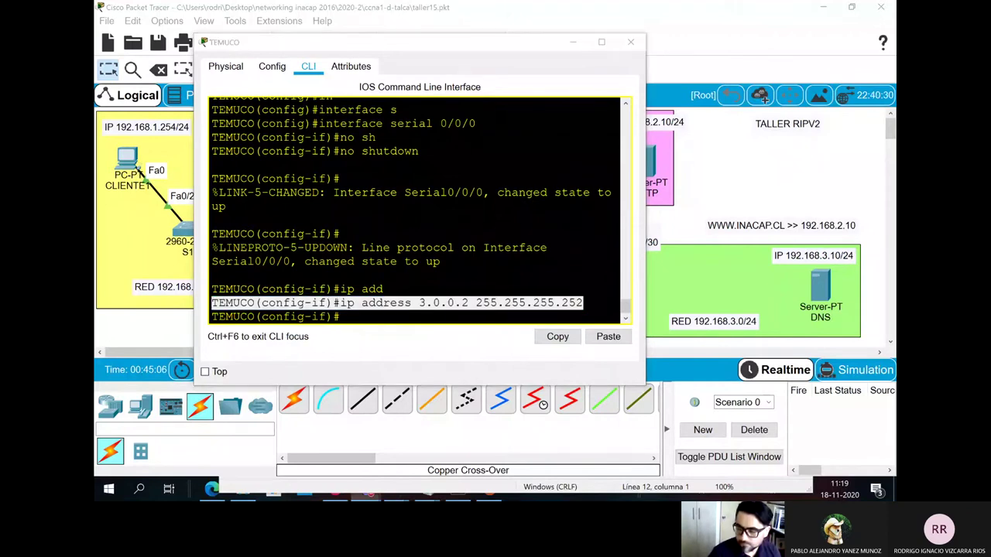
Step: Return to TEMUCO's console and exit the serial 0/0/0 interface configuration to global configuration mode
left_click(357, 320)
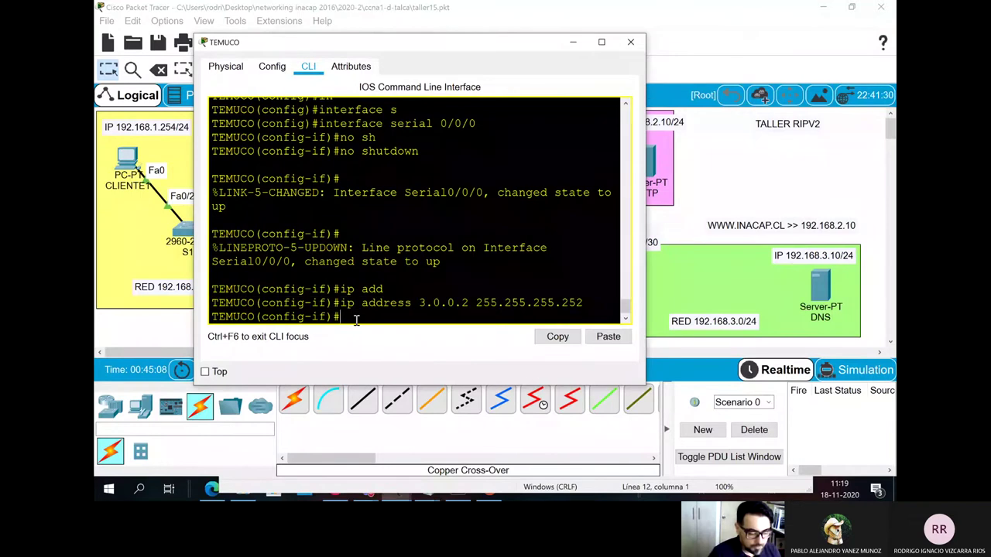
type("exit")
key("Return")
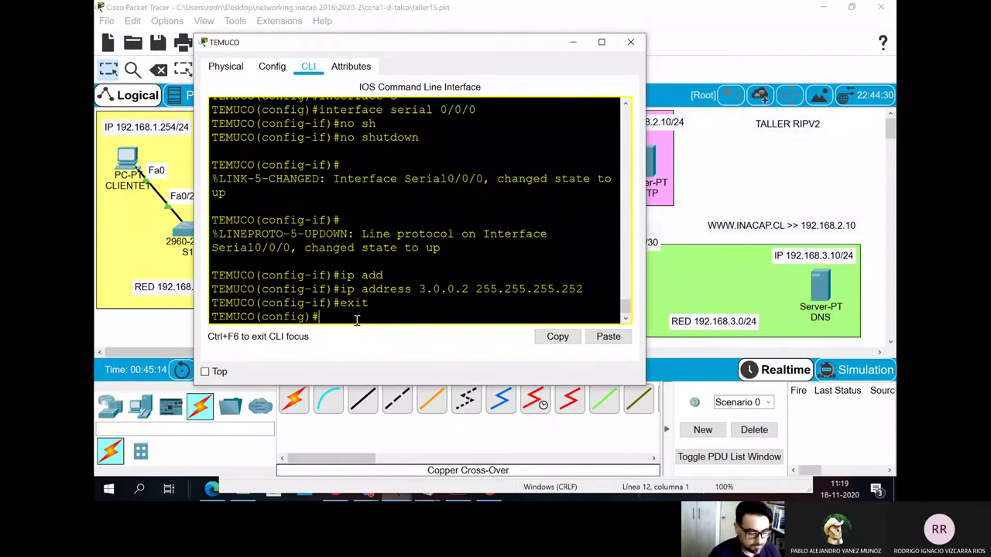
Step: Move TEMUCO's window to check its labels and enter configuration of interface gigabitEthernet 0/0
left_click_drag(445, 38, 324, 61)
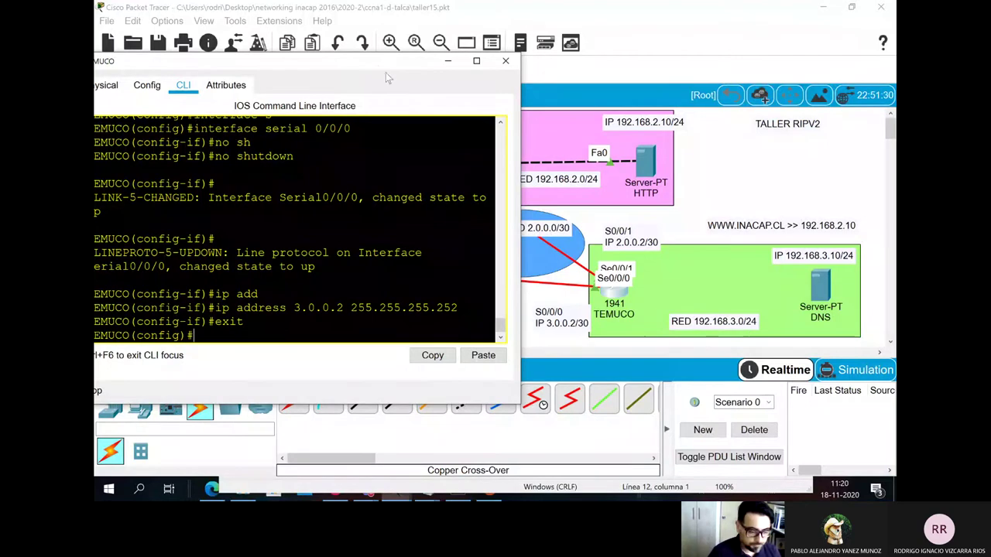
left_click_drag(378, 68, 460, 56)
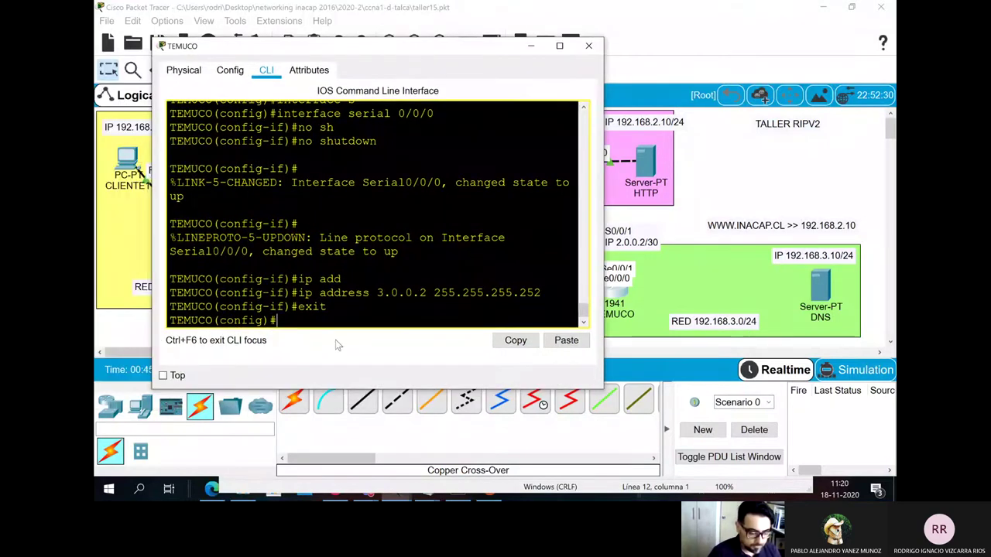
type("in")
key("Tab")
type("t")
key("Tab")
type("g")
key("Tab")
type("igabitEthernet")
key("Tab")
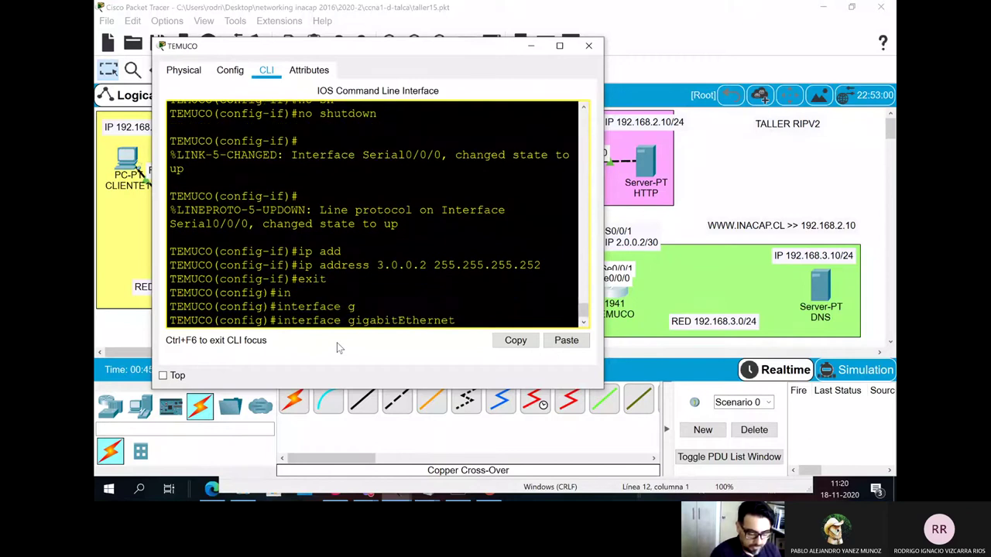
type("0/0")
key("Return")
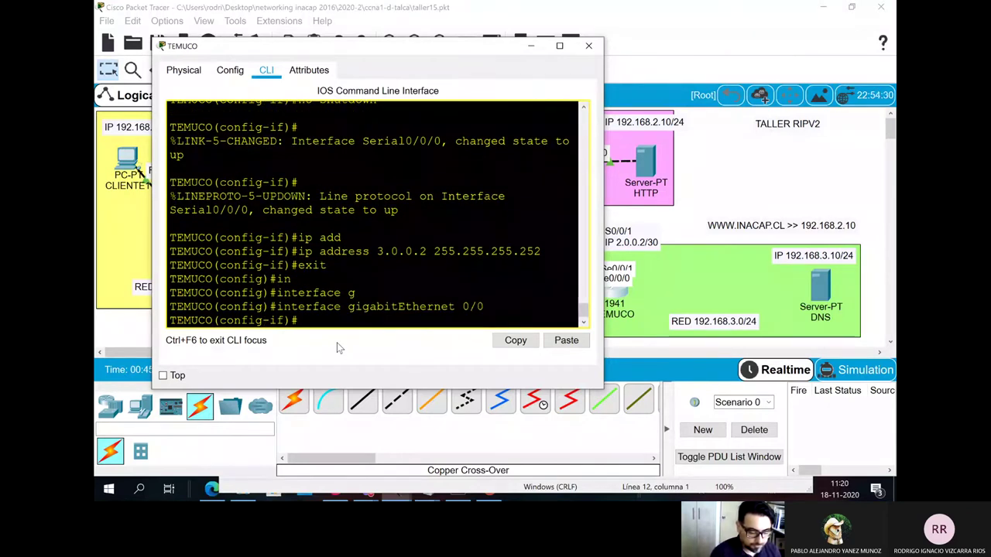
Step: Enable TEMUCO's gigabitEthernet 0/0 with no shutdown and copy the console lines from the interface command through no shutdown
type("no sh")
key("Tab")
key("Return")
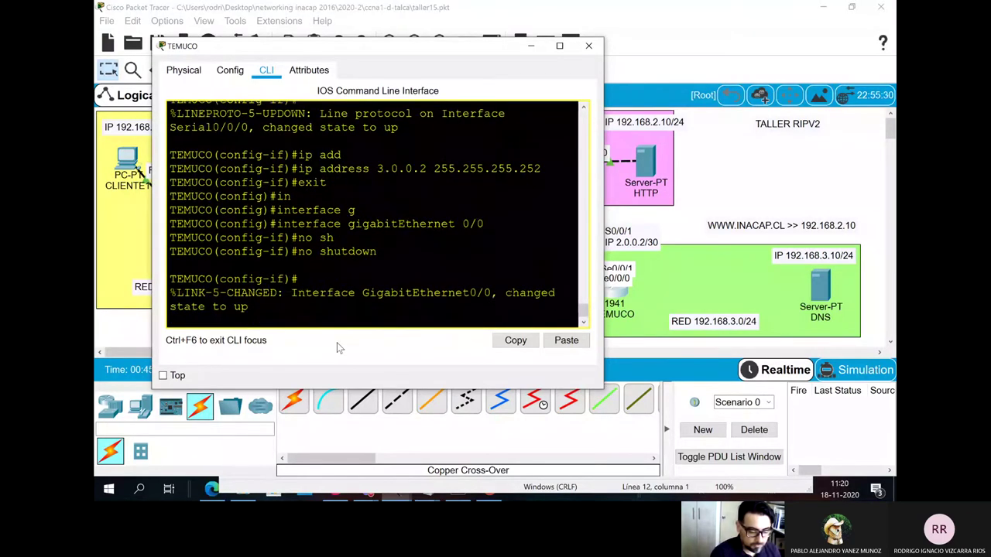
left_click_drag(393, 237, 170, 210)
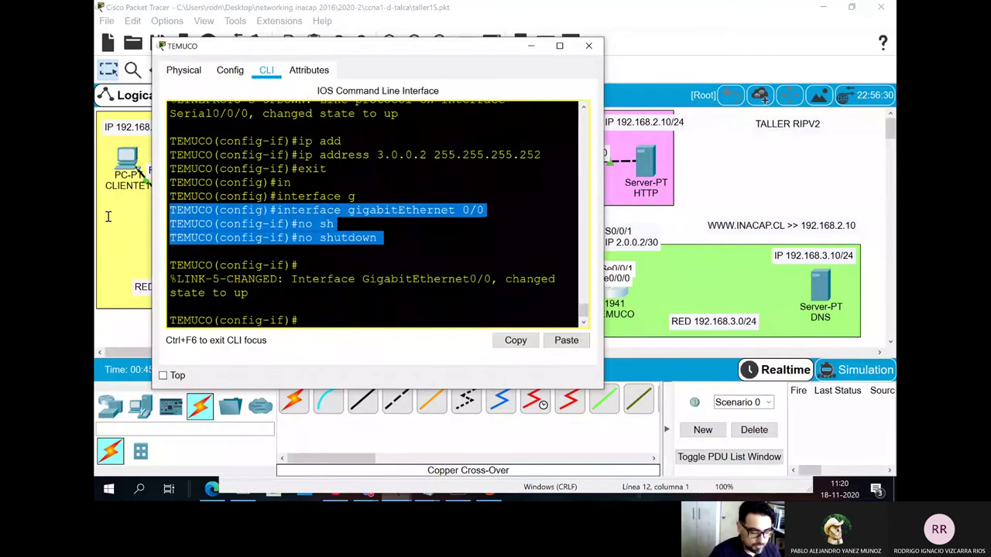
right_click(225, 229)
left_click(236, 231)
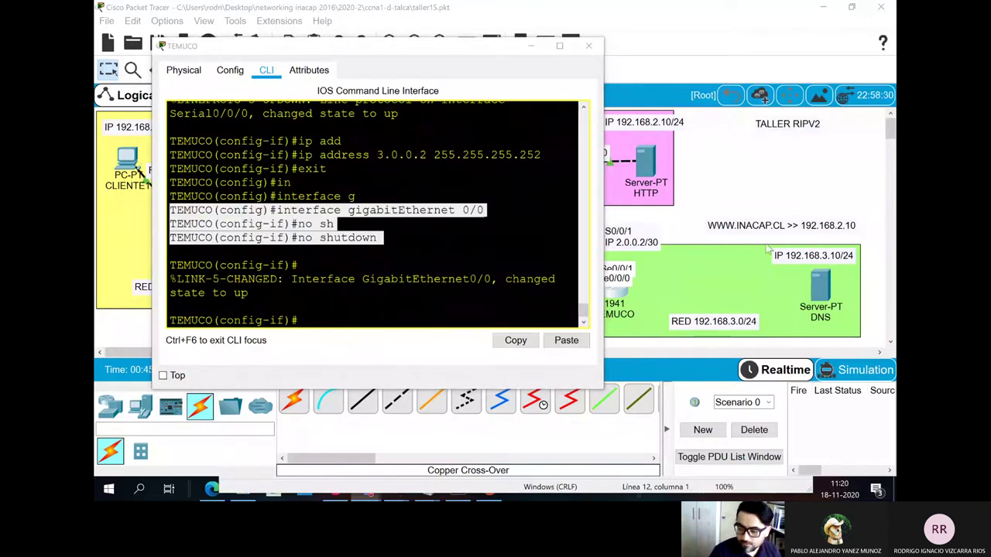
Step: Assign IP address 192.168.3.1 with mask 255.255.255.0 to TEMUCO's gigabitEthernet 0/0 interface
left_click(333, 321)
type("iop")
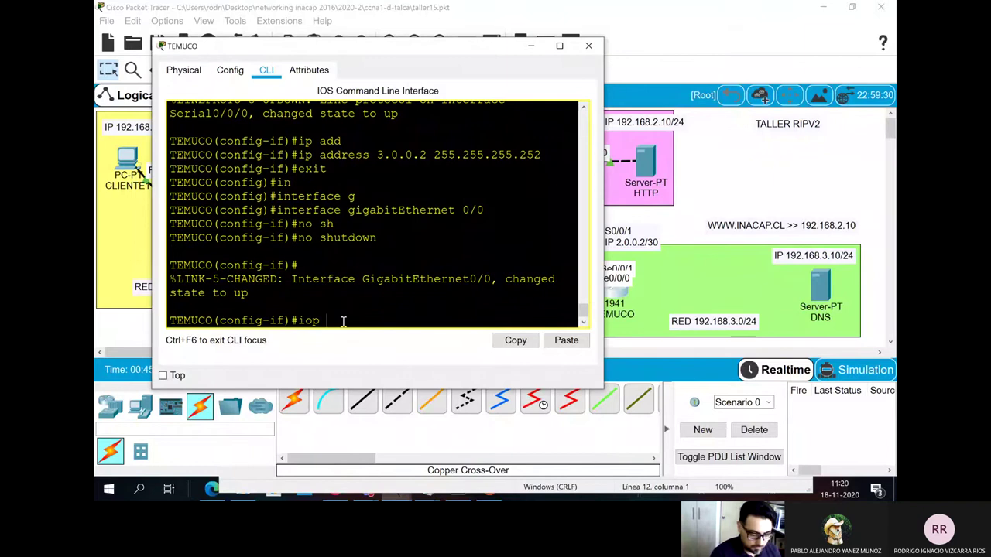
key("BackSpace")
key("BackSpace")
key("BackSpace")
type("p")
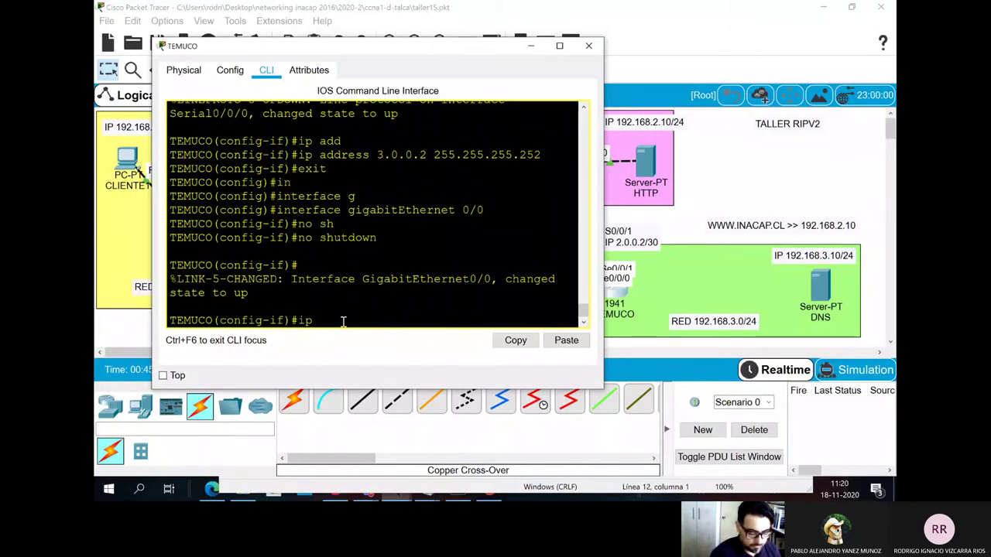
type(" add")
key("Tab")
type("192.168.4")
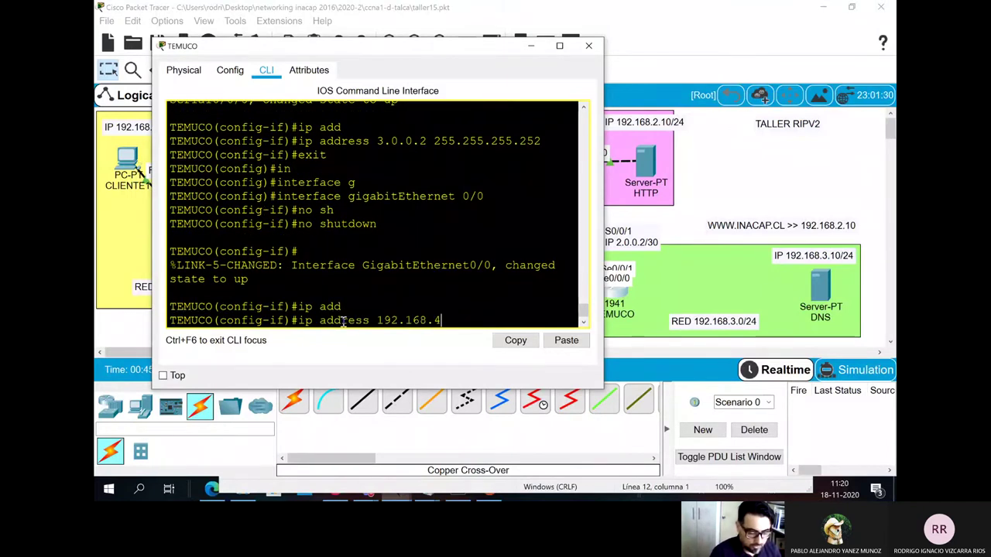
key("BackSpace")
type("3.1 255.255.255.0")
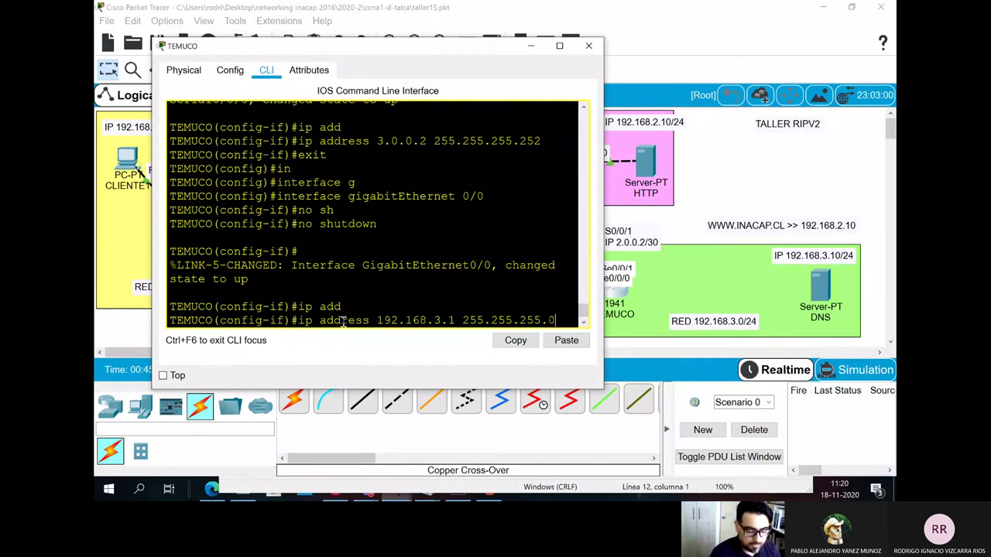
key("Return")
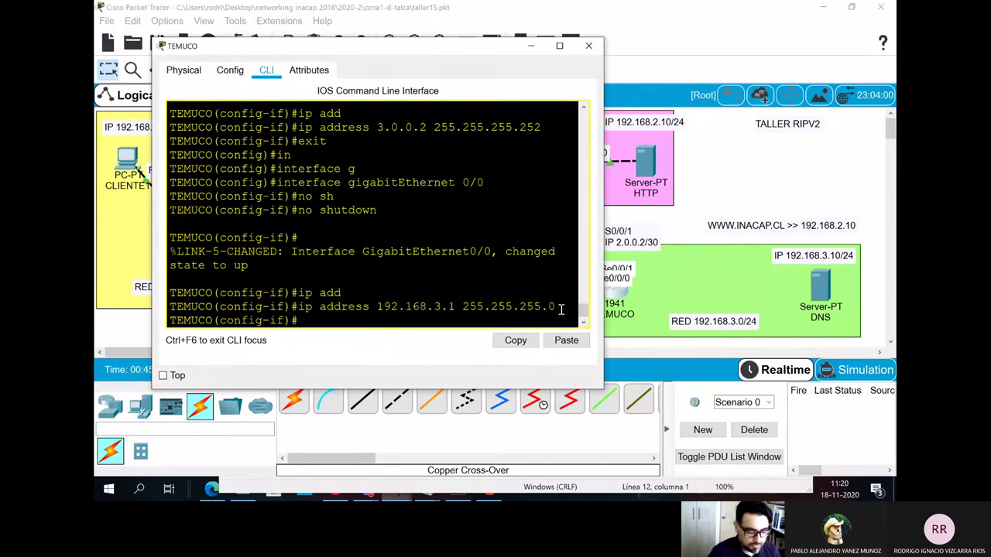
Step: Copy the ip address 192.168.3.1 255.255.255.0 console line for the notes, and save TEMUCO's configuration with do write
left_click_drag(562, 309, 169, 307)
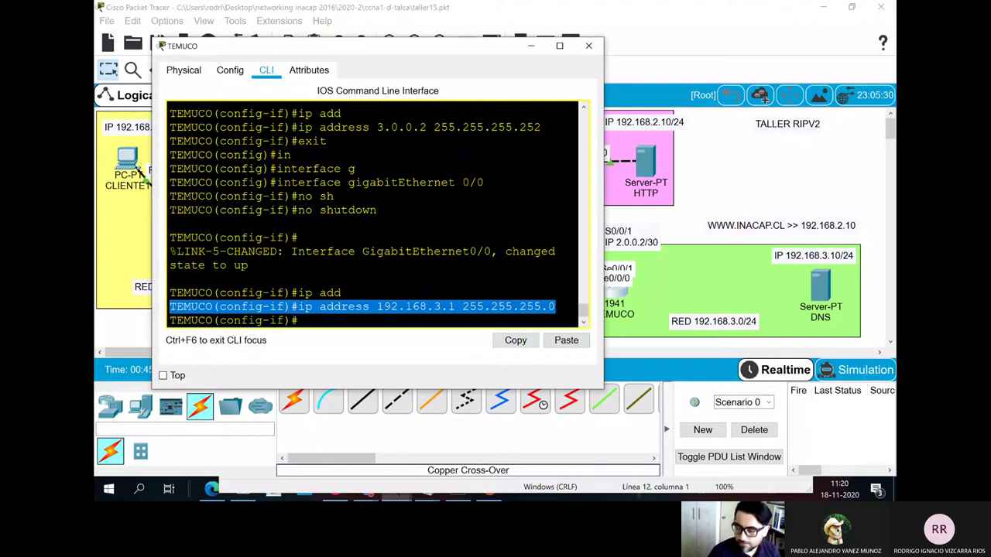
key("alt+Tab")
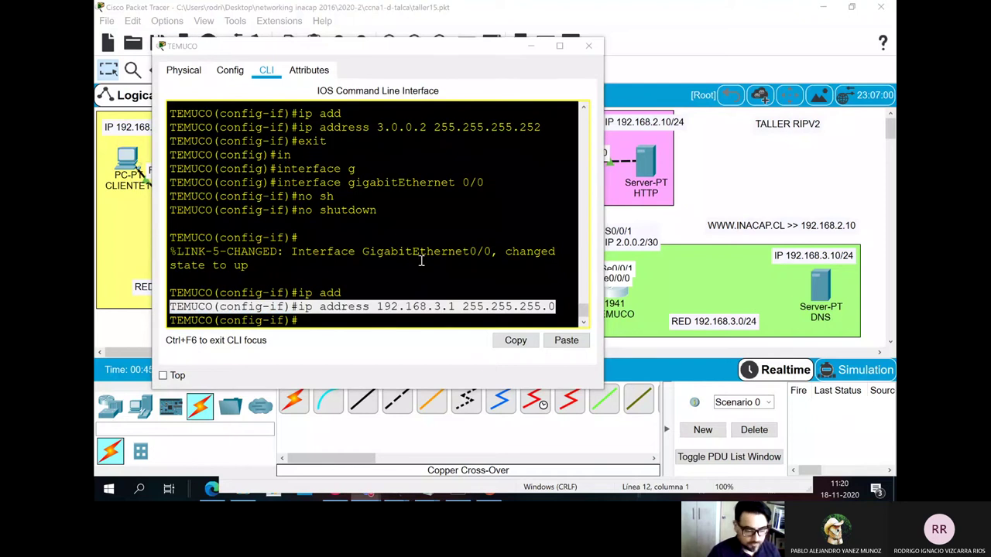
left_click(319, 321)
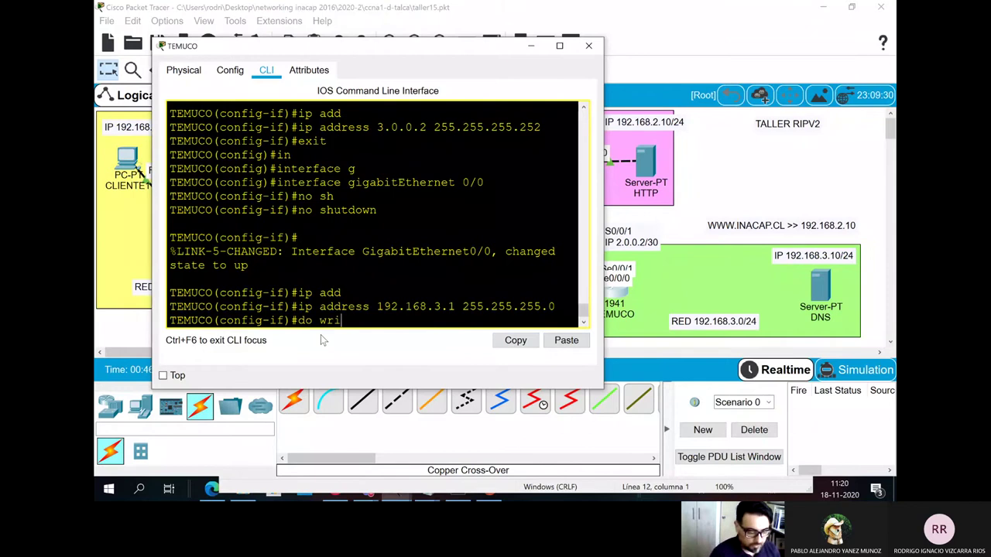
type("do write")
key("Return")
key("Return")
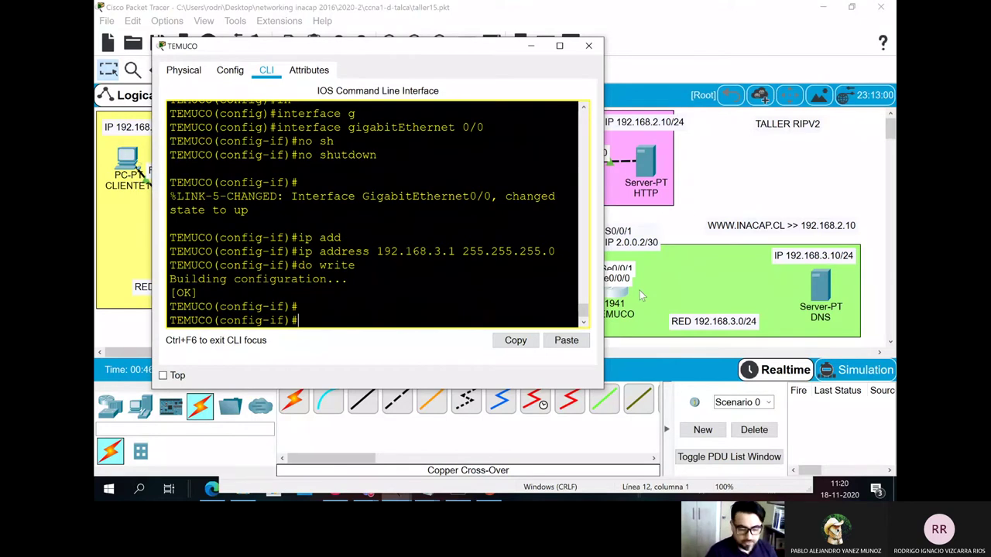
Step: Minimize TEMUCO's window and connect its GigabitEthernet0/0 port to the DNS server's FastEthernet0 with a copper cross-over cable
left_click(532, 52)
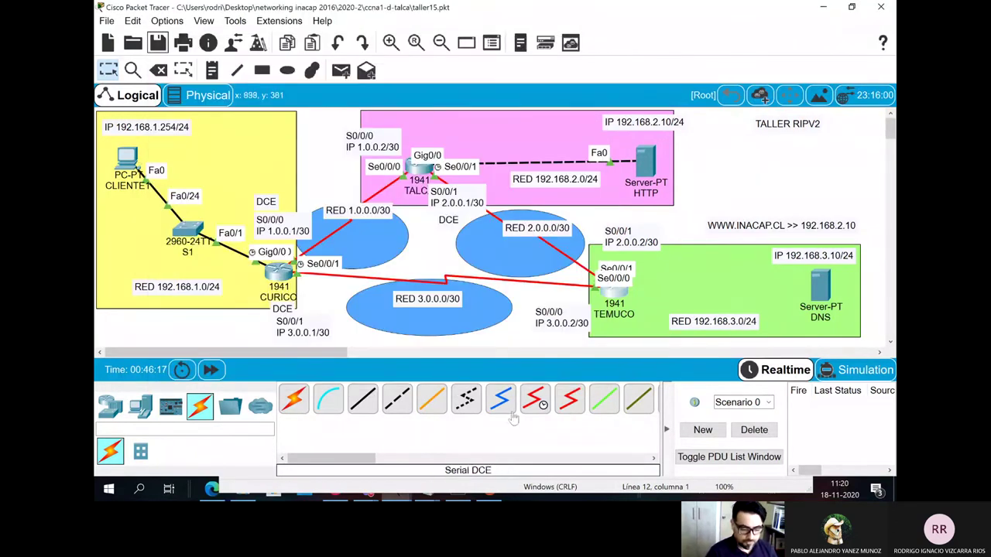
left_click(396, 399)
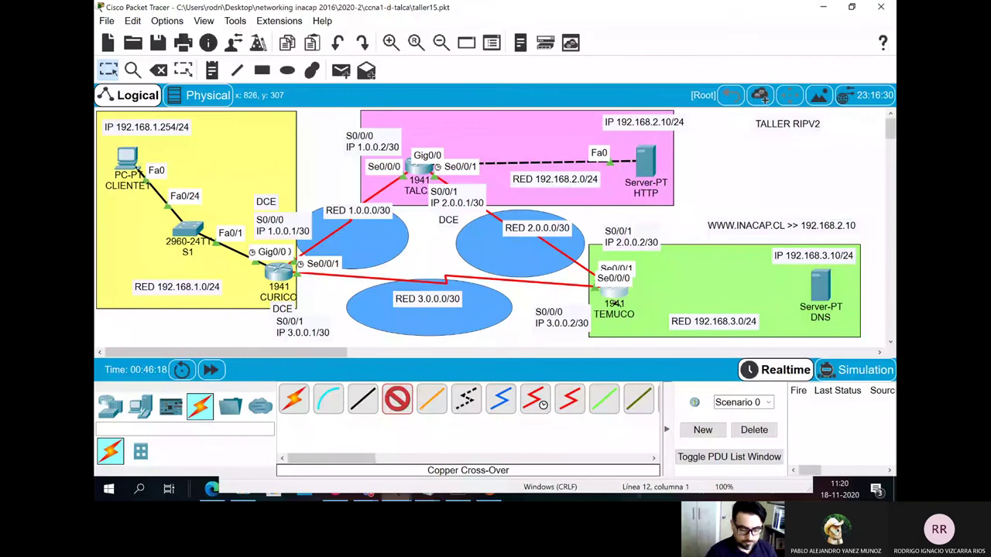
left_click(616, 304)
left_click(670, 329)
left_click(822, 288)
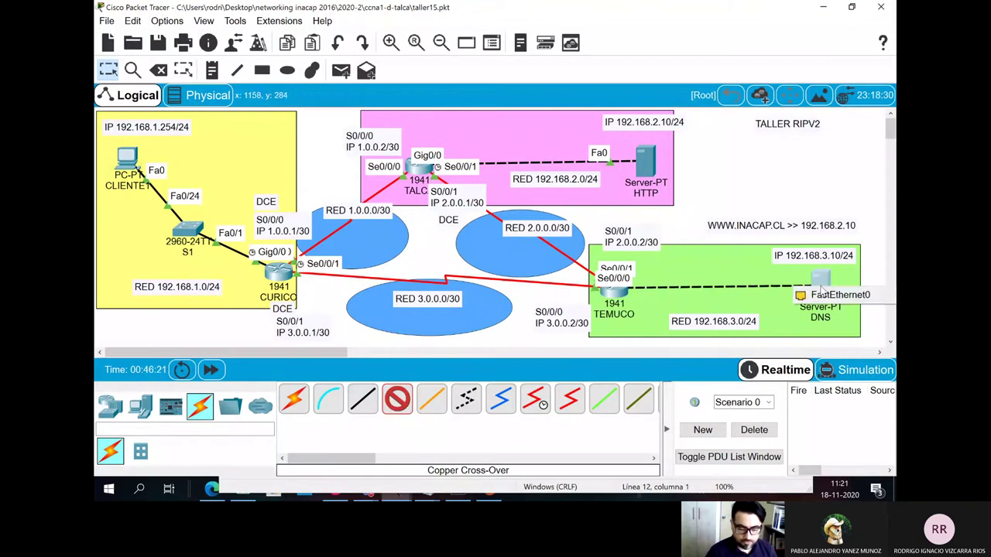
left_click(836, 295)
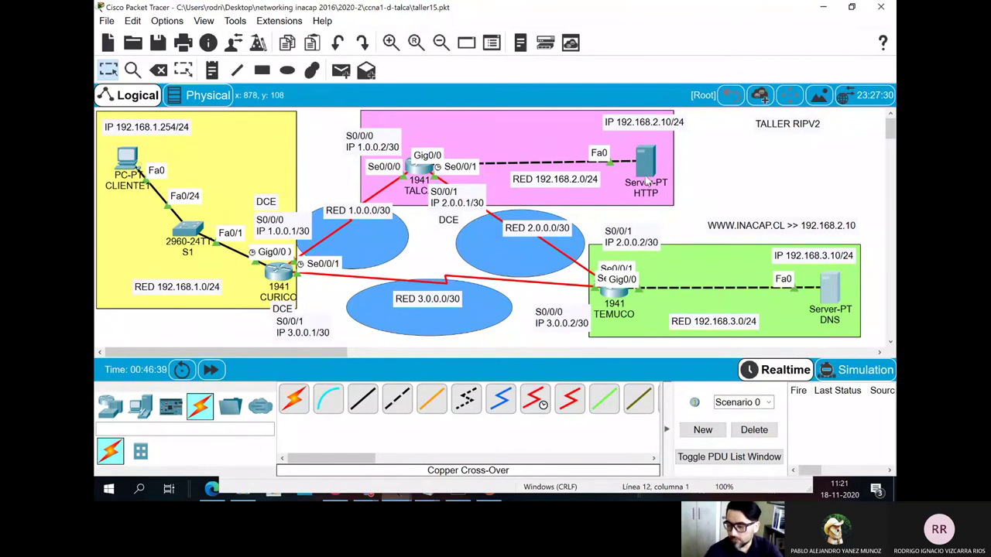
Step: Give the DNS server the static IPv4 address 192.168.3.10 with subnet mask 255.255.255.0
left_click(835, 293)
left_click(472, 86)
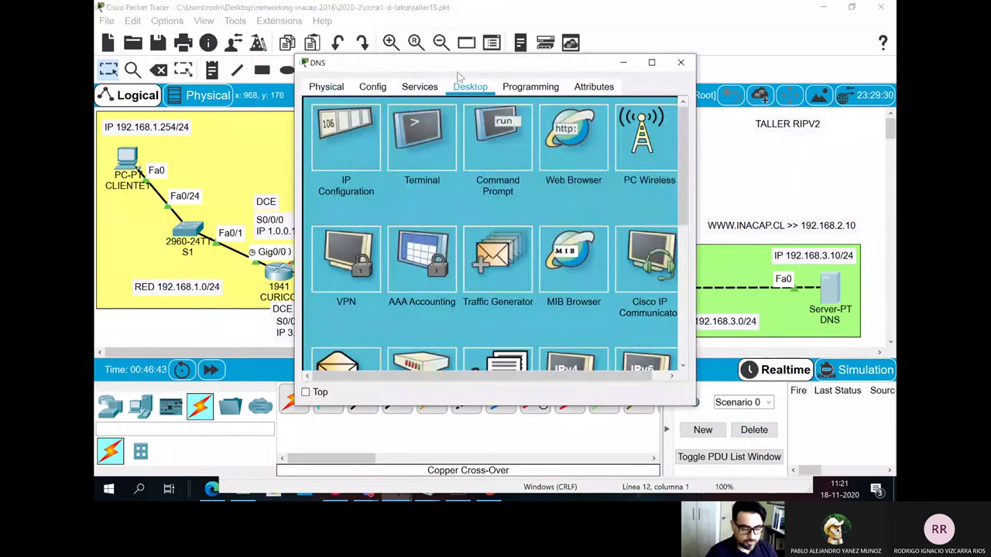
left_click_drag(465, 68, 348, 76)
left_click(294, 138)
left_click(376, 171)
type("19")
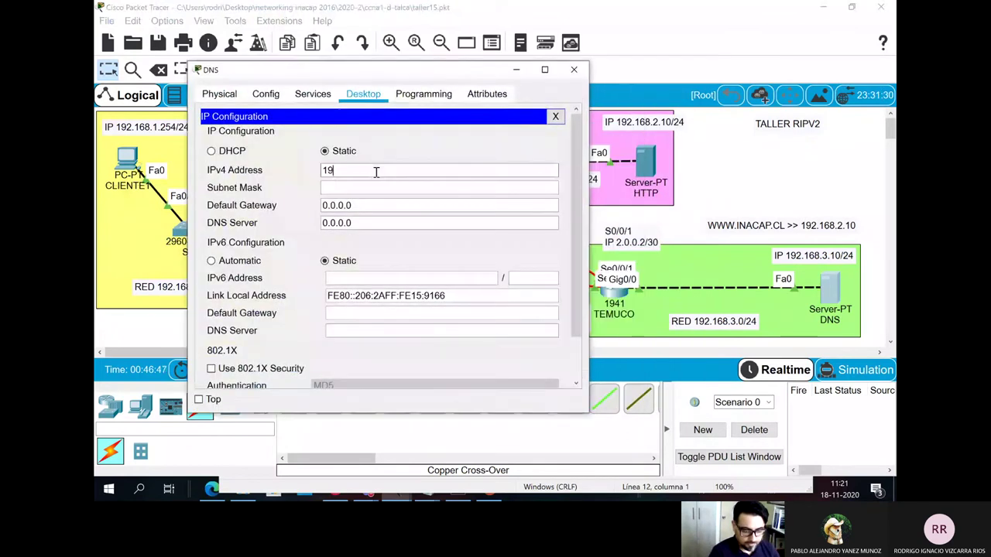
type("2.168")
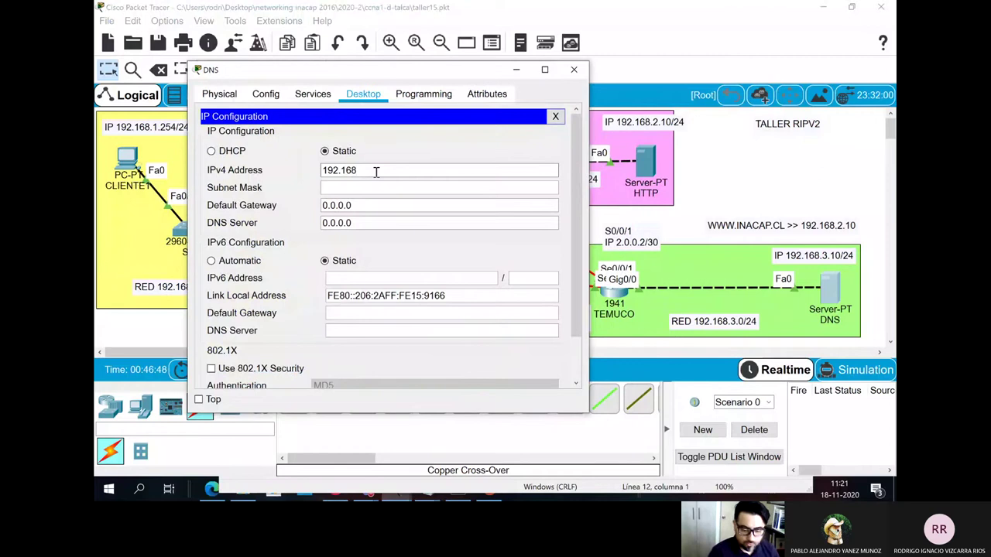
type(".3.10")
key("Tab")
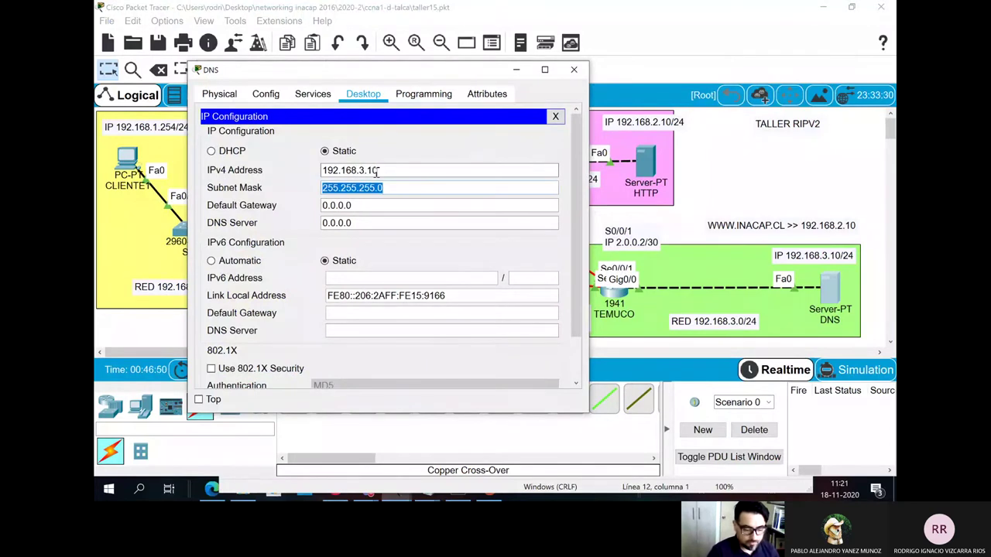
Step: Set the DNS server's default gateway to 192.168.3.1 and its DNS server address to 192.168.3.10, and close its IP configuration
key("Tab")
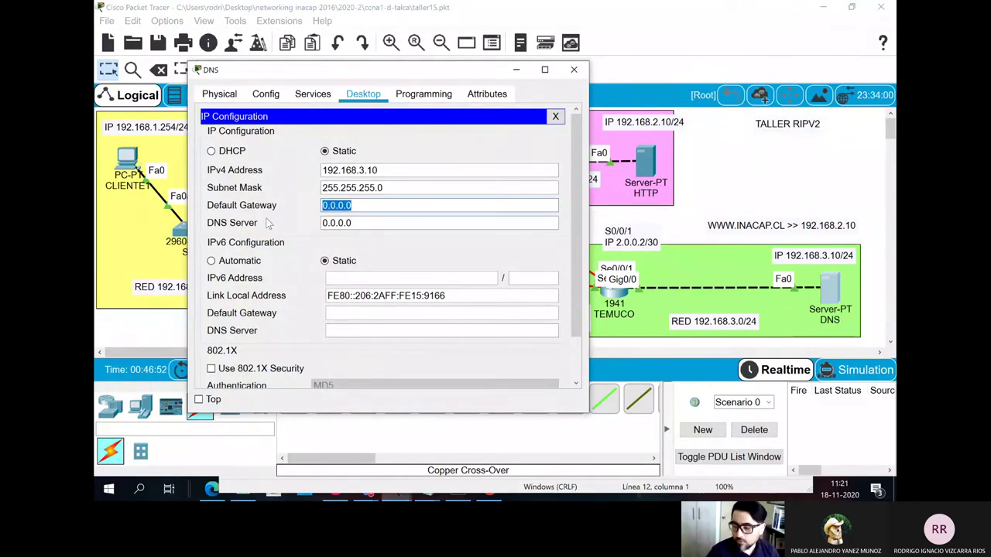
type("192.168.3.1")
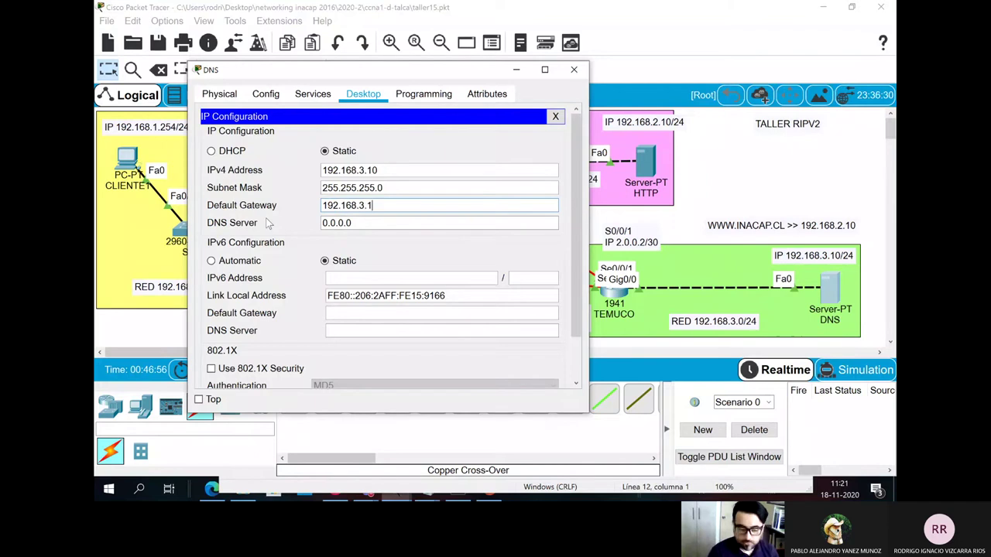
key("Tab")
type("192.168")
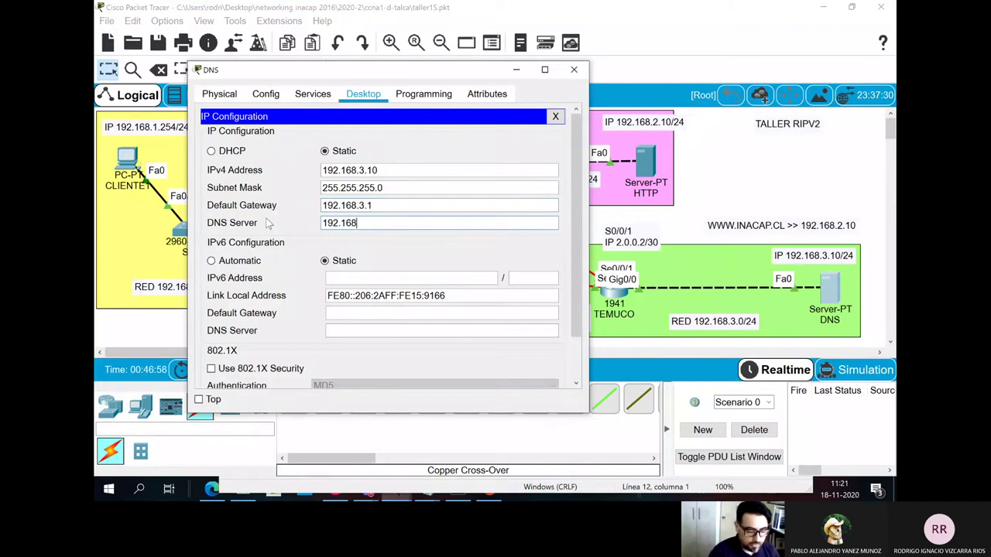
type(".3.10")
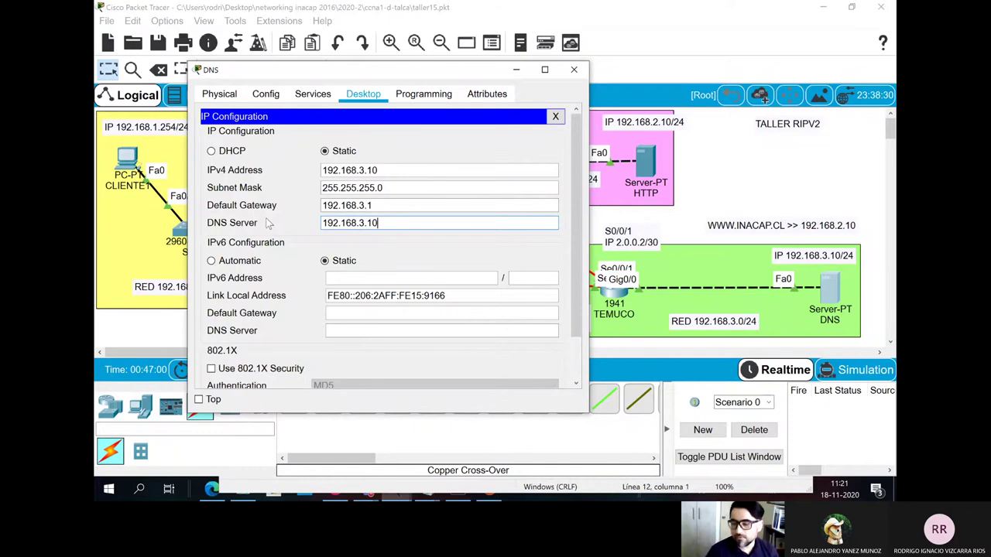
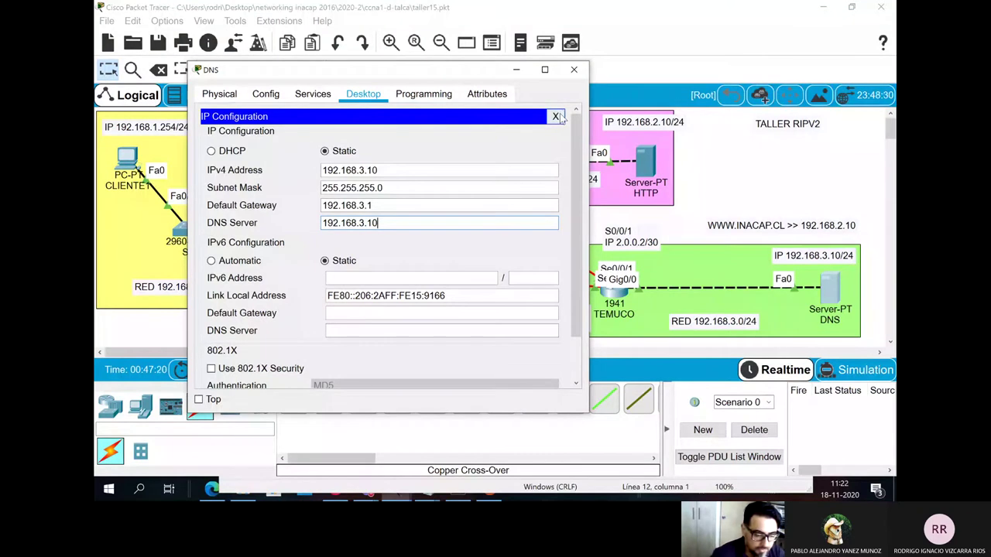
left_click(557, 117)
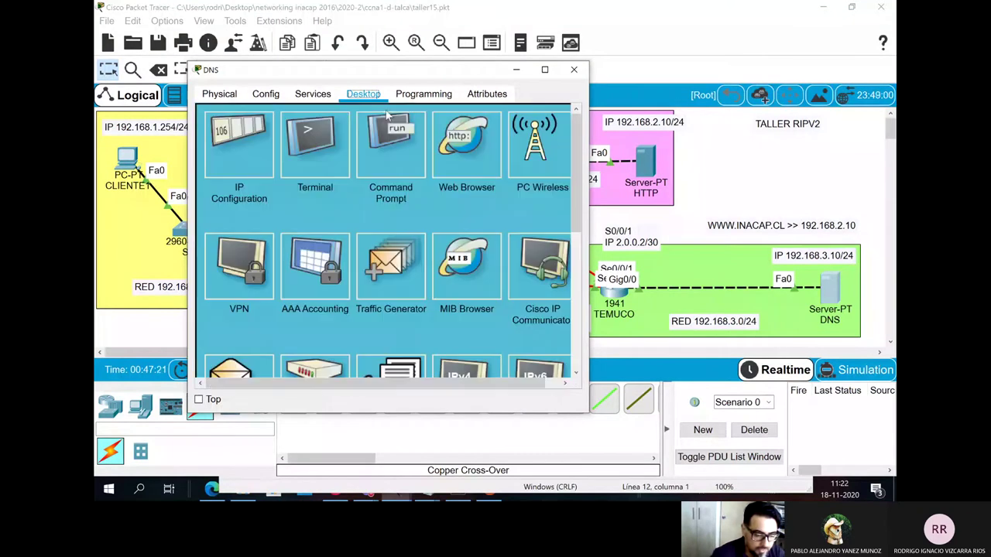
Step: Turn on the DNS service on the DNS server
left_click(317, 101)
left_click(248, 198)
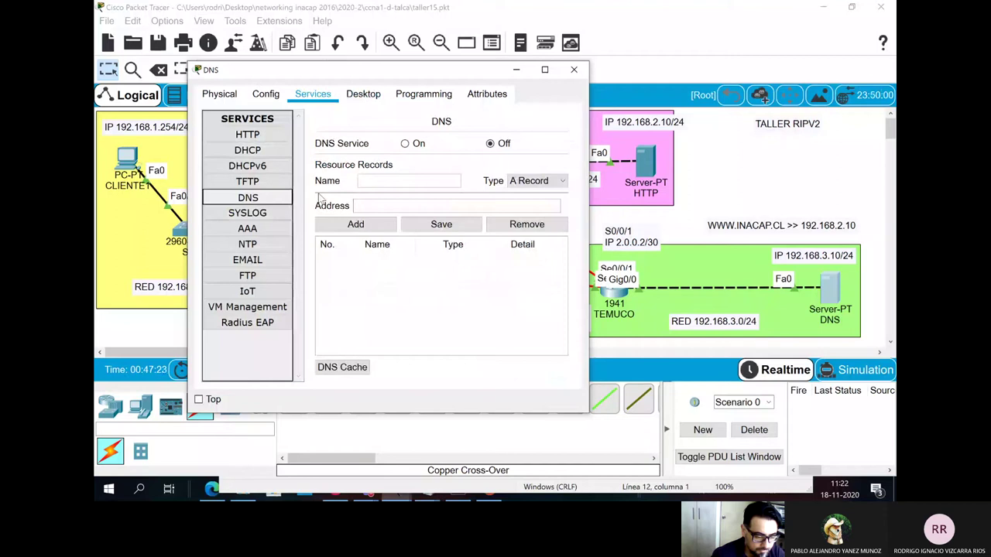
left_click(404, 143)
left_click(406, 181)
type("www")
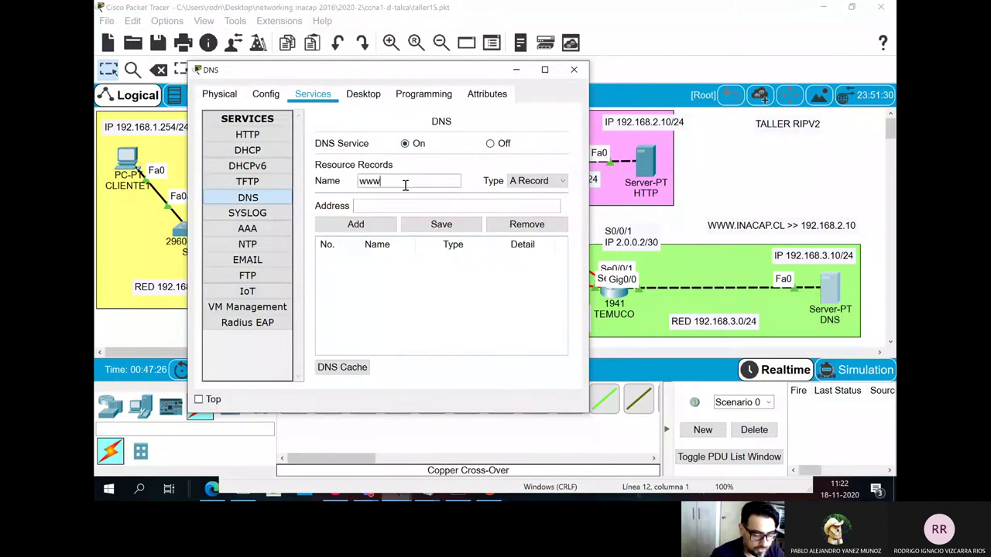
type(".inavcap.cl")
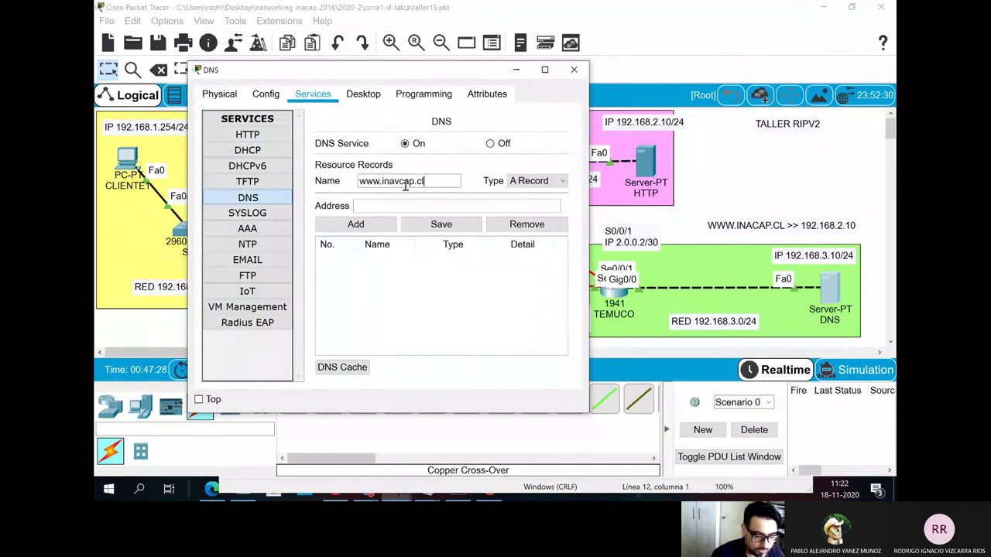
key("BackSpace")
key("BackSpace")
key("BackSpace")
key("BackSpace")
key("BackSpace")
key("BackSpace")
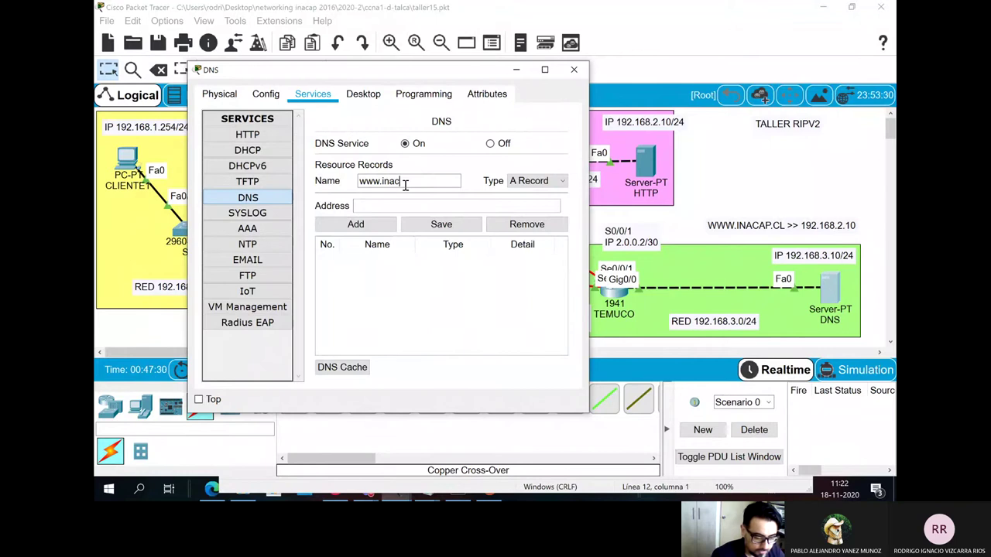
type("ap.cl")
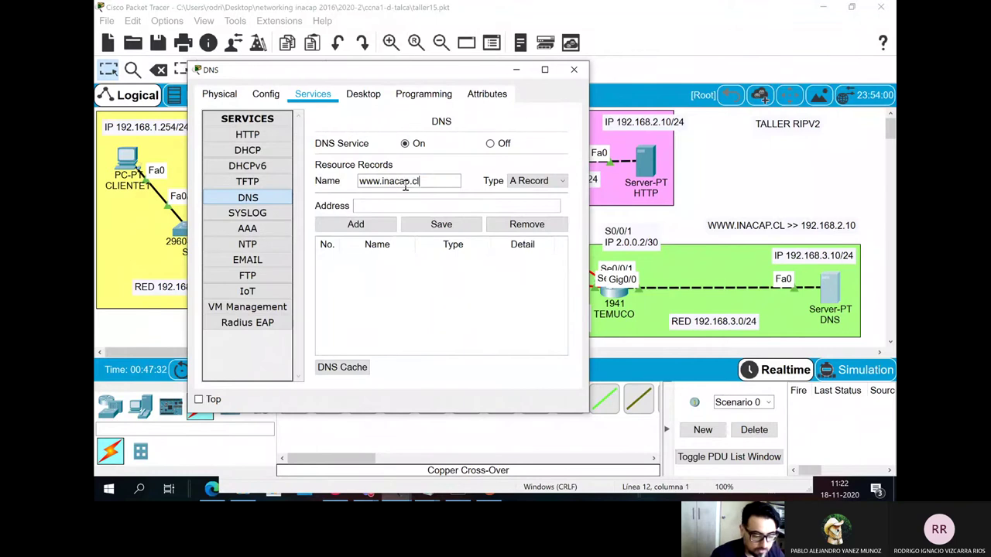
left_click(416, 203)
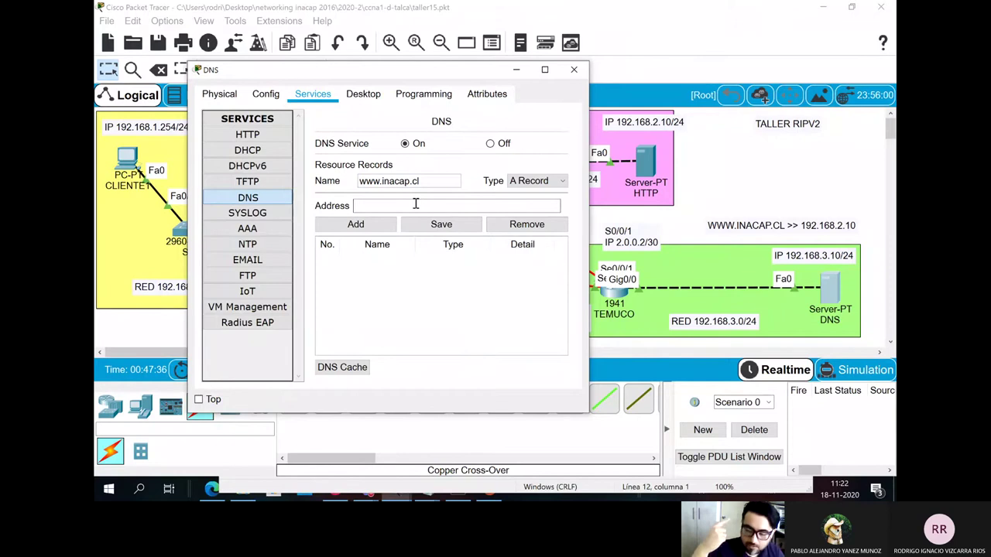
type("192")
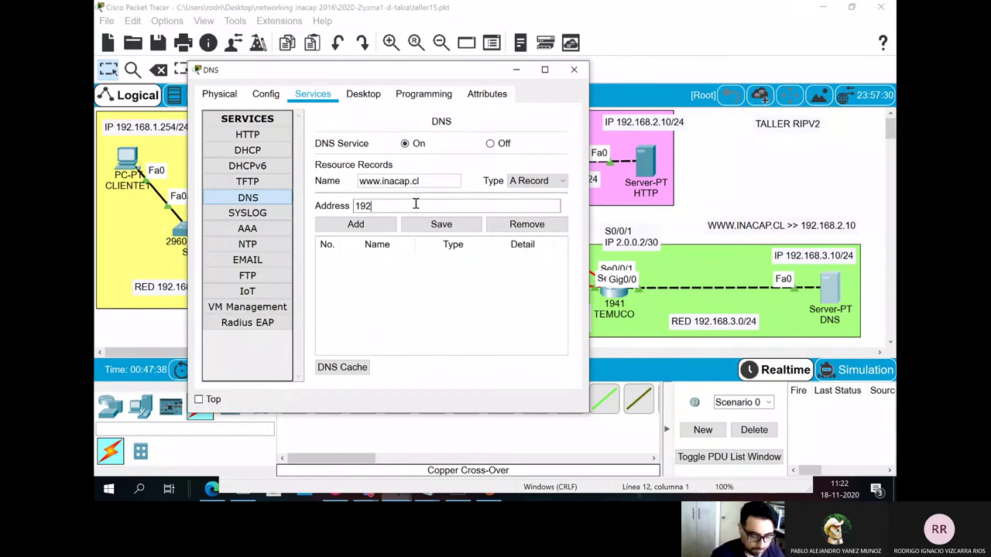
type(".168.2.10")
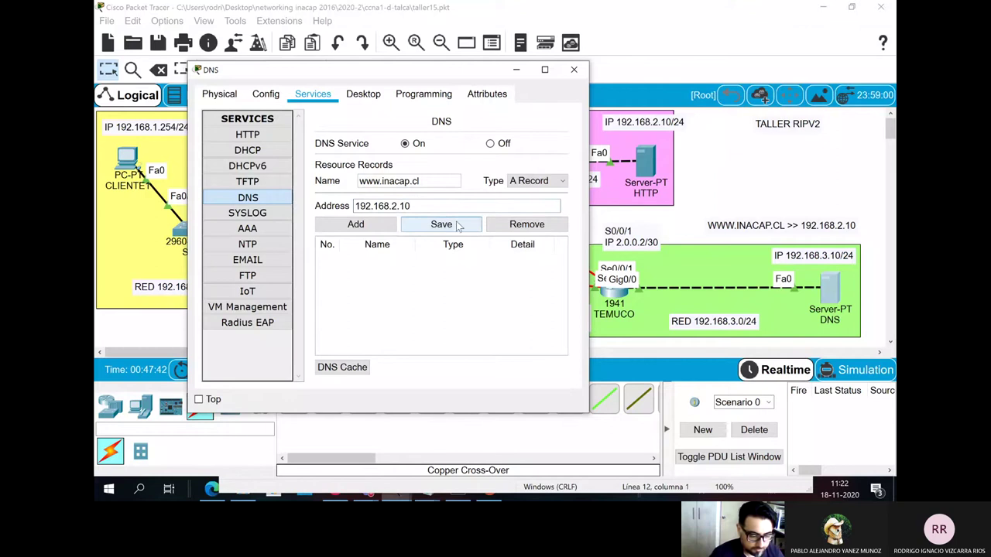
left_click(460, 226)
left_click(406, 267)
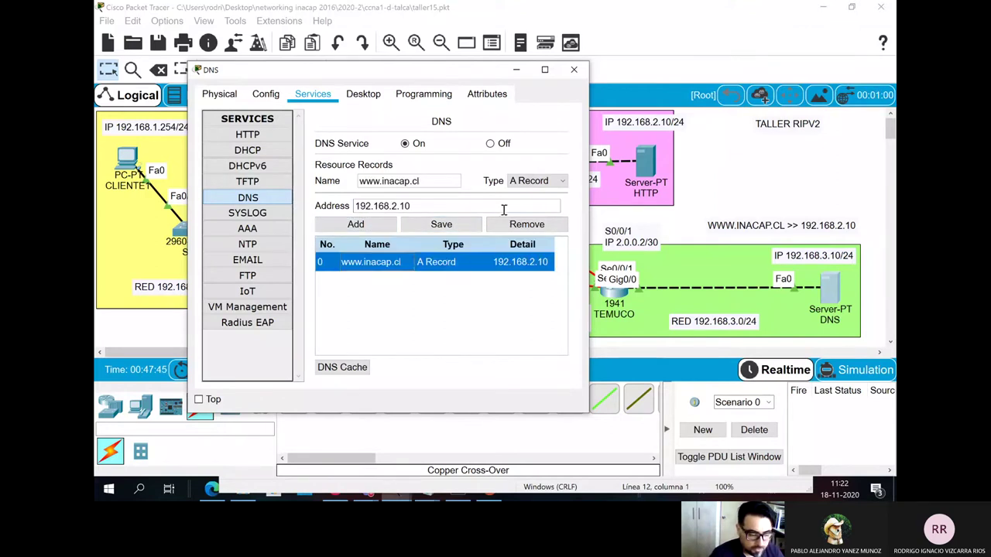
Step: Widen the DNS server's window slightly, move it aside on the workspace, and close it
left_click_drag(589, 133, 609, 133)
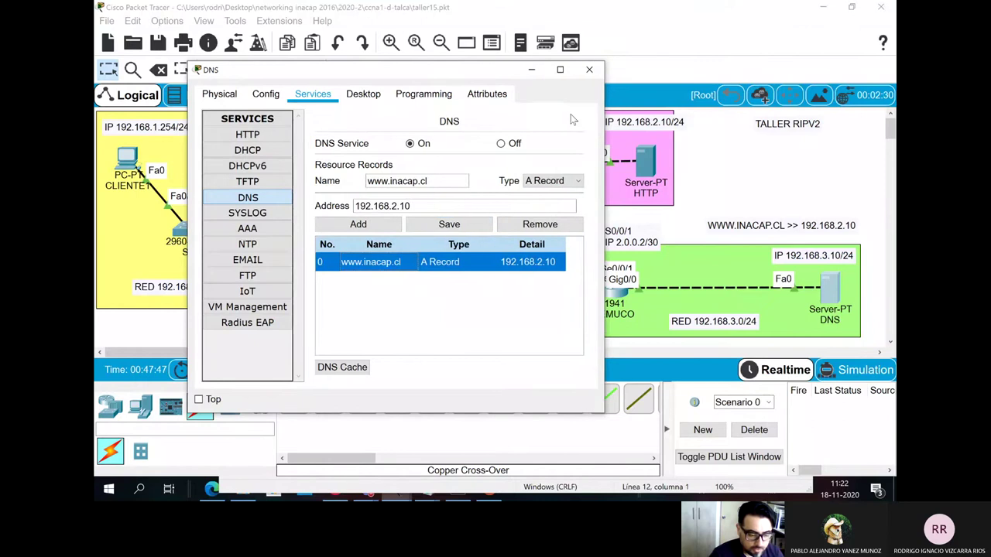
left_click_drag(486, 75, 429, 75)
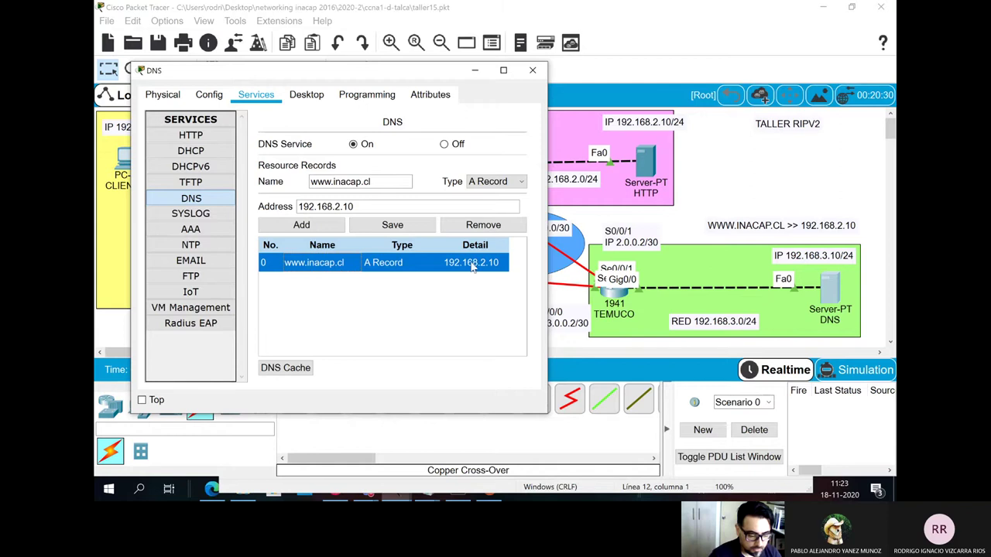
left_click(534, 71)
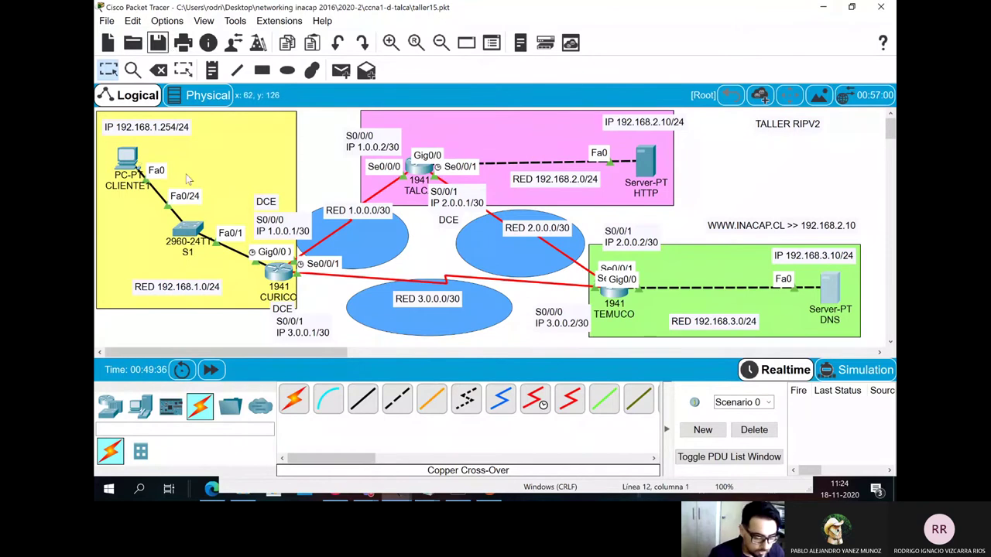
Step: Open a new Notepad document, enter the heading CURICO on its first line, and place it beside the CURICO router
left_click(140, 489)
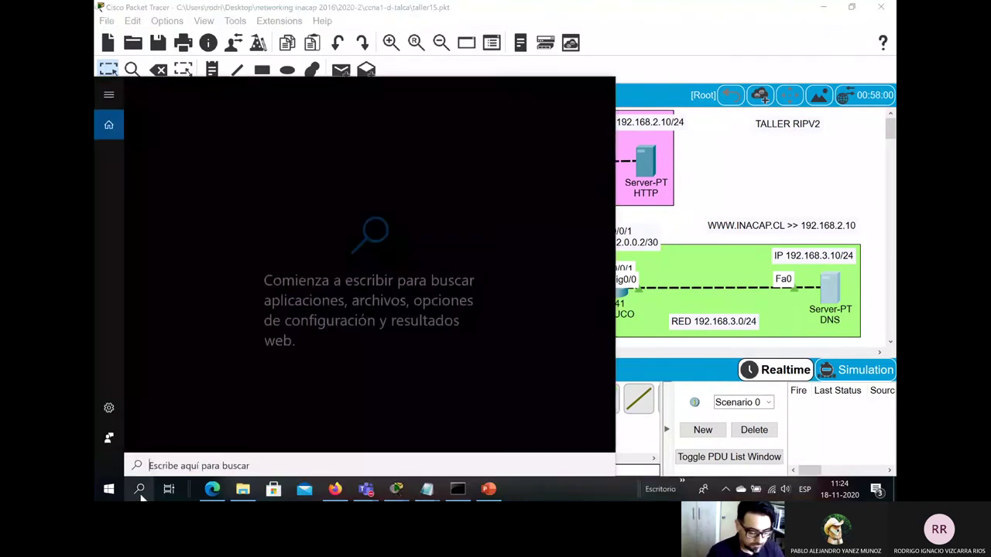
type("bloc")
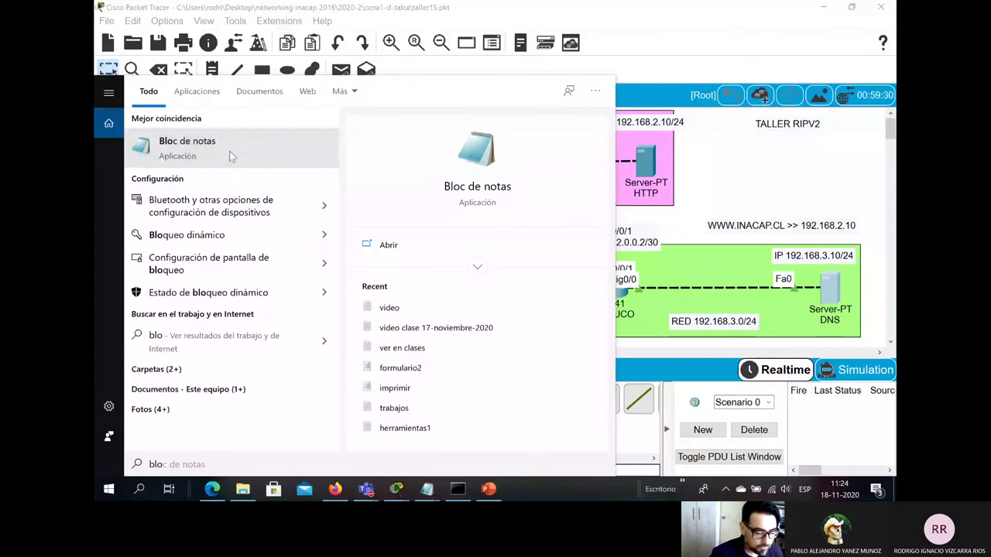
left_click(324, 155)
left_click_drag(324, 155, 541, 127)
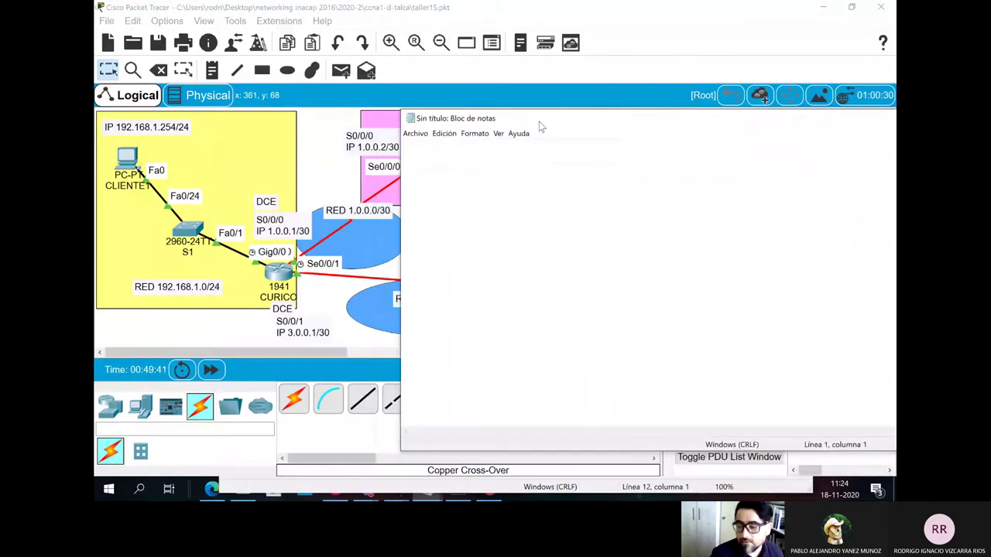
type("CUR")
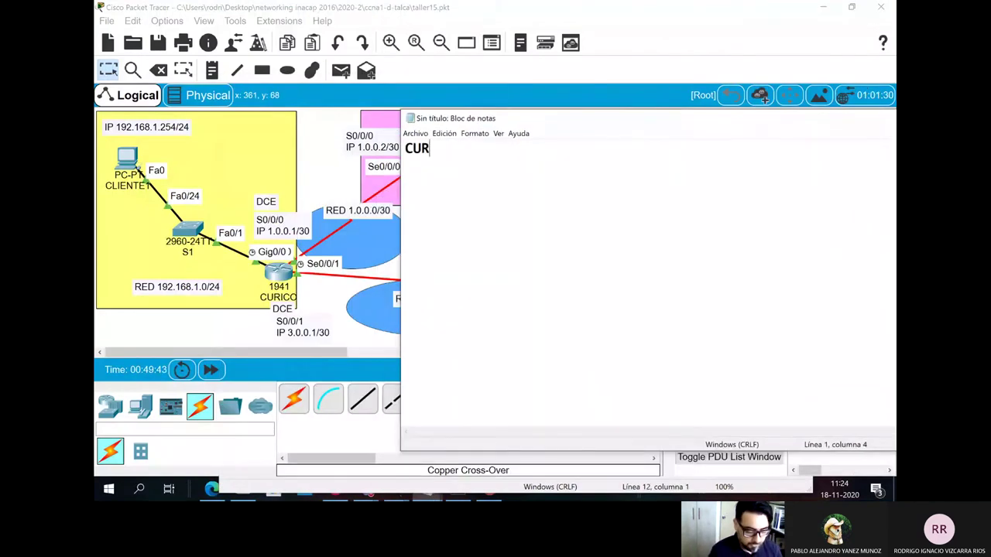
type("ICO")
key("Return")
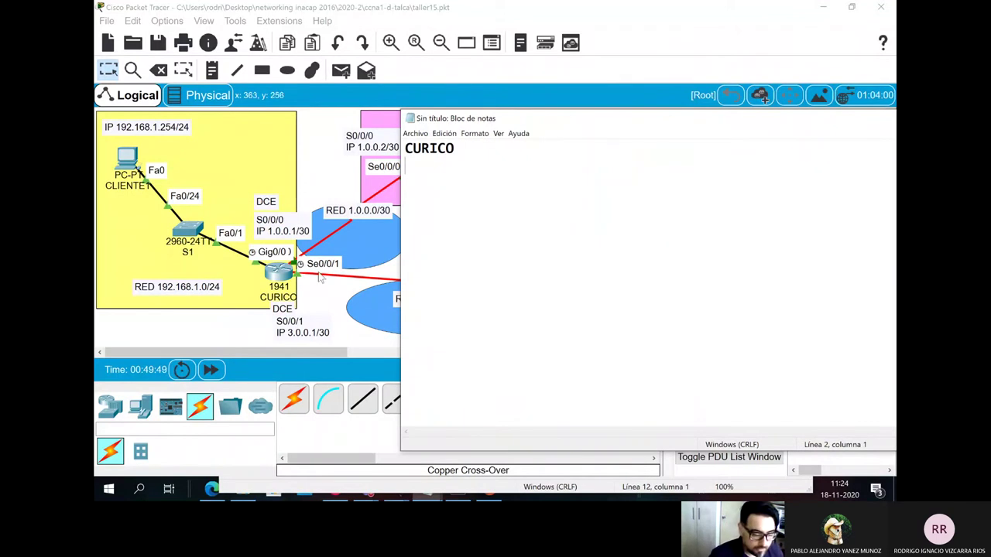
left_click_drag(553, 122, 591, 112)
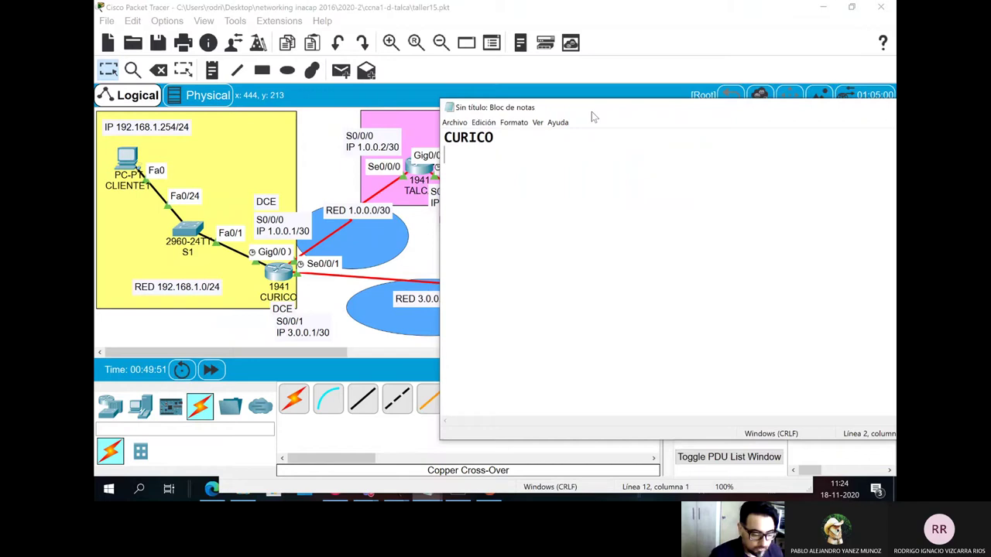
Step: Open the CURICO router's command line and enter privileged mode with the enable command
left_click(278, 271)
key("Return")
key("Return")
key("Return")
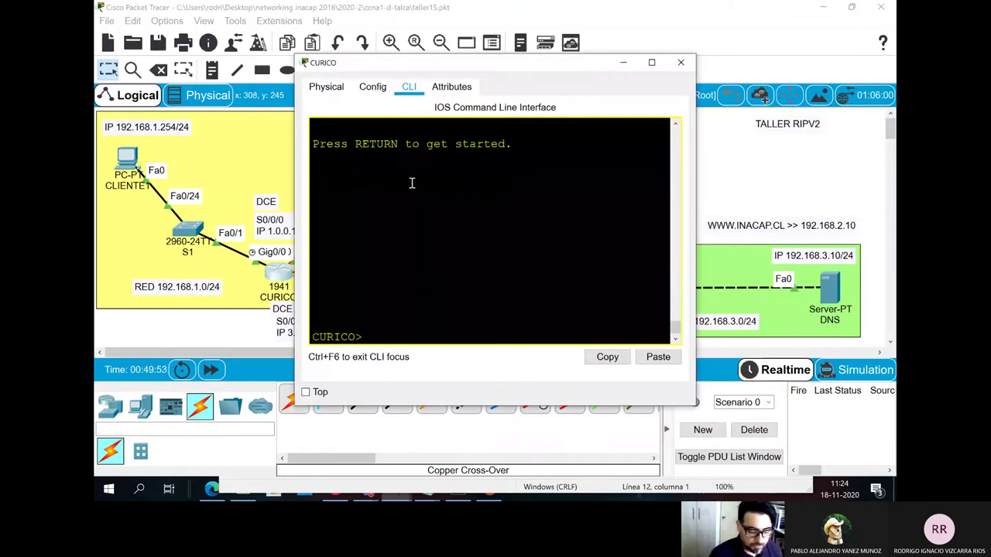
type("ena")
key("Tab")
key("Return")
key("Return")
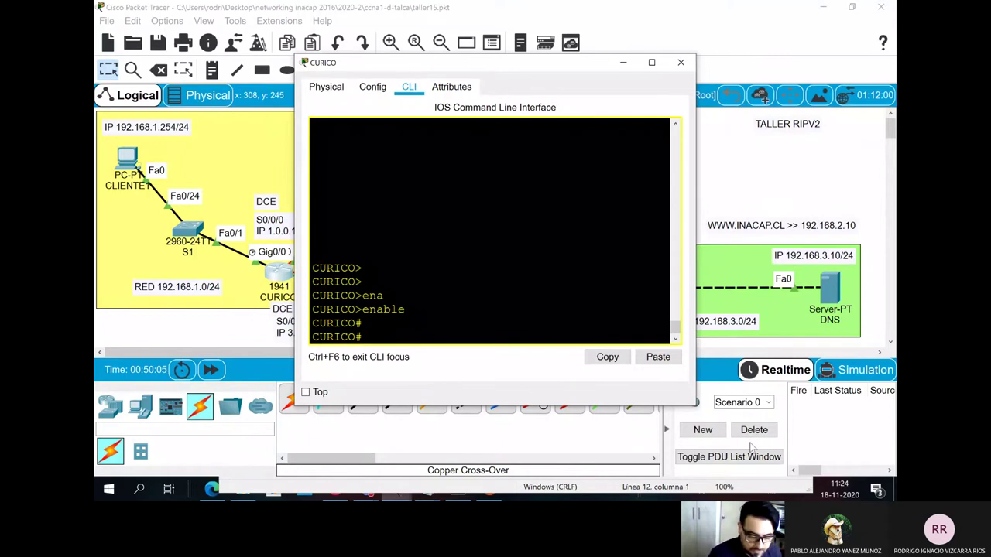
Step: Minimize the video notes, discard the old untitled TALCA route note without saving, and bring the CURICO note back beside the router window
left_click_drag(569, 63, 421, 65)
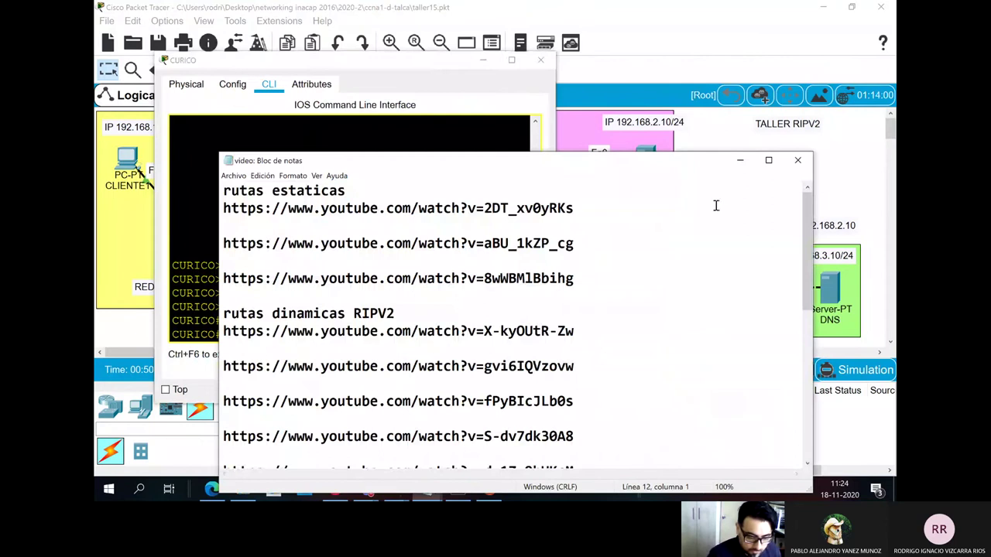
left_click(732, 161)
mouse_move(426, 489)
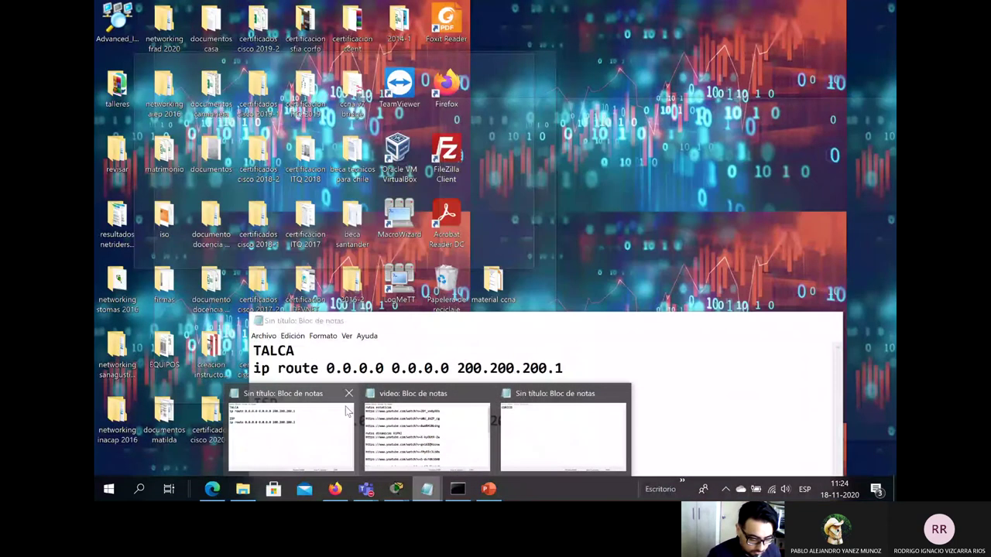
left_click(348, 393)
key("n")
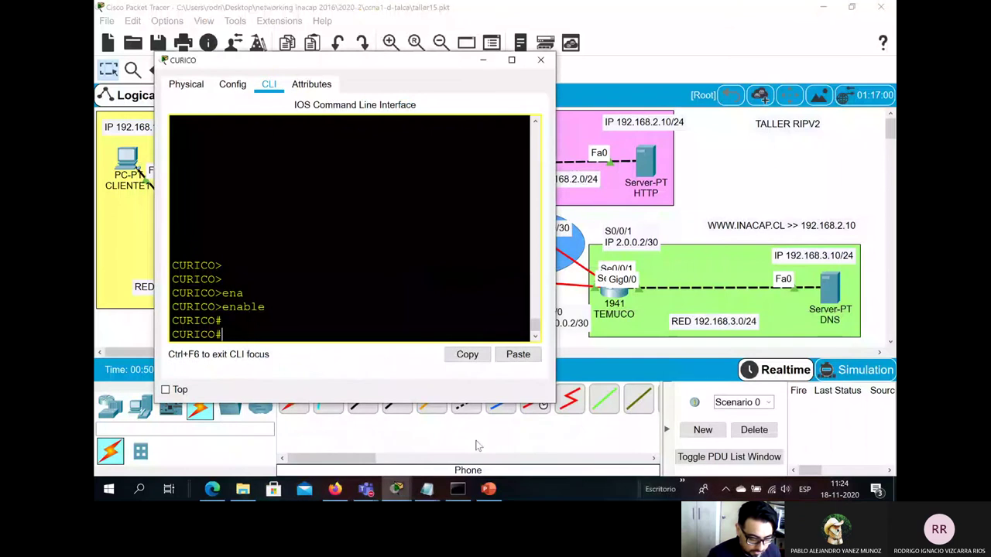
left_click(456, 442)
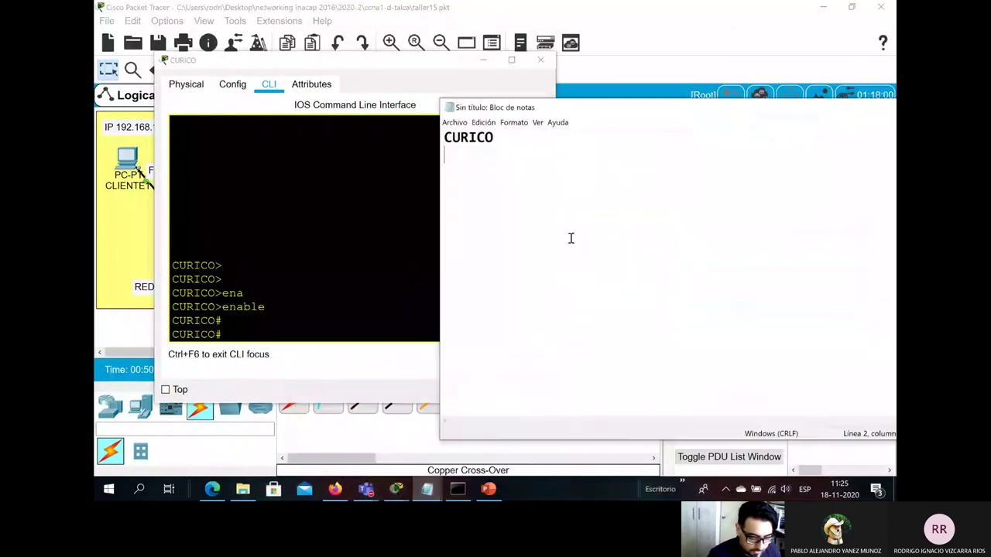
Step: Display the CURICO router's routing table with show ip route
left_click(304, 335)
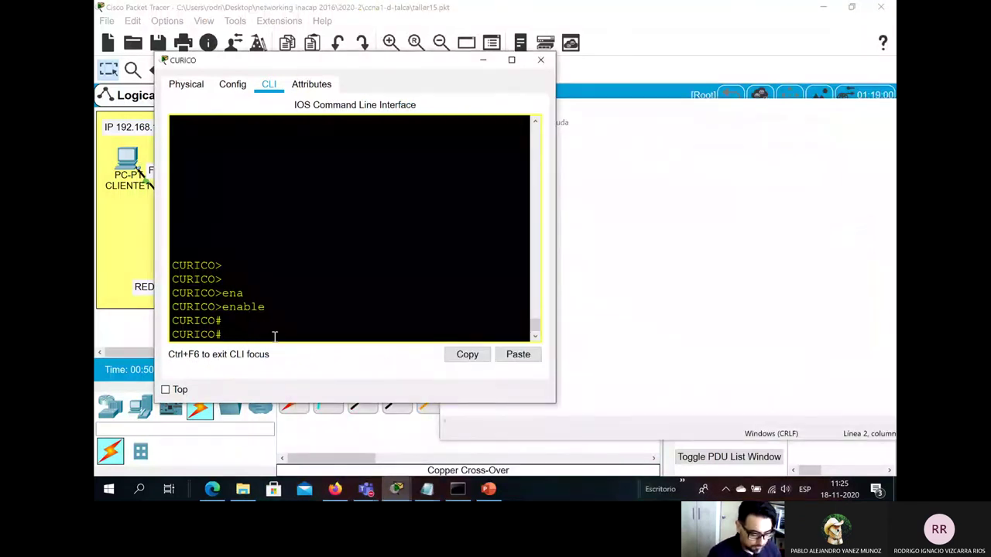
type("sh")
key("Tab")
type("ip")
key("Tab")
type("ro")
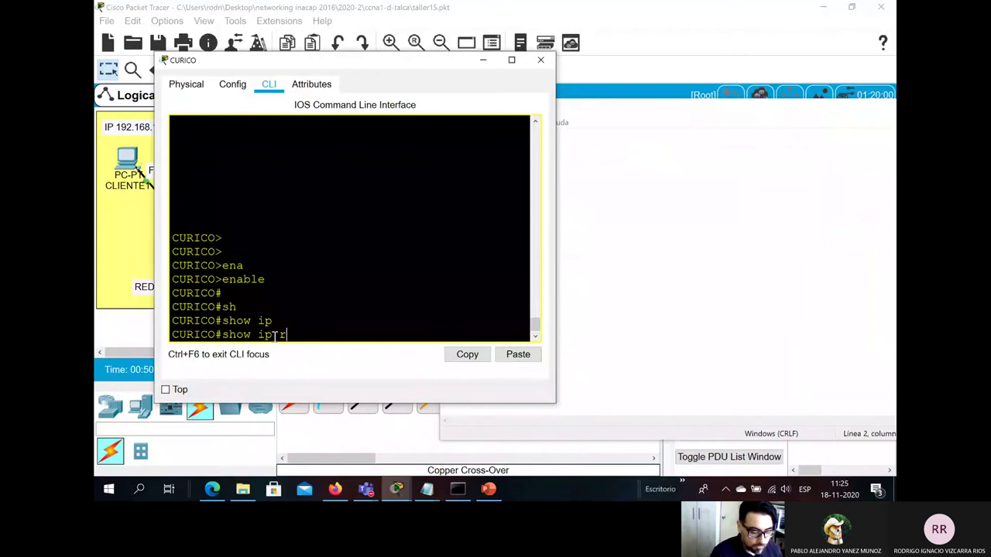
key("Tab")
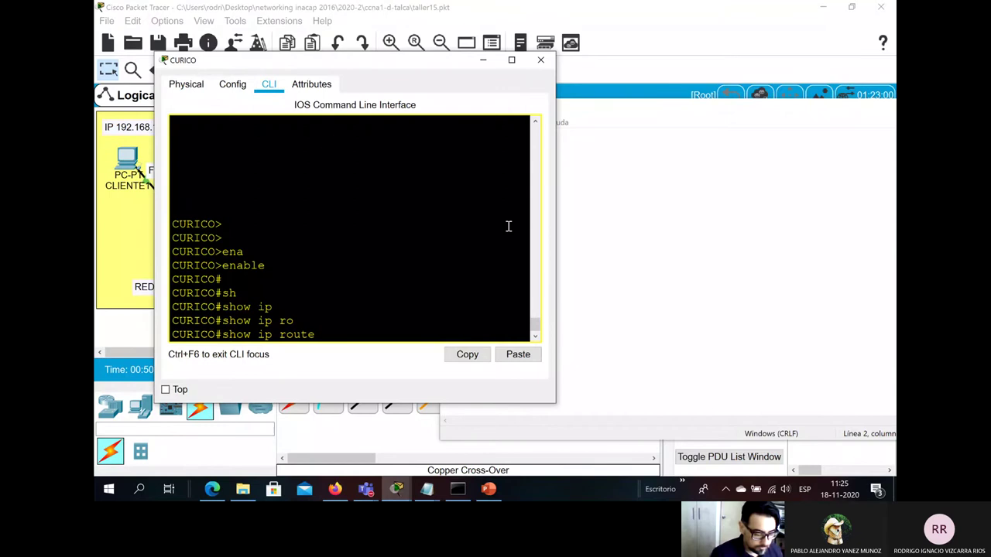
key("Return")
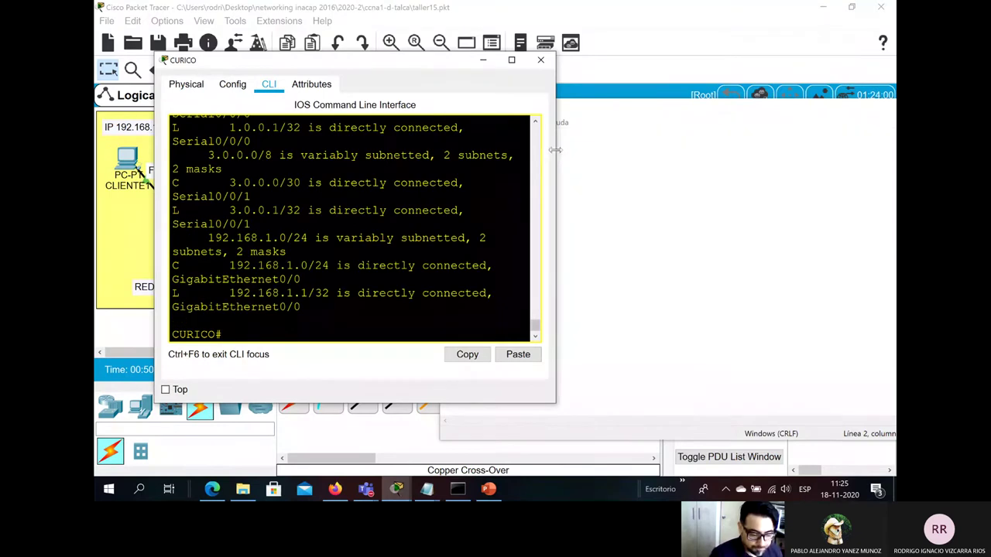
Step: Widen the CURICO router's CLI window so each route fits on one line, and shift it away from the Notepad window
left_click_drag(555, 149, 671, 150)
left_click(729, 120)
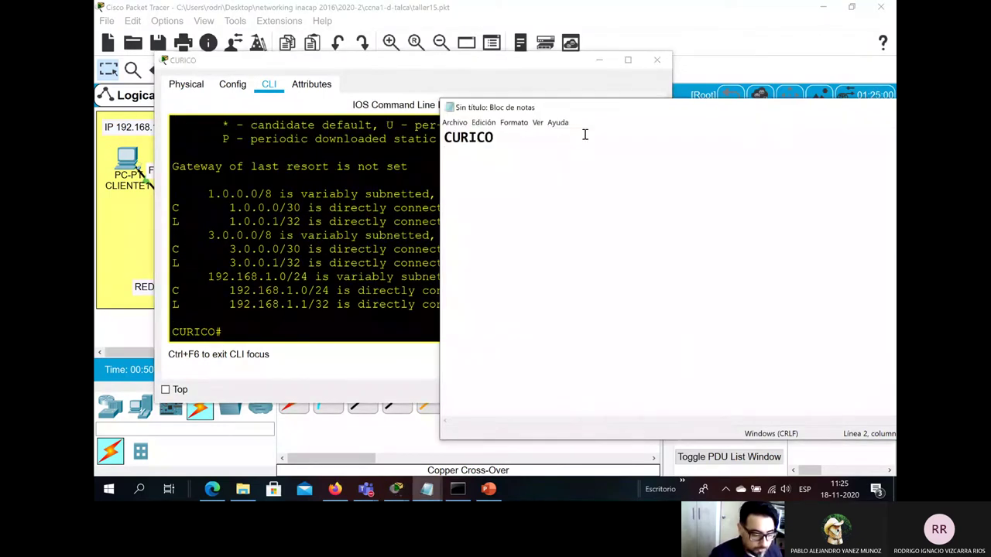
left_click_drag(381, 66, 295, 65)
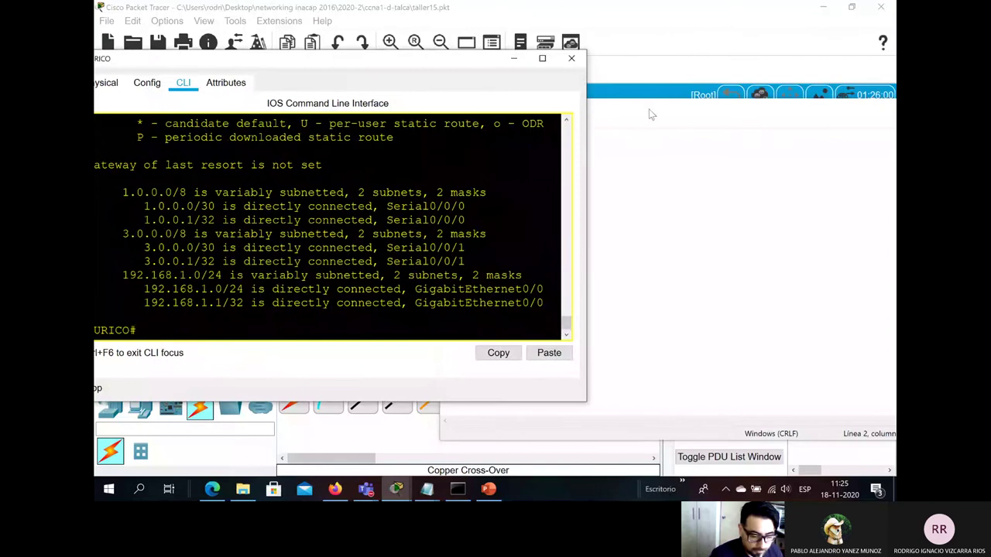
key("alt+Tab")
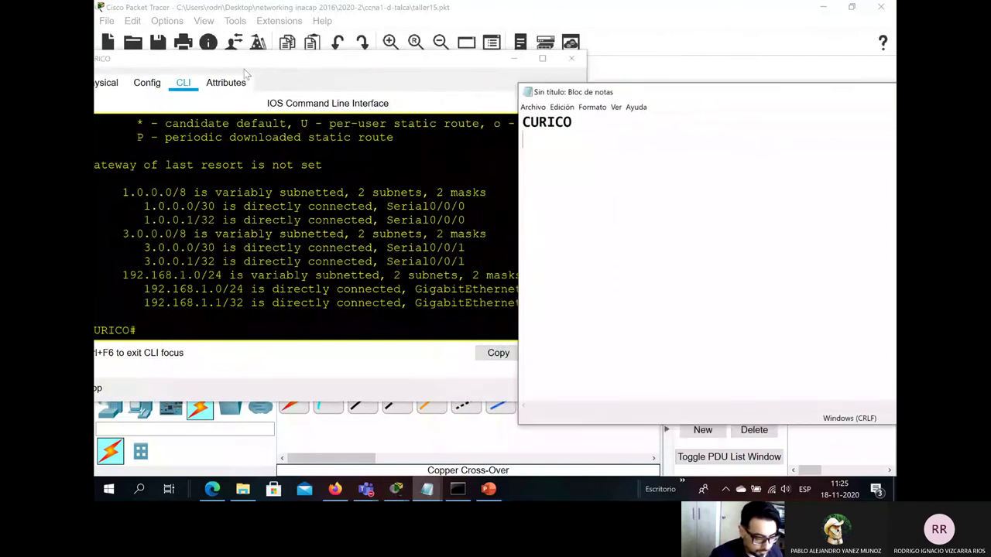
left_click_drag(247, 60, 289, 60)
left_click(761, 59)
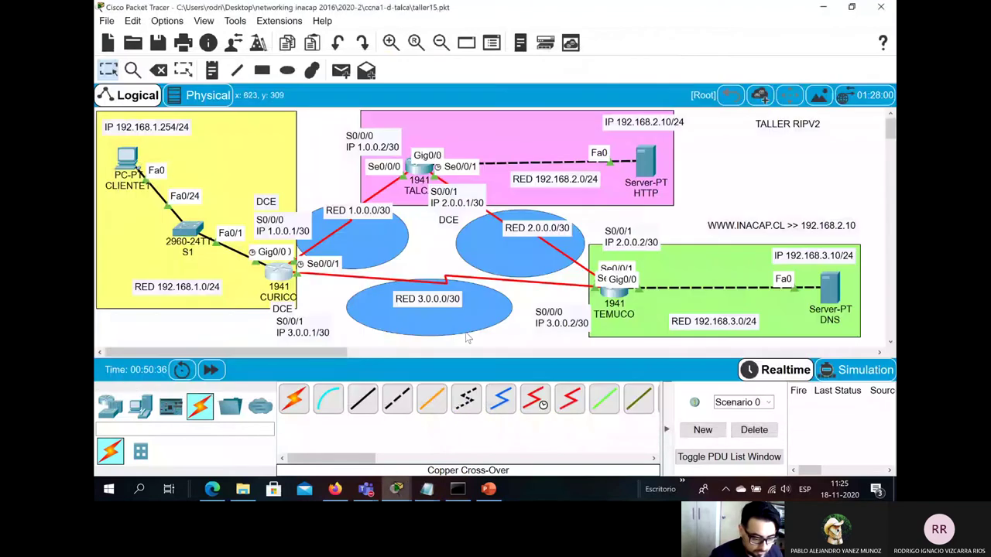
Step: Set the CURICO window to stay on top and place the Notepad beside it, ready for text below the CURICO heading
left_click(281, 263)
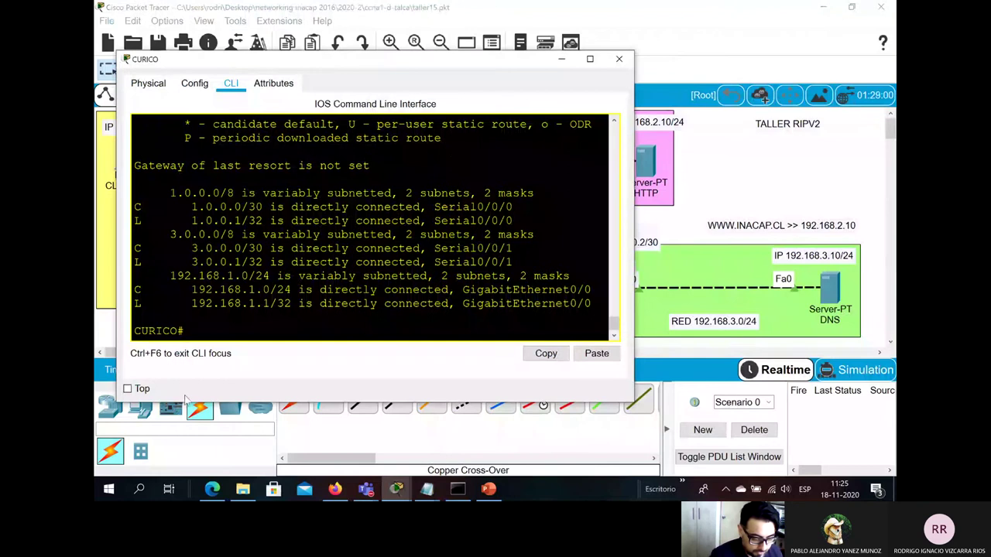
left_click(138, 390)
mouse_move(426, 489)
left_click(457, 442)
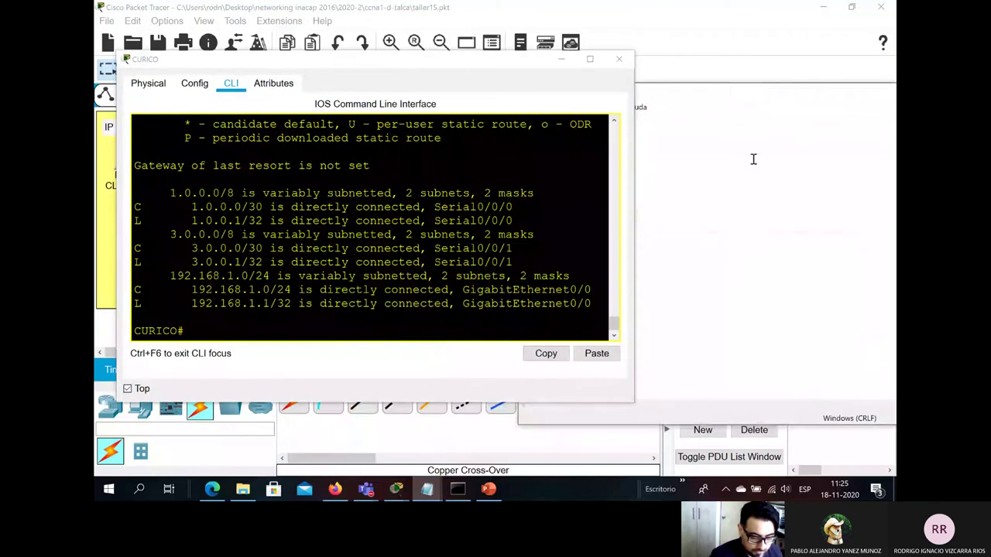
left_click_drag(719, 100, 844, 33)
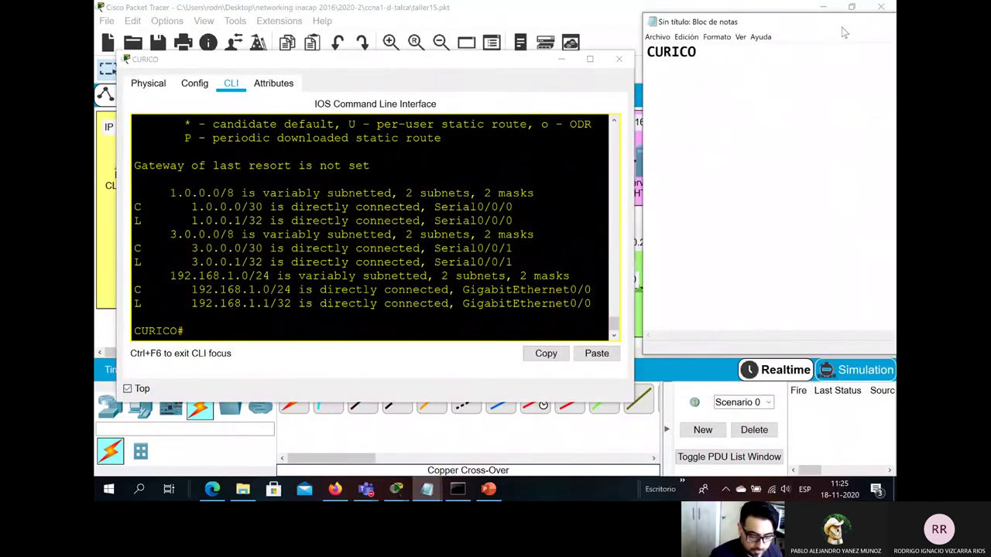
left_click(721, 69)
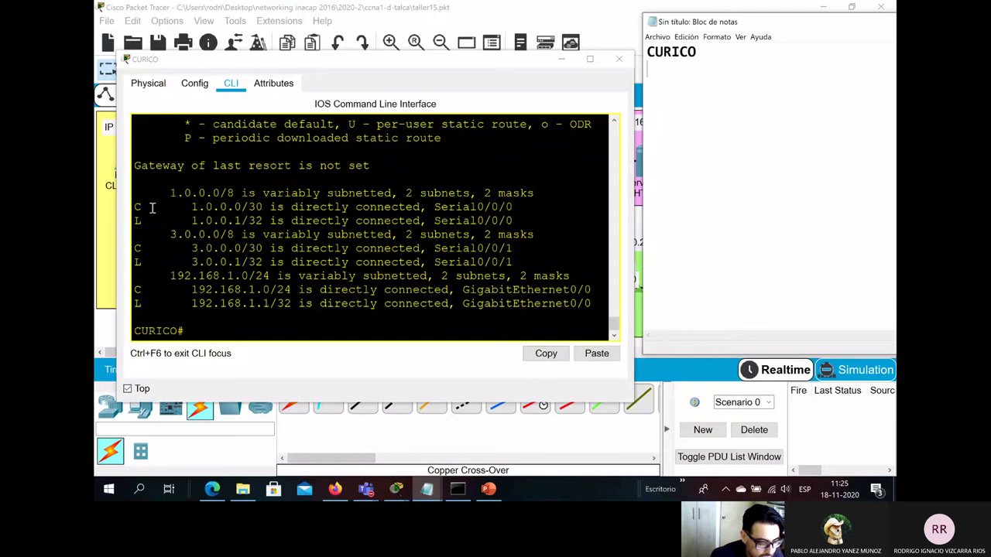
Step: List CURICO's directly connected networks under its heading in the notes: 1.0.0.0/30, 3.0.0.0/30 and 192.168.1.0/24
left_click_drag(135, 208, 546, 212)
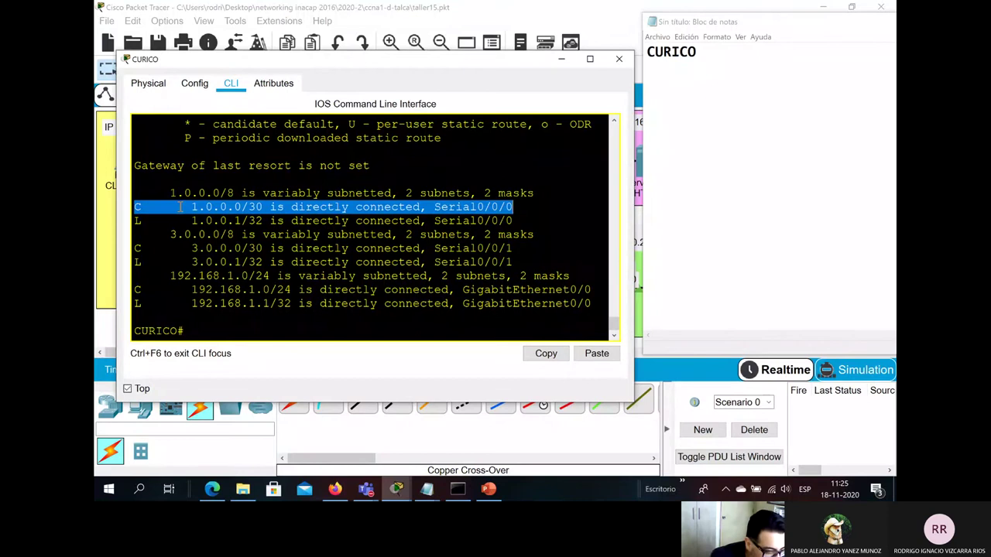
left_click(145, 206)
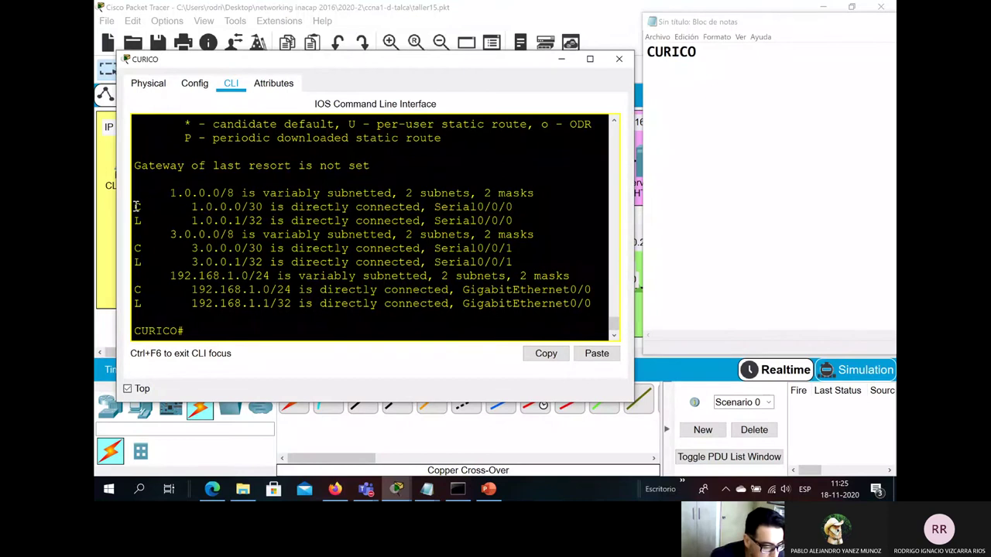
left_click_drag(135, 206, 264, 206)
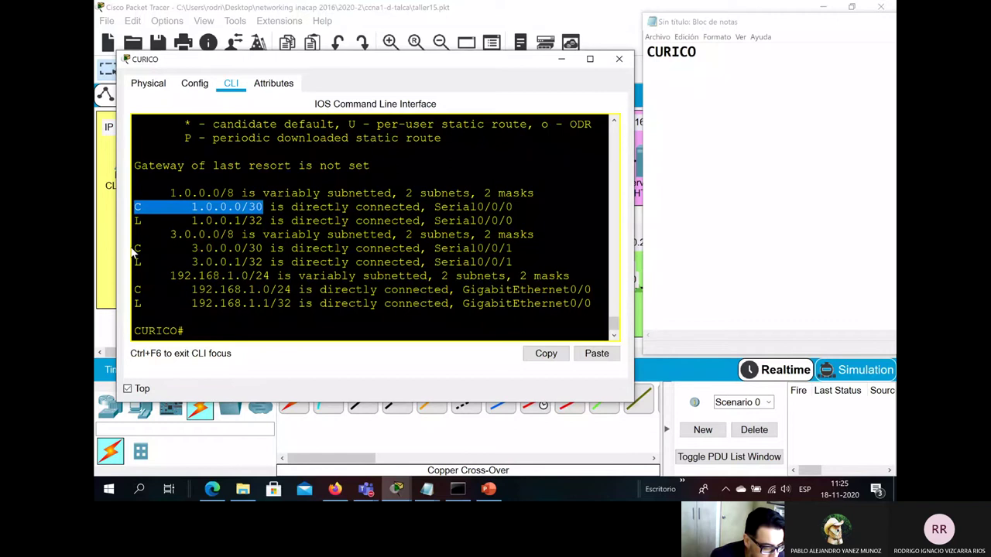
left_click_drag(135, 248, 264, 247)
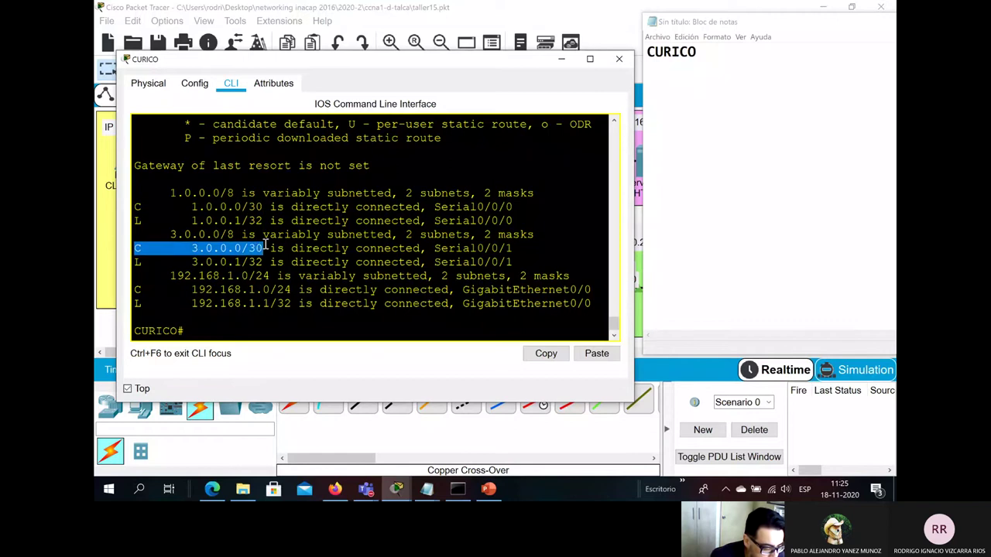
left_click_drag(136, 290, 294, 288)
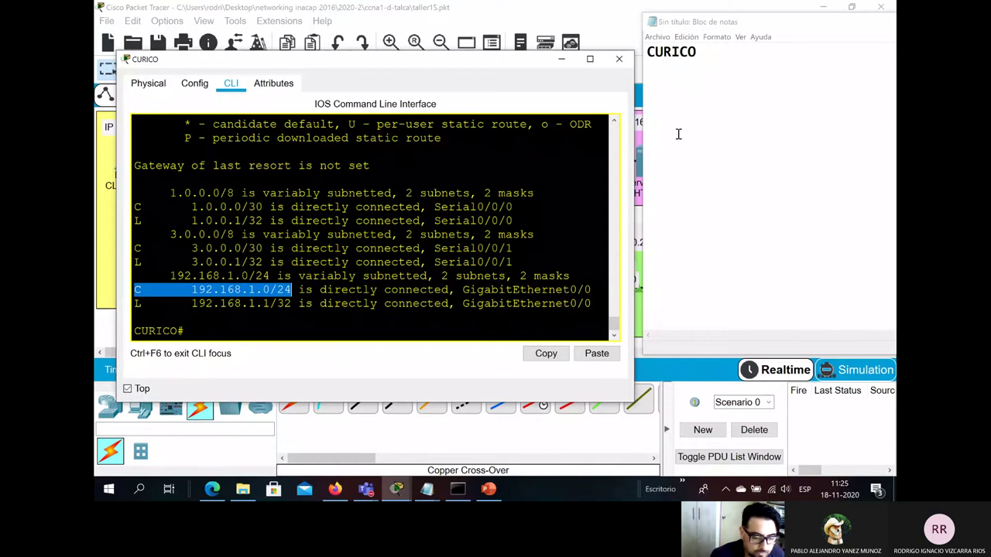
left_click(686, 95)
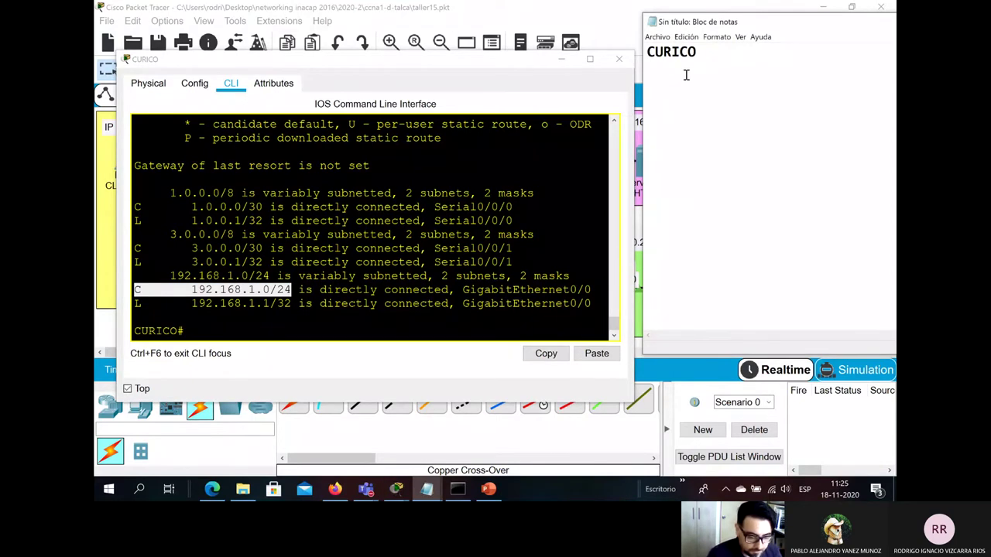
type("1.0.")
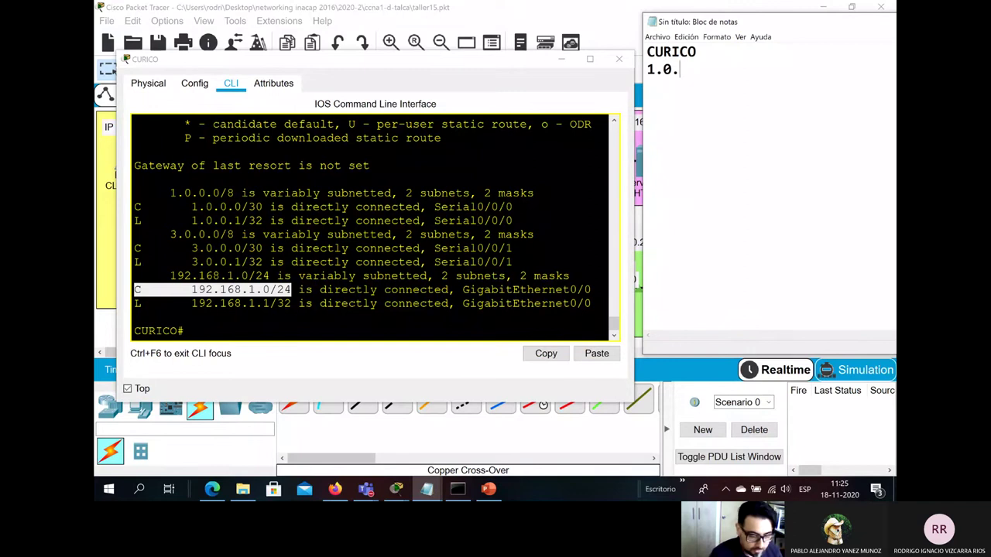
type("0.0/30 ")
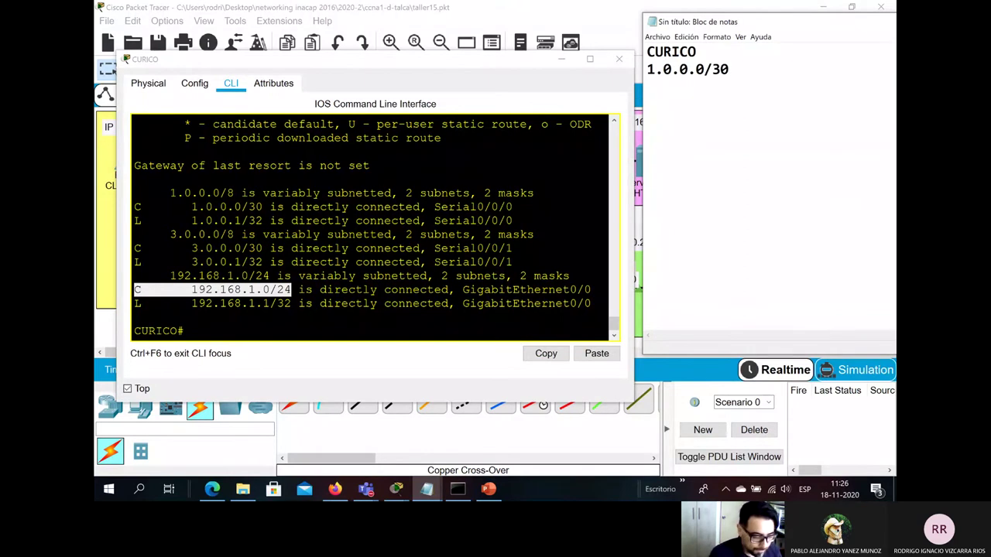
type("3.0.0.0")
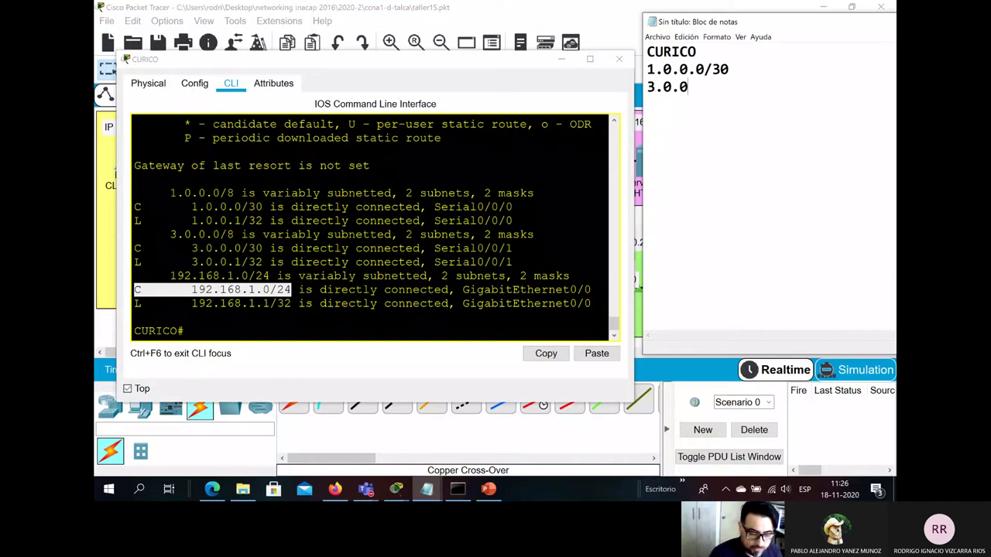
type("/30 ")
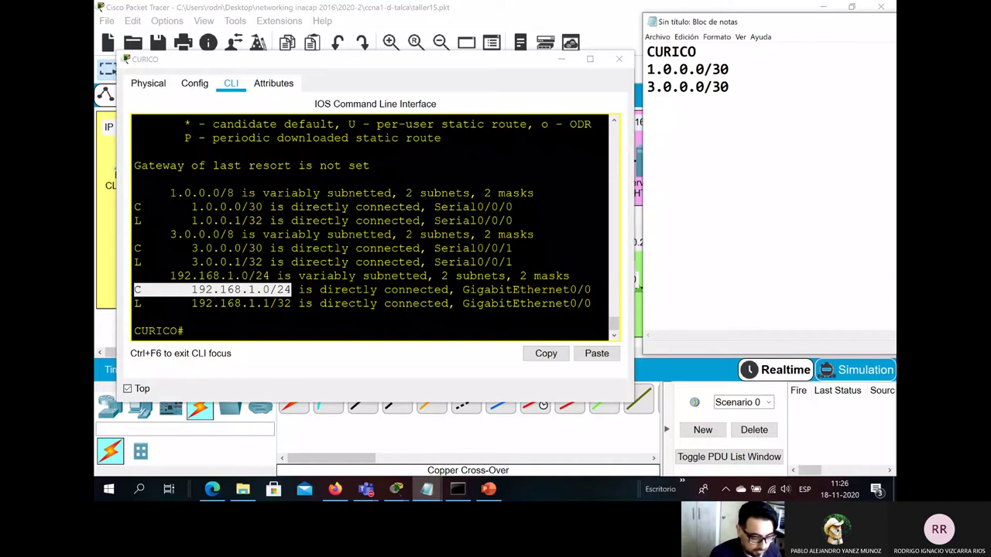
type("192.16")
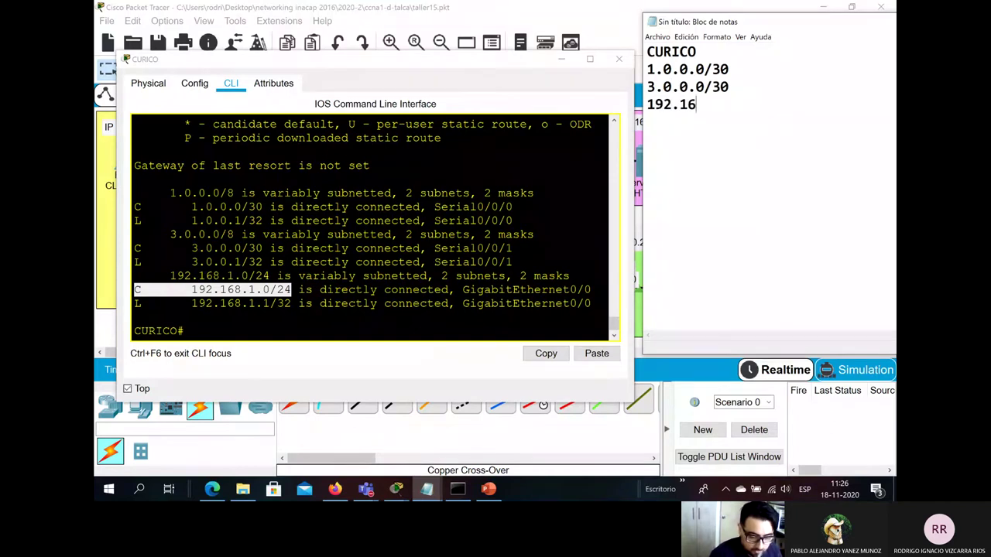
type("8")
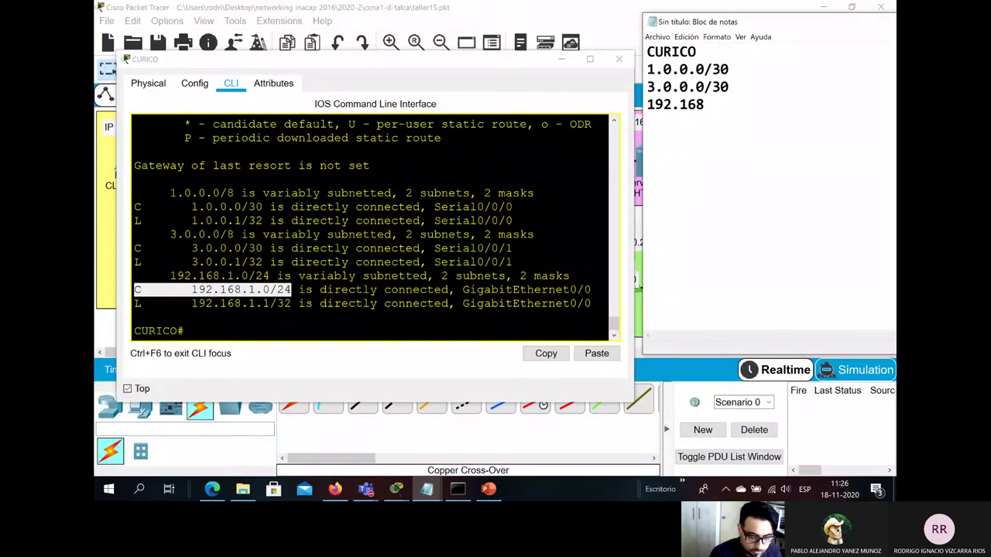
type(".1.0/24")
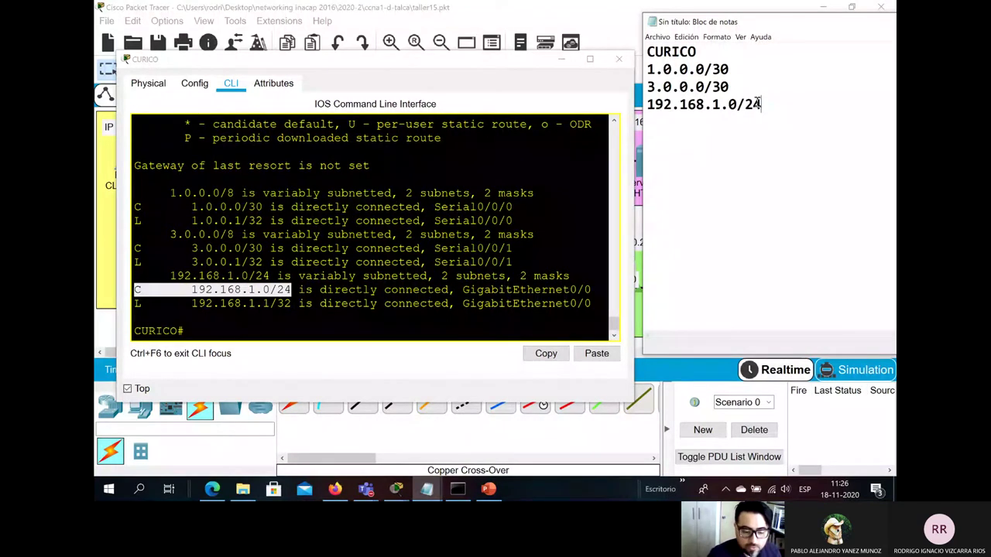
Step: Leave a blank line below the network list and check the entries against the C routes in CURICO's routing table
left_click_drag(762, 104, 647, 69)
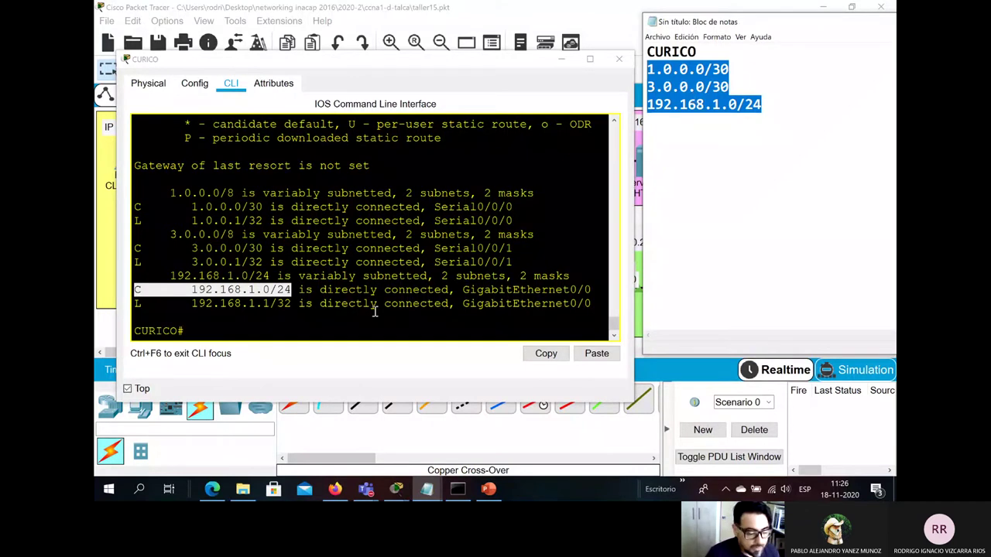
left_click(778, 106)
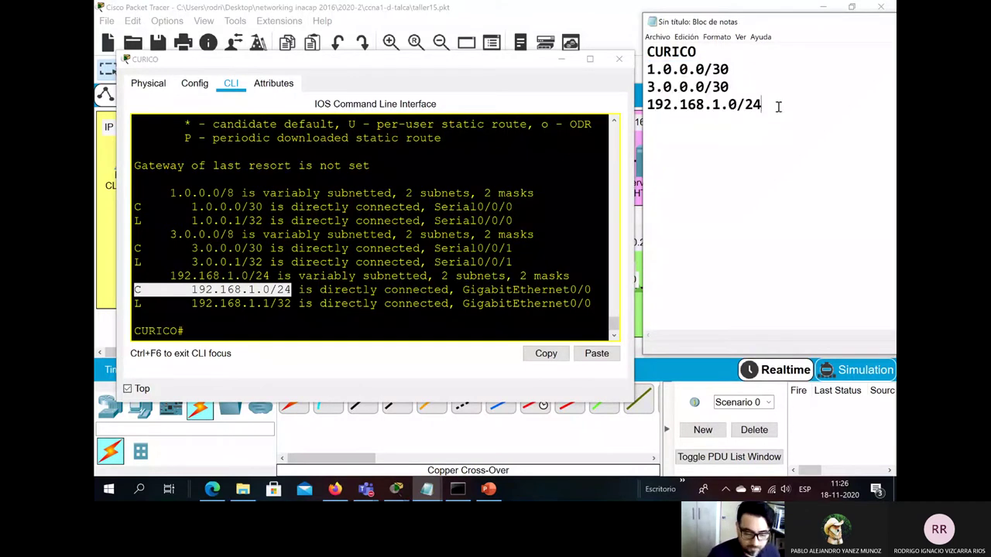
key("Return")
key("Return")
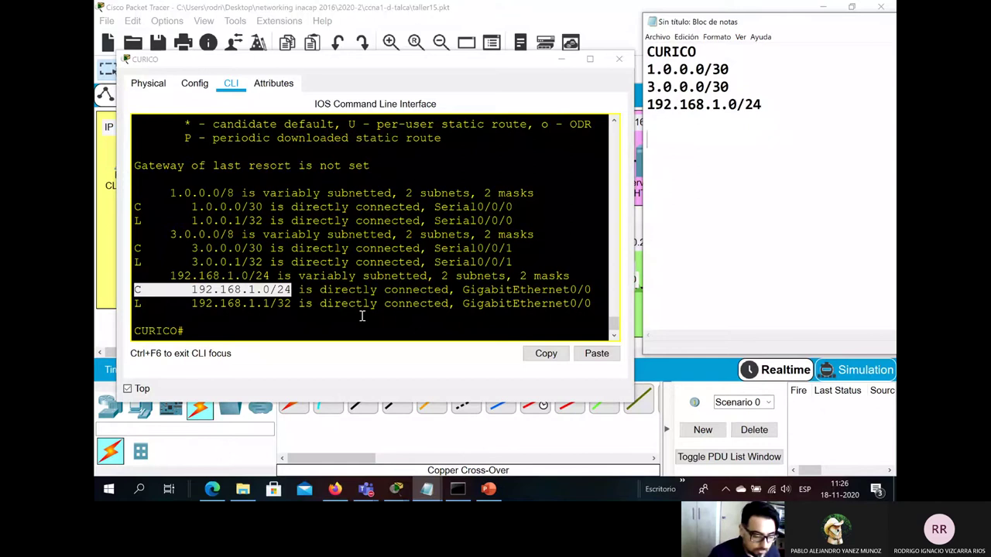
left_click_drag(737, 70, 642, 69)
left_click_drag(733, 86, 644, 88)
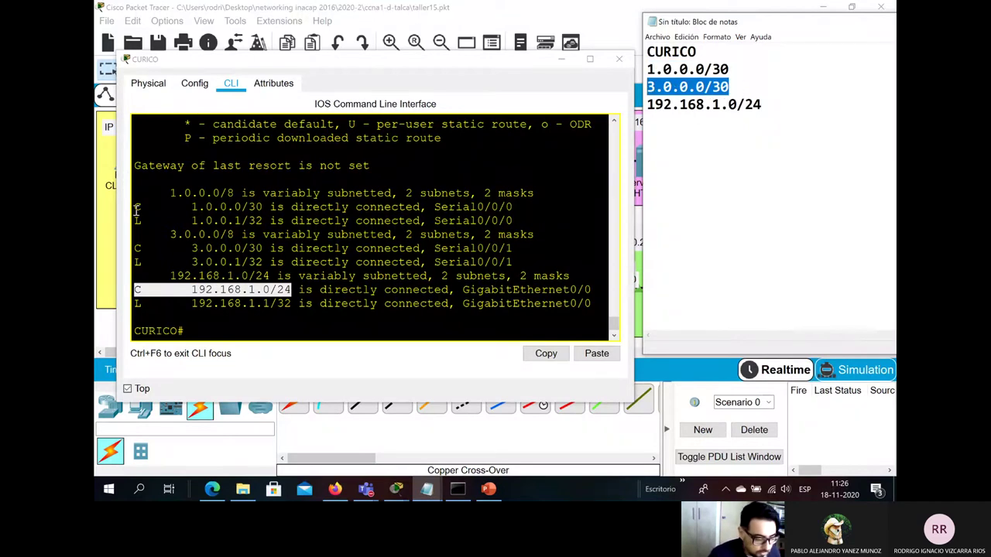
left_click_drag(136, 207, 498, 209)
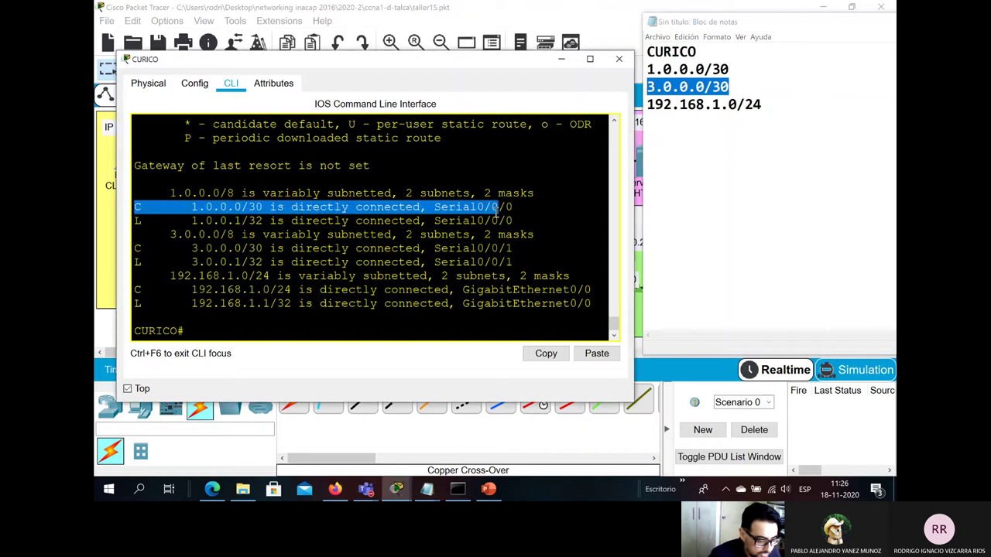
left_click_drag(136, 246, 403, 262)
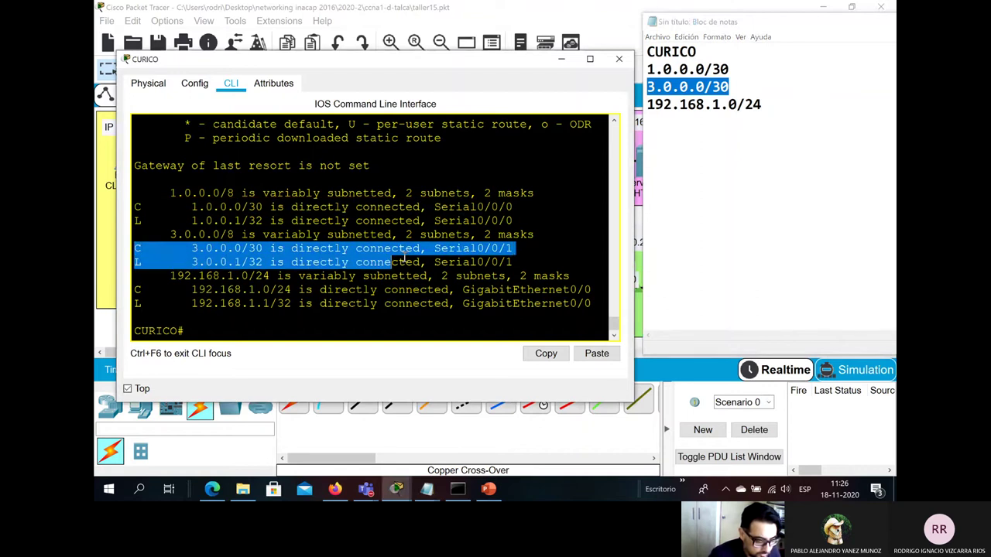
left_click_drag(137, 290, 596, 291)
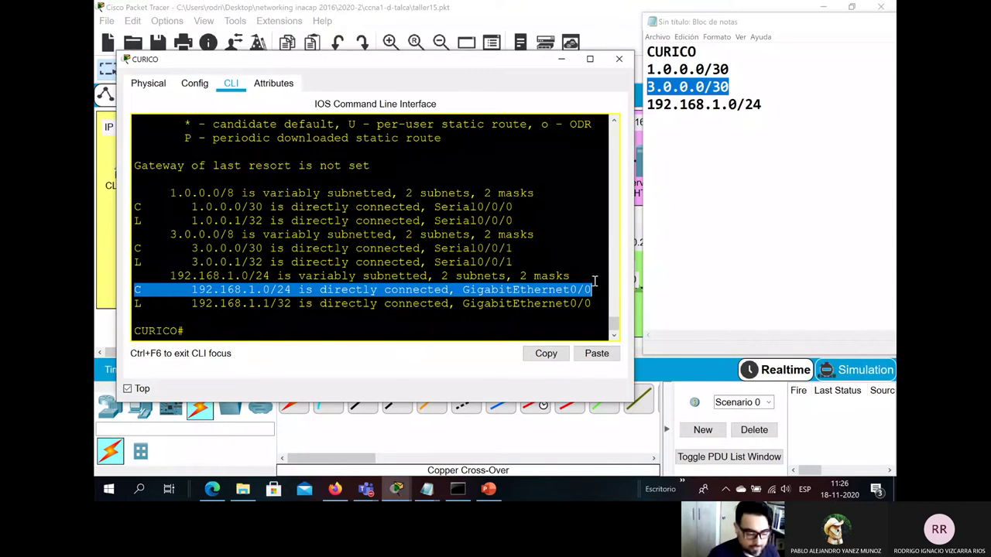
Step: Minimize the CURICO window and add the heading TALCA below the network list in the notes
left_click(561, 59)
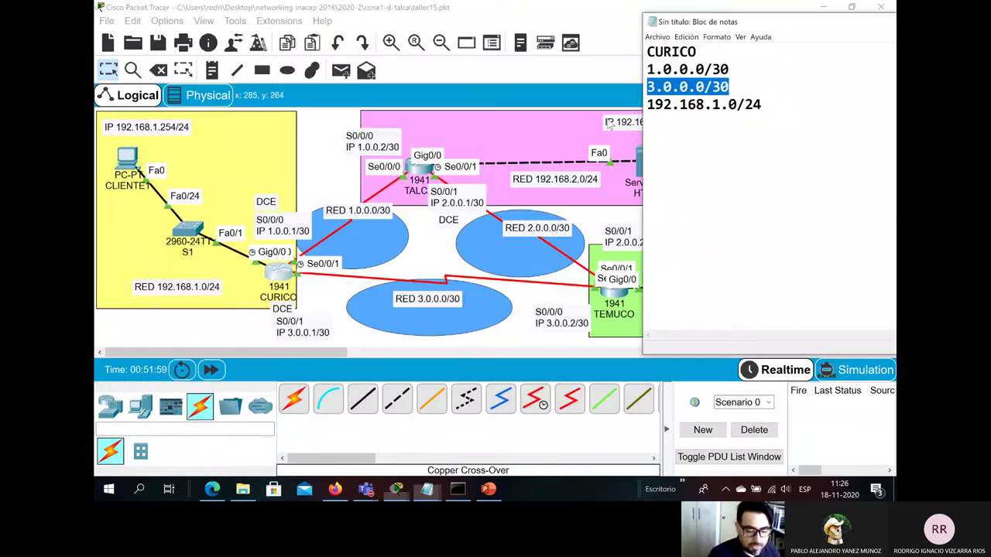
left_click(730, 161)
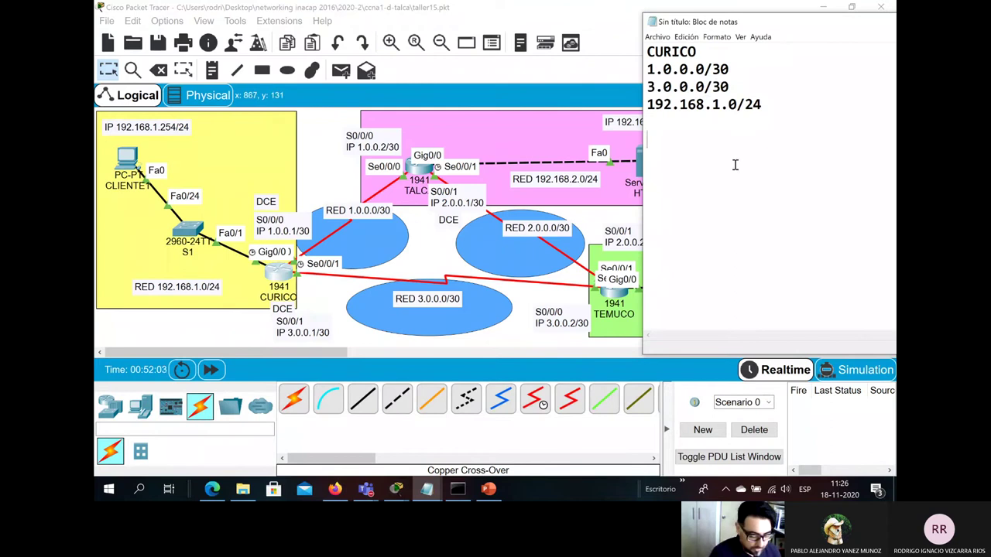
type("TALCA")
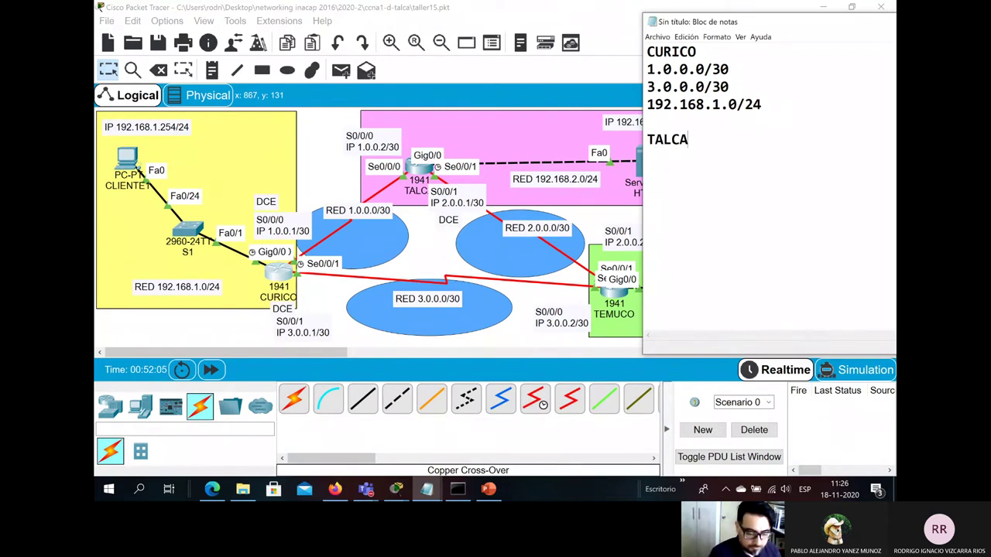
key("Return")
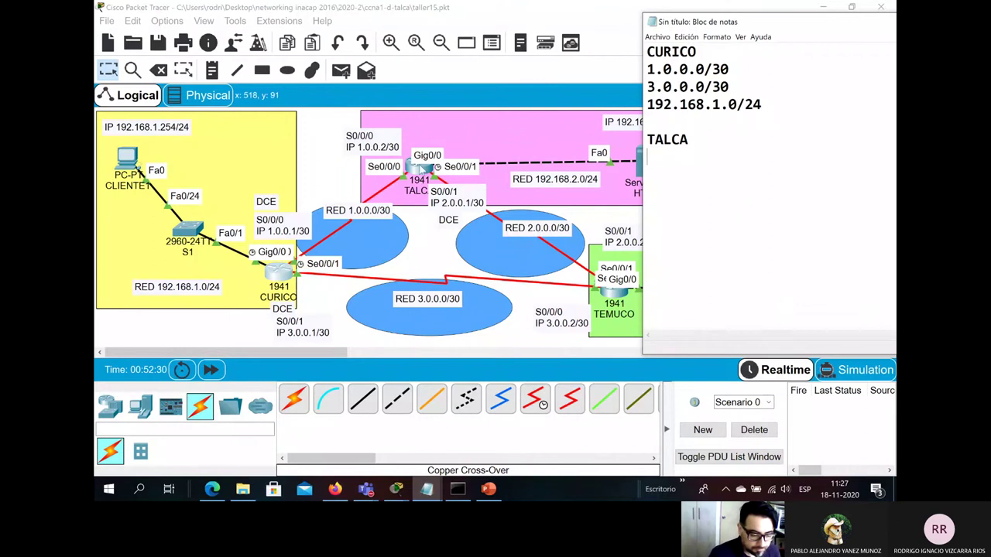
Step: Open the TALCA router's CLI, move its window aside and enter privileged mode with enable
left_click(422, 169)
left_click_drag(494, 60, 346, 52)
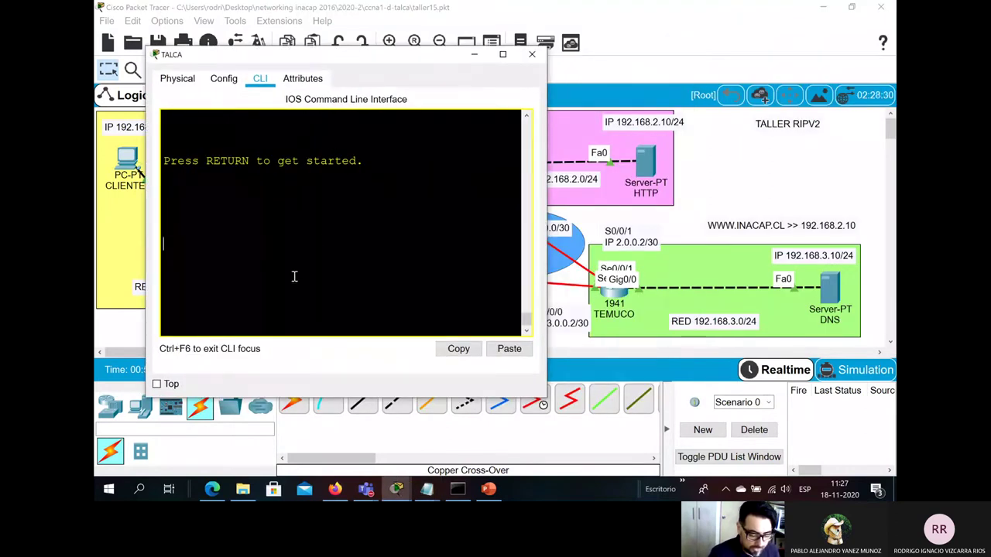
key("Return")
key("Return")
type("ena")
key("Tab")
key("Return")
key("Return")
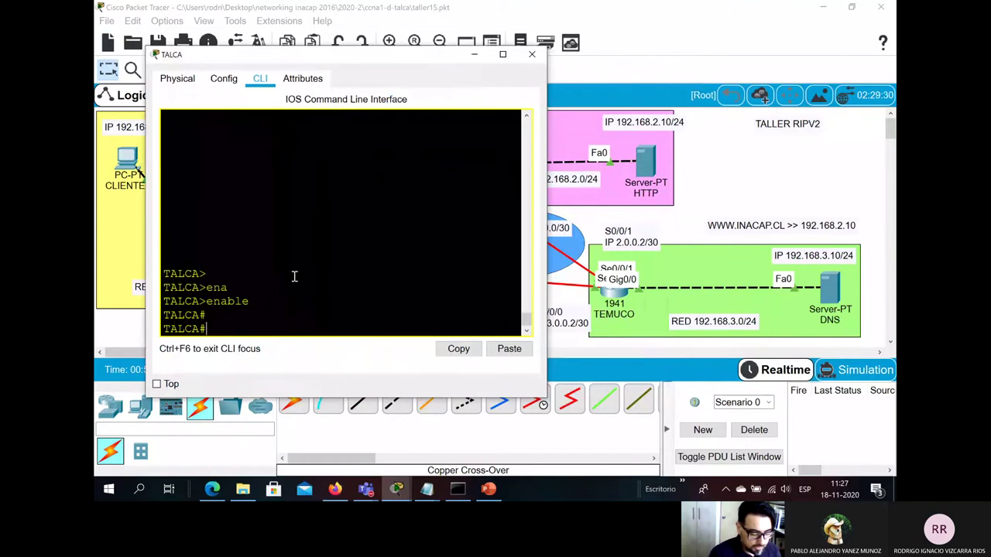
Step: Display TALCA's routing table with show ip route
type("j")
key("BackSpace")
type("h")
key("Tab")
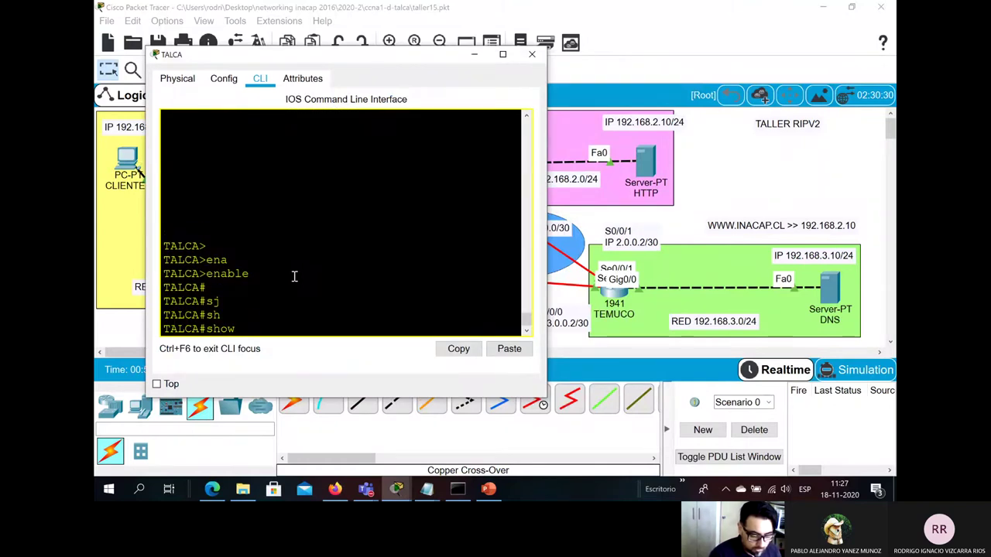
type("ip")
key("Tab")
type("ro")
key("Tab")
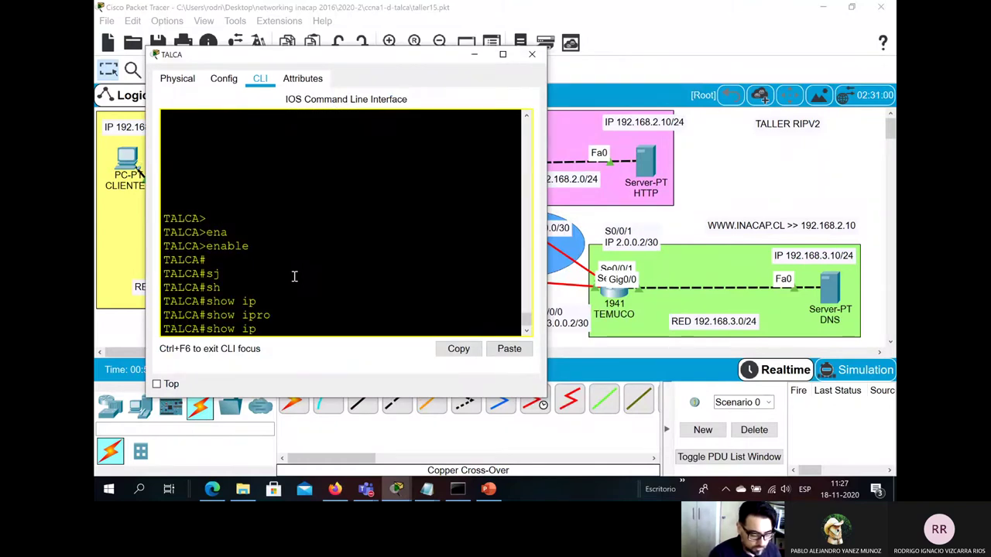
type("ro")
key("Tab")
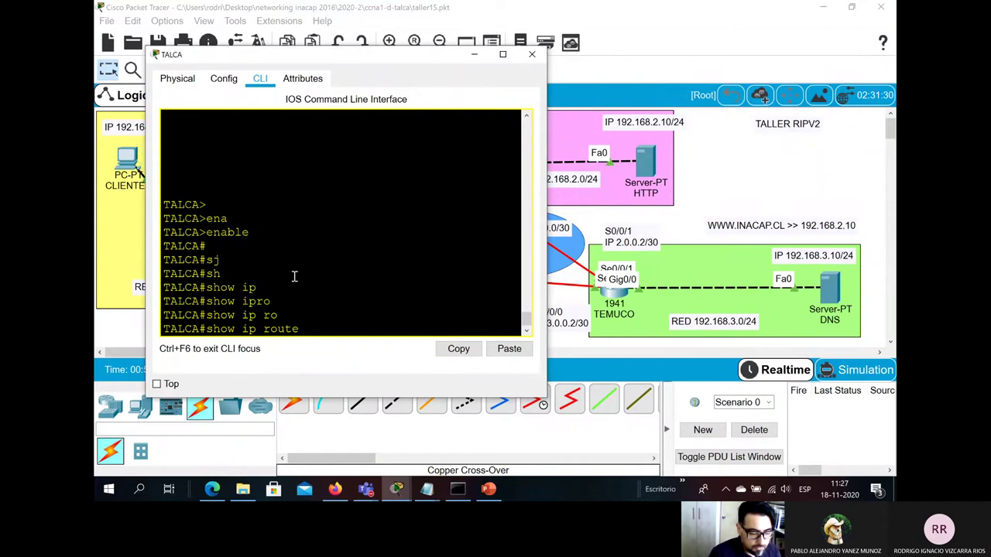
key("Return")
key("Return")
Step: Widen the TALCA window so each route fits on one line, bring up the notes beside it and keep the router window on top
left_click_drag(147, 232, 107, 232)
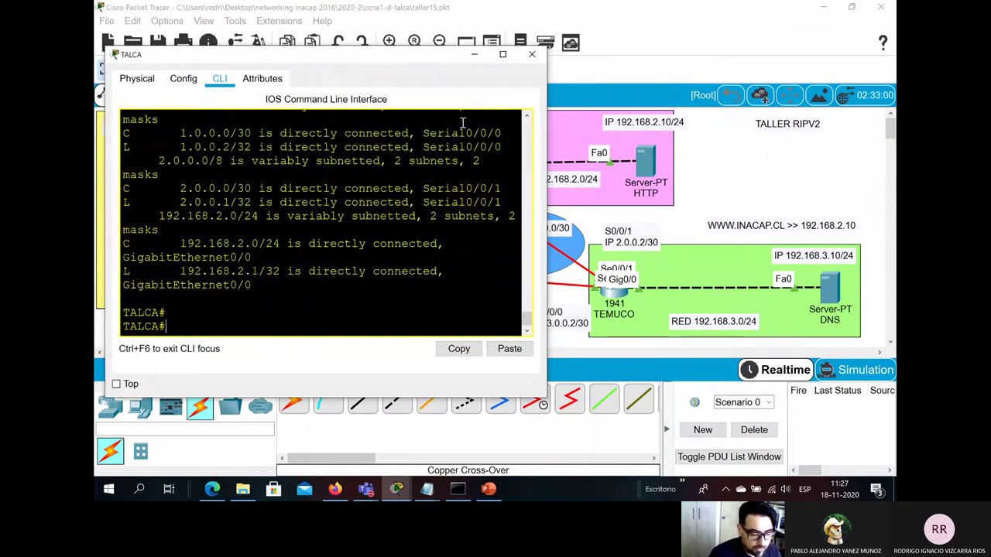
left_click_drag(546, 125, 607, 123)
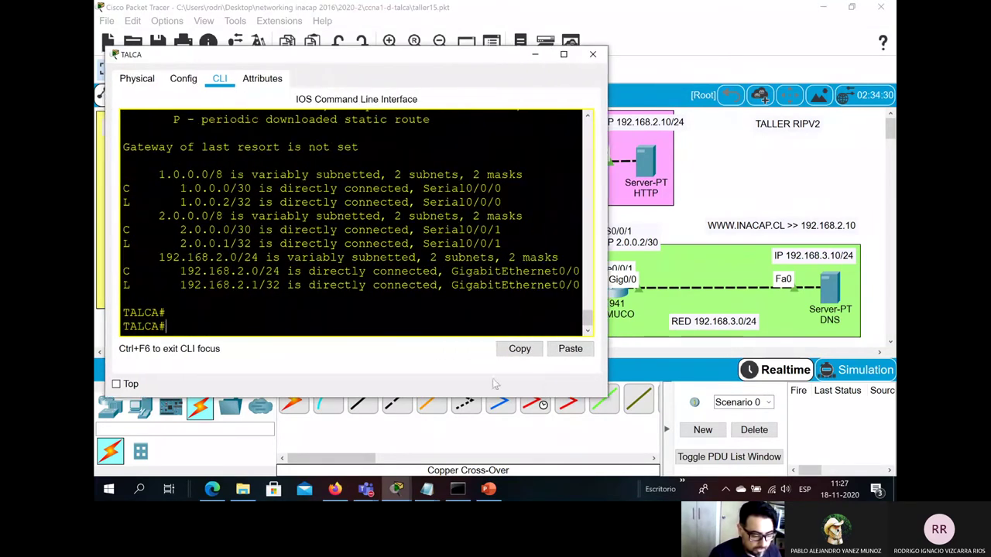
left_click(427, 489)
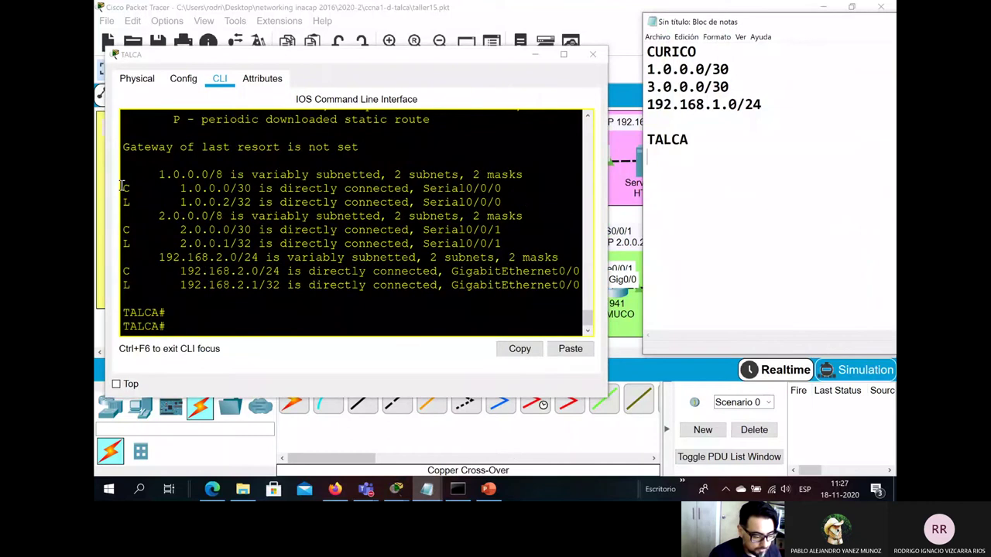
left_click(130, 385)
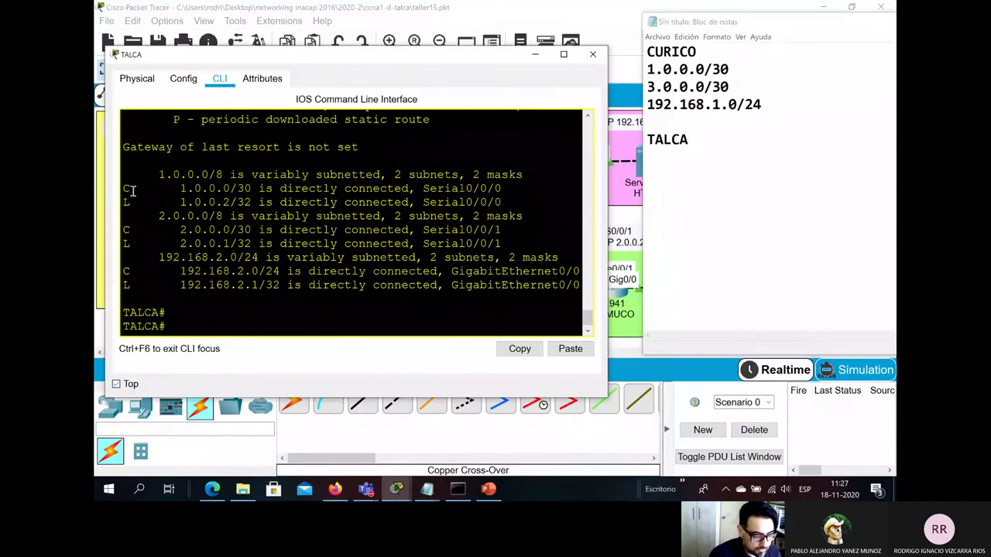
Step: Find the C route on Serial0/0/0 and list 1.0.0.0/30 under the TALCA heading in the notes
left_click_drag(130, 190, 265, 190)
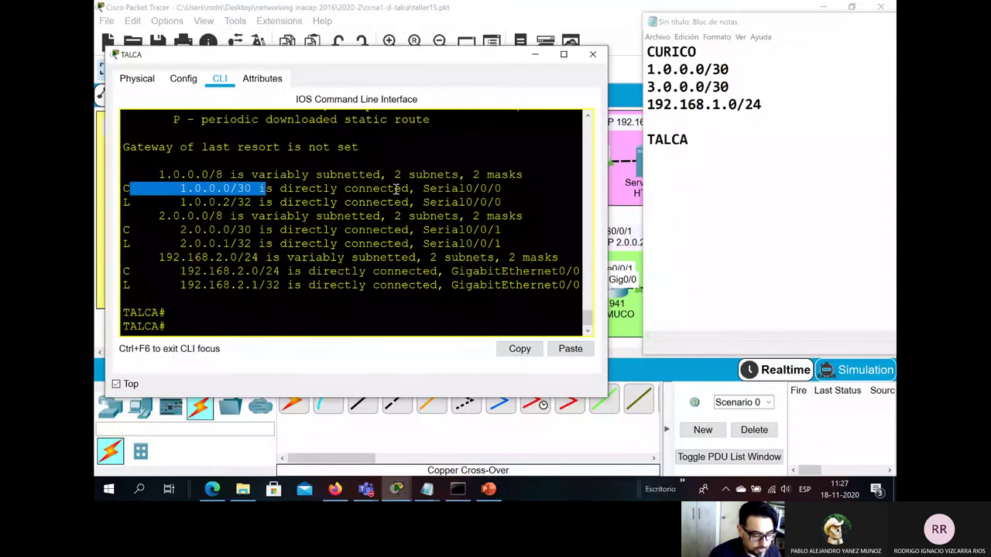
left_click(705, 147)
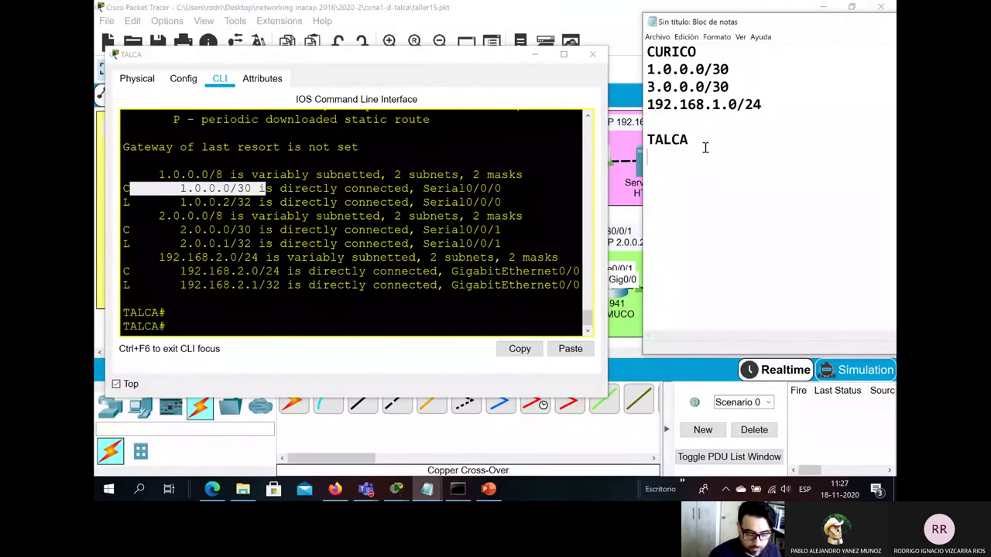
type("1.0.0.0")
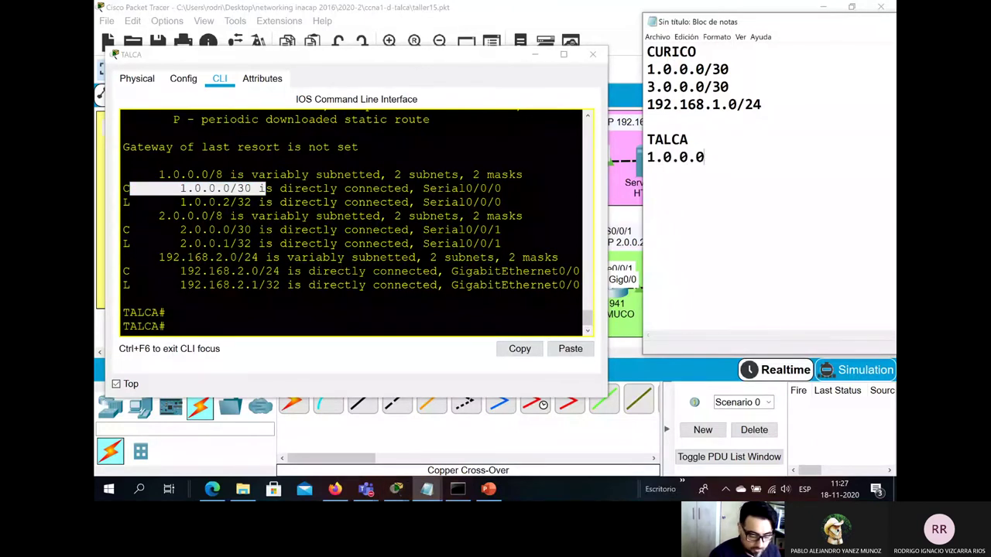
type("/30")
key("Return")
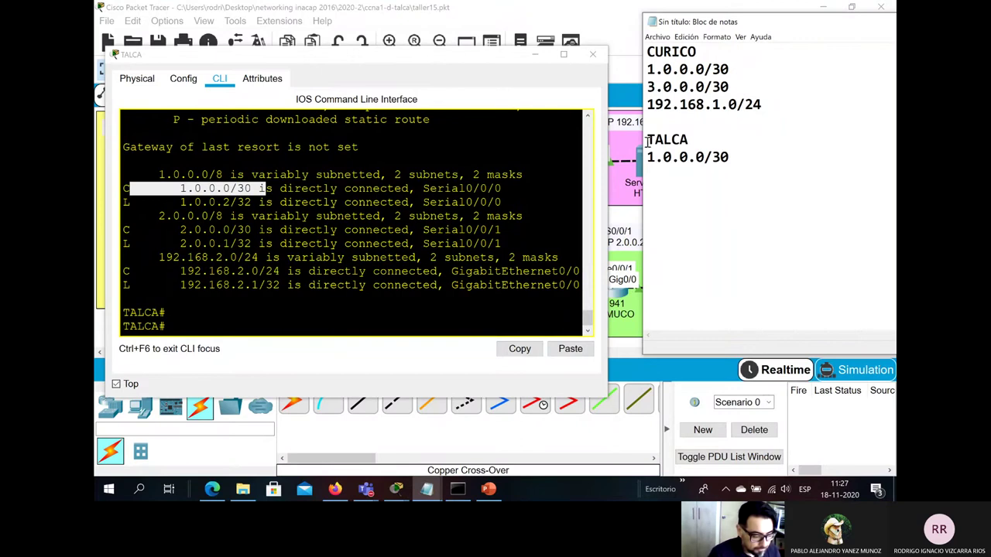
Step: Find TALCA's C route on Serial0/0/1 and add 2.0.0.0/30 as the second network in its list
left_click(337, 164)
left_click_drag(124, 230, 275, 229)
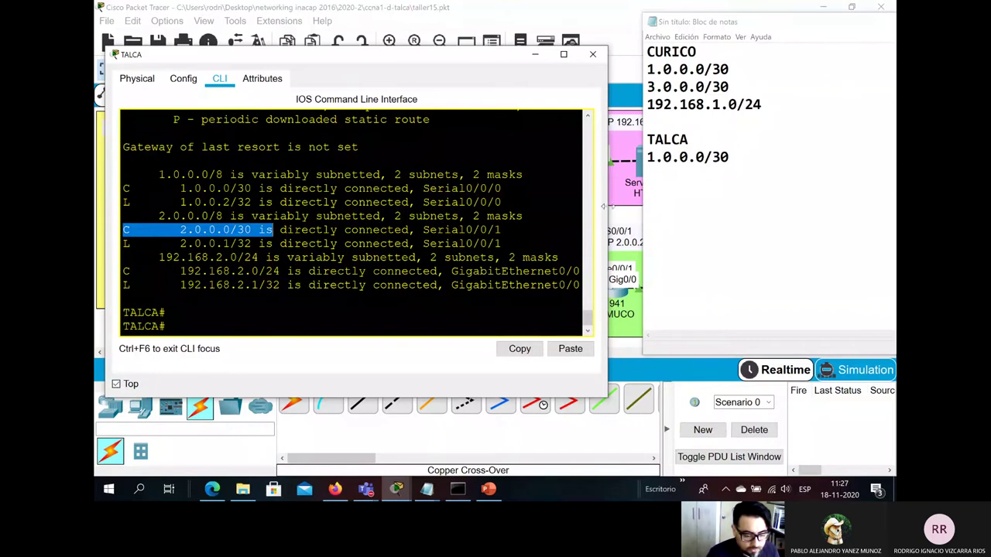
left_click(657, 184)
type("2.0.0.0/30")
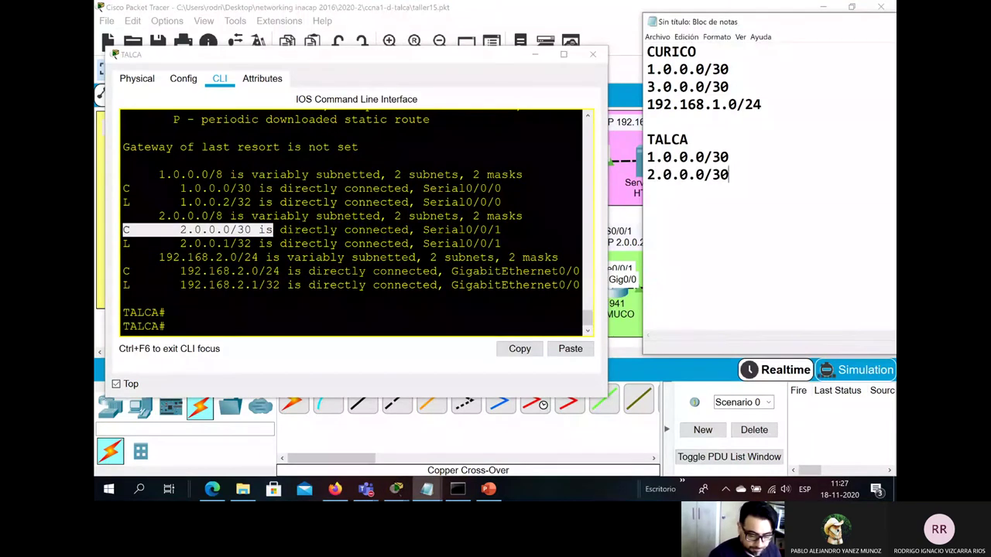
key("Return")
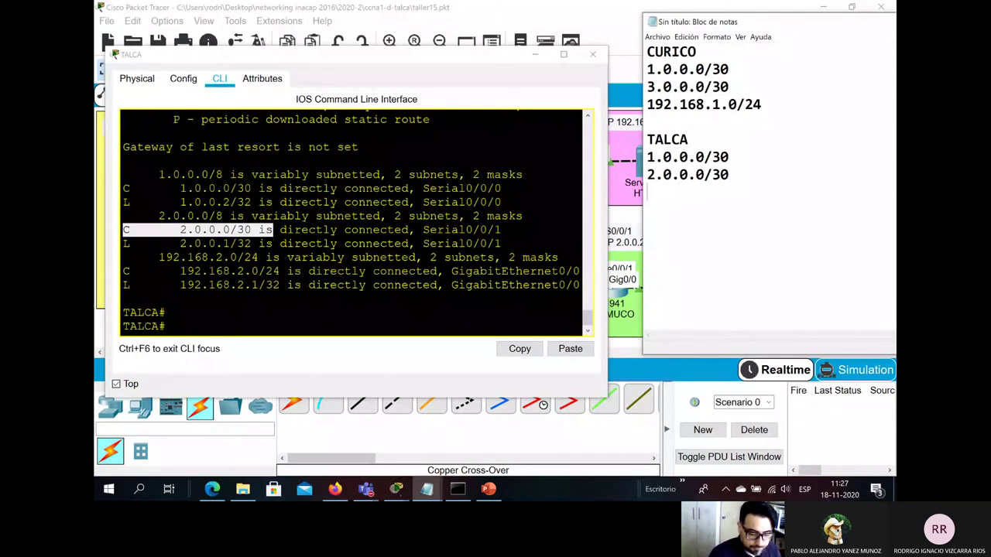
Step: Find TALCA's C route on GigabitEthernet0/0 and add 192.168.2.0/24 as the third network in its list
left_click(180, 271)
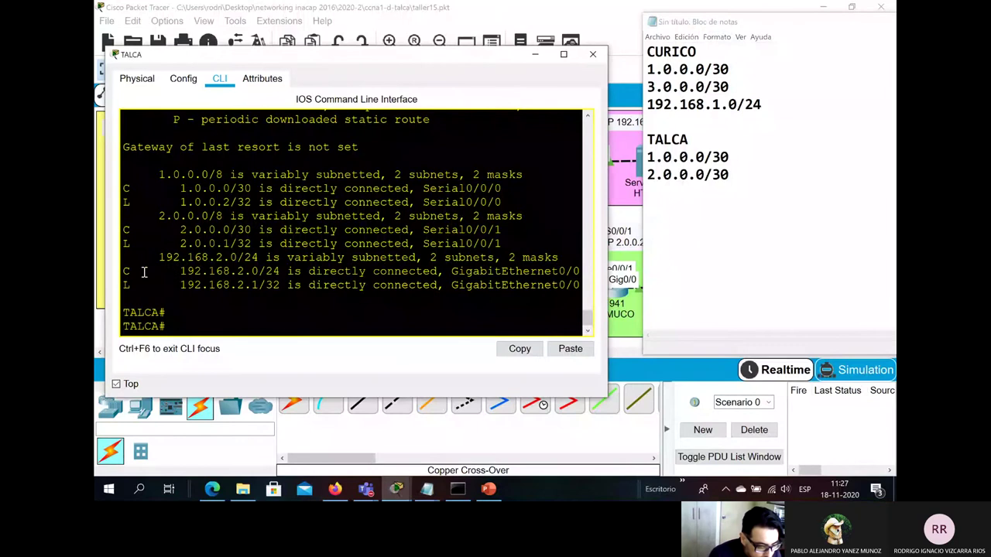
left_click_drag(123, 272, 295, 272)
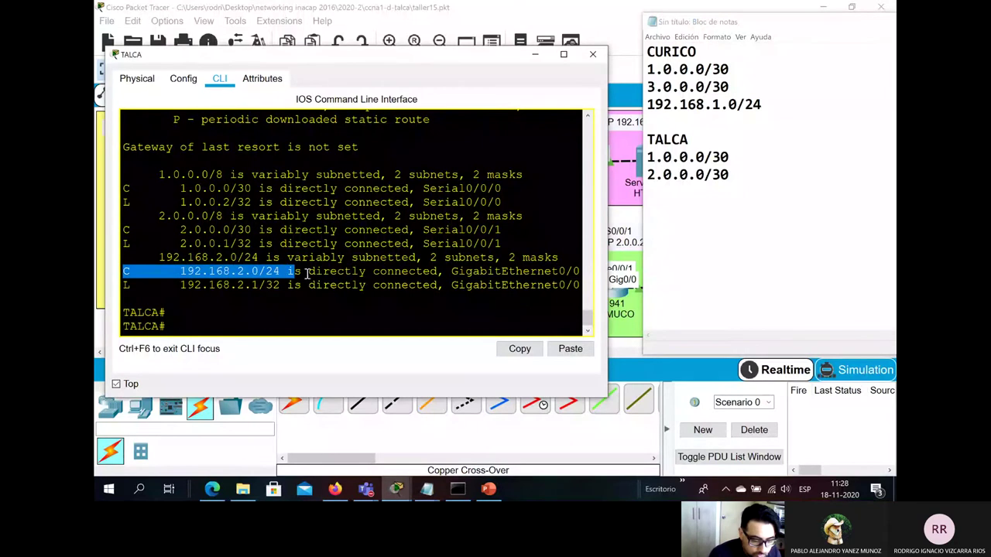
left_click(752, 178)
key("Return")
type("192.1")
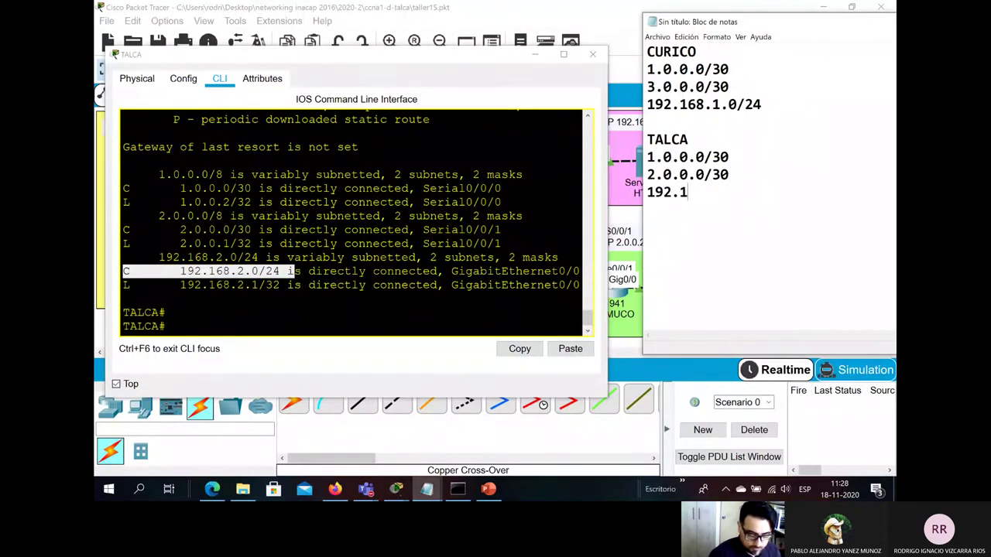
type("68.")
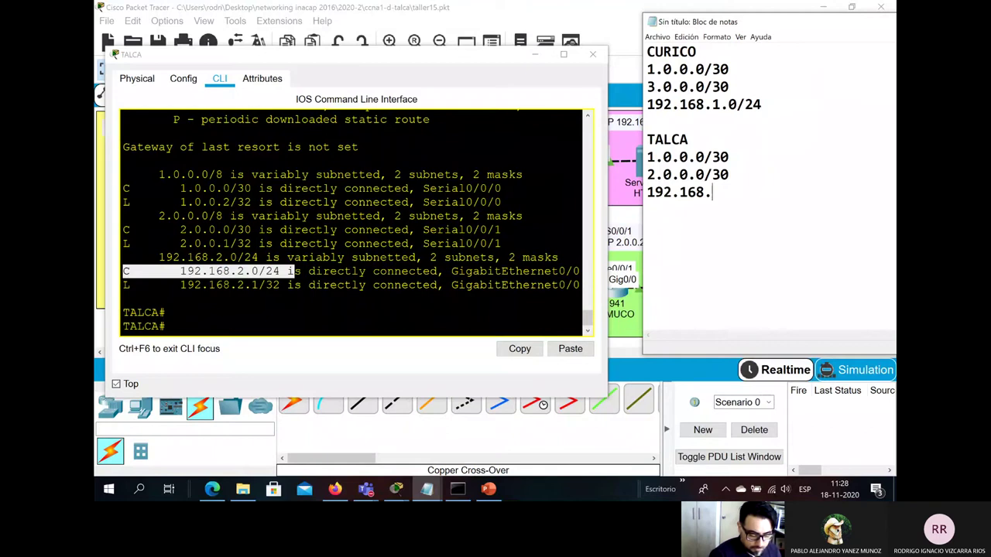
type("2.0/24")
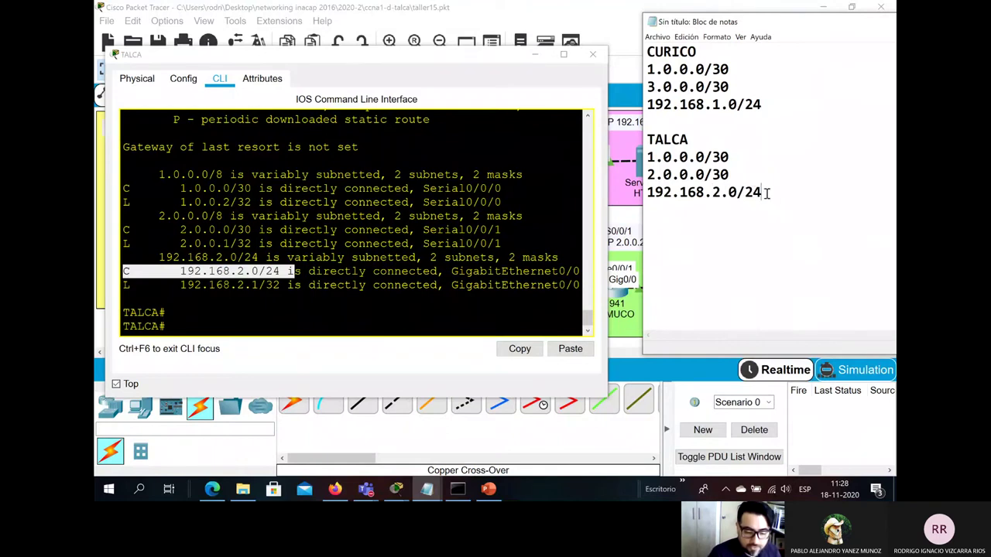
Step: Run show ip route again on TALCA and check the three listed networks against its C routes
left_click_drag(765, 193, 643, 164)
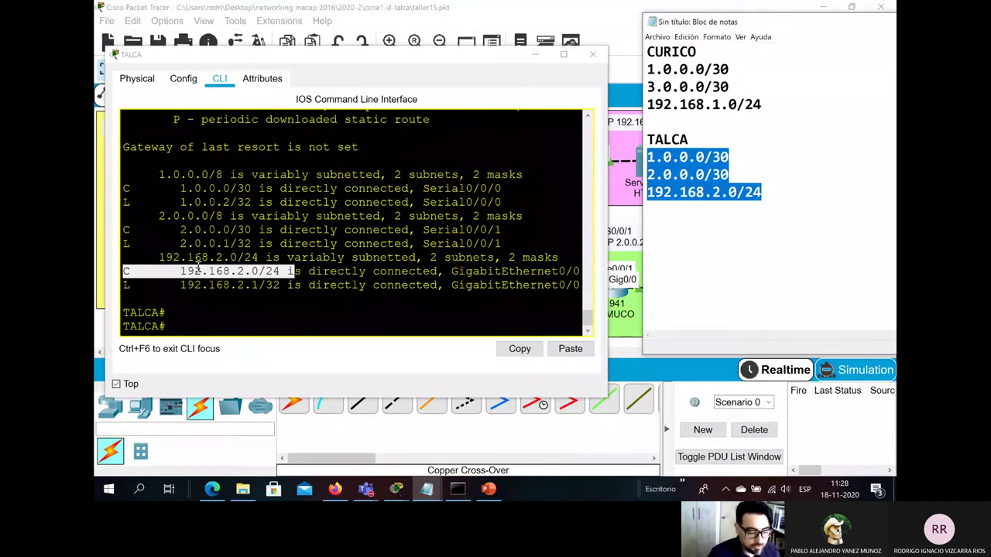
left_click(216, 321)
key("Up")
key("Up")
key("Down")
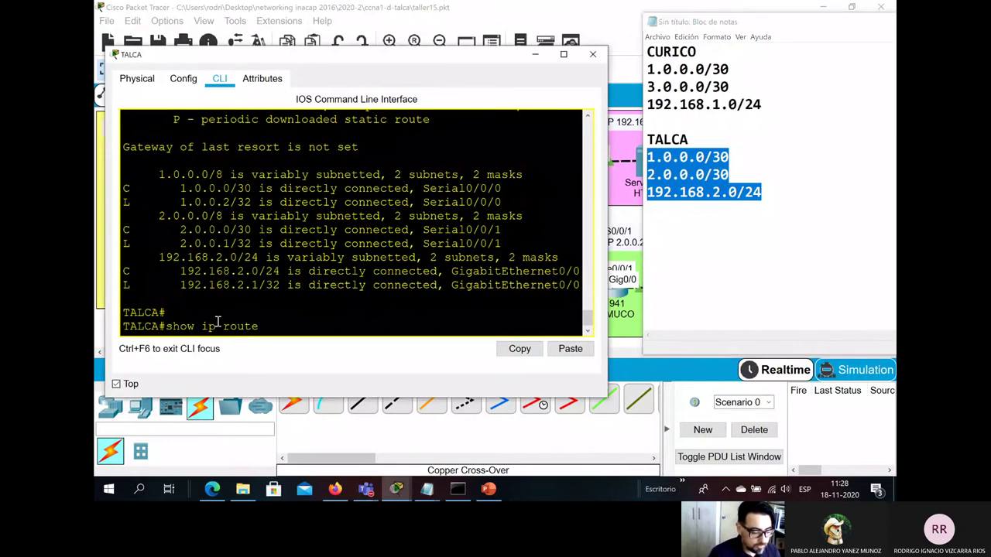
key("Down")
left_click_drag(124, 205, 321, 204)
left_click_drag(130, 247, 338, 246)
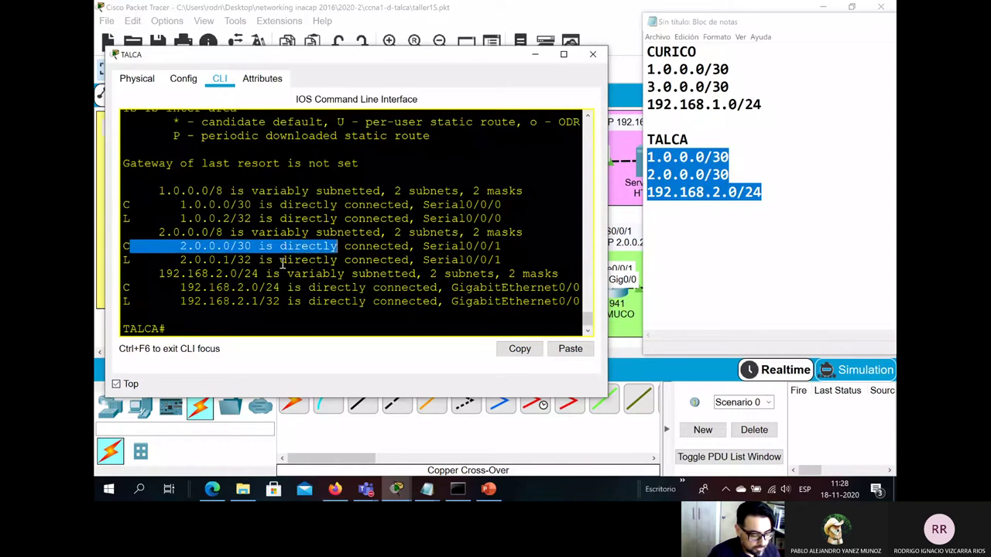
left_click_drag(123, 287, 462, 287)
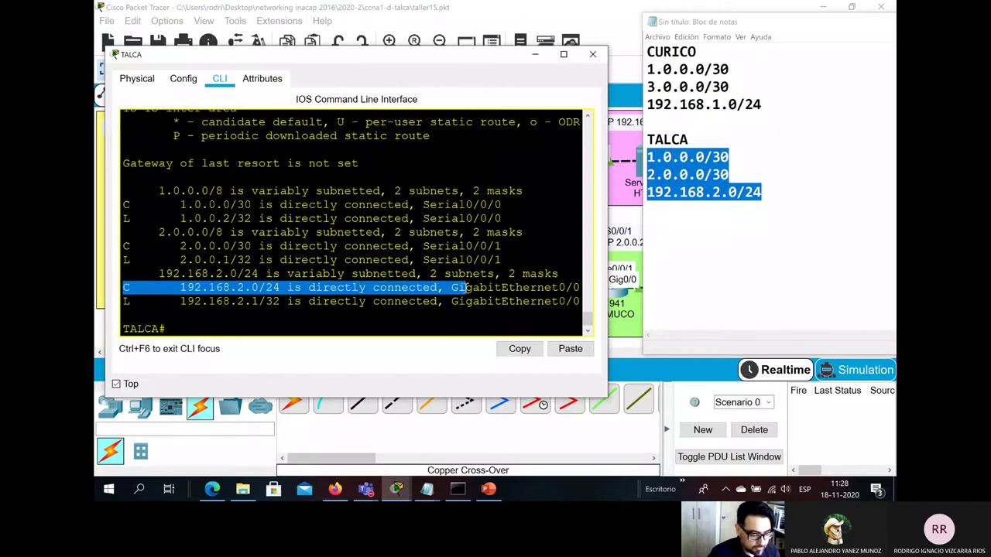
Step: Close the TALCA window and add the heading TEMUCO below TALCA's networks in the notes, separated by a blank line
left_click(592, 55)
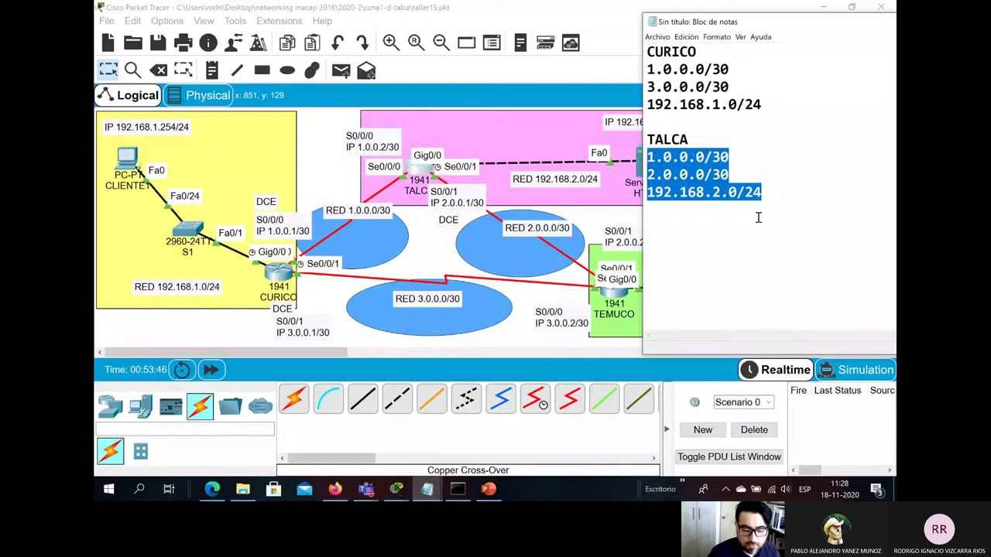
left_click(772, 198)
key("Return")
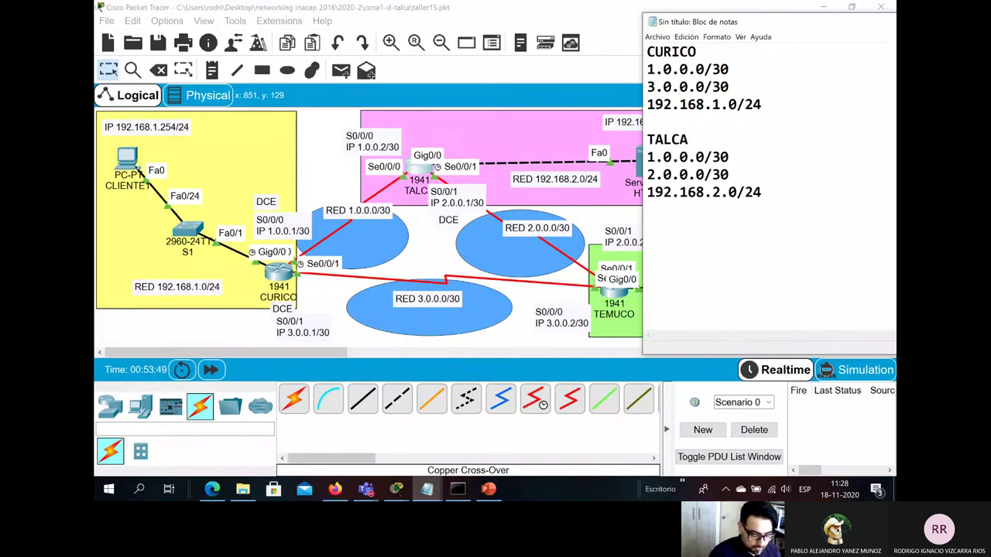
key("Return")
type("TEMUCO")
key("Return")
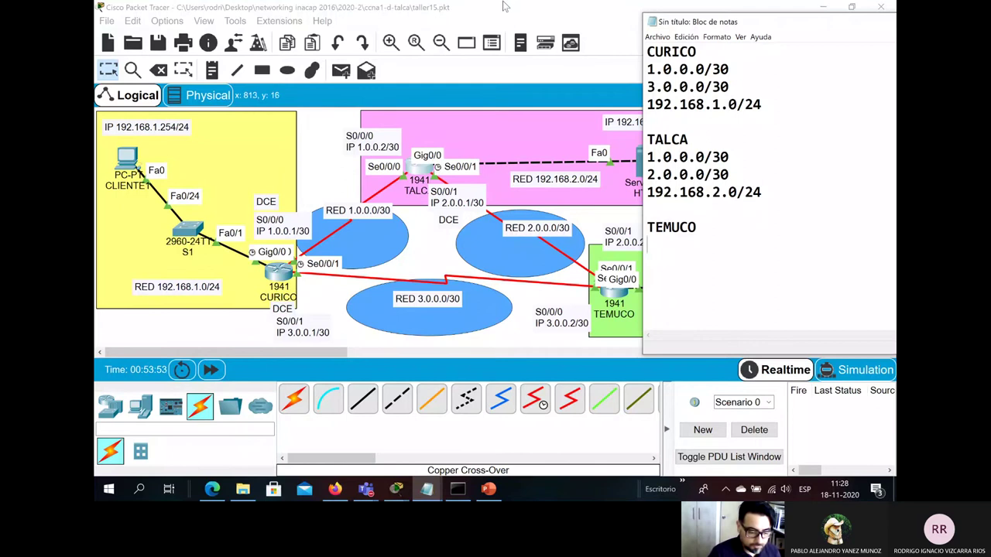
Step: Open the TEMUCO router's CLI and leave interface configuration mode with END
left_click(612, 286)
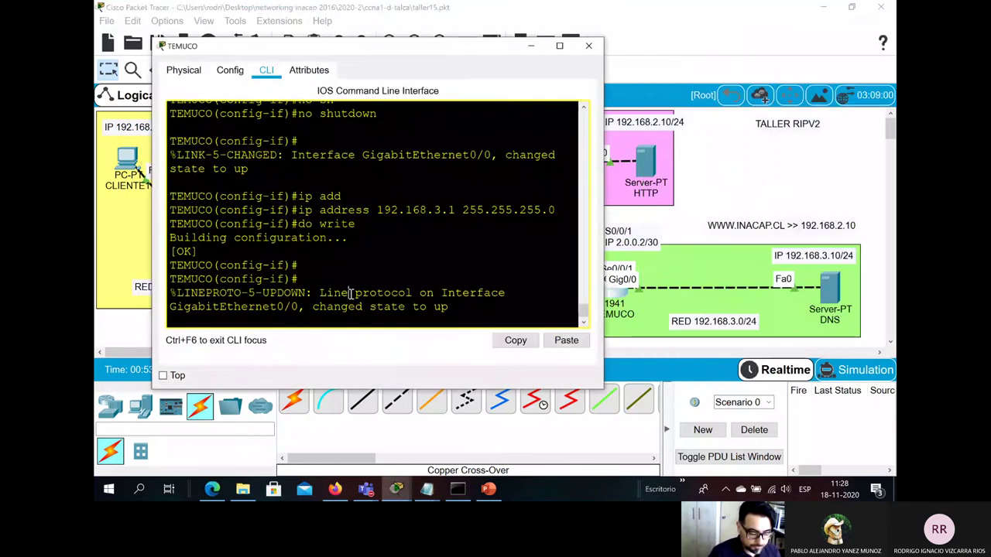
key("Return")
type("END")
key("Return")
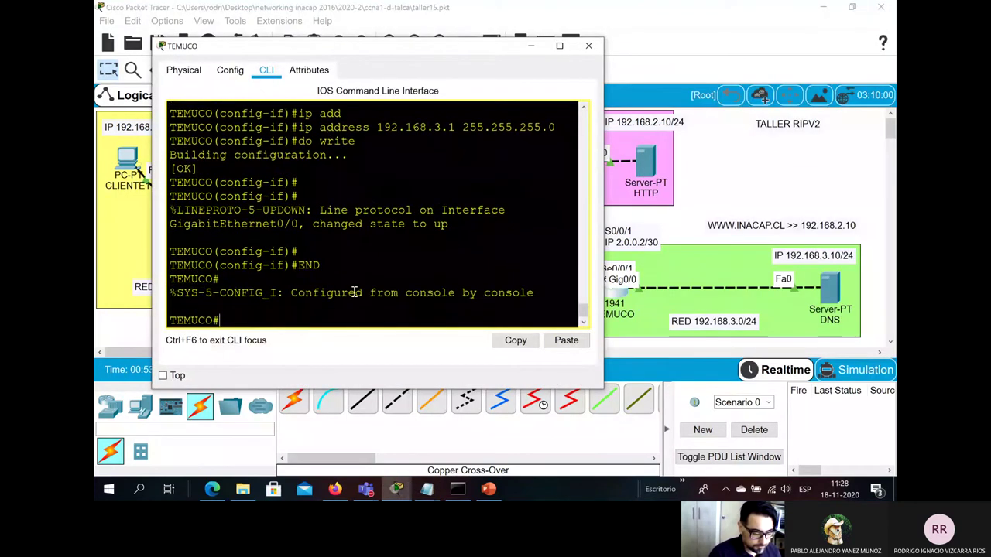
Step: Keep the TEMUCO window on top, move it aside and bring up the notes next to it
left_click(163, 375)
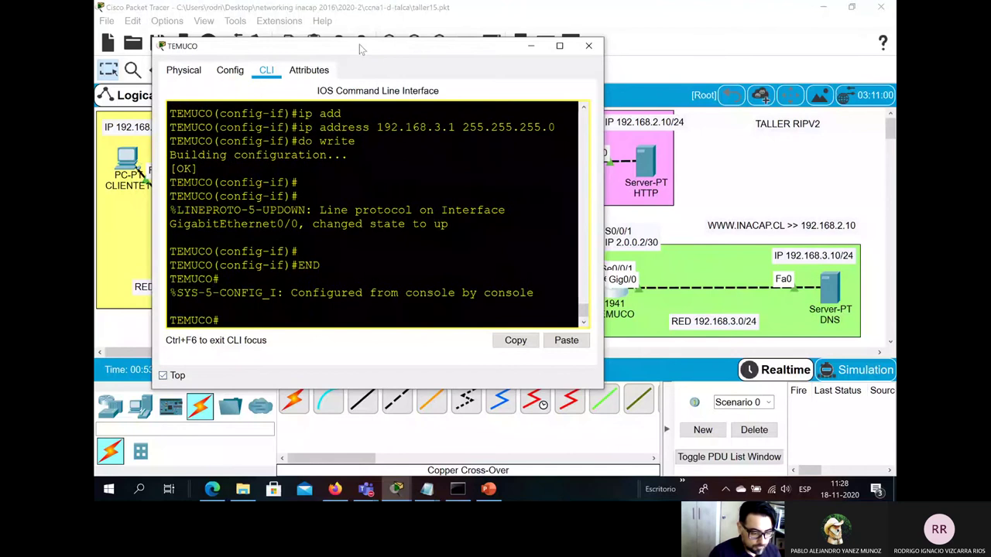
left_click_drag(360, 49, 333, 49)
left_click(427, 489)
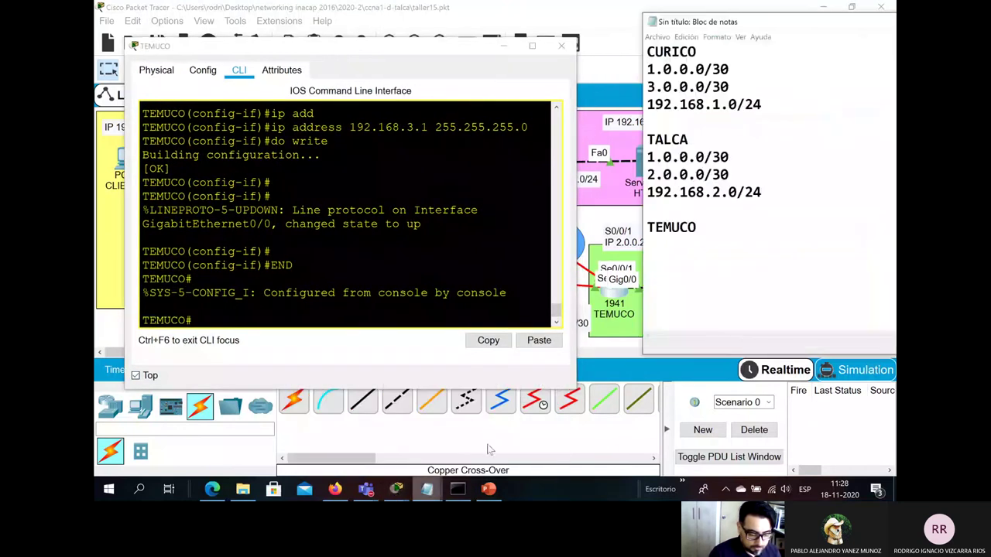
Step: Display TEMUCO's routing table with show ip route
left_click(215, 315)
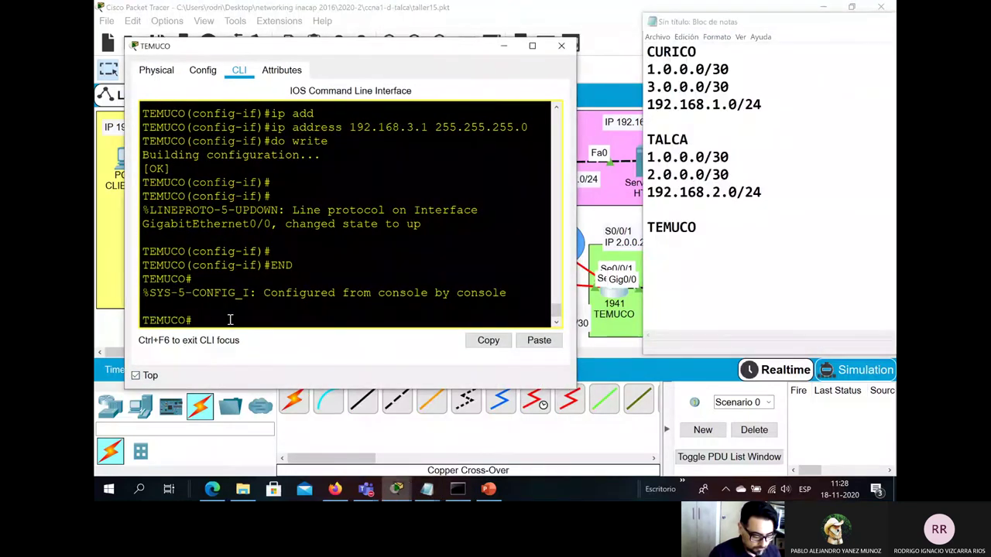
type("sh")
key("Tab")
type("ip")
key("Tab")
type("ro")
key("Tab")
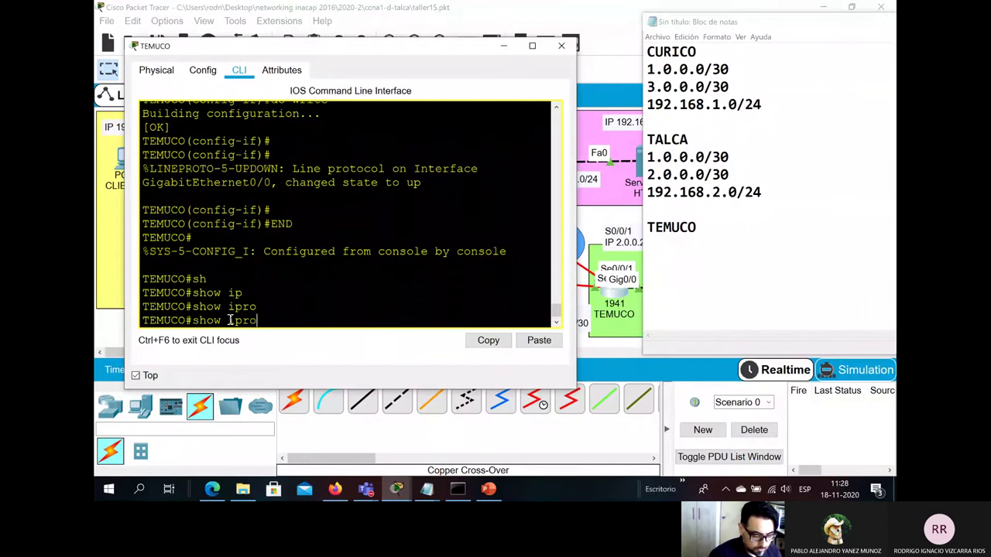
key("BackSpace")
key("BackSpace")
key("Tab")
type("r")
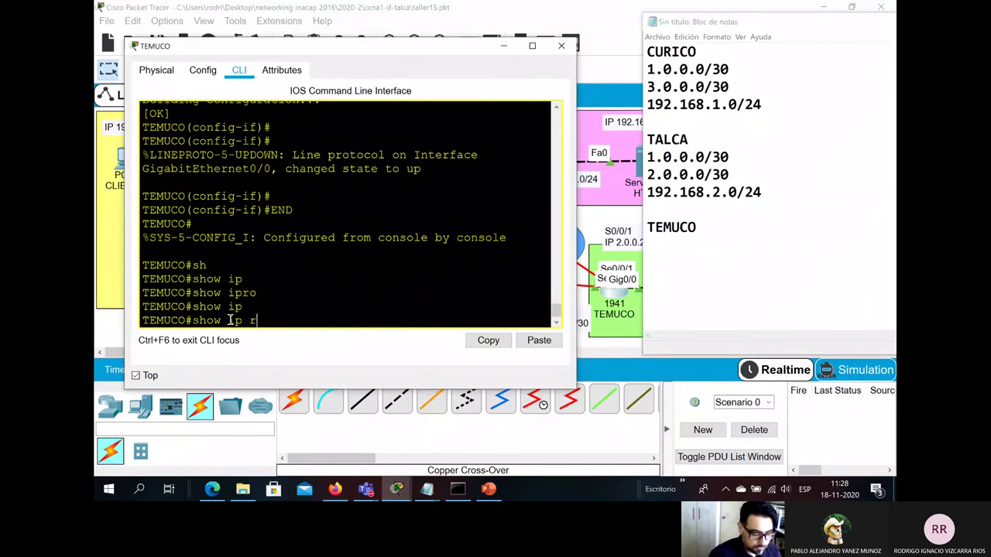
type("oute")
key("Return")
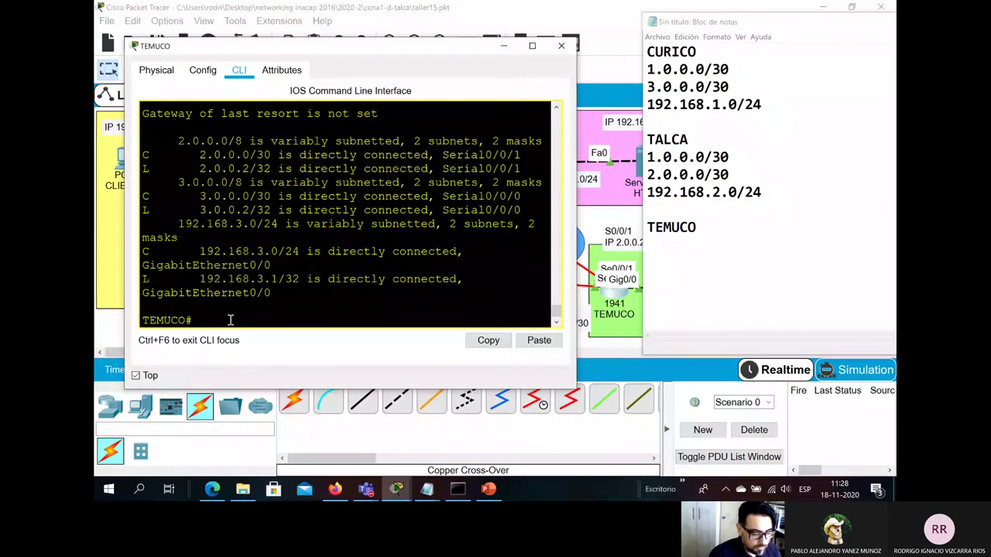
key("Return")
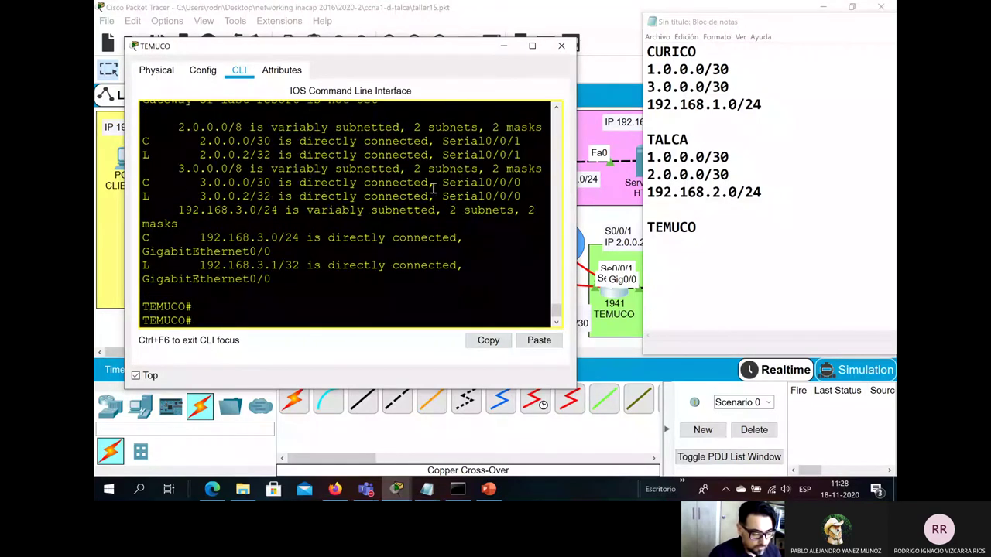
Step: Add TEMUCO's first directly connected network, 2.0.0.0/30, under its heading in the notes
left_click(724, 229)
key("Return")
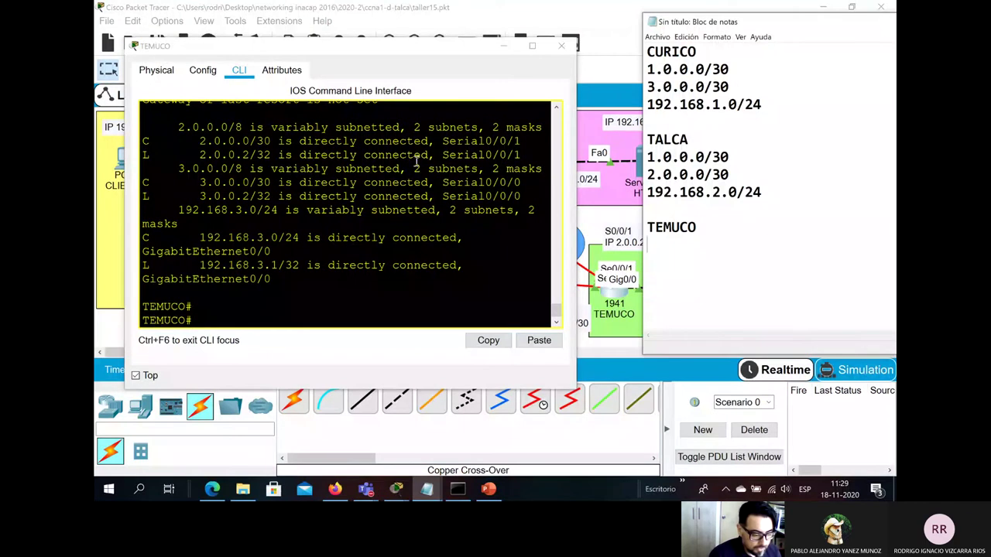
left_click_drag(206, 141, 266, 142)
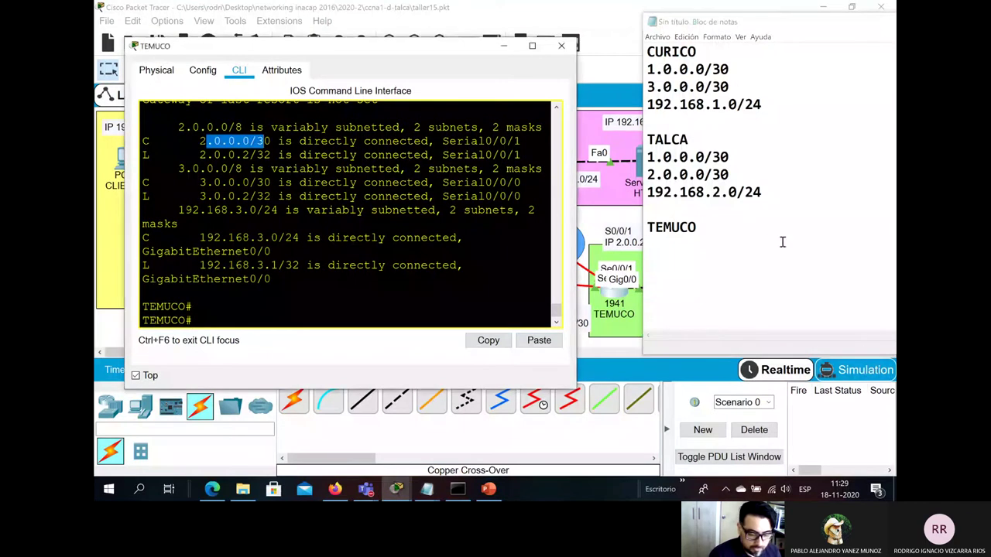
left_click(782, 242)
type("2.0.0.")
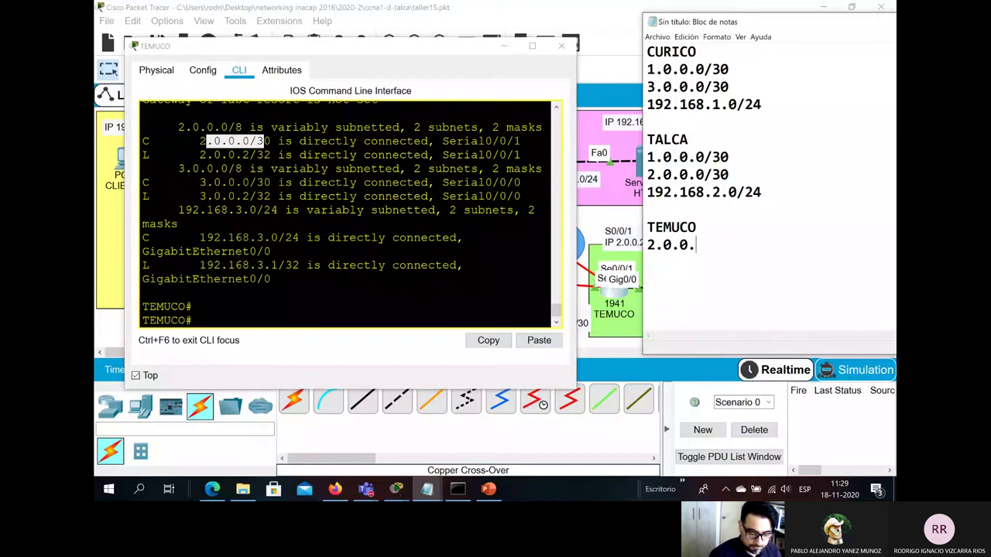
type("0/30")
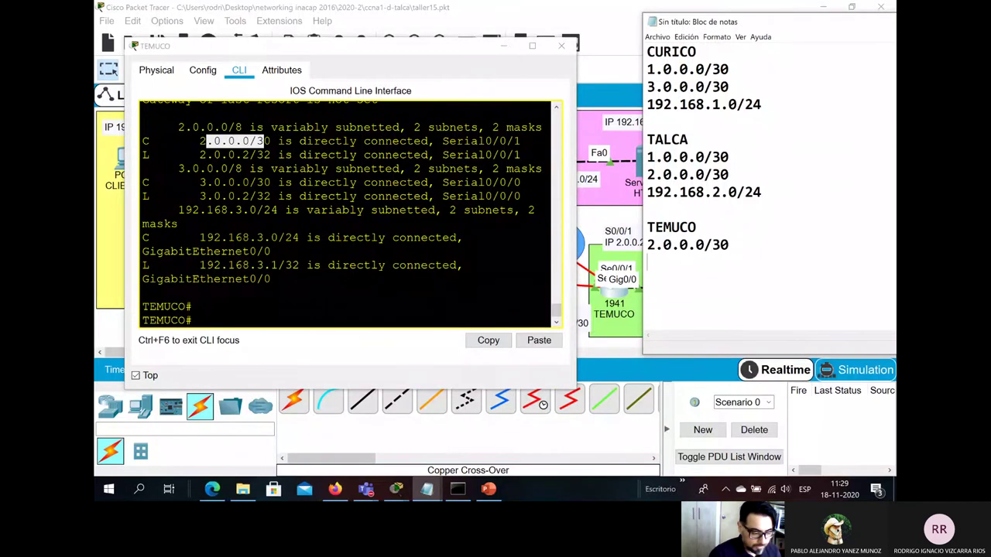
Step: Add TEMUCO's second directly connected network, 3.0.0.0/30, on a new line in the notes
left_click_drag(192, 182, 277, 182)
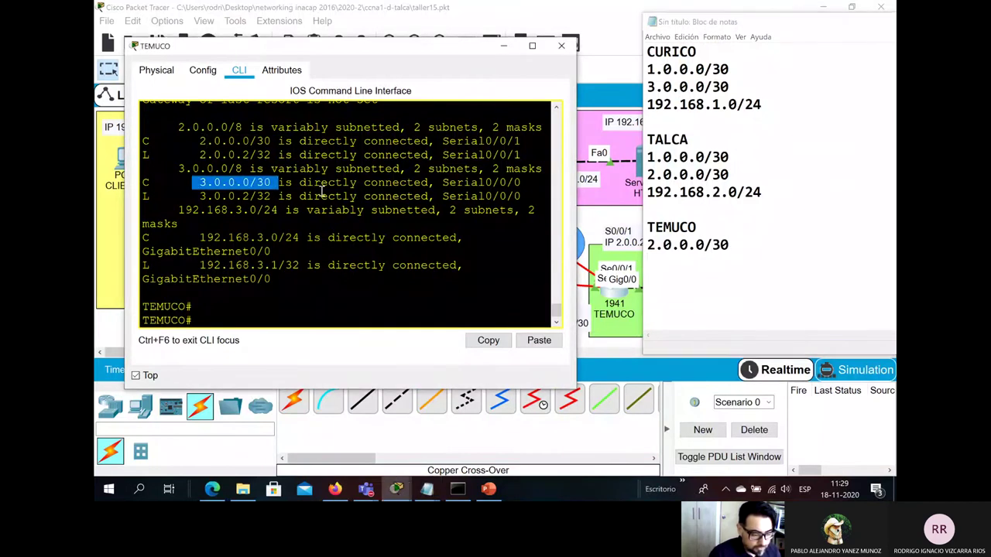
left_click(756, 239)
key("Return")
type("3.0")
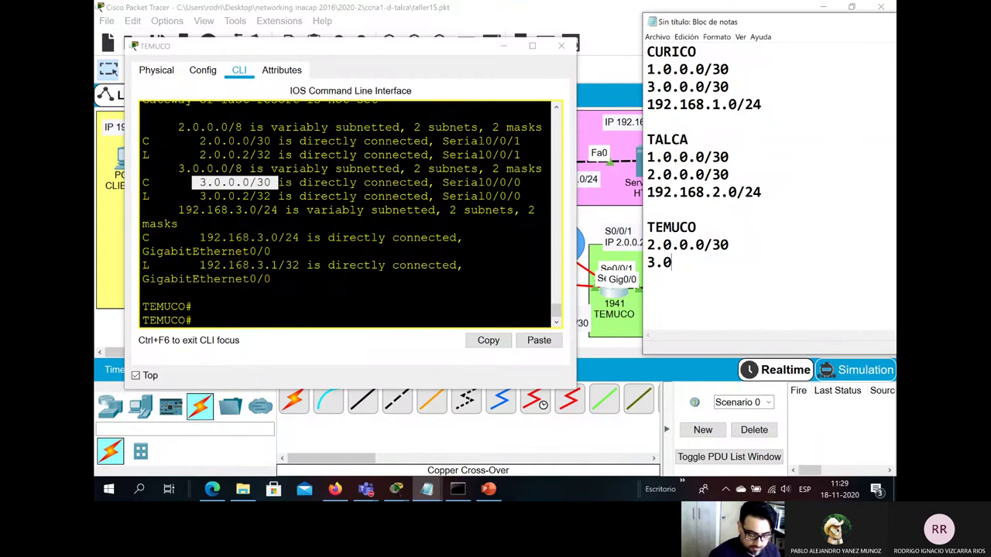
type(".0.0/30")
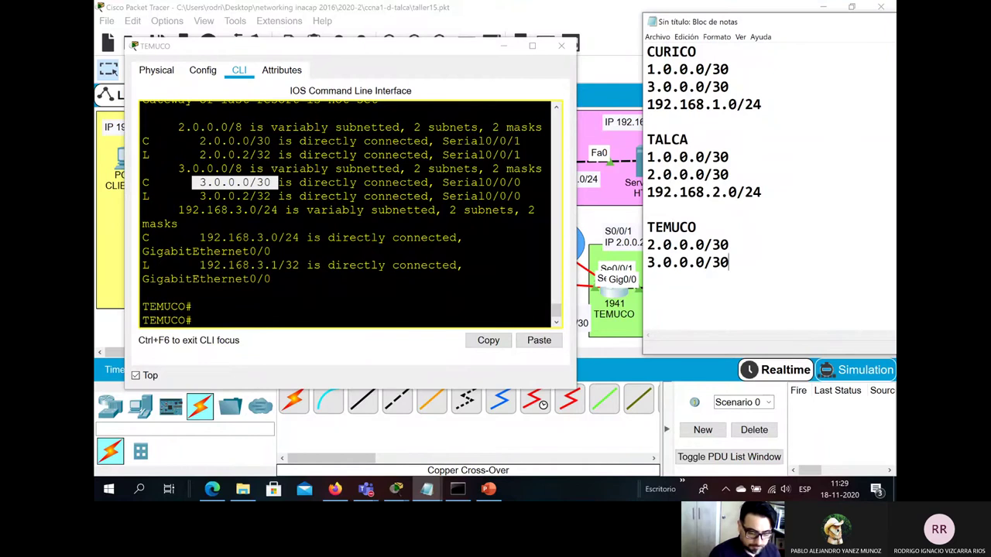
Step: Add TEMUCO's LAN network, 192.168.3.0/24, as the last line of the notes
double_click(213, 242)
left_click(747, 261)
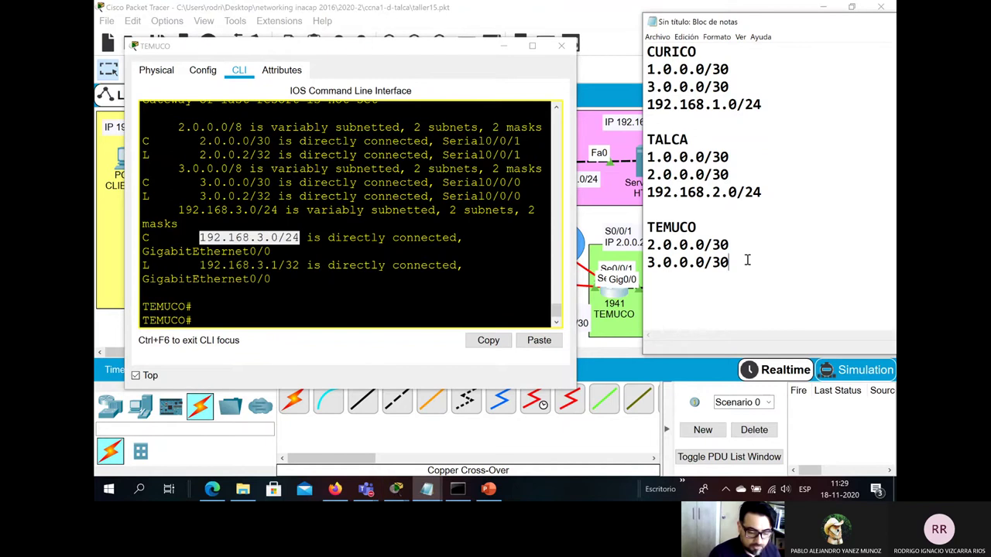
key("Return")
type("192.16")
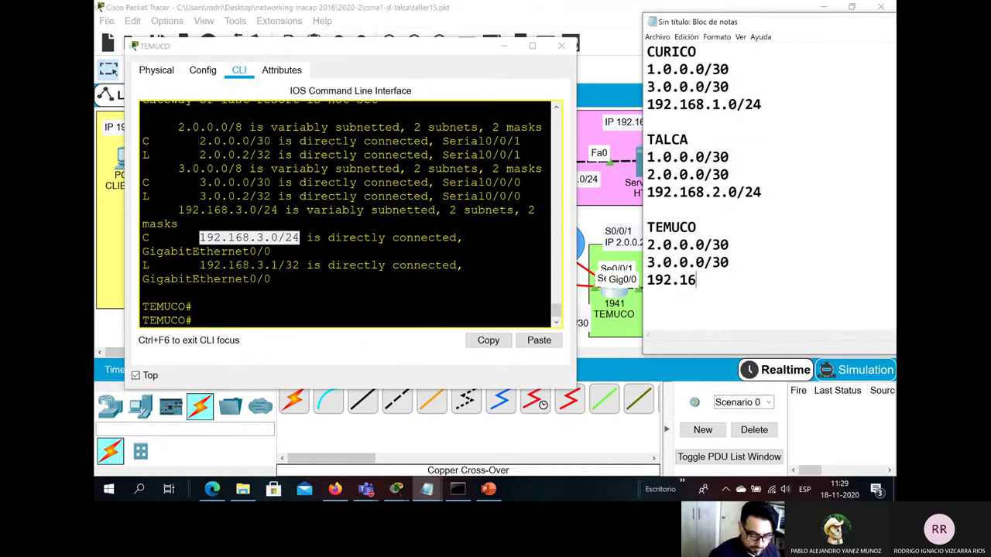
type("8.3.0/34")
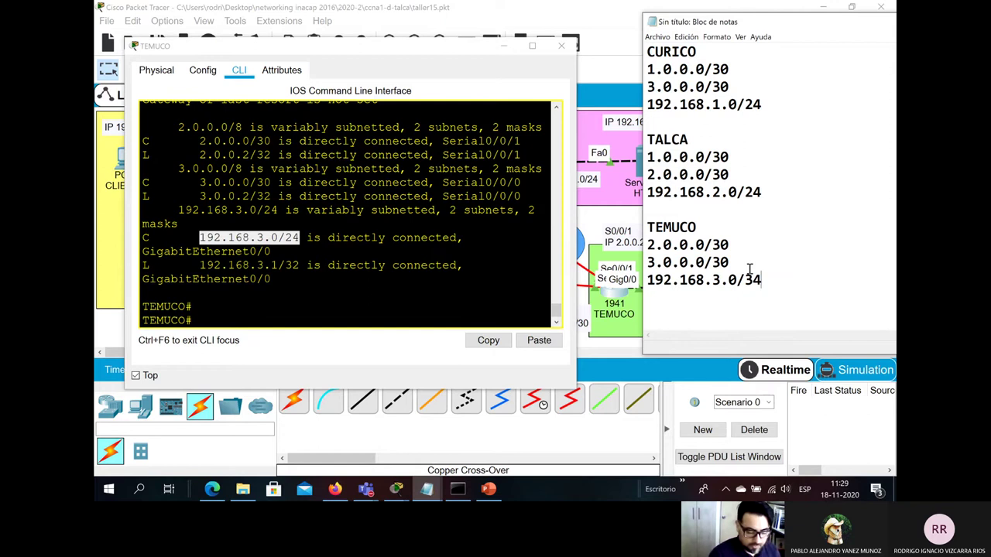
key("BackSpace")
key("BackSpace")
type("24")
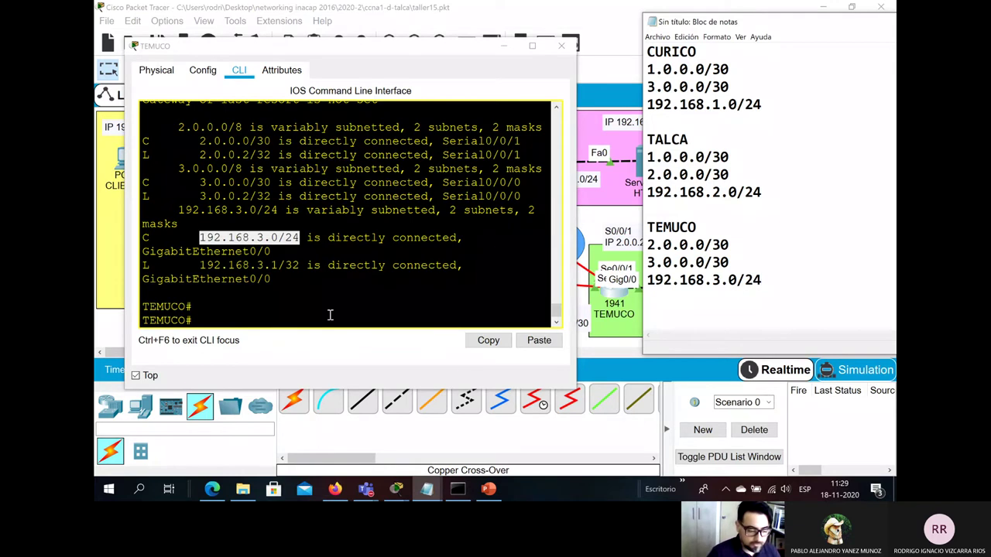
Step: Close the TEMUCO router window
left_click(331, 316)
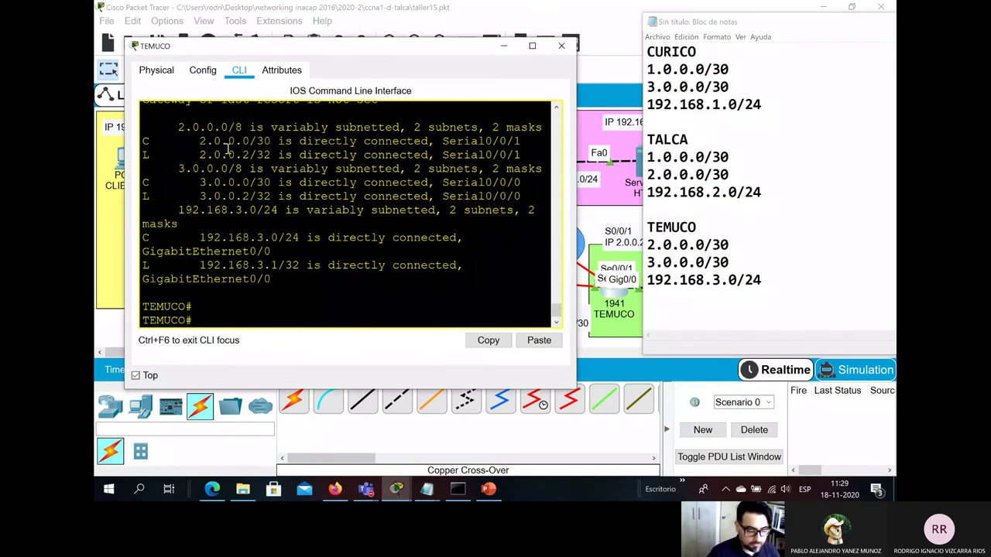
key("Up")
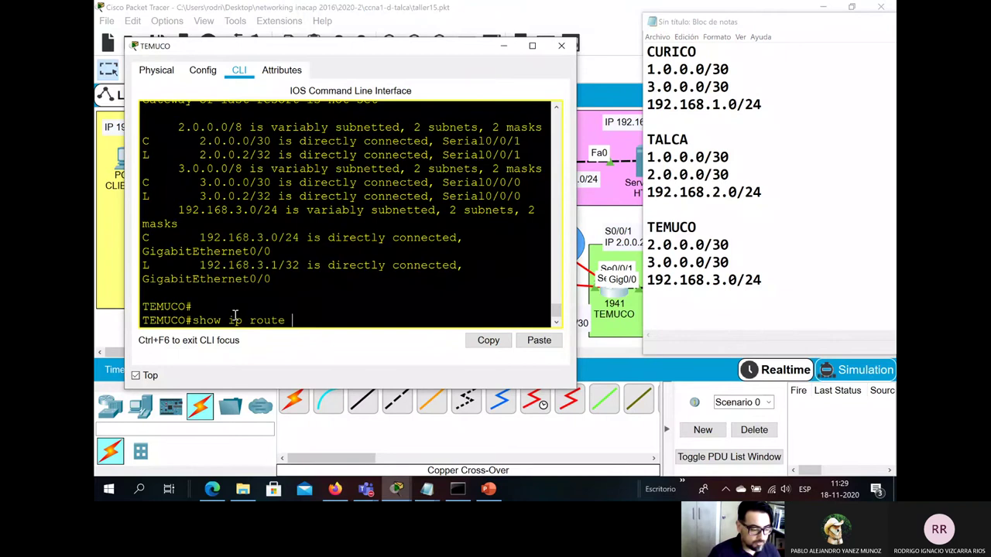
left_click(567, 47)
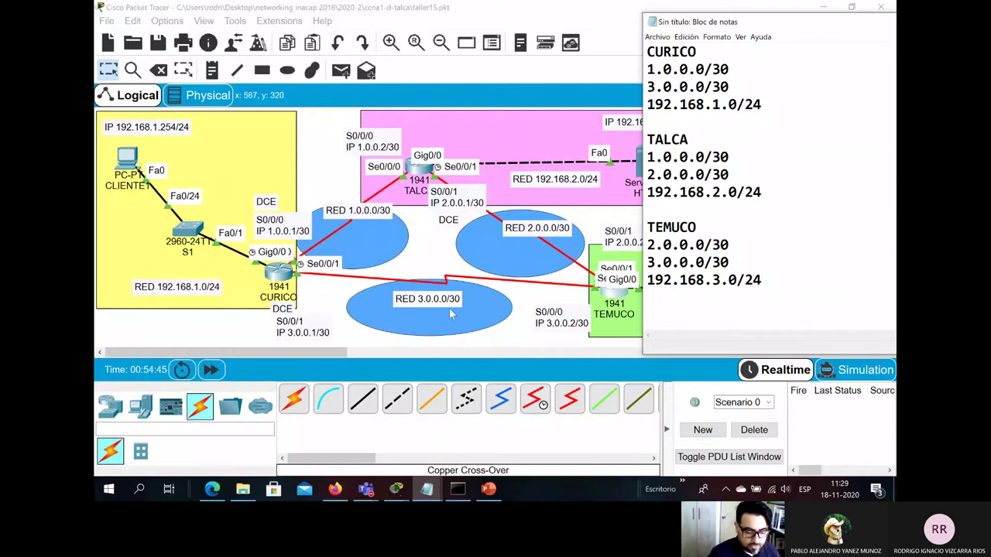
Step: Move the notes over the topology, copy the whole list of networks for the three routers and switch to Teams
left_click_drag(762, 21, 172, 72)
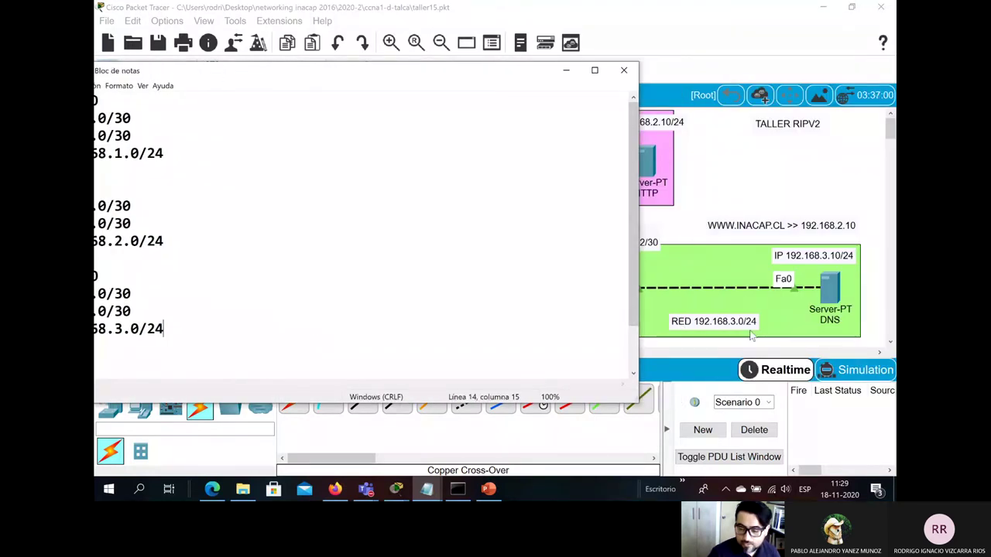
left_click_drag(318, 72, 598, 77)
left_click_drag(482, 330, 290, 58)
right_click(375, 151)
left_click(400, 180)
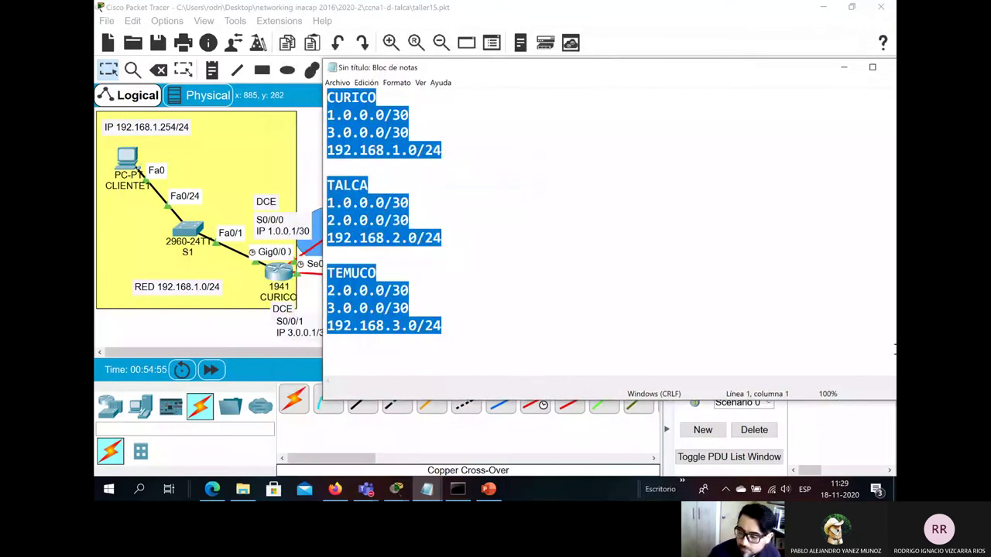
key("alt+Tab")
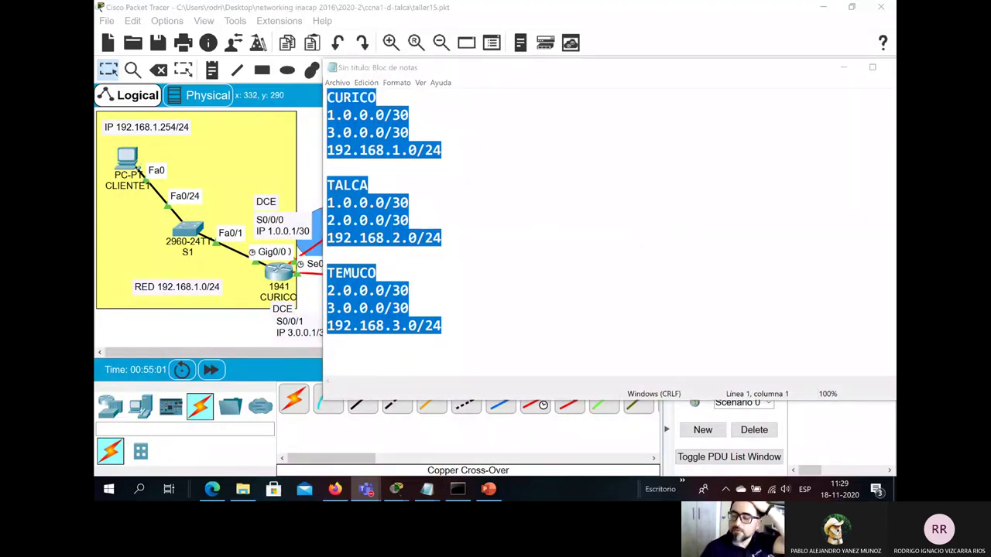
Step: Move the notes out of the way, bring the topology to the front and open the CURICO router's CLI
left_click_drag(486, 71, 627, 316)
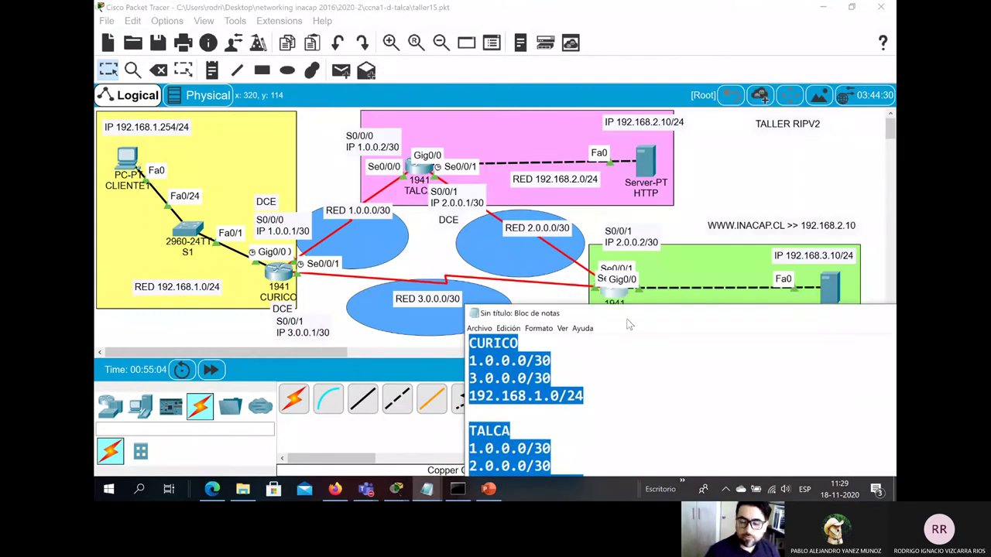
left_click(626, 38)
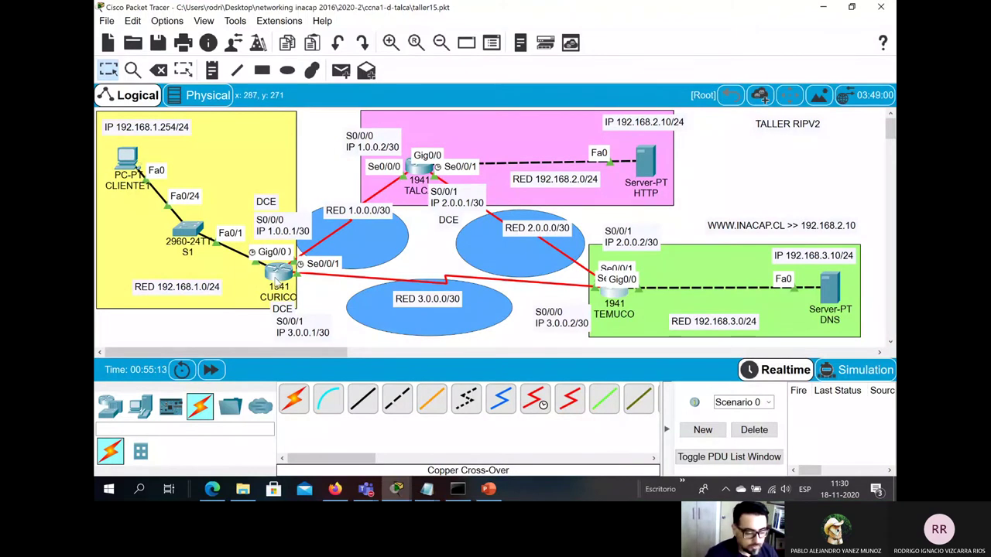
left_click(275, 279)
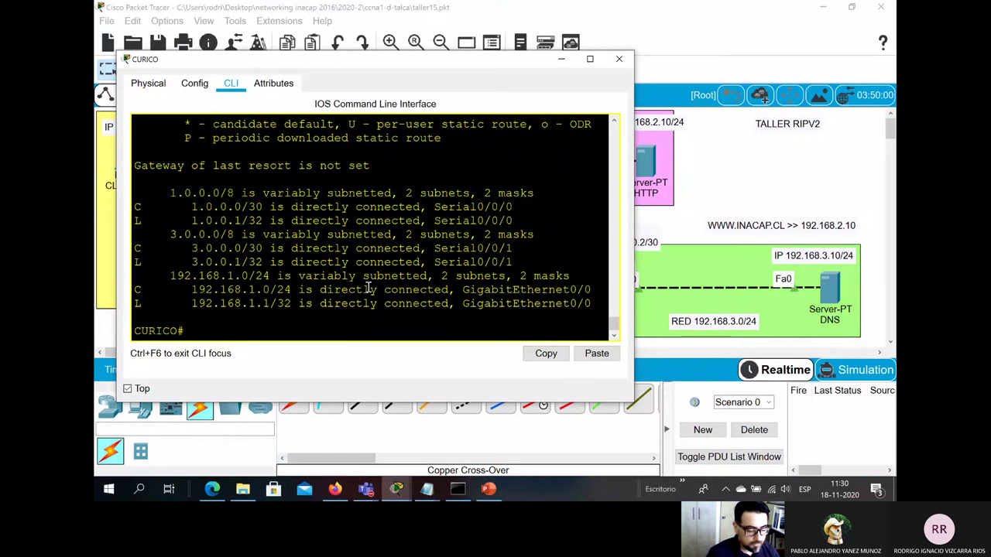
Step: Enter global configuration mode on CURICO with configure terminal
type("con")
key("Tab")
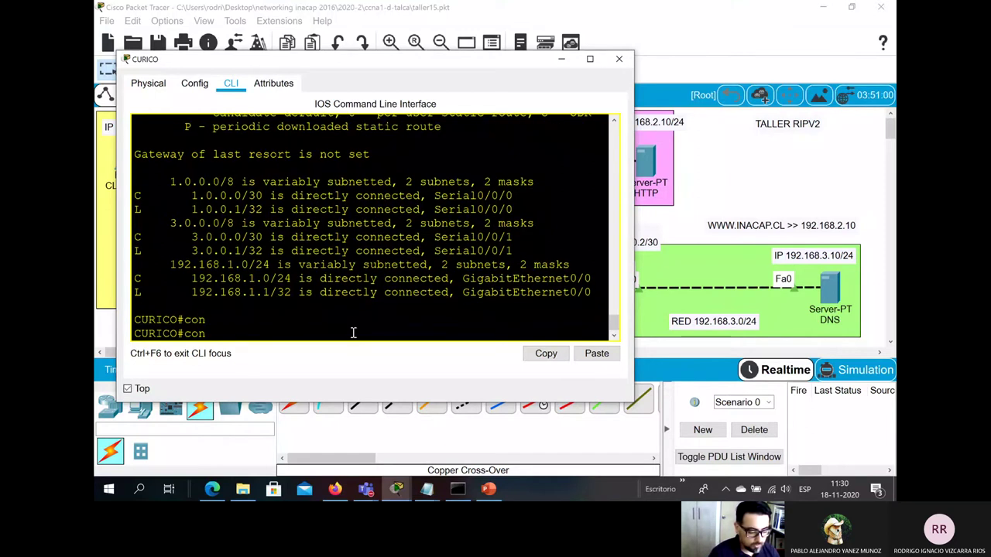
key("BackSpace")
key("BackSpace")
type("con")
key("Tab")
type("f")
key("Tab")
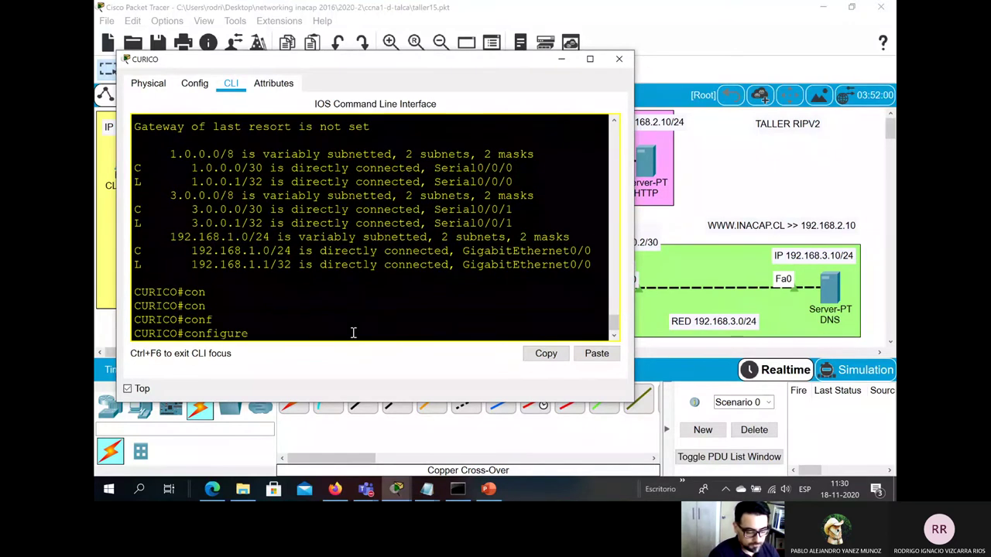
type("t")
key("Tab")
key("Return")
key("Return")
key("Return")
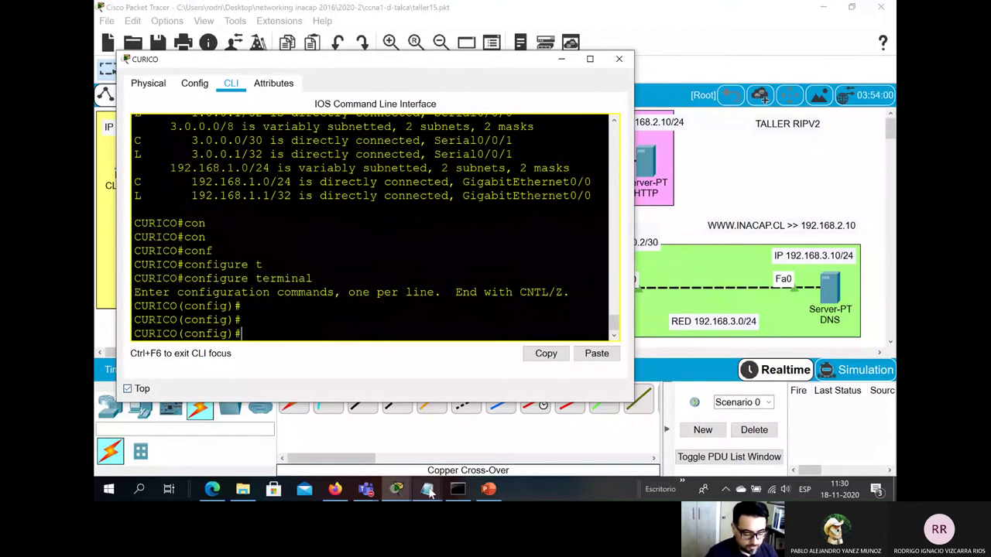
Step: Bring up the notes and move the CURICO window aside so the network list can be read next to it
mouse_move(427, 488)
left_click(499, 429)
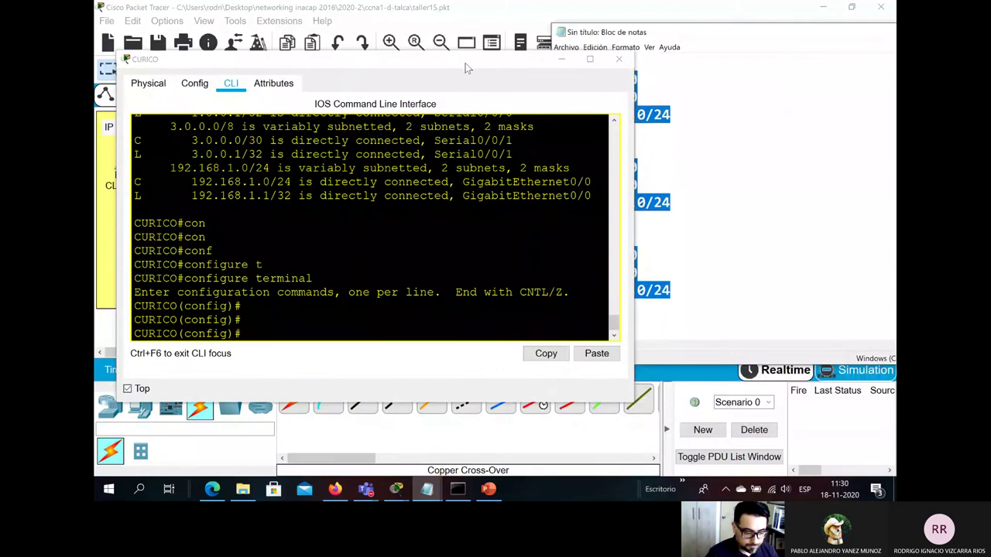
left_click_drag(466, 68, 404, 43)
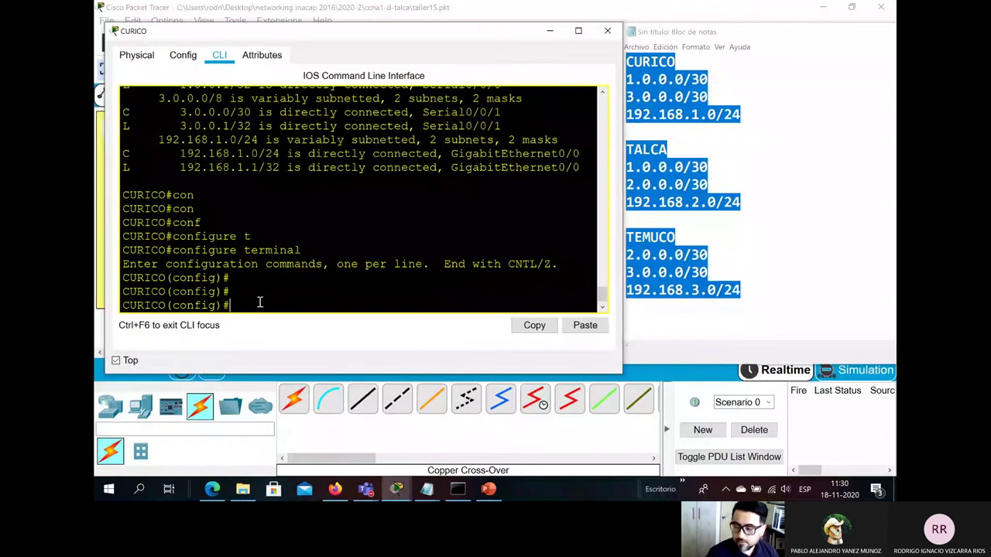
Step: Enter RIP configuration mode on CURICO with router rip
type("rou")
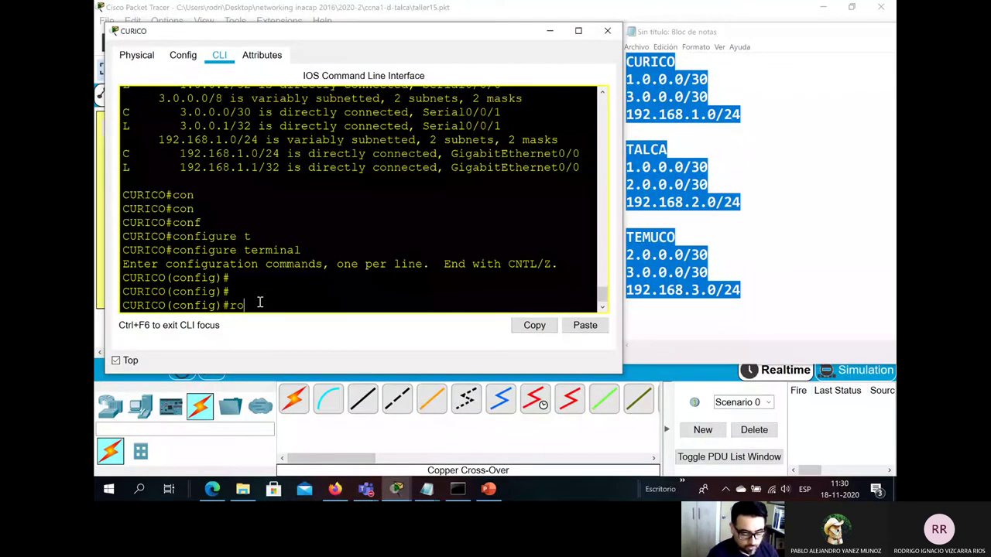
key("Tab")
type("r")
key("Tab")
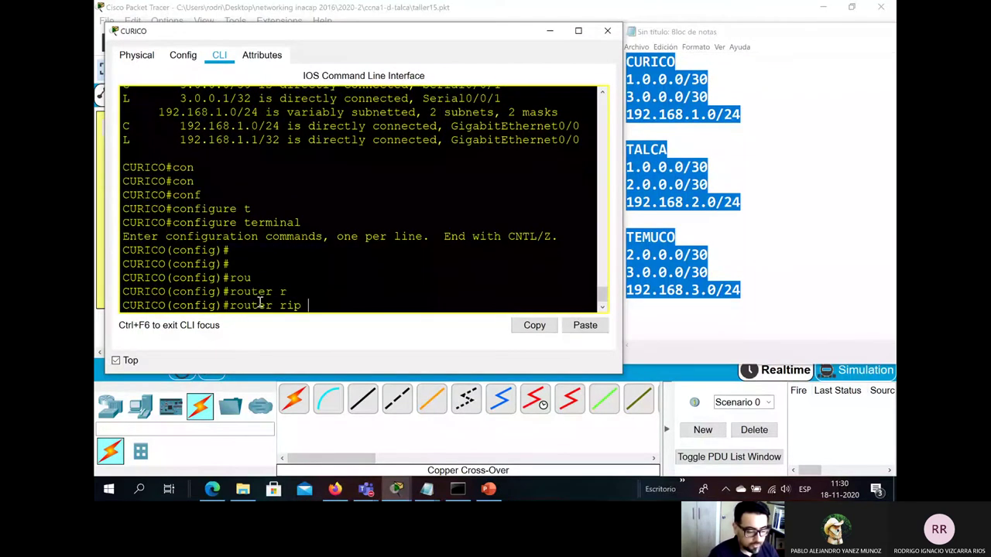
key("Return")
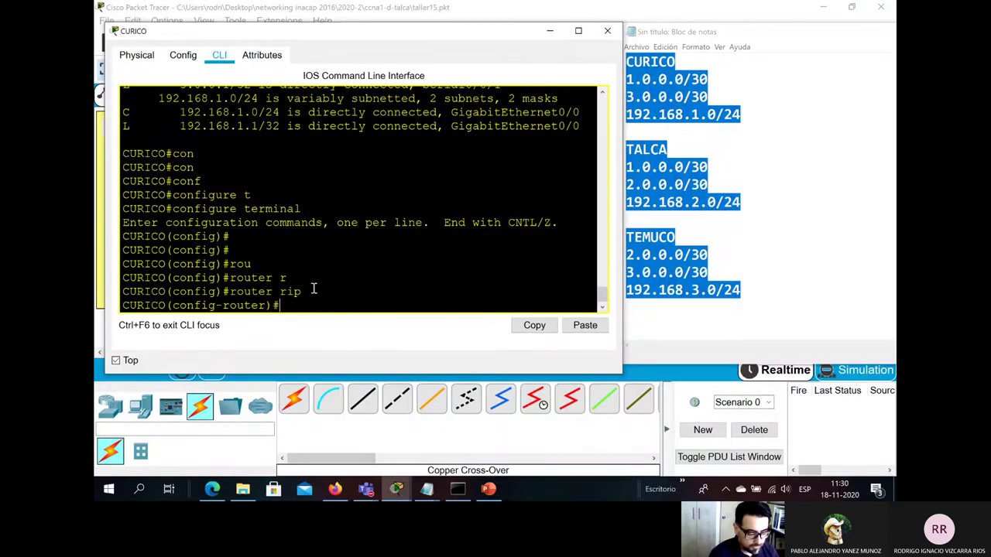
Step: Set CURICO's RIP process to version 2
type("ver")
key("Tab")
type("2")
key("Return")
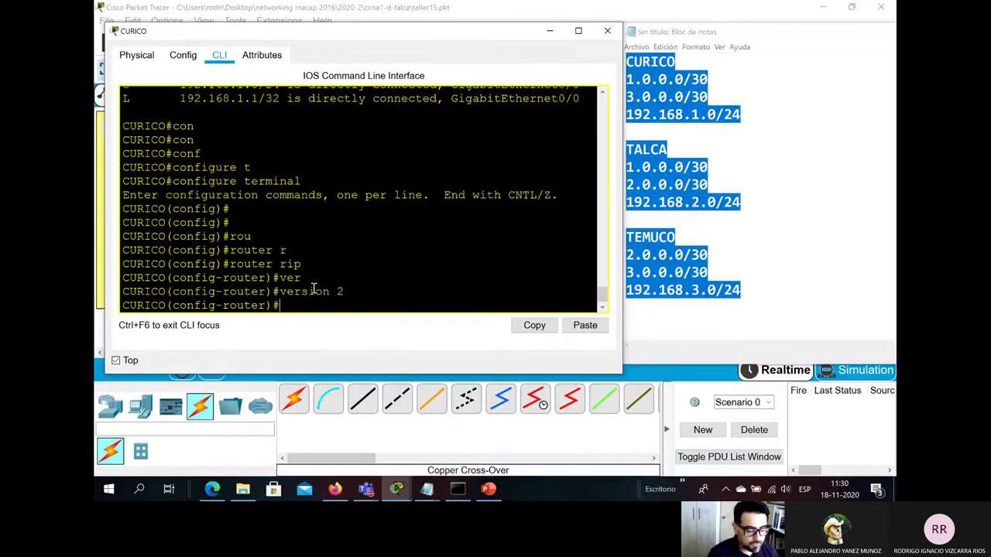
Step: Highlight the router rip and version 2 command lines in CURICO's CLI and switch to Teams
left_click_drag(347, 291, 117, 250)
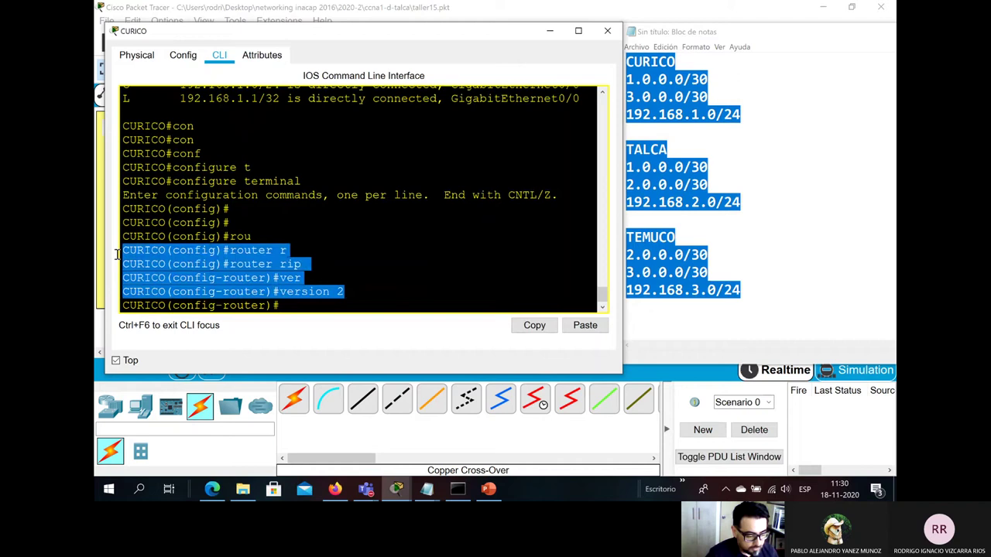
left_click(172, 276)
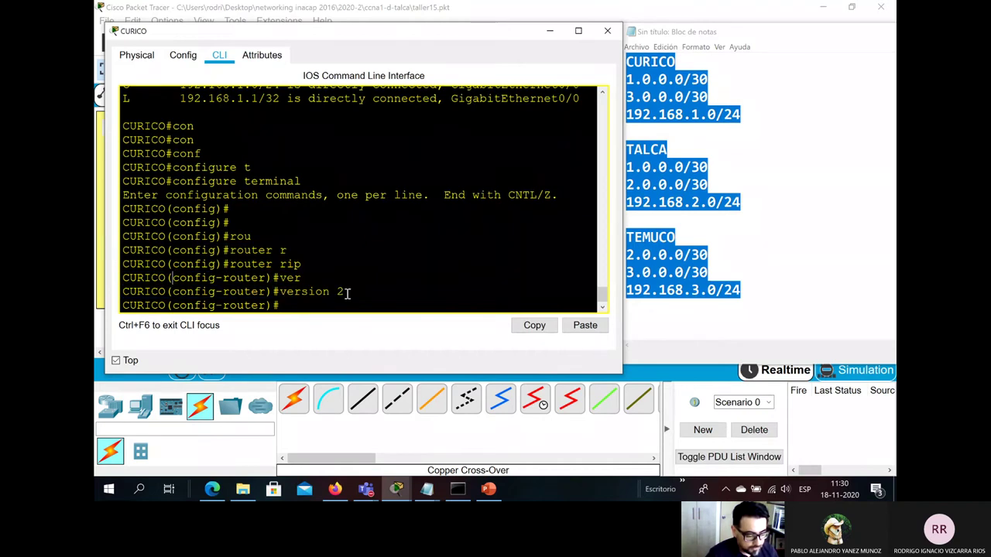
left_click_drag(347, 293, 121, 264)
key("alt+Tab")
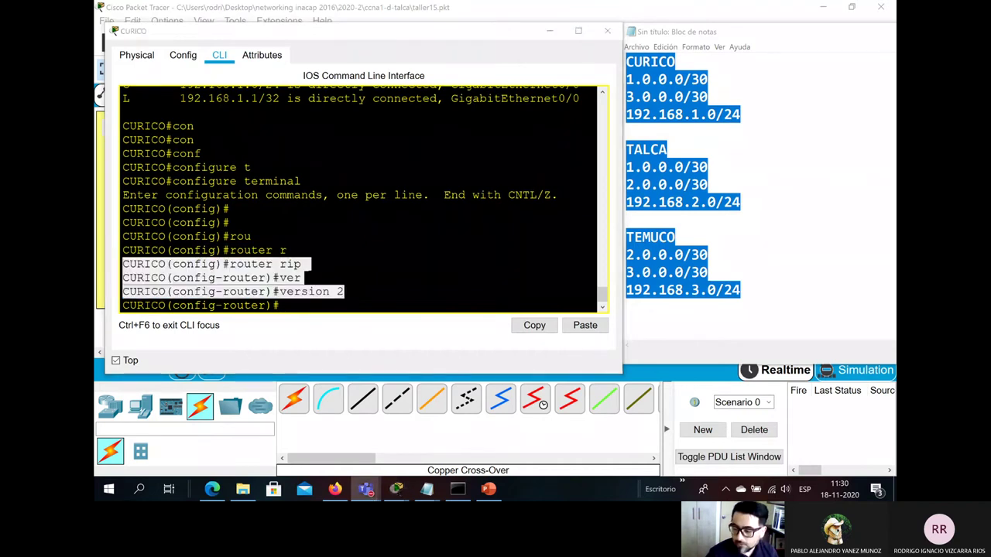
Step: Advertise network 1.0.0.0 in CURICO's RIP process, following the first entry of its network list
left_click(750, 273)
left_click(290, 307)
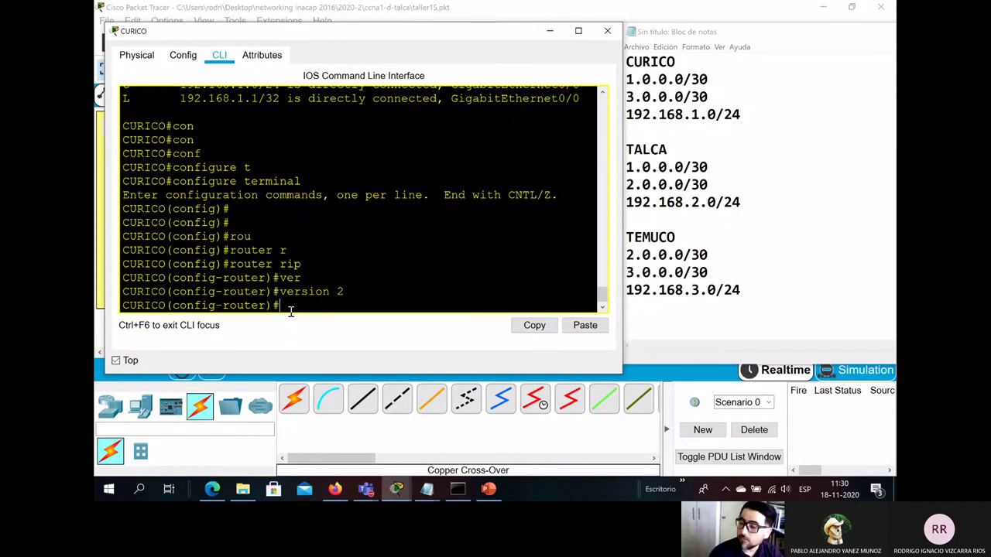
type("net")
key("Tab")
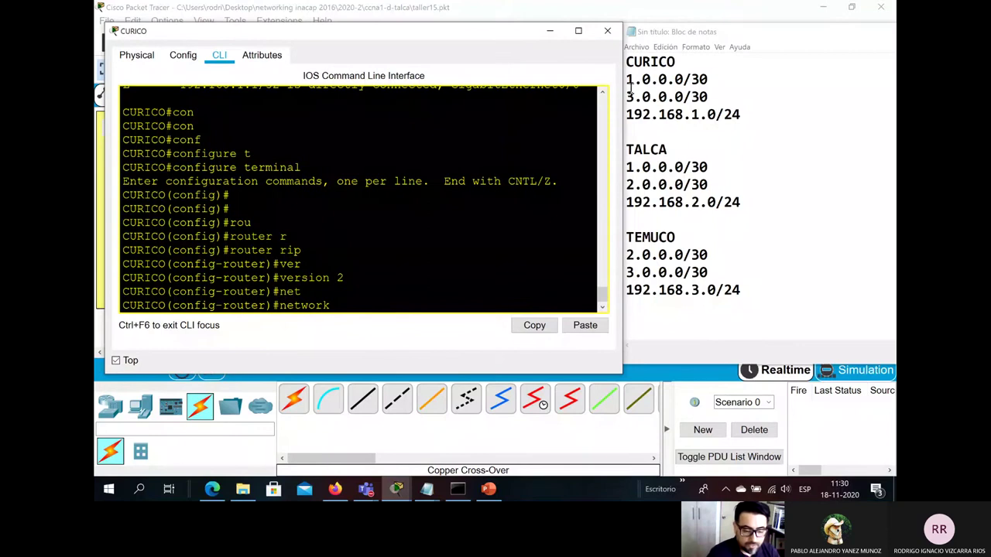
left_click_drag(683, 79, 626, 79)
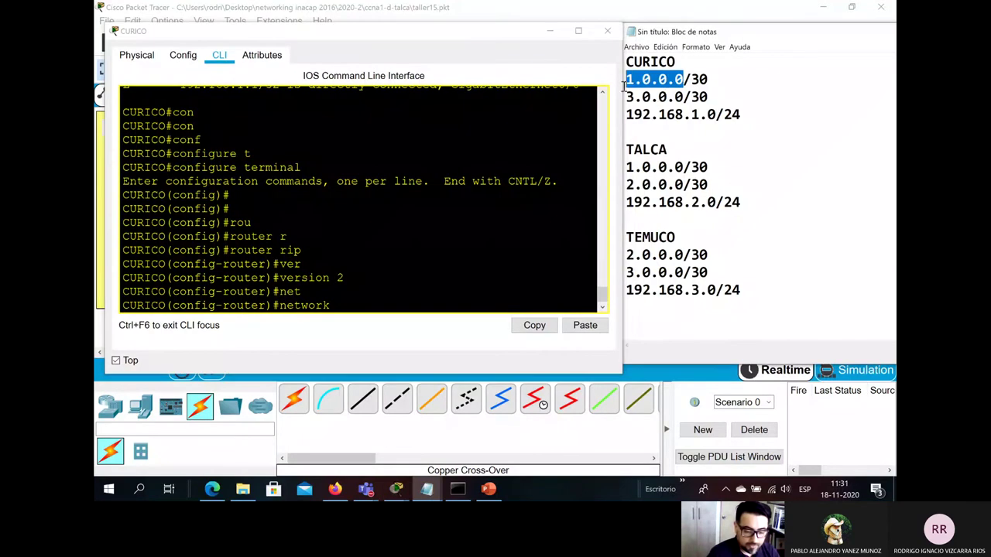
left_click(359, 324)
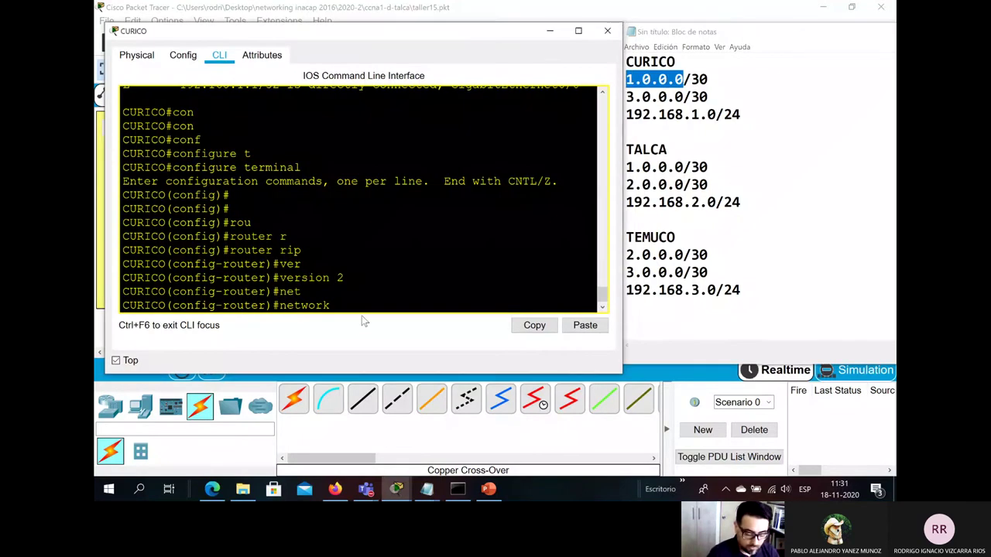
type("1.0.")
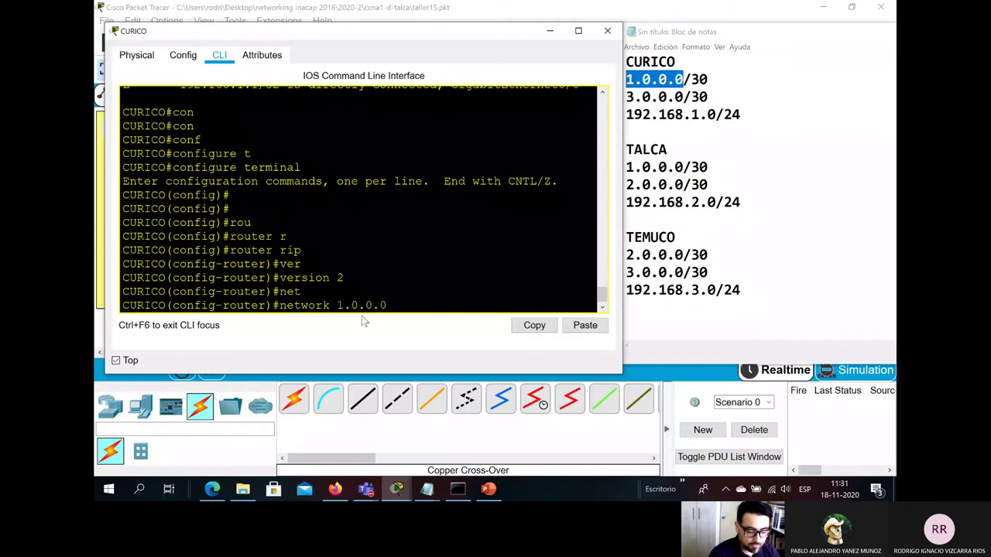
type("0.0")
key("Return")
Step: Add network 3.0.0.0 to CURICO's RIP process
type("ne")
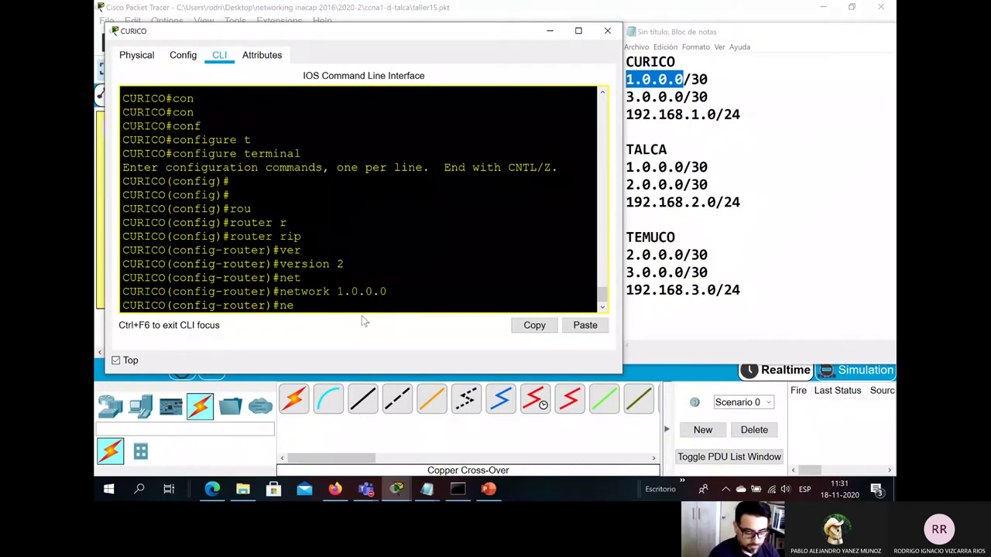
type("t")
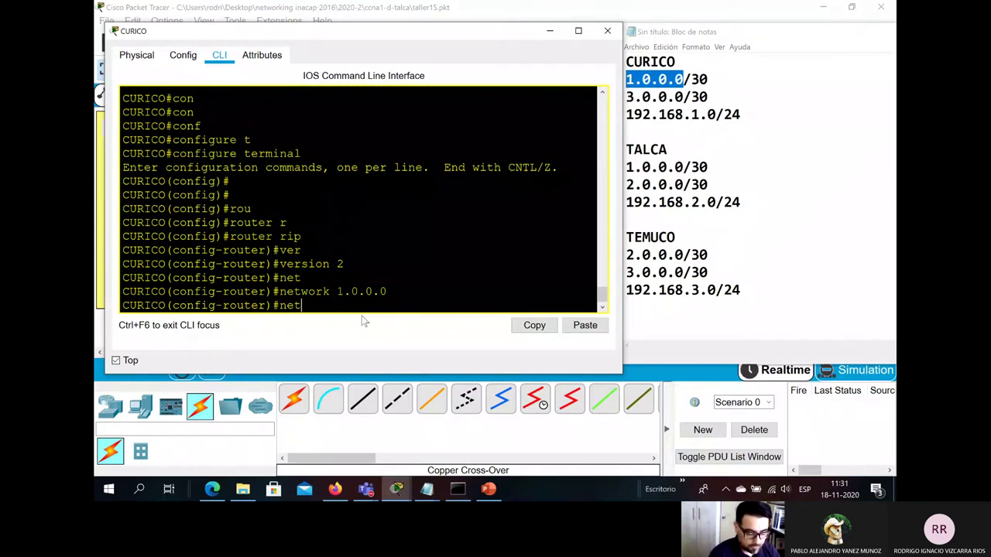
type("work ")
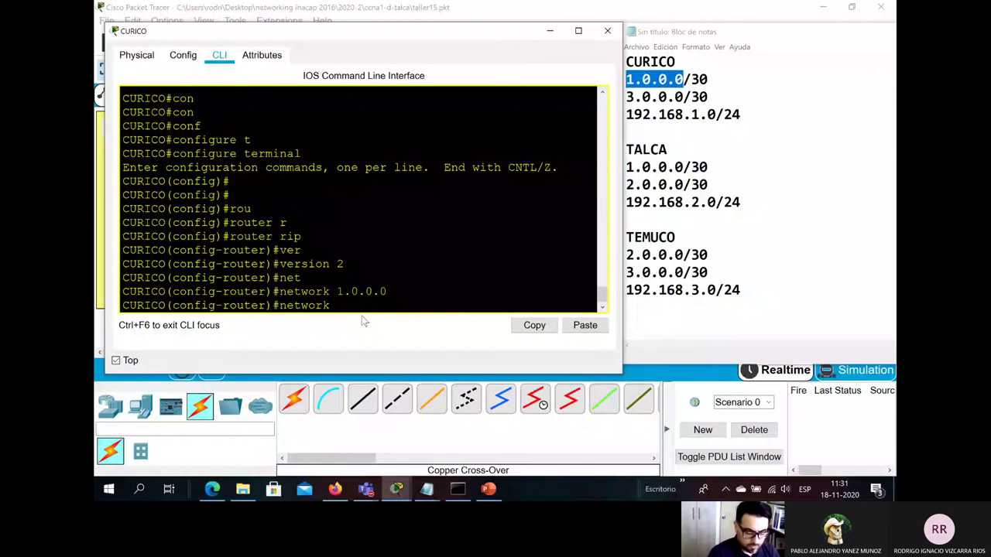
type("3.0.0.")
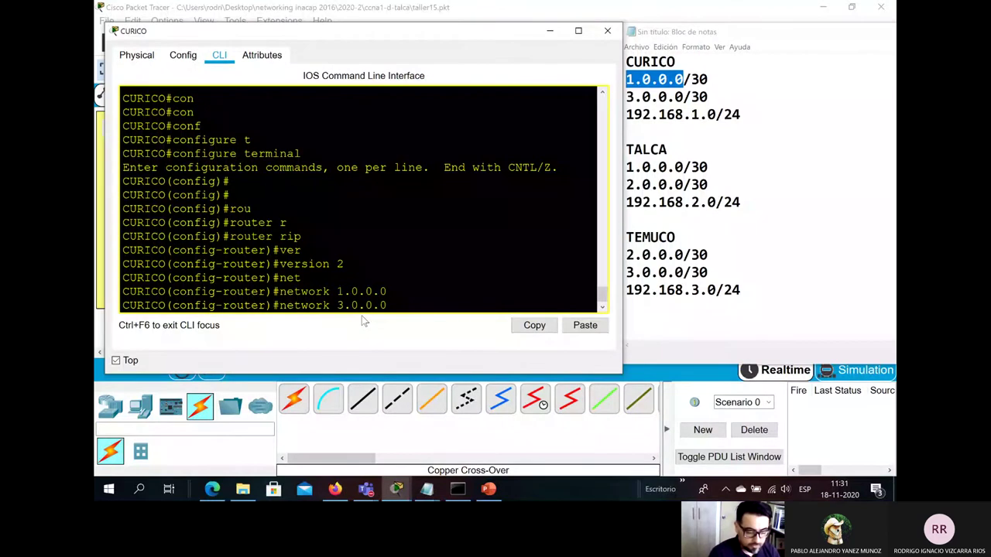
type("0")
key("Return")
Step: Add the LAN network 192.168.1.0 to CURICO's RIP process
type("network")
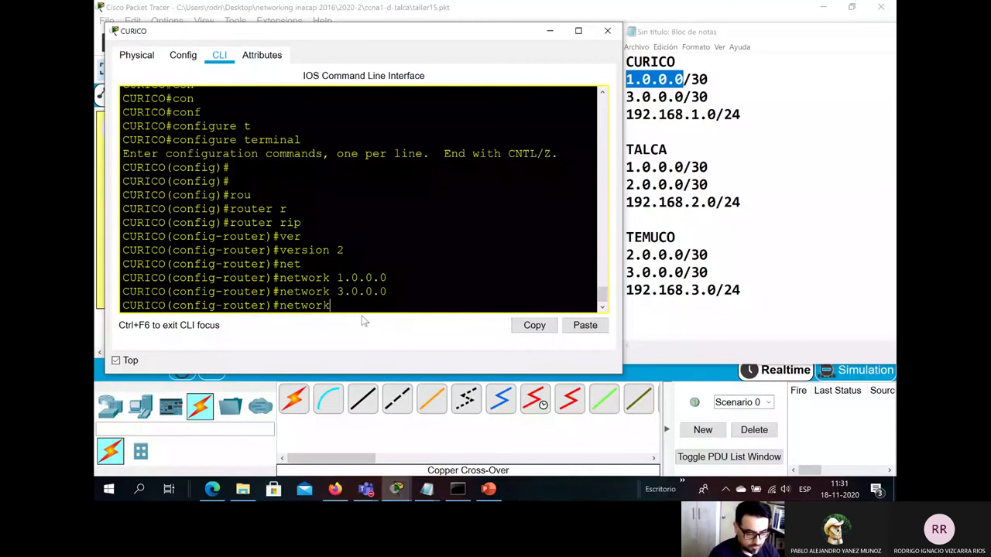
type("192.1")
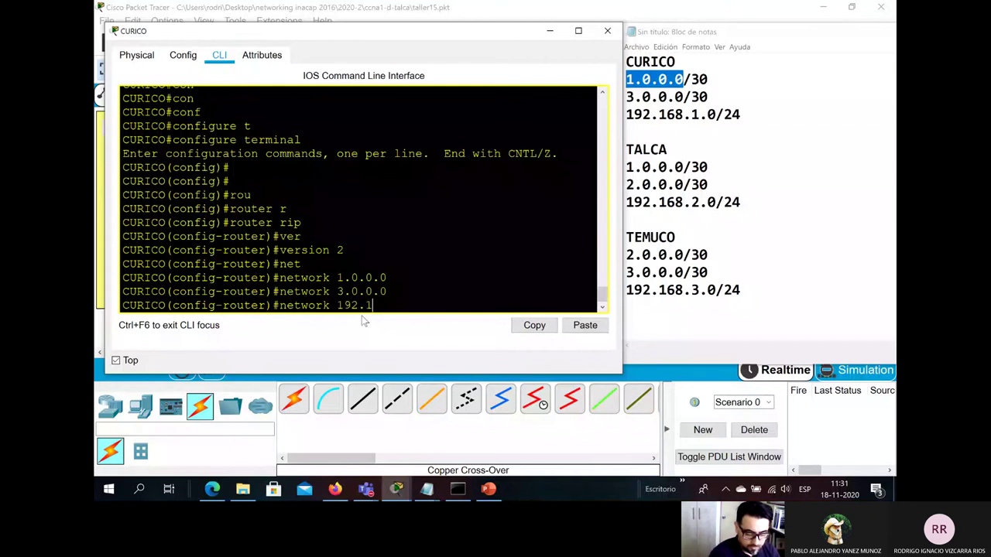
type("68.1.0")
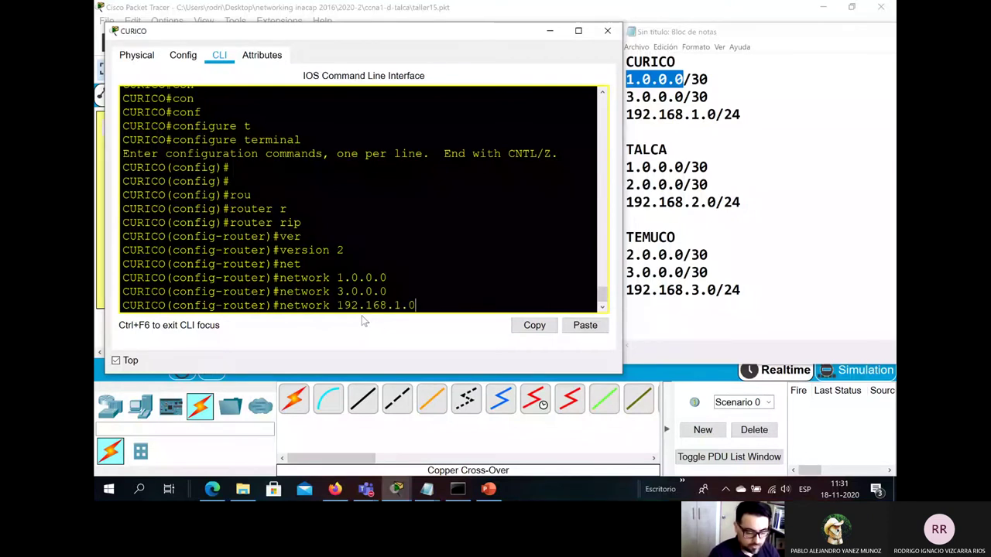
key("Return")
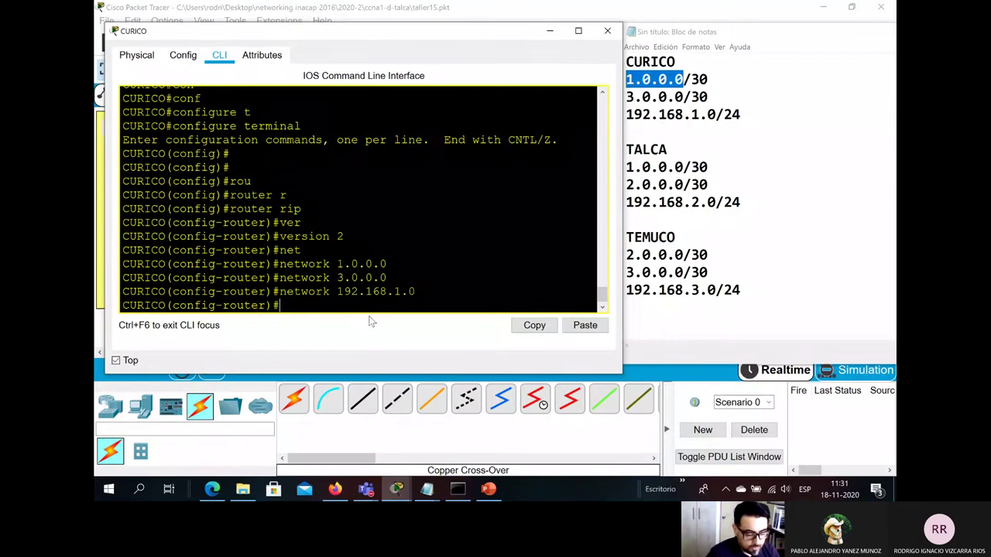
Step: Copy the three network command lines from CURICO's CLI and switch to Teams
left_click_drag(417, 293, 124, 265)
right_click(137, 271)
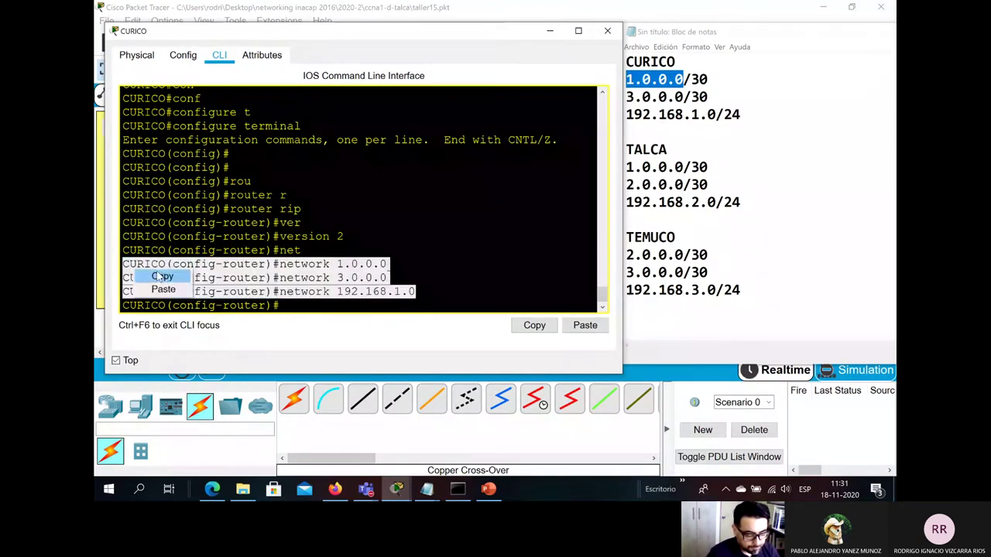
left_click(162, 277)
key("alt+Tab")
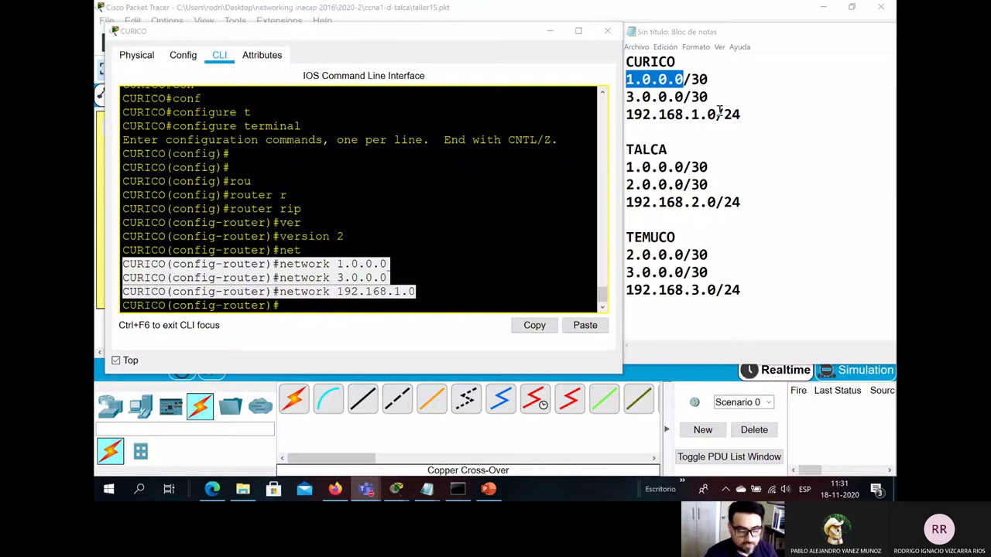
Step: Disable automatic route summarization in CURICO's RIP process with no auto-summary
left_click(315, 307)
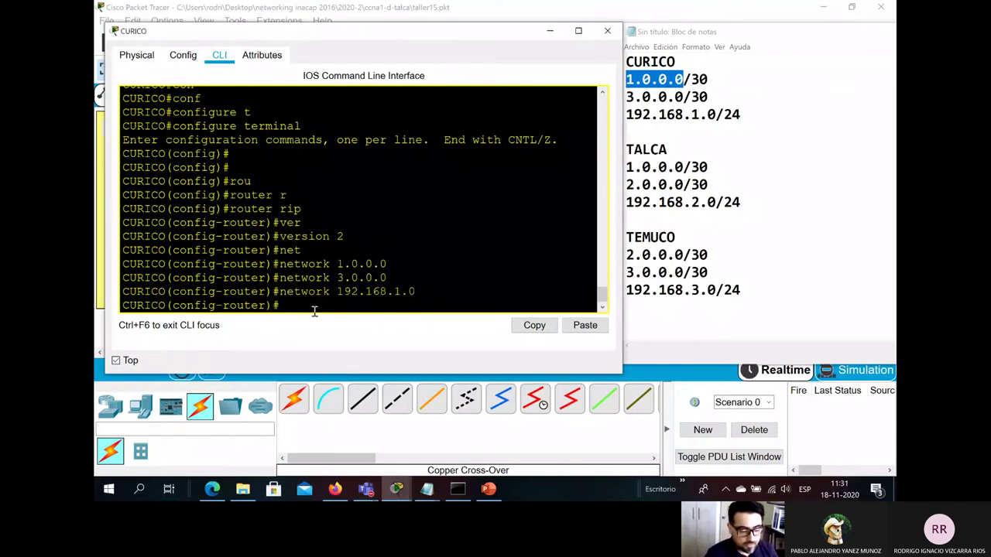
type("no au")
key("Tab")
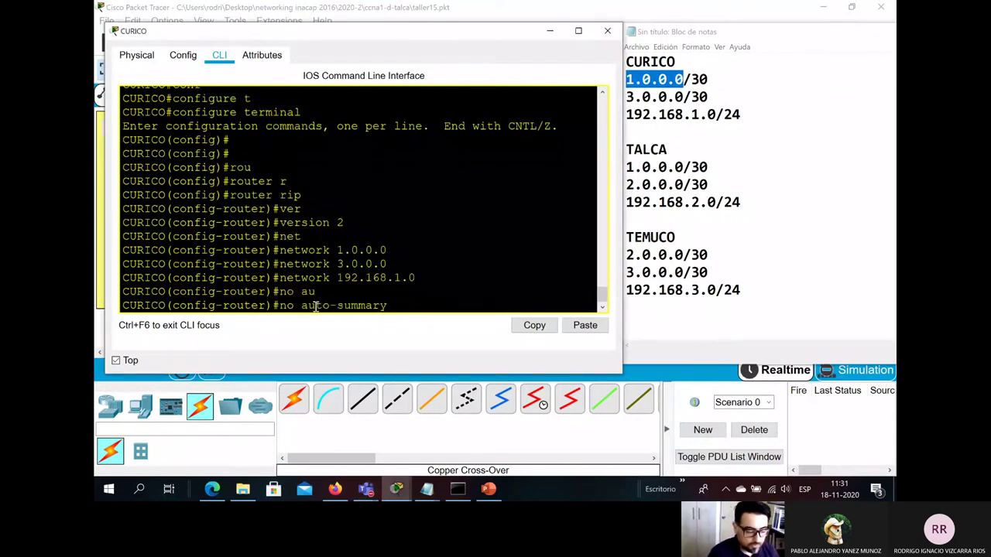
key("Return")
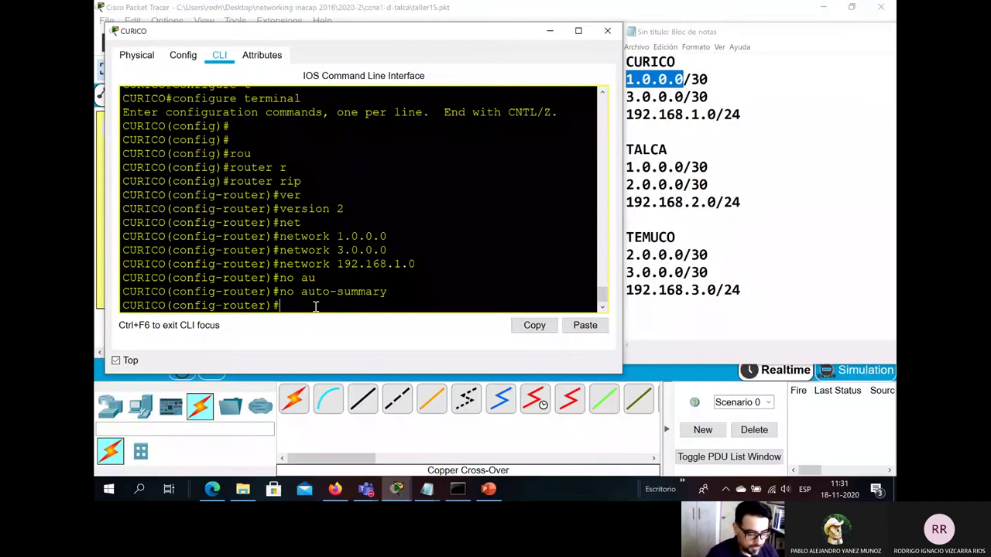
Step: Copy CURICO's RIP command lines from router rip through no auto-summary
left_click_drag(395, 294, 116, 185)
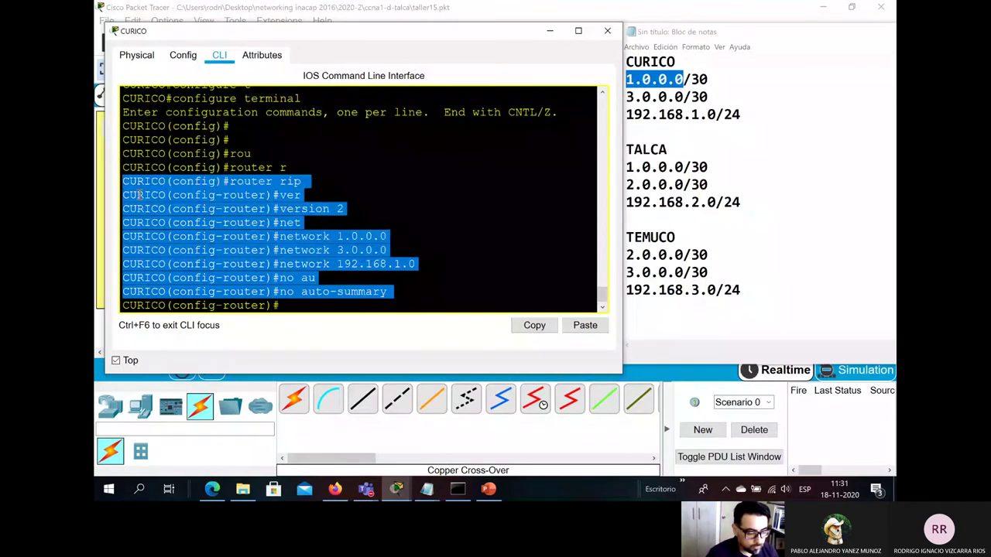
right_click(145, 201)
left_click(167, 203)
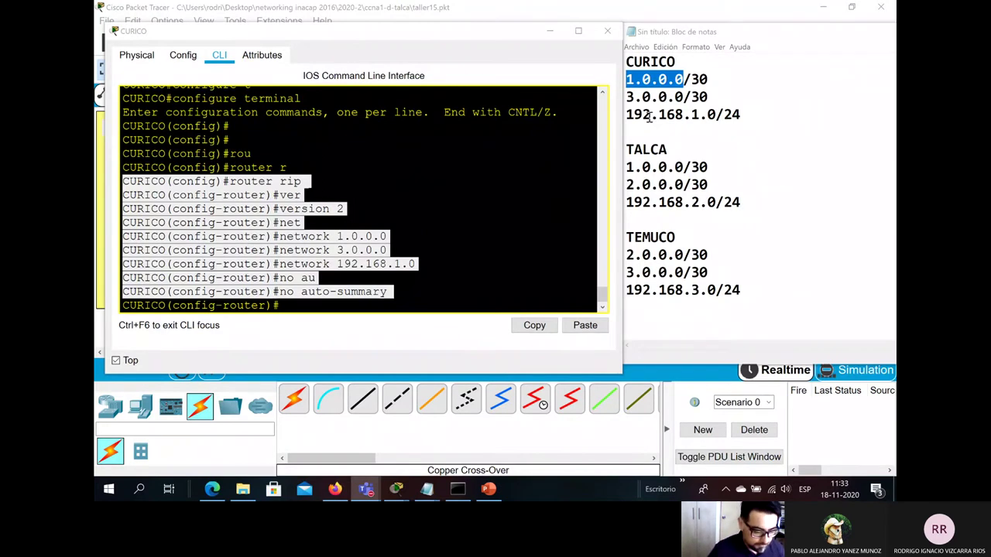
left_click(326, 307)
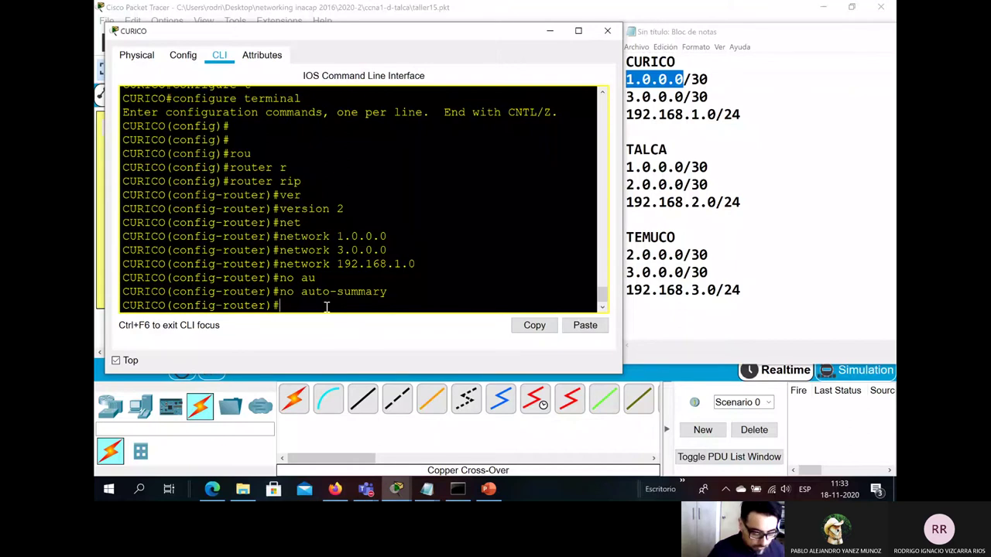
type("net")
key("Tab")
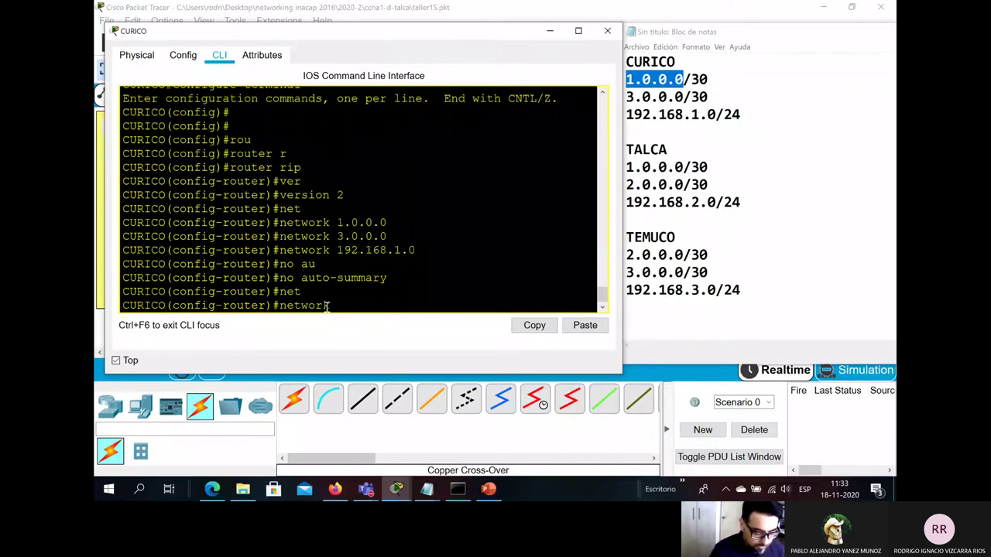
type("4.0.0.0")
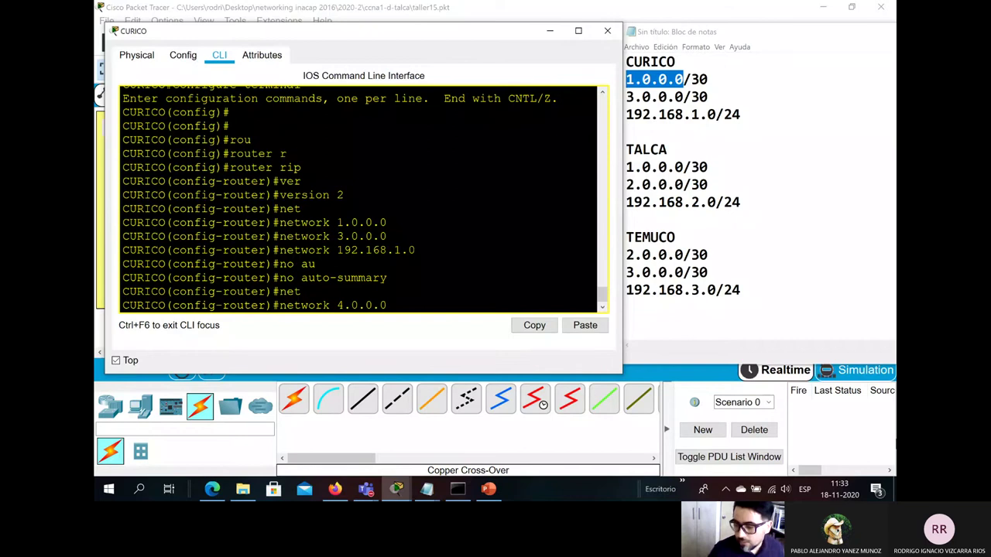
key("ctrl+a")
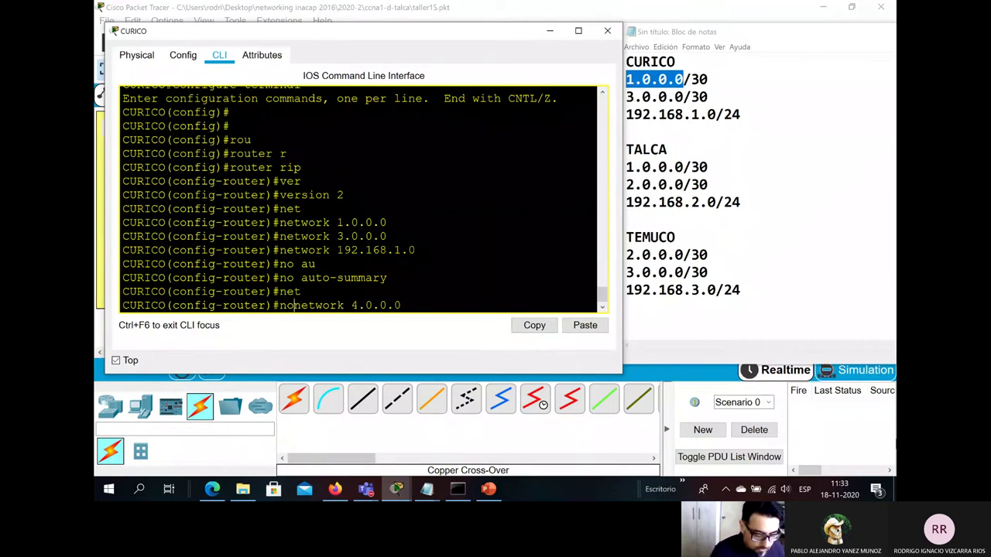
type("no")
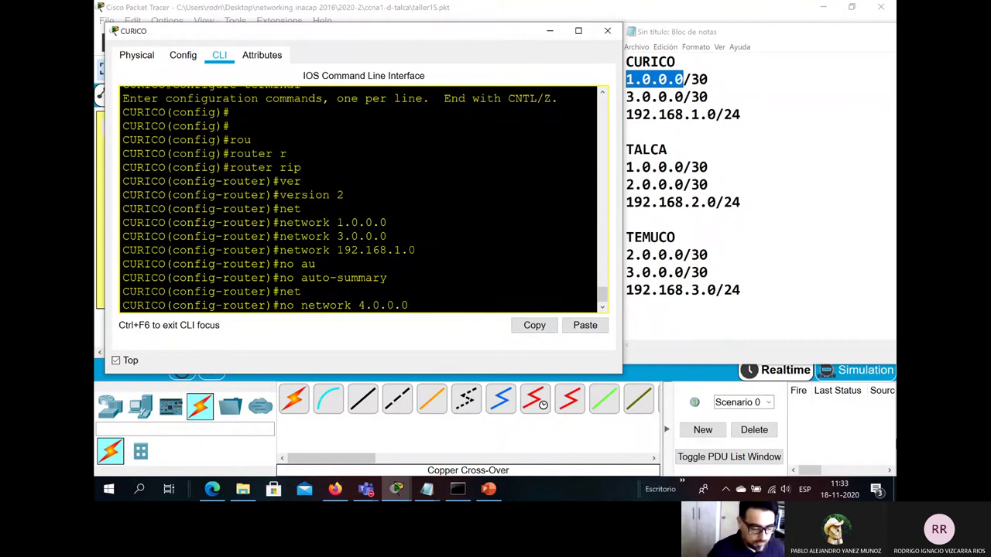
key("BackSpace")
key("BackSpace")
key("BackSpace")
key("BackSpace")
key("BackSpace")
key("BackSpace")
key("BackSpace")
key("BackSpace")
key("BackSpace")
key("BackSpace")
key("BackSpace")
key("BackSpace")
key("BackSpace")
key("BackSpace")
key("BackSpace")
key("BackSpace")
key("BackSpace")
key("BackSpace")
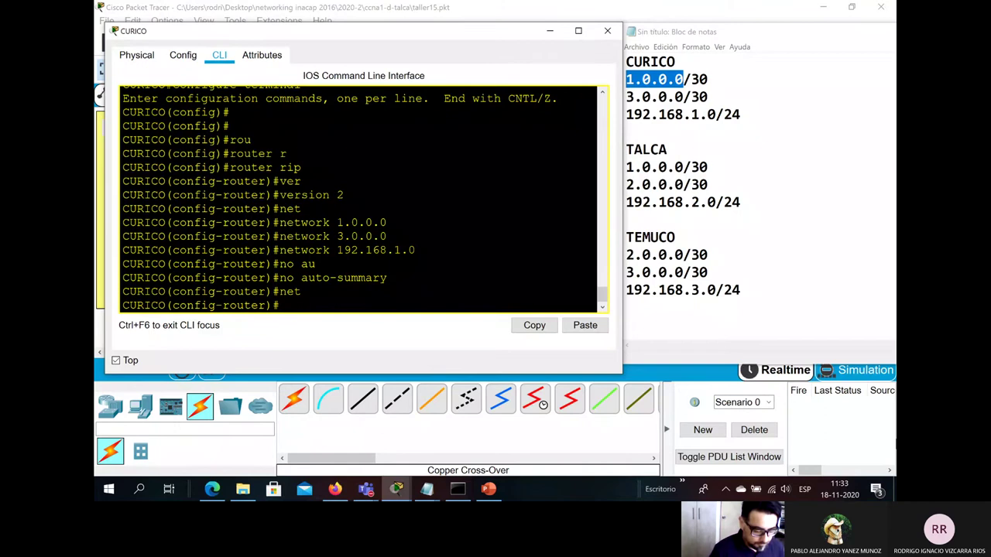
Step: Save CURICO's configuration with do write and close the router's window
type("do write")
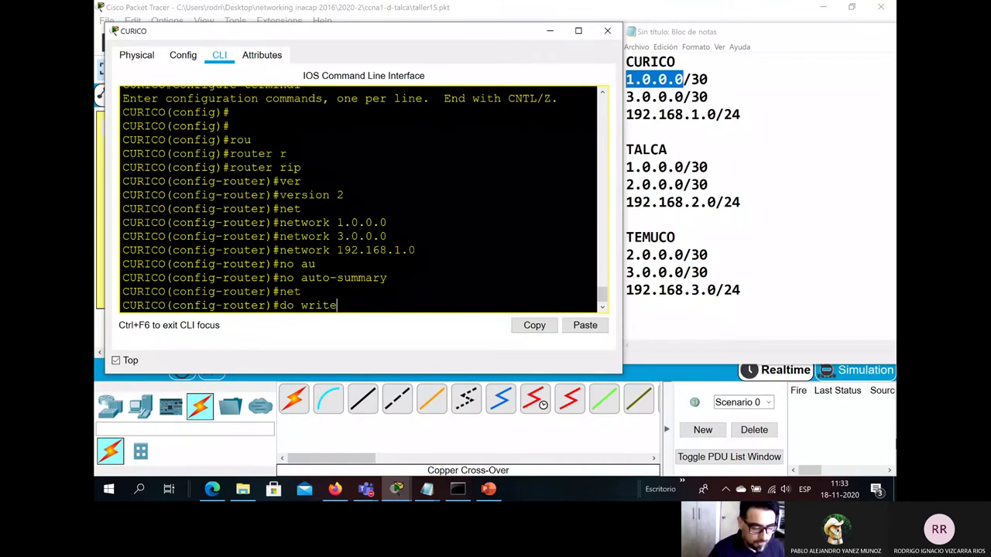
key("Return")
key("Return")
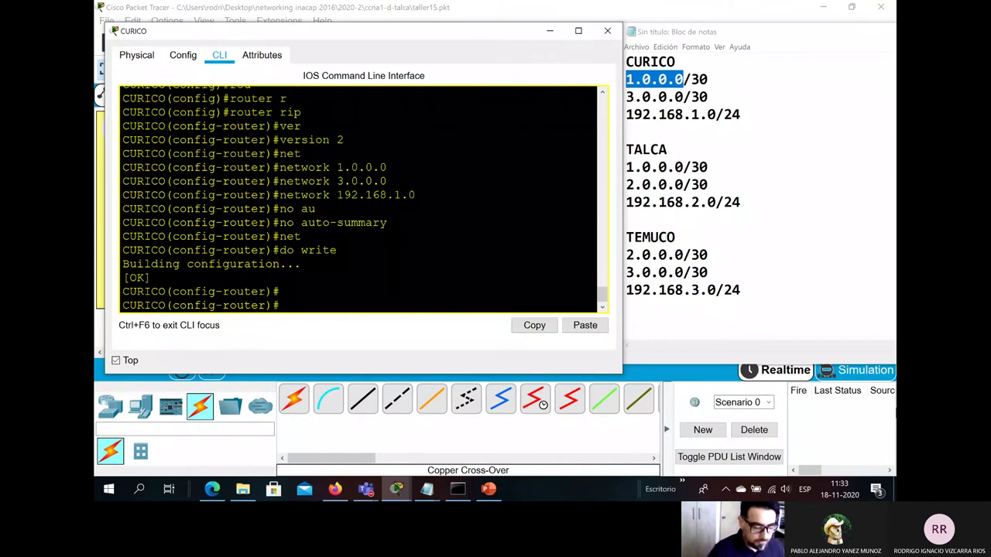
left_click(609, 31)
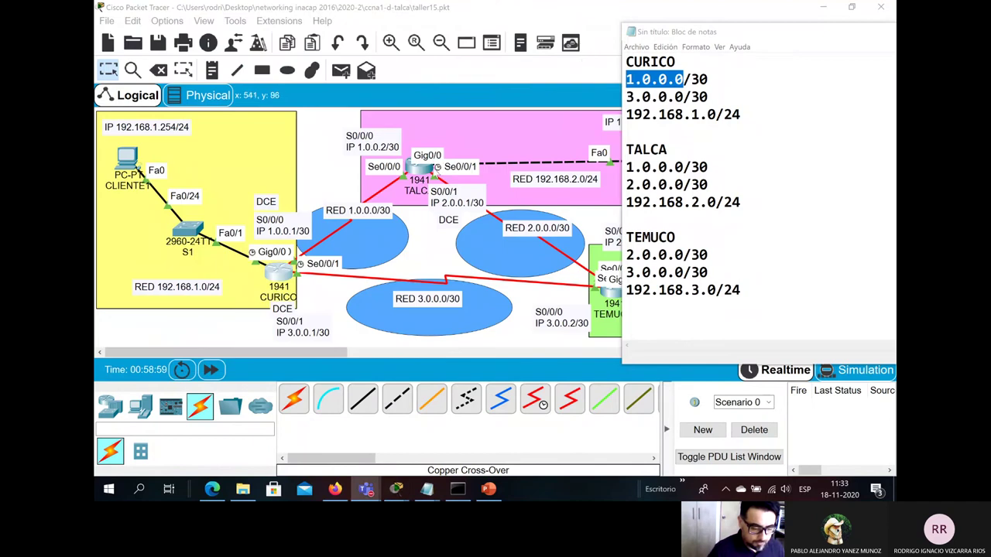
Step: Open the TALCA router's CLI and enter global configuration mode with configure terminal
left_click(418, 170)
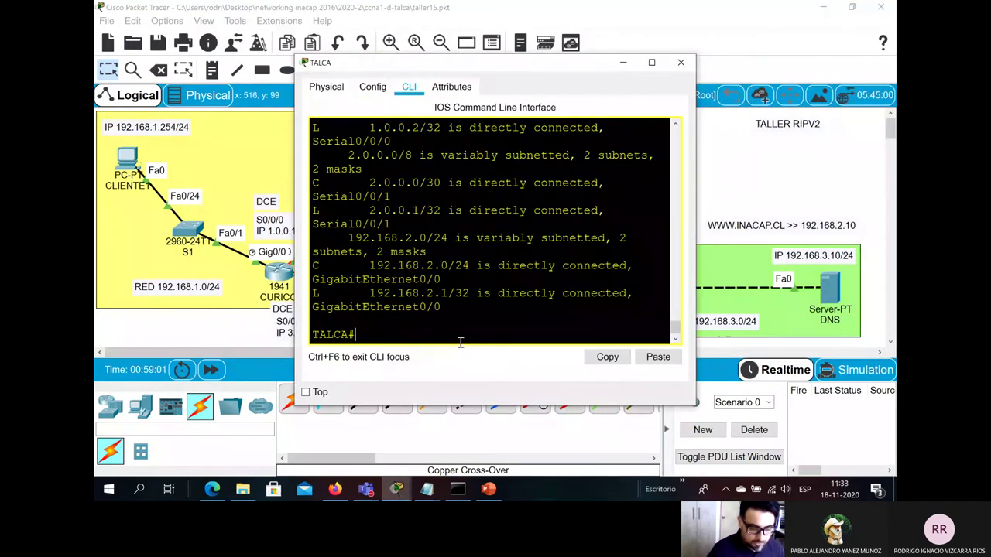
left_click_drag(491, 68, 367, 52)
type("con")
key("Tab")
type("f")
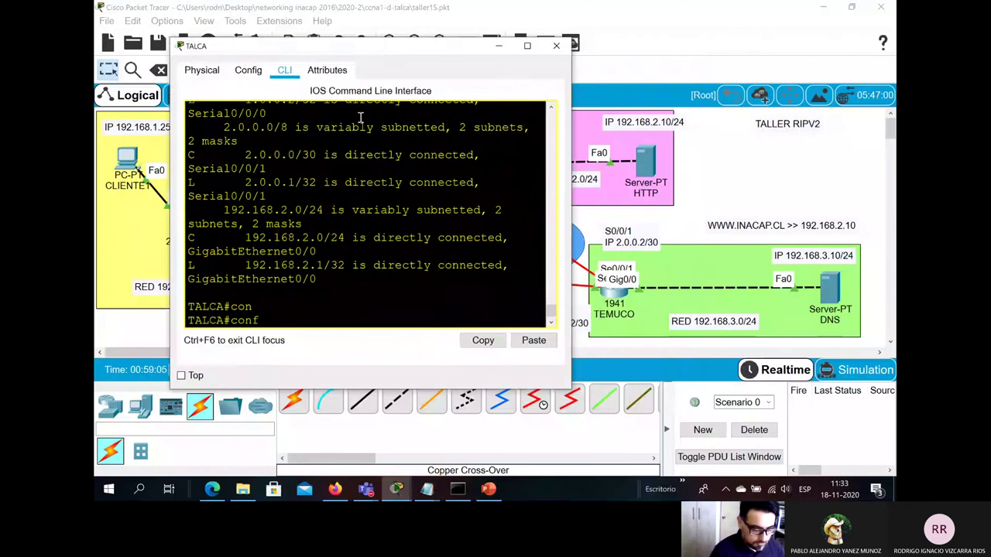
key("Tab")
type("t")
key("Tab")
key("Return")
key("Return")
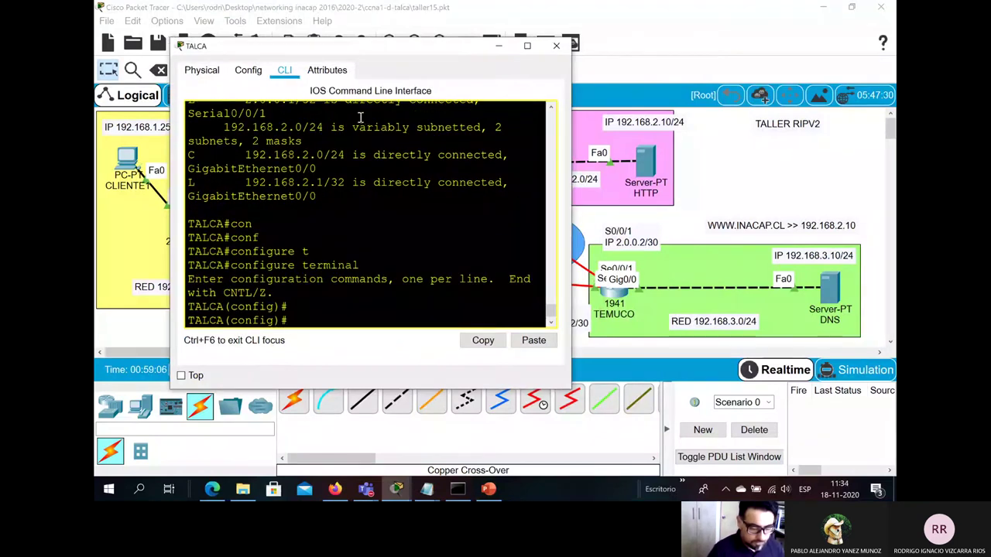
Step: Bring up the Notepad network list and move the TALCA window aside so both can be read
left_click(426, 488)
left_click(507, 413)
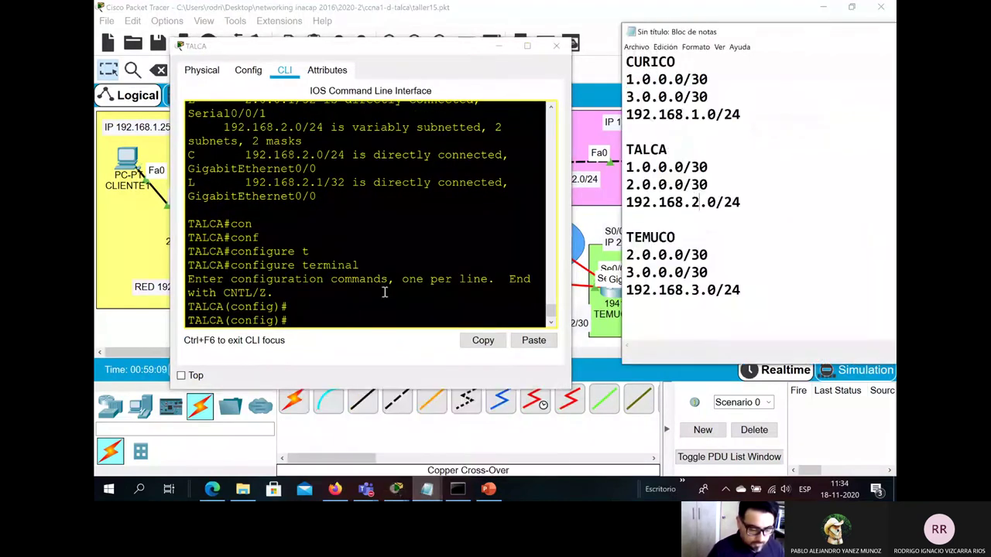
left_click(355, 314)
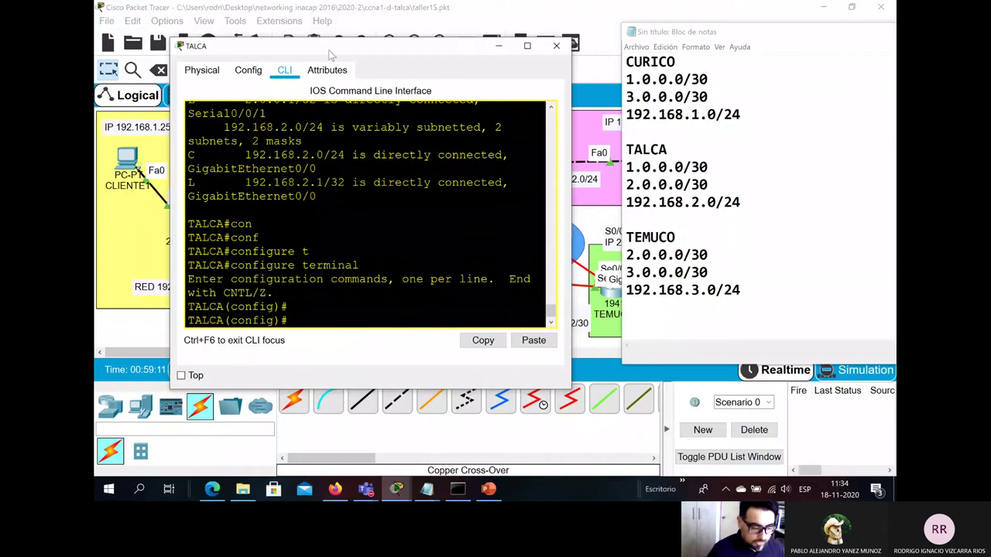
left_click_drag(329, 55, 300, 44)
Step: Enter RIP configuration on TALCA with router rip and set it to version 2
type("ro")
key("Tab")
type("u")
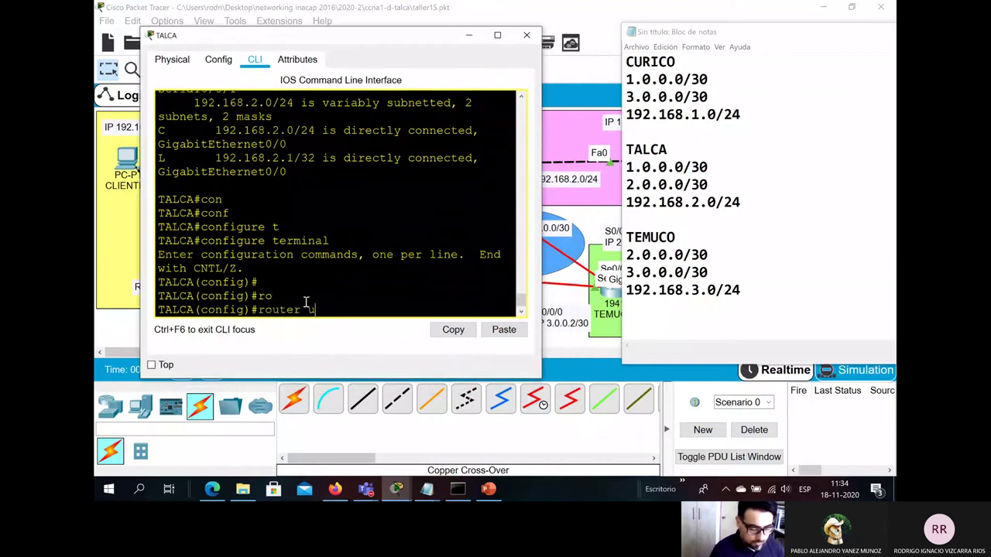
key("Tab")
key("Return")
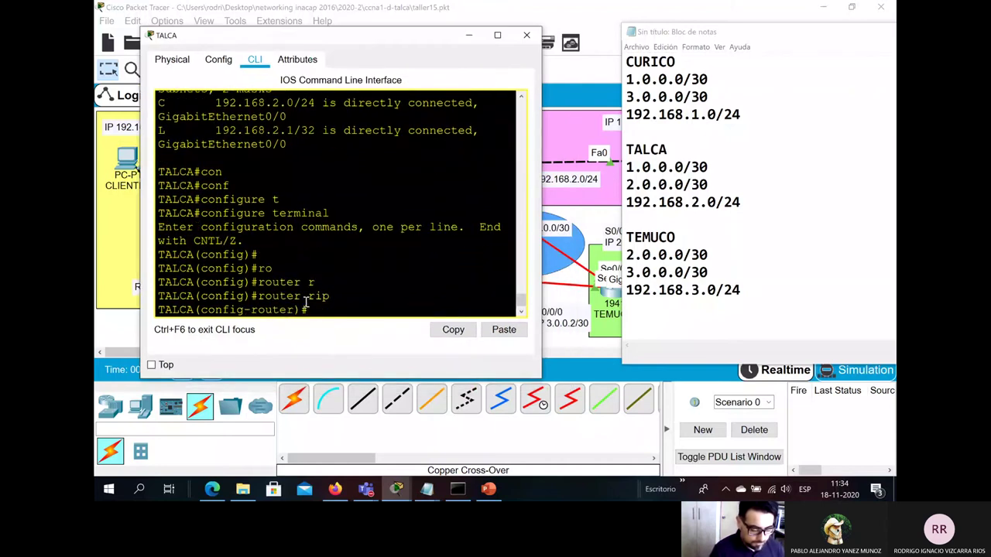
type("ver")
key("Tab")
type("2")
key("Return")
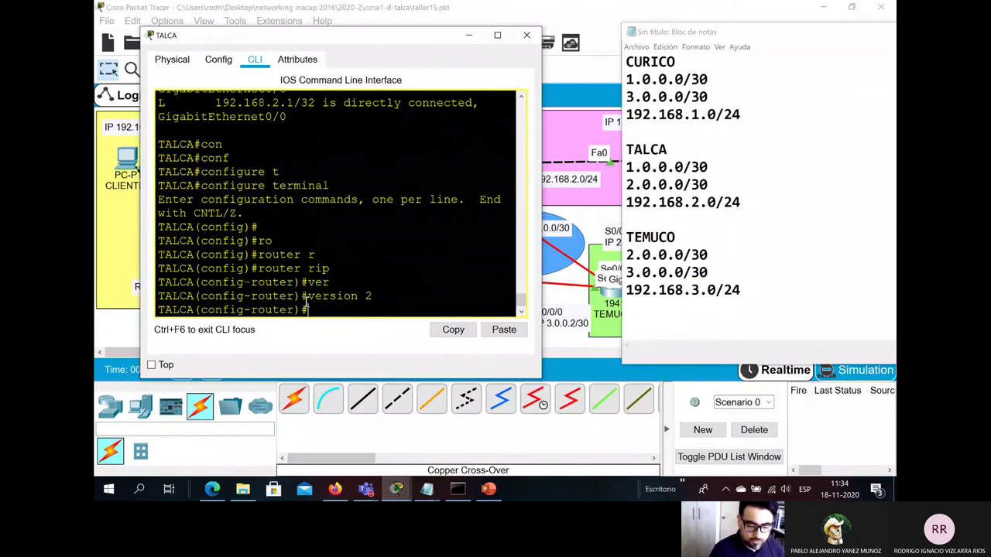
Step: Widen the TALCA window slightly and advertise network 1.0.0.0 in its RIP configuration
type("net")
key("Tab")
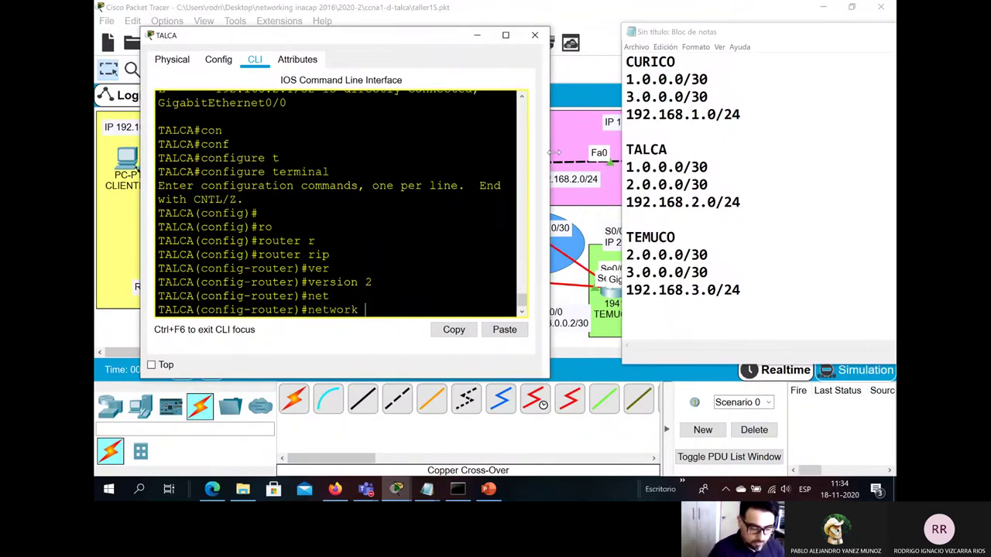
left_click_drag(541, 161, 561, 161)
type("1,.")
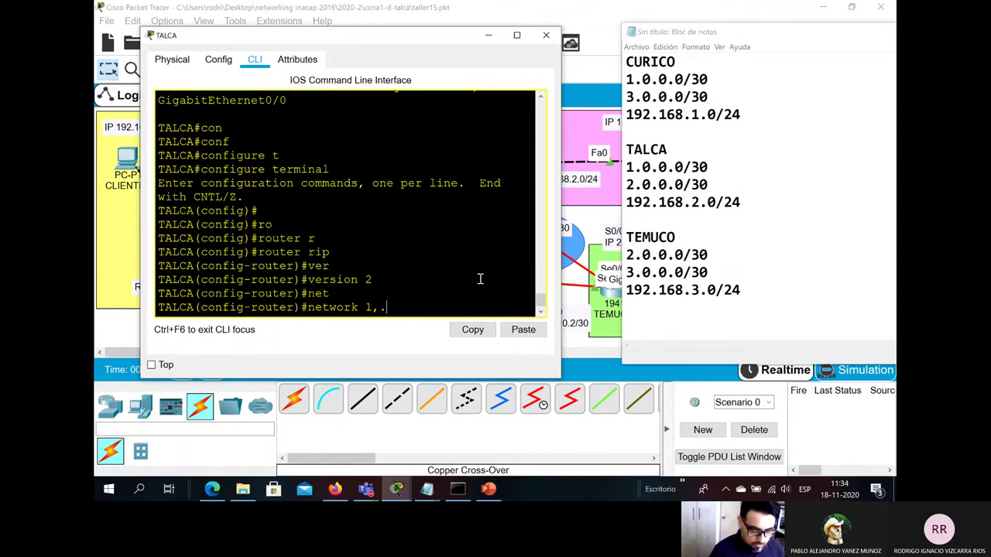
type(".0.0.0")
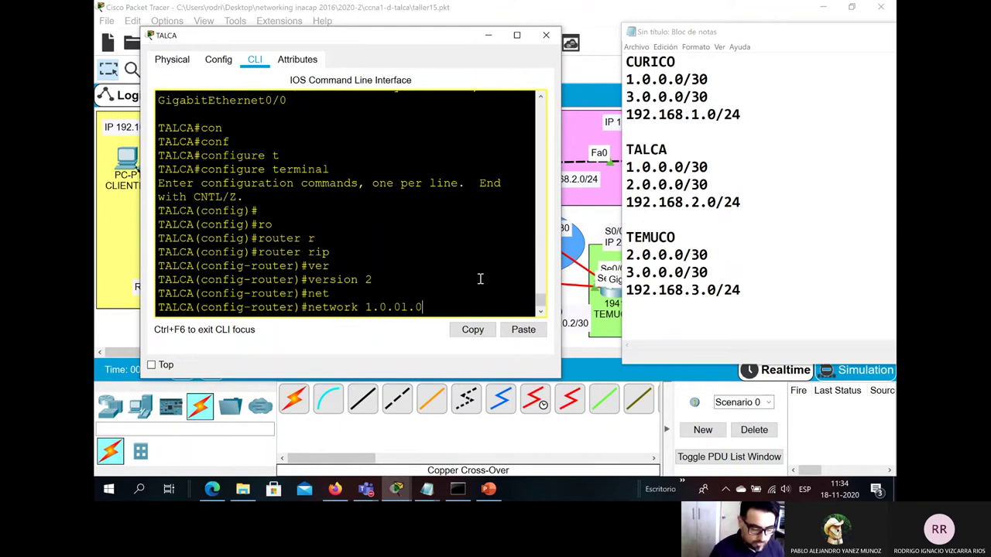
key("BackSpace")
key("BackSpace")
type("1")
key("BackSpace")
type(".0")
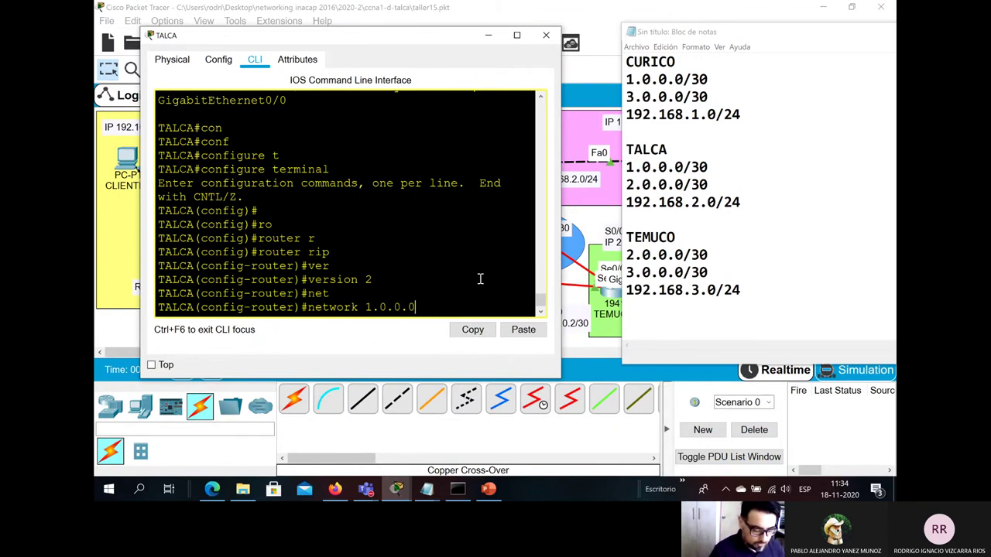
key("Return")
Step: Advertise networks 2.0.0.0 and 192.168.2.0 in TALCA's RIP configuration
type("network")
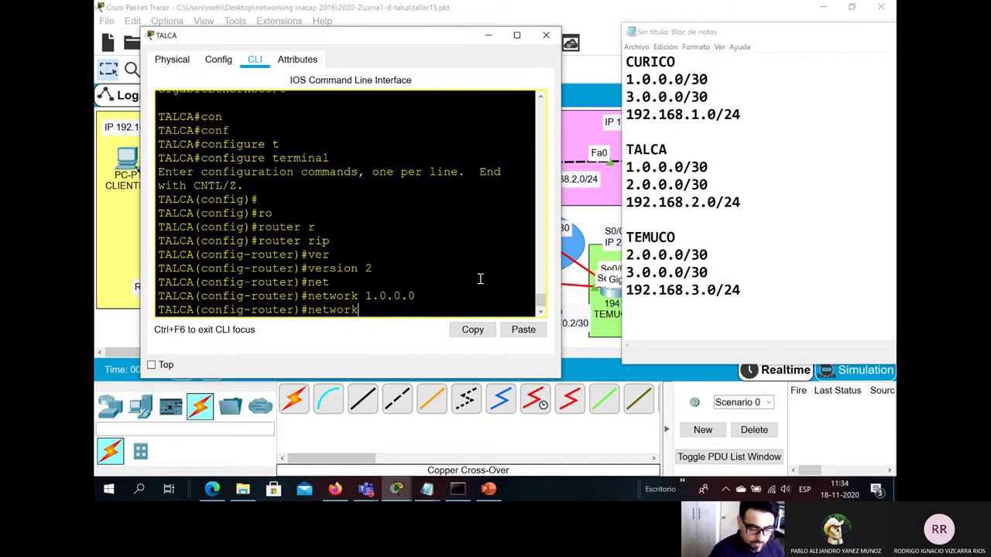
type(" 2.0.0.0")
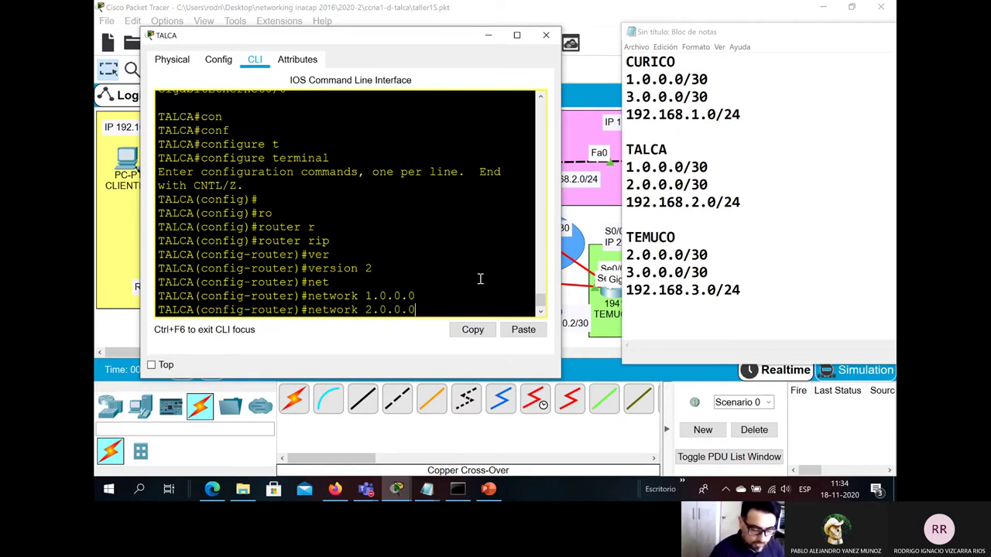
key("Return")
type("net")
key("Tab")
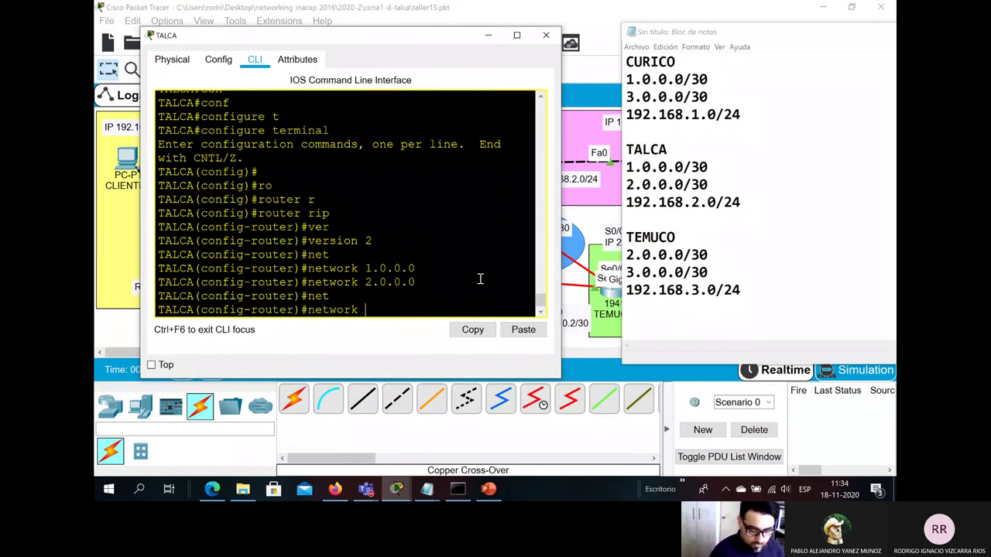
type("192.168.2.0")
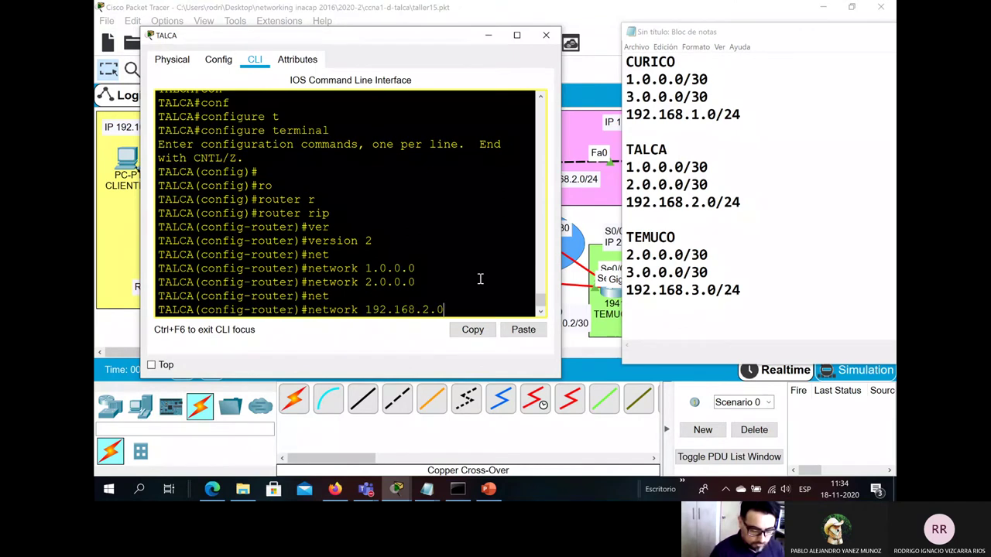
key("Return")
Step: Disable automatic summarization on TALCA with no auto-summary
type("no")
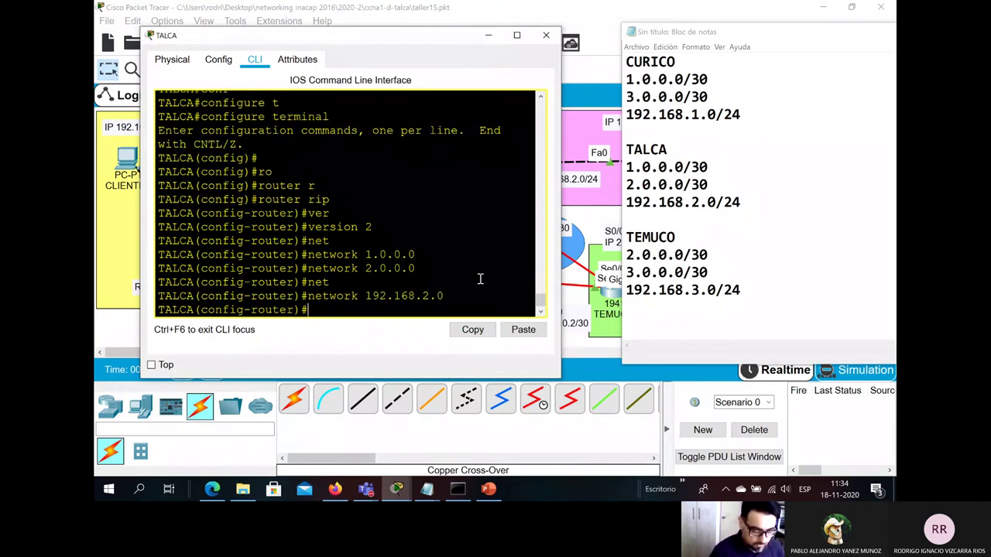
type(" au")
key("Tab")
key("Return")
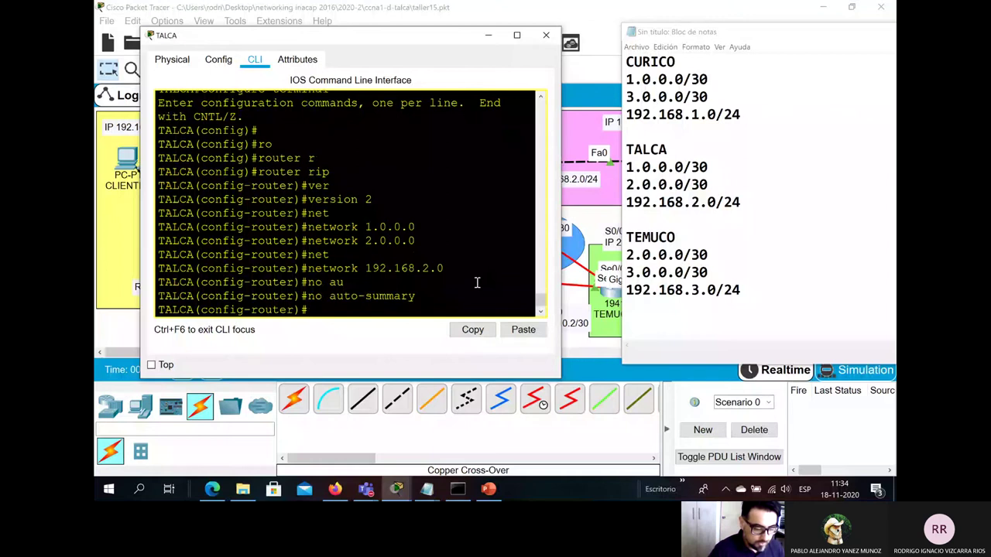
Step: Copy TALCA's RIP command lines from router rip through no auto-summary
left_click_drag(428, 301, 179, 172)
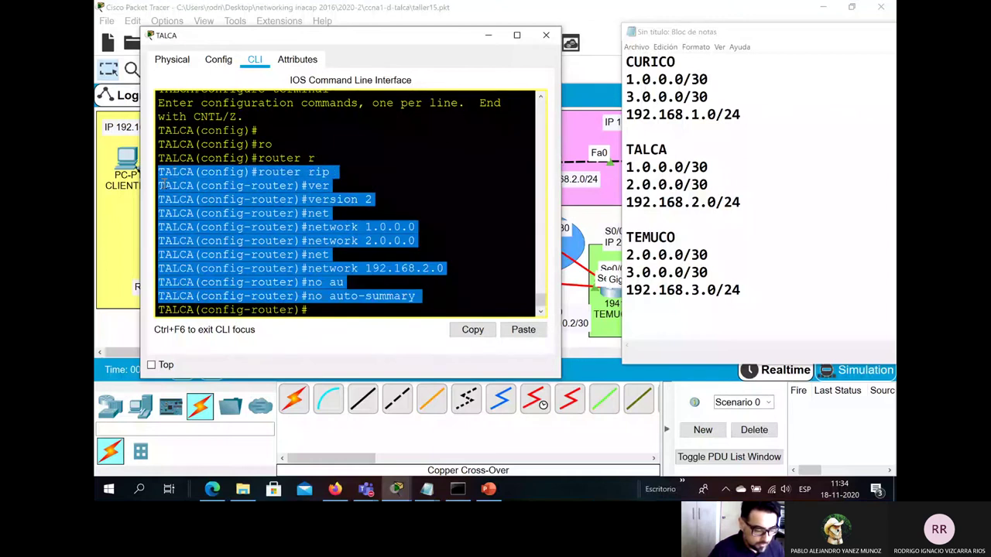
right_click(169, 172)
left_click(187, 190)
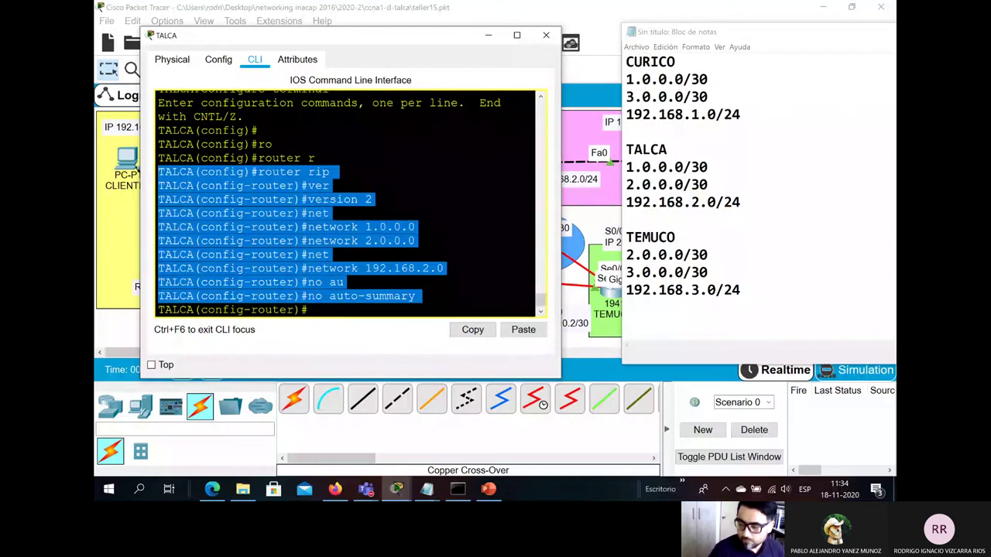
key("alt+Tab")
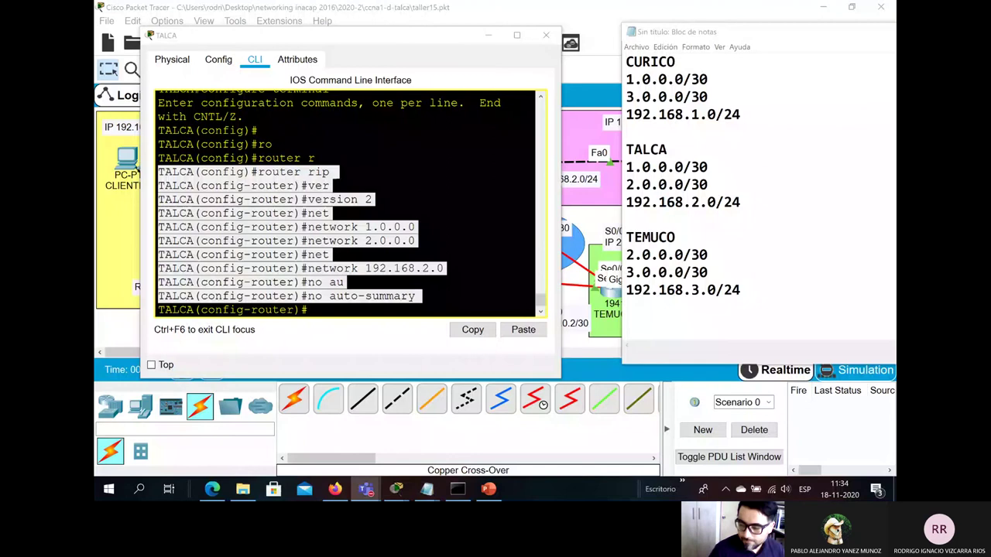
Step: Save TALCA's configuration with do write and close the router's window
left_click(322, 309)
type("do write")
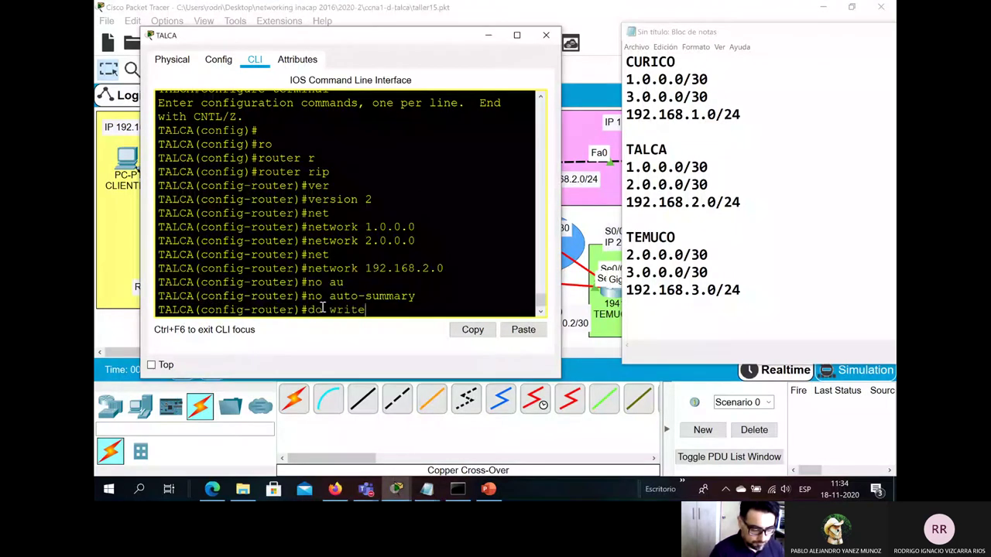
key("Return")
key("Return")
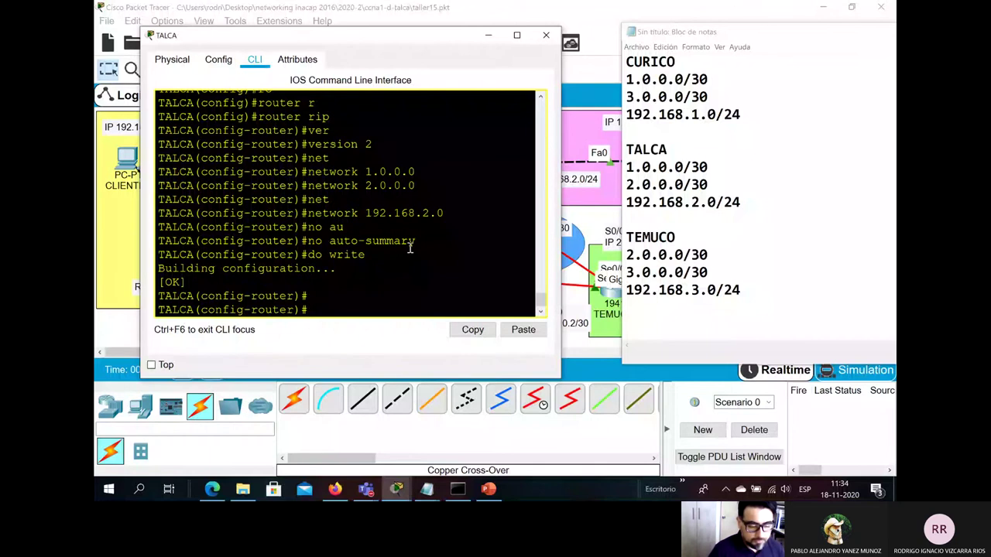
left_click(545, 35)
Step: Open the TEMUCO router's CLI, move its window aside and get a clean command prompt
left_click(616, 298)
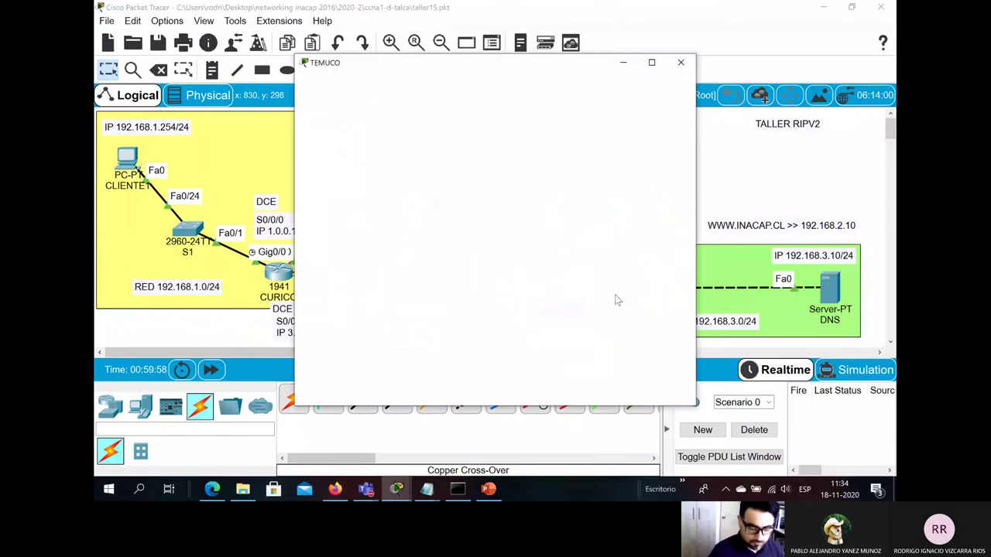
left_click_drag(453, 64, 301, 58)
key("BackSpace")
key("BackSpace")
key("BackSpace")
key("BackSpace")
key("BackSpace")
key("BackSpace")
key("BackSpace")
key("BackSpace")
key("BackSpace")
key("BackSpace")
key("BackSpace")
key("BackSpace")
key("BackSpace")
key("BackSpace")
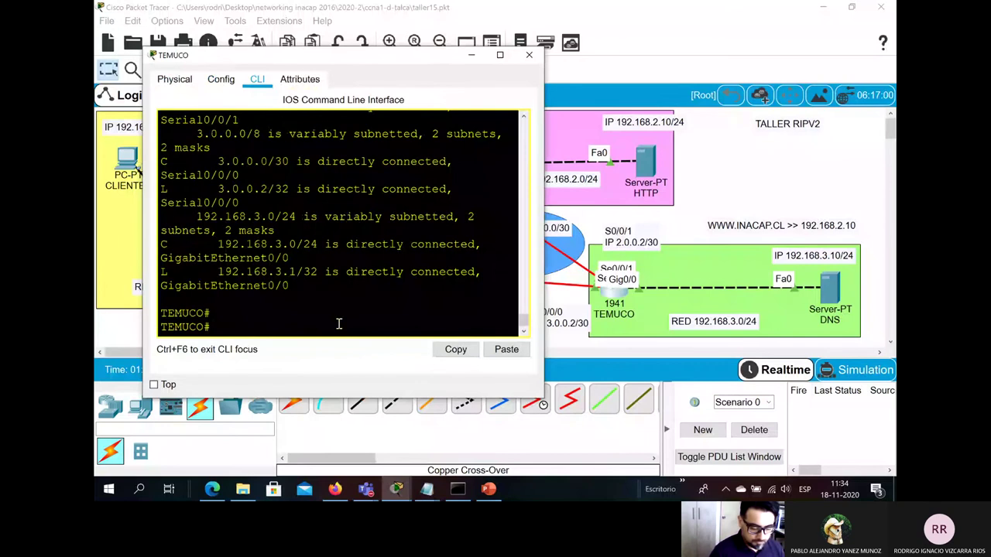
Step: Enter global configuration mode on TEMUCO with configure terminal
type("co")
key("Tab")
type("f")
key("Tab")
type("t")
key("Tab")
key("BackSpace")
key("BackSpace")
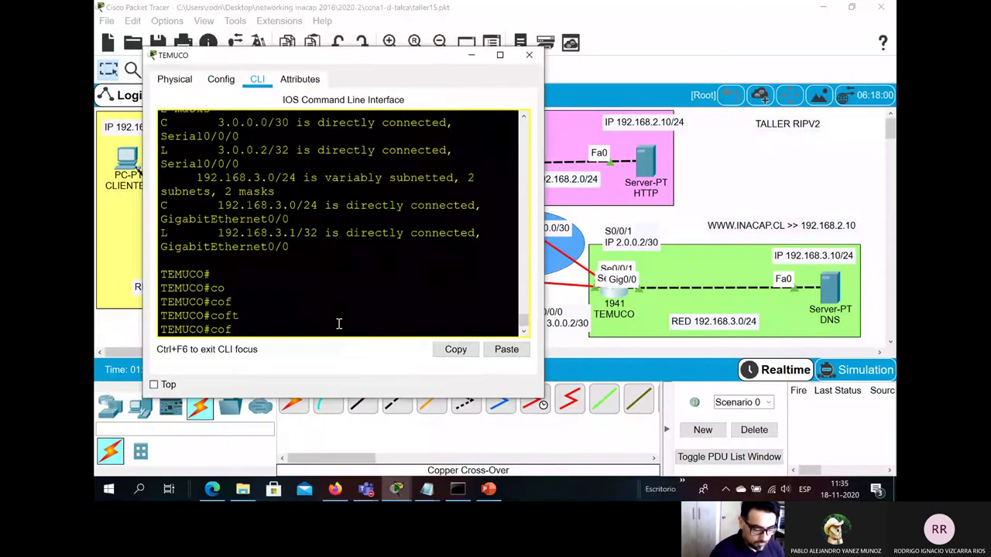
type("n")
key("Tab")
key("f")
key("Tab")
type("t")
key("Tab")
key("Return")
key("Return")
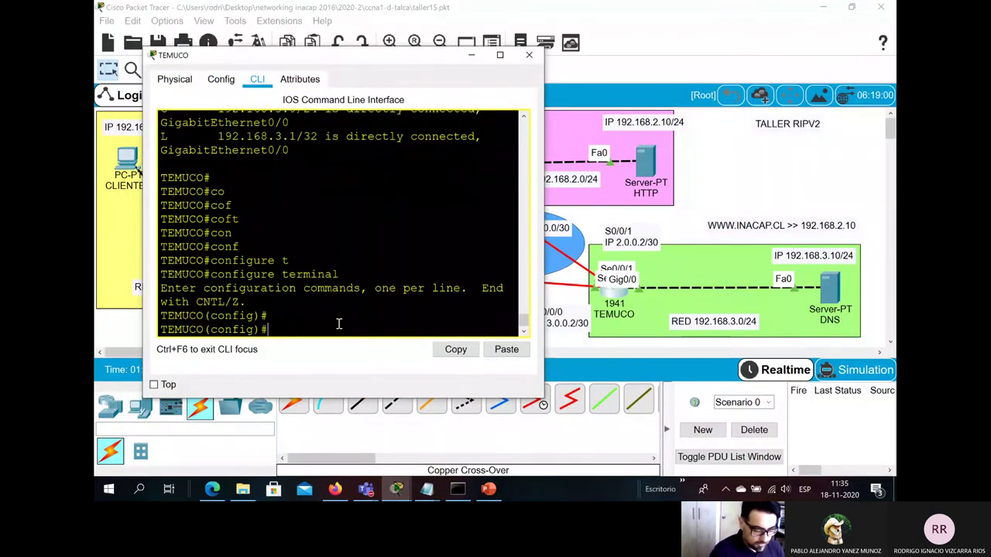
Step: Enter RIP configuration on TEMUCO with router rip and set it to version 2
type("ro")
key("Tab")
type("r")
key("Tab")
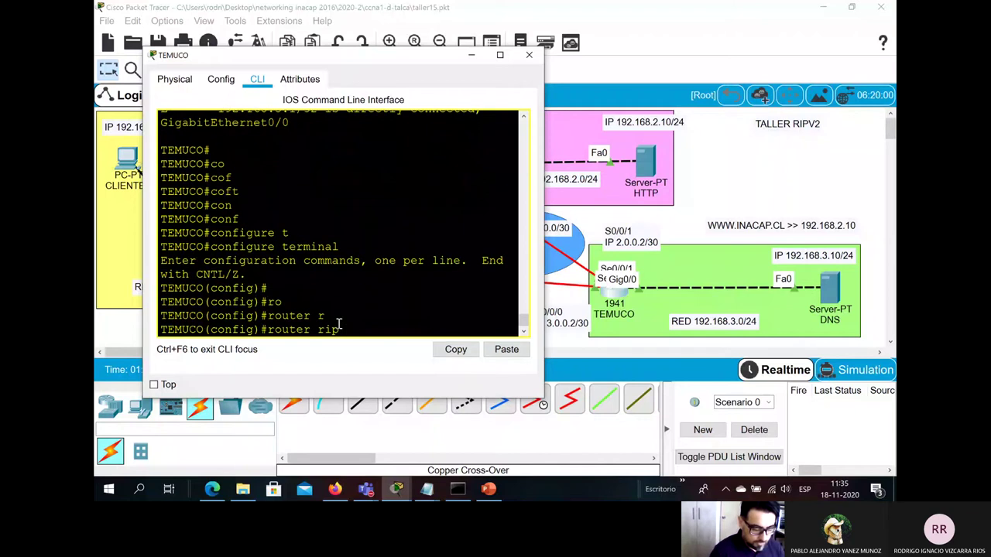
key("Return")
type("ve")
key("Tab")
type("rsion 2")
key("Return")
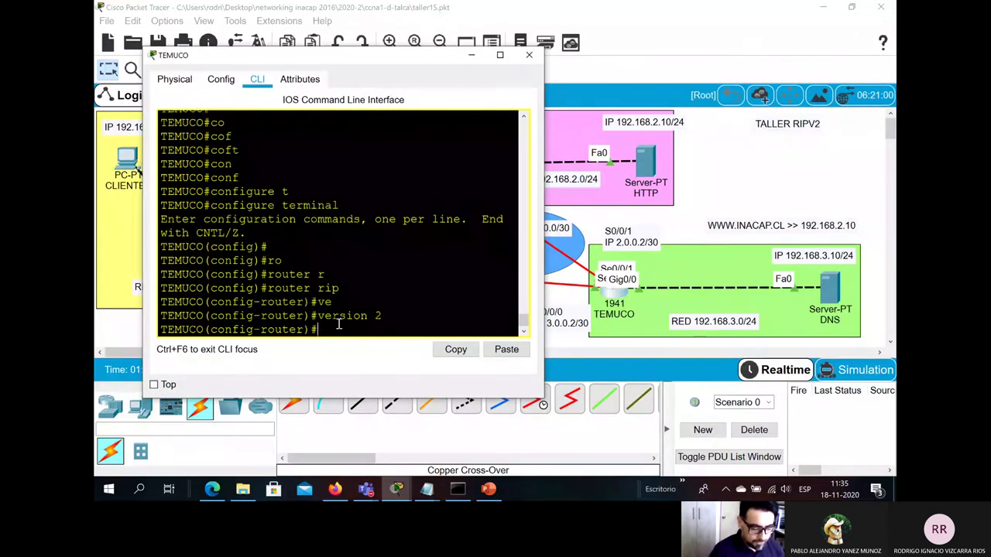
Step: Bring up the untitled Notepad network list and advertise network 2.0.0.0 in TEMUCO's RIP configuration
mouse_move(427, 488)
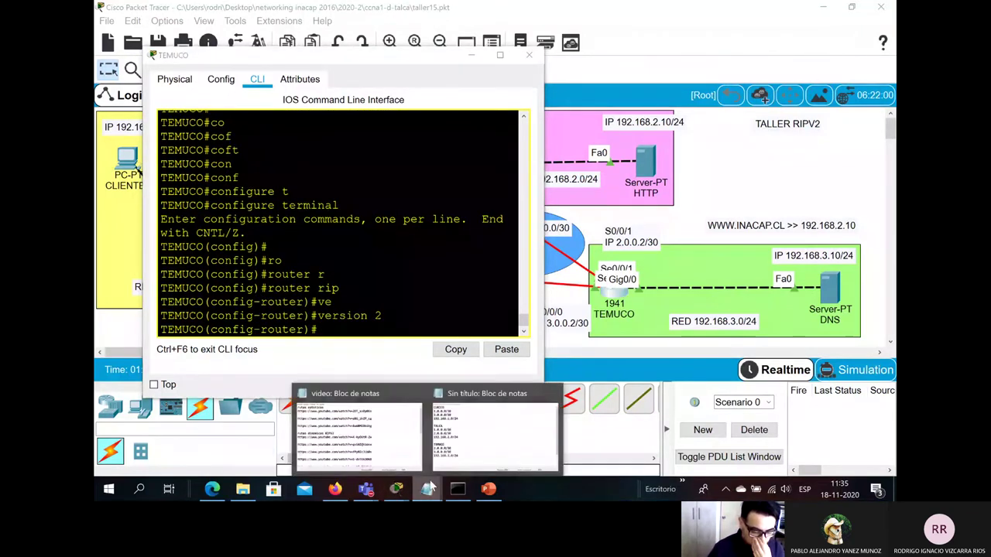
left_click(502, 413)
left_click(413, 329)
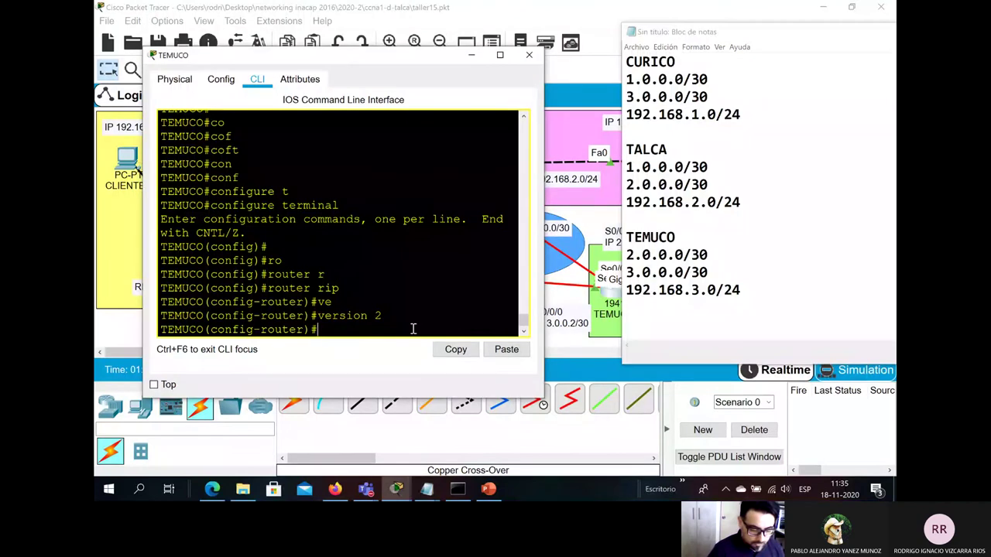
type("net")
key("Tab")
type("2.0")
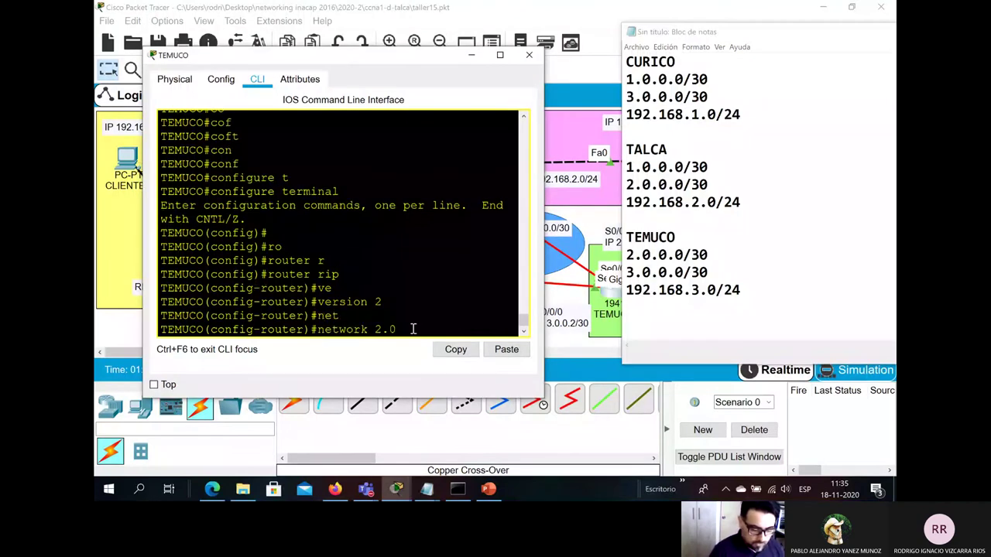
type(".")
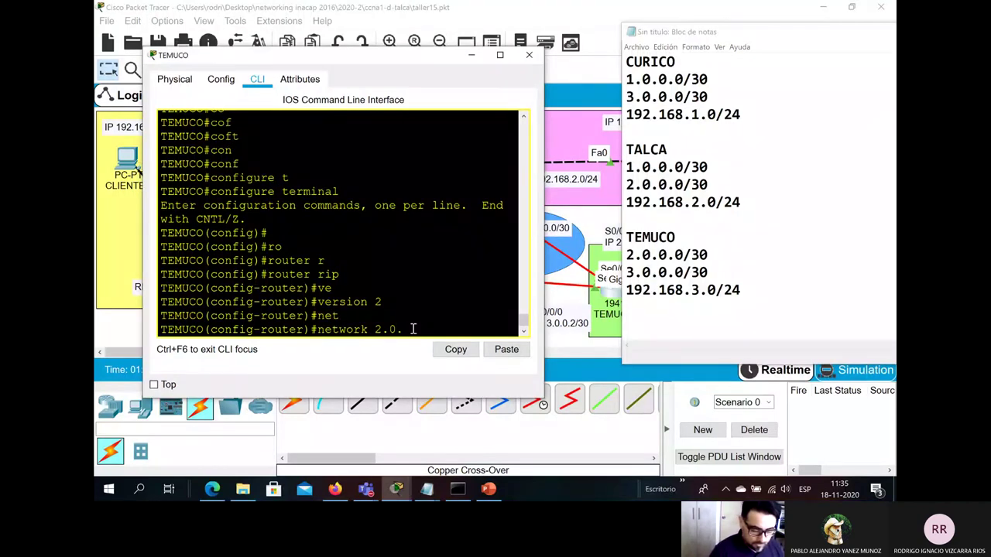
type("0.")
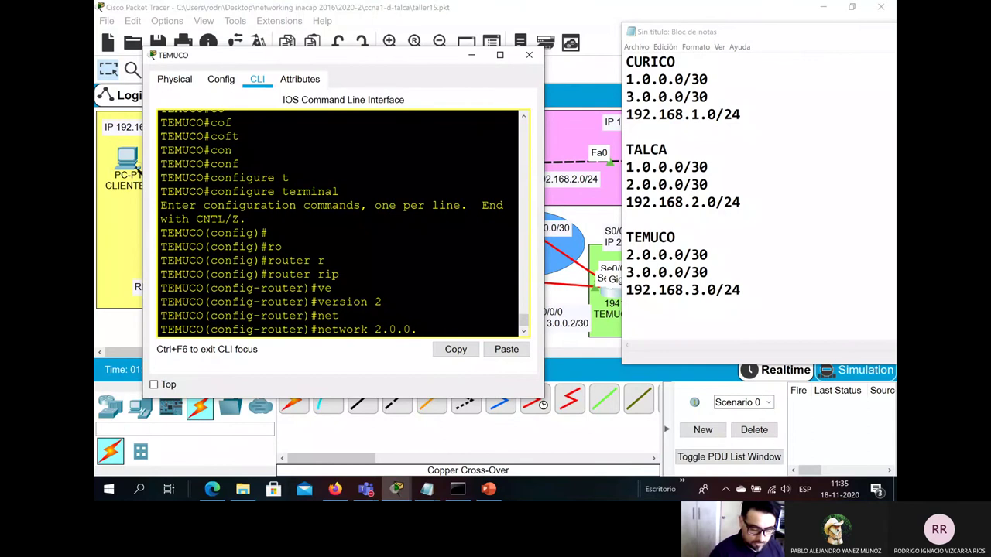
type("0")
key("Return")
Step: Advertise network 3.0.0.0 in TEMUCO's RIP configuration
type("net")
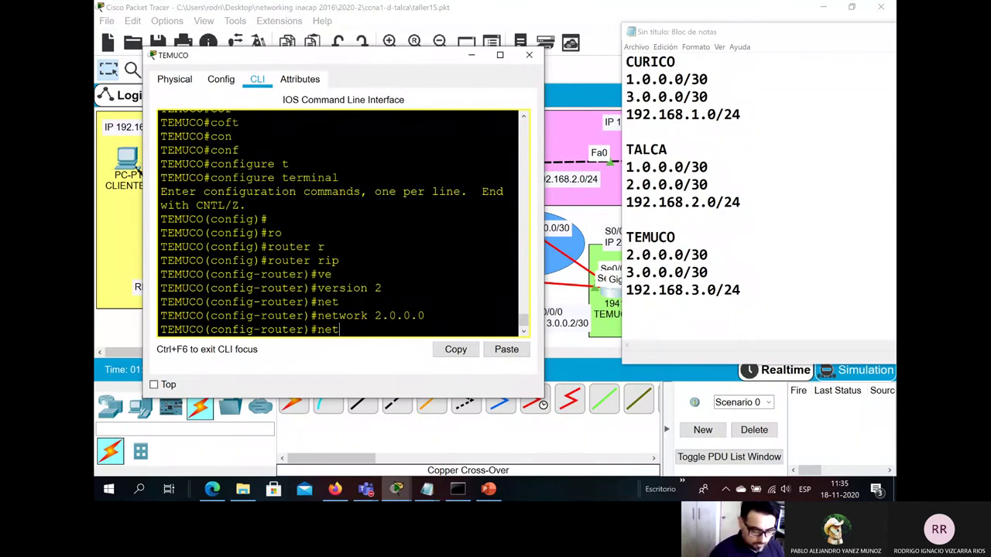
type("work")
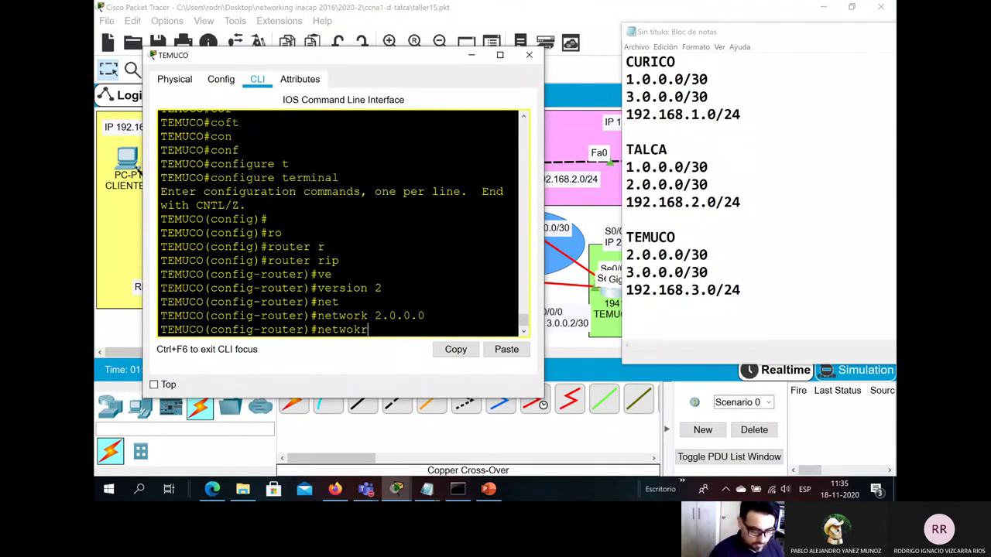
type("rok")
key("BackSpace")
key("BackSpace")
key("Tab")
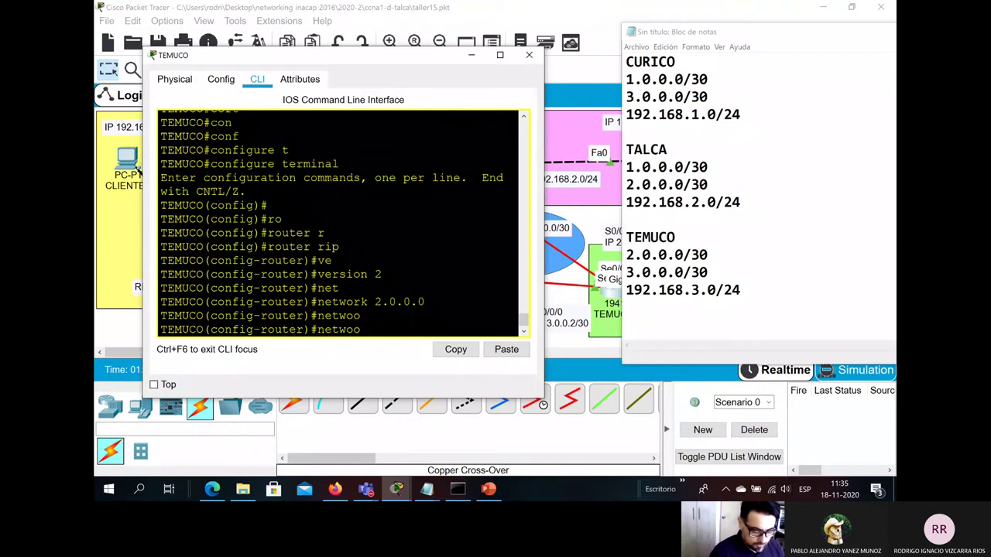
key("BackSpace")
key("Tab")
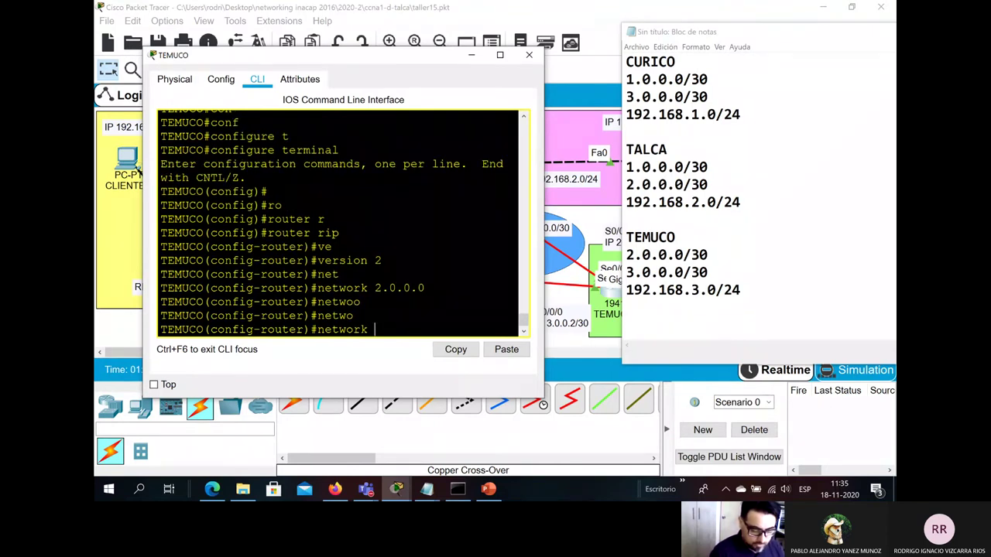
type("3.0.0.0")
key("Return")
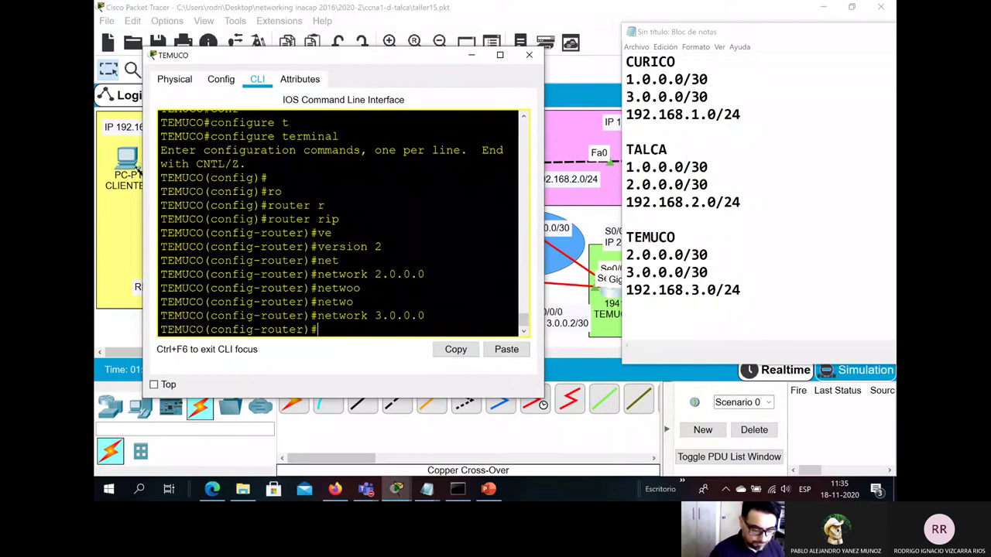
Step: Advertise network 192.168.3.0 in TEMUCO's RIP configuration
type("net")
key("Tab")
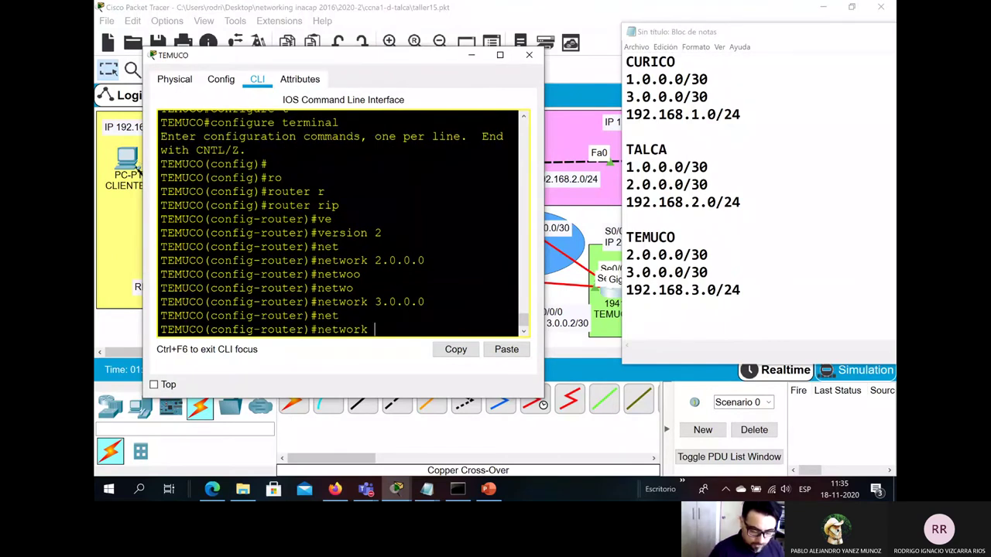
type("192.168.")
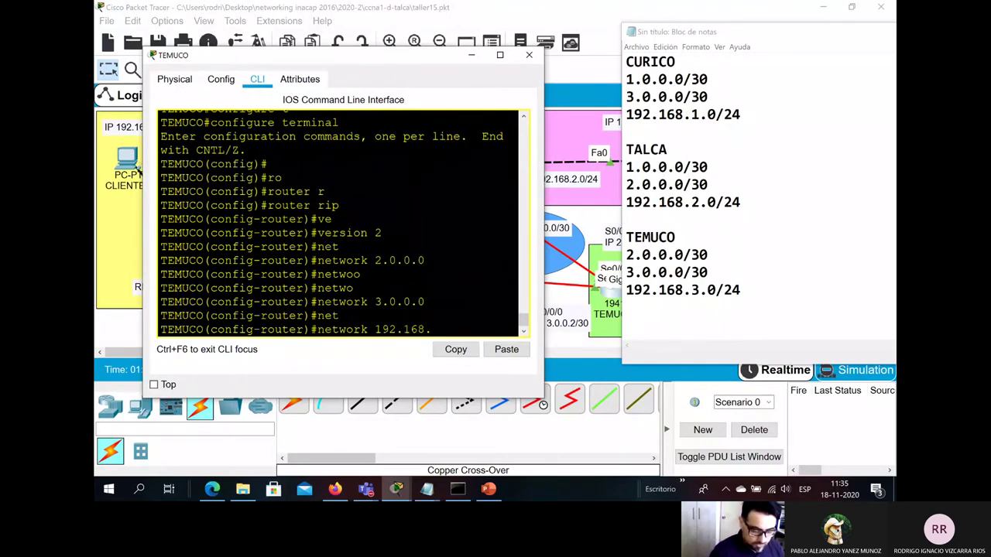
type("3.0")
key("Return")
Step: Disable automatic route summarization on TEMUCO with no auto-summary
type("no au")
key("Tab")
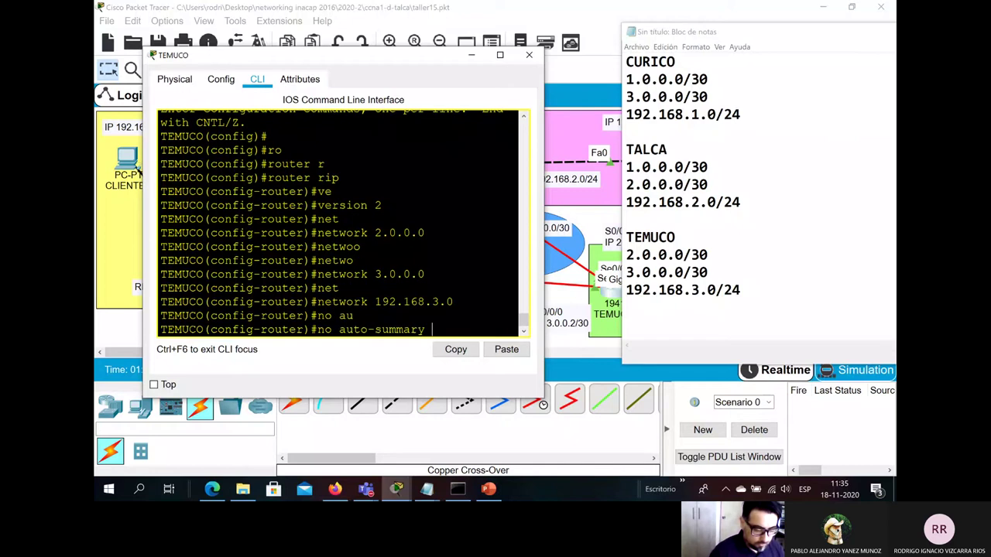
key("Return")
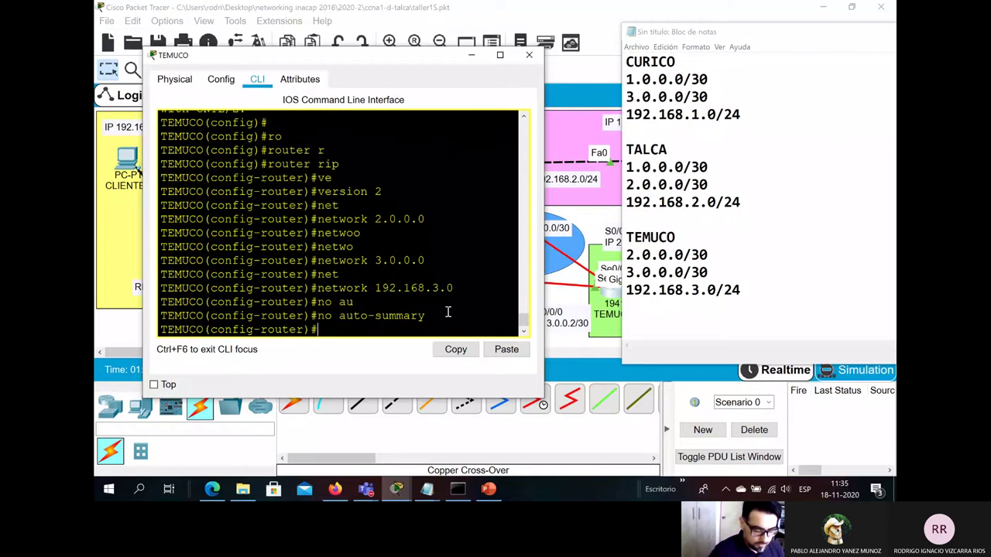
Step: Review TEMUCO's RIP commands by highlighting the lines from router rip through no auto-summary
left_click_drag(447, 324, 165, 166)
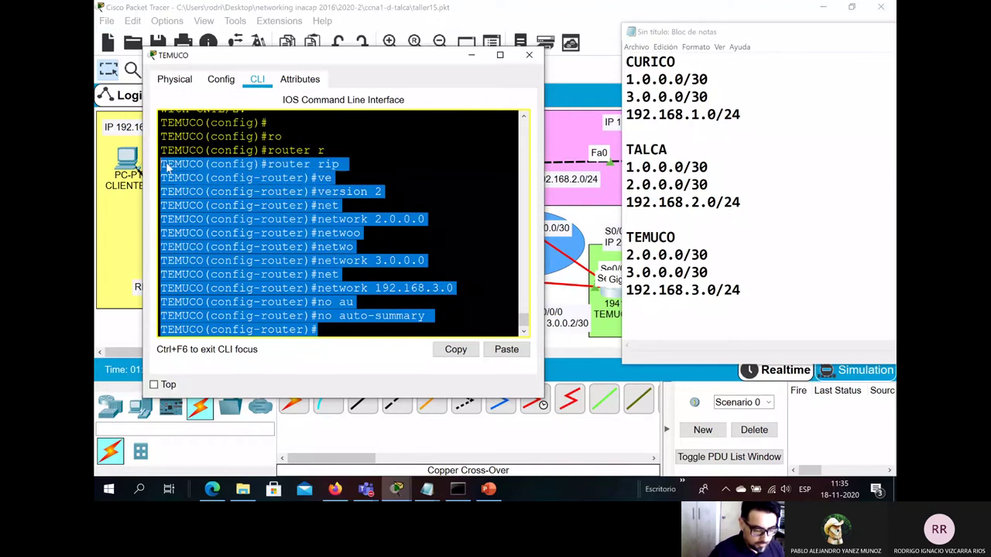
key("alt+Tab")
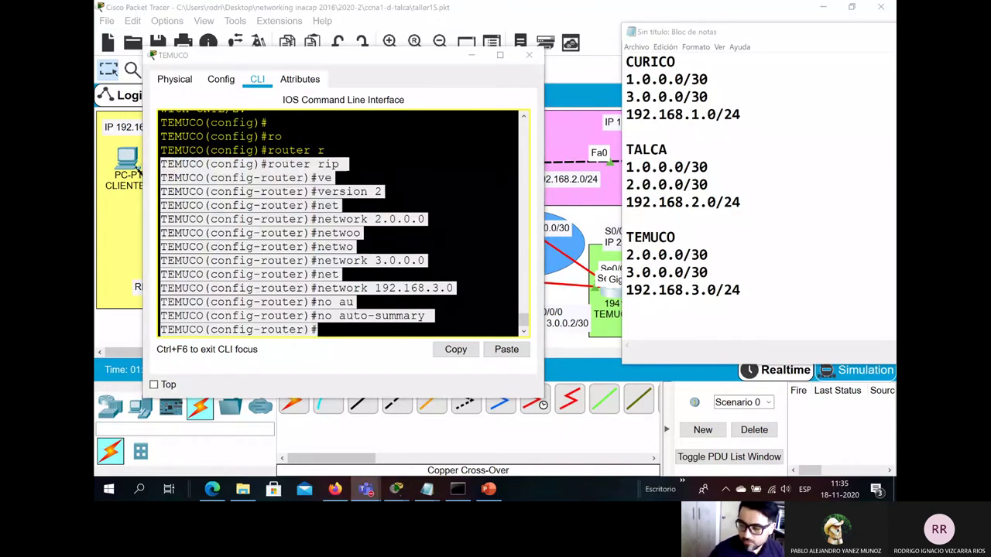
left_click(370, 333)
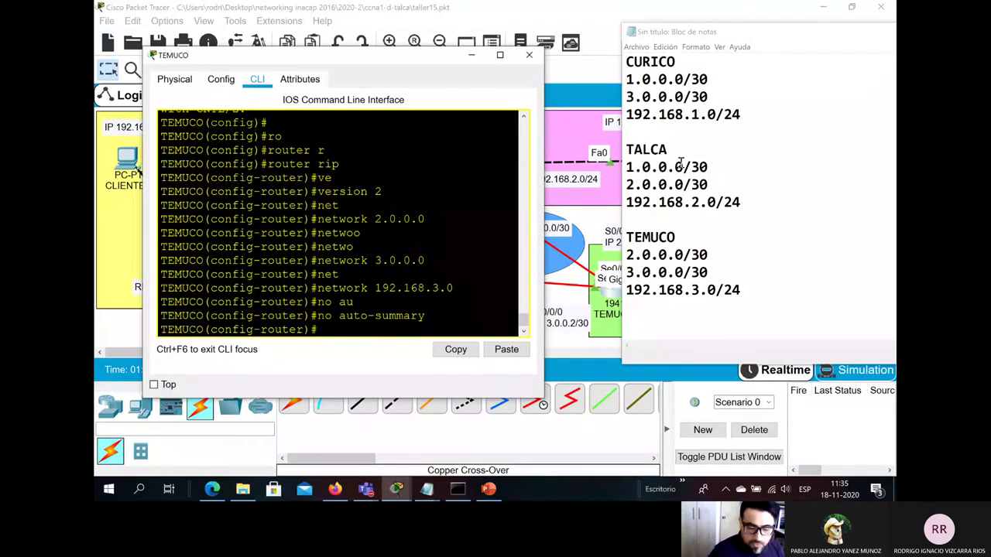
Step: Move the Notepad list aside, then leave TEMUCO's configuration mode with end and close the router window
left_click_drag(767, 31, 851, 233)
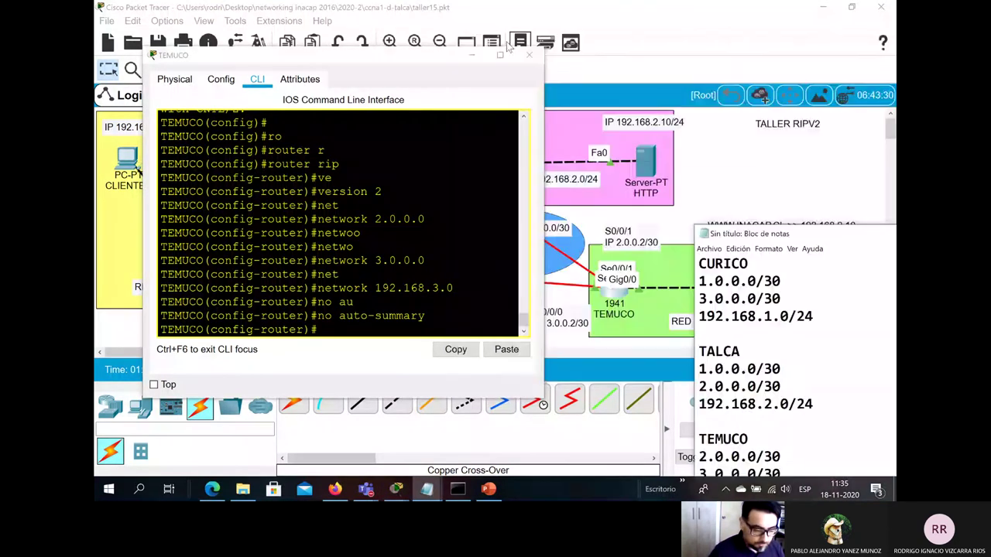
left_click(363, 328)
type("end++")
key("Return")
key("Return")
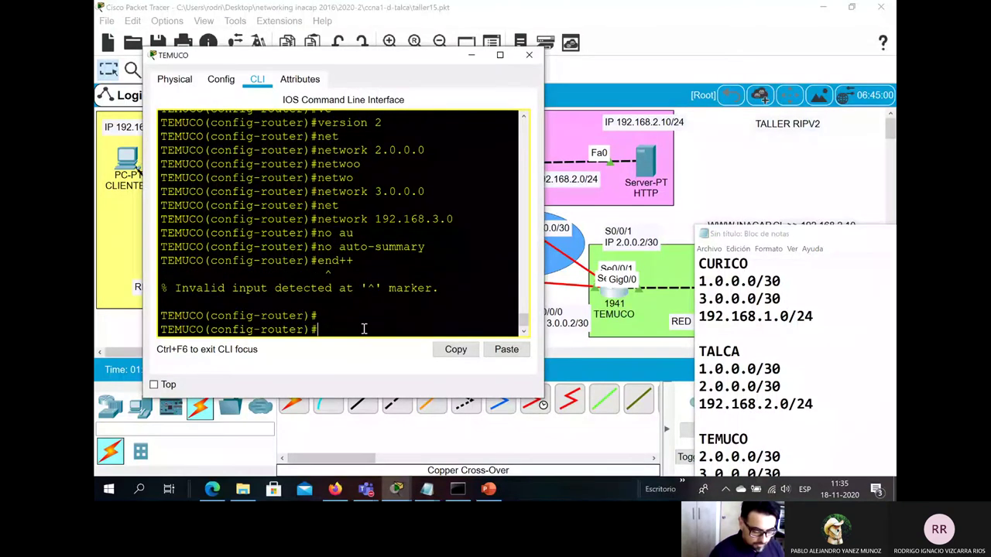
type("end")
key("Return")
key("Return")
key("Return")
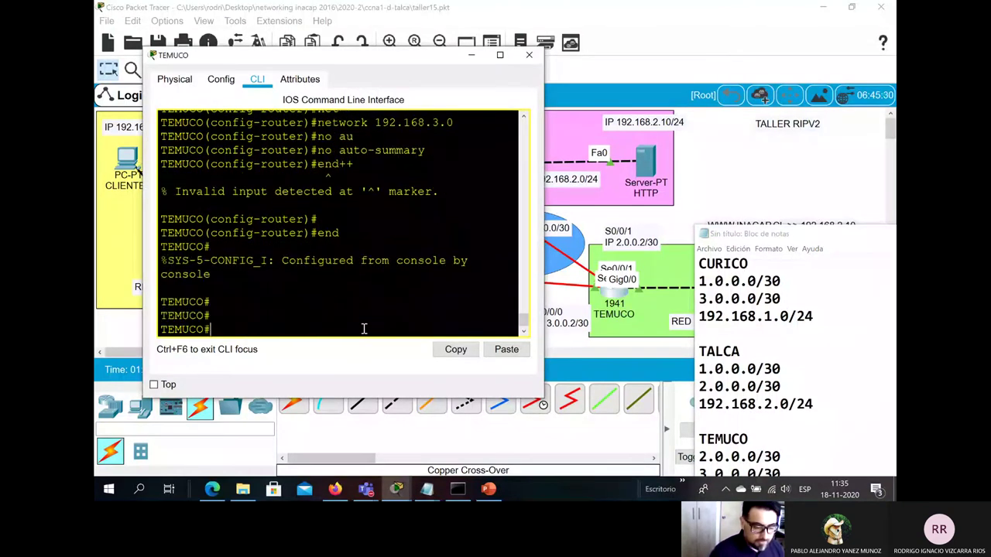
left_click(529, 55)
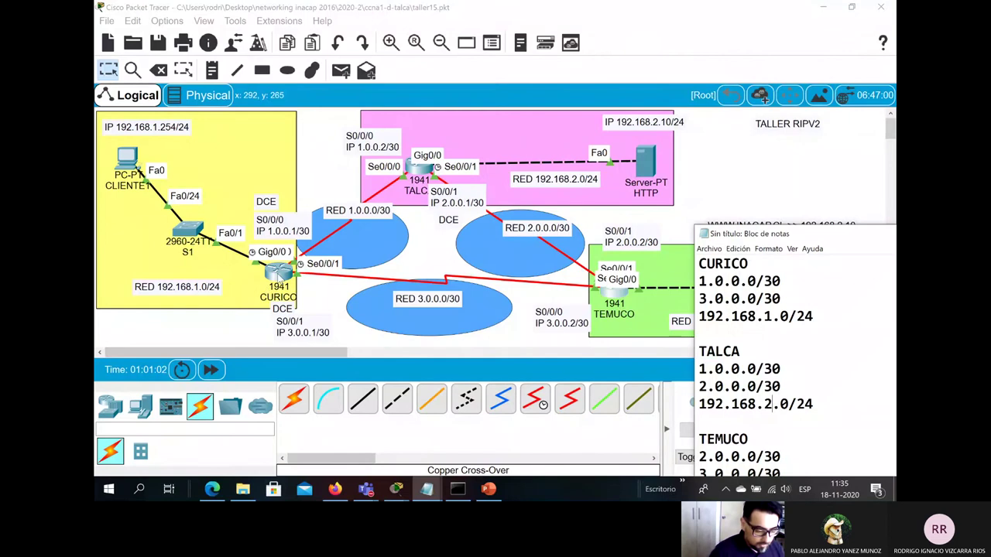
Step: Open the CURICO router's command line and return to privileged EXEC mode with end
left_click(277, 271)
type("en")
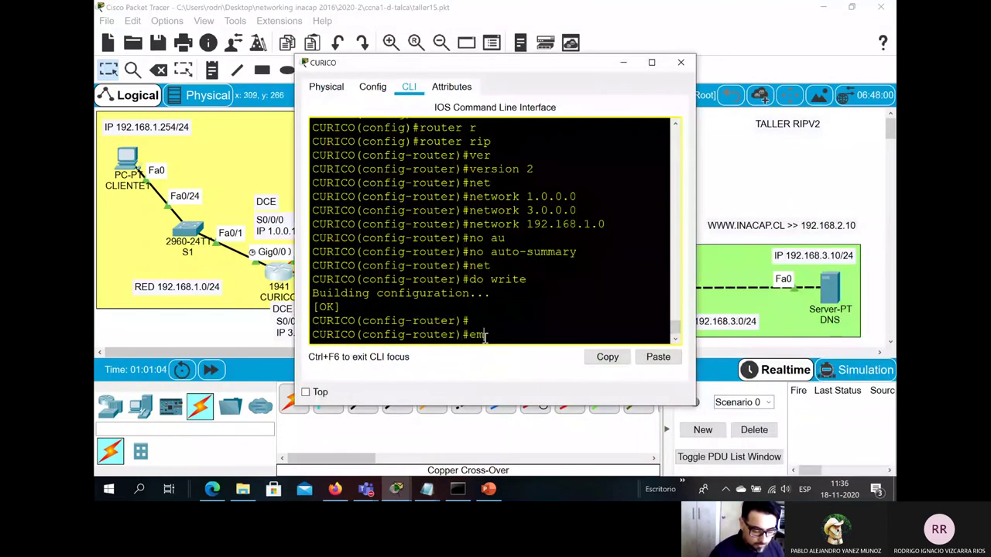
type("d")
key("Return")
key("Return")
Step: Display CURICO's routing table with show ip route
type("sh")
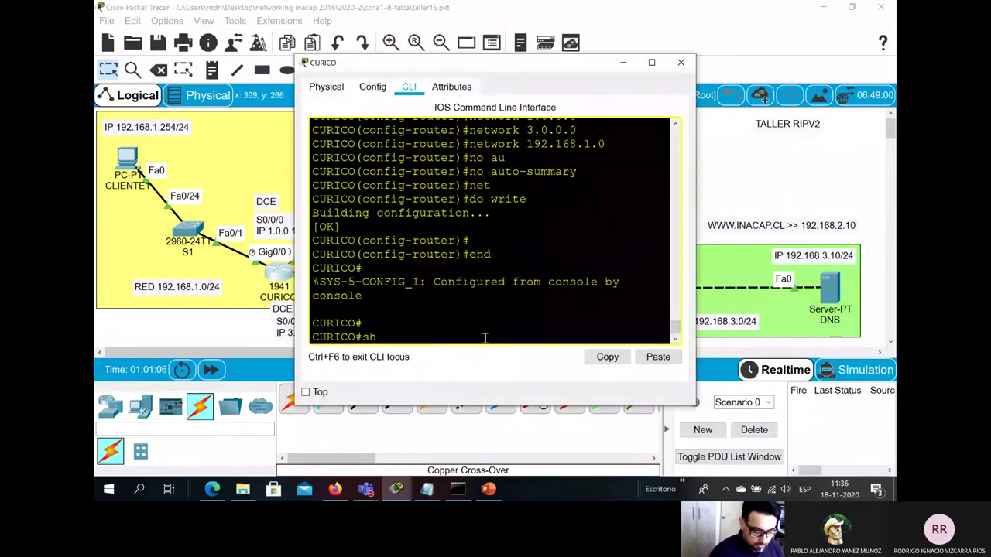
key("Tab")
type("ip ro")
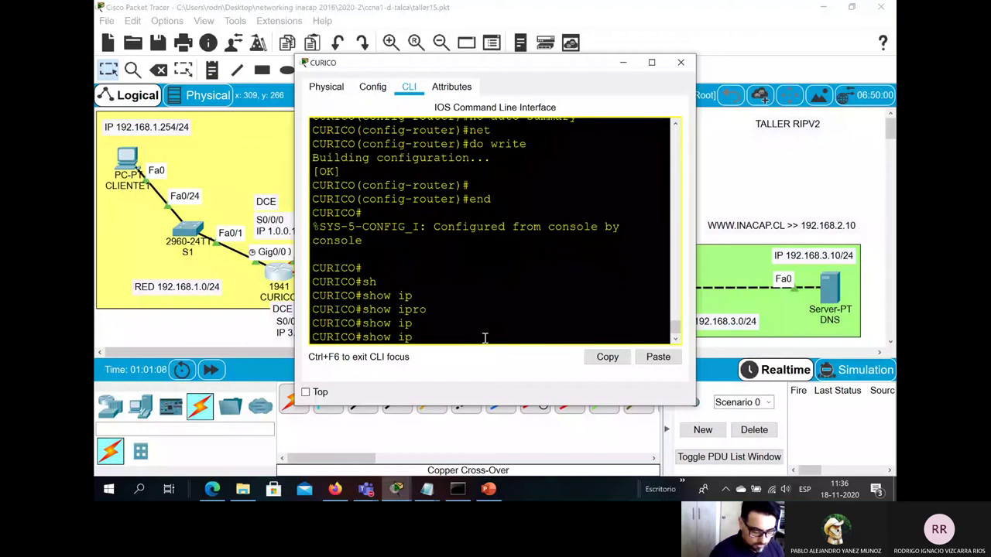
key("Tab")
key("Return")
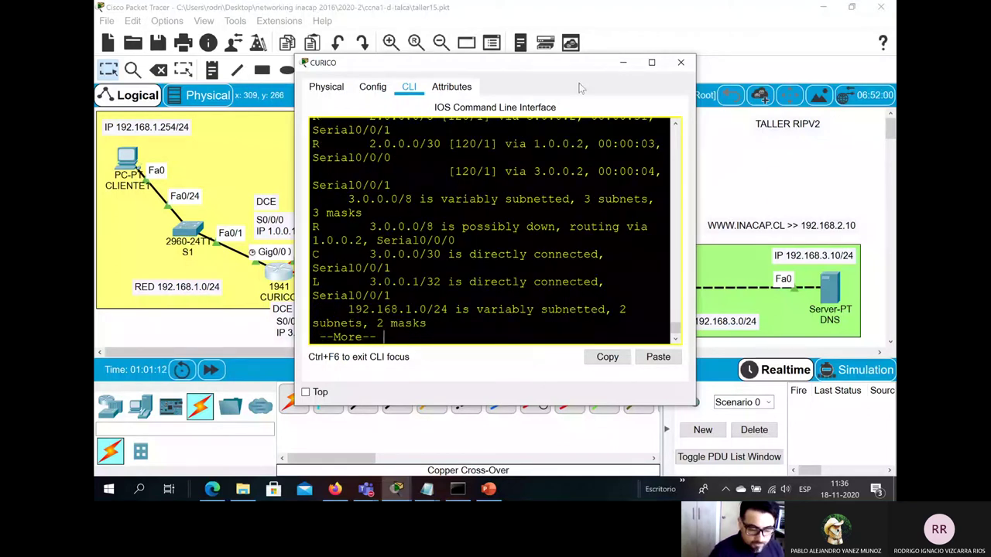
Step: Widen the CURICO window and page through the rest of the routing table output to the prompt
left_click_drag(580, 67, 519, 67)
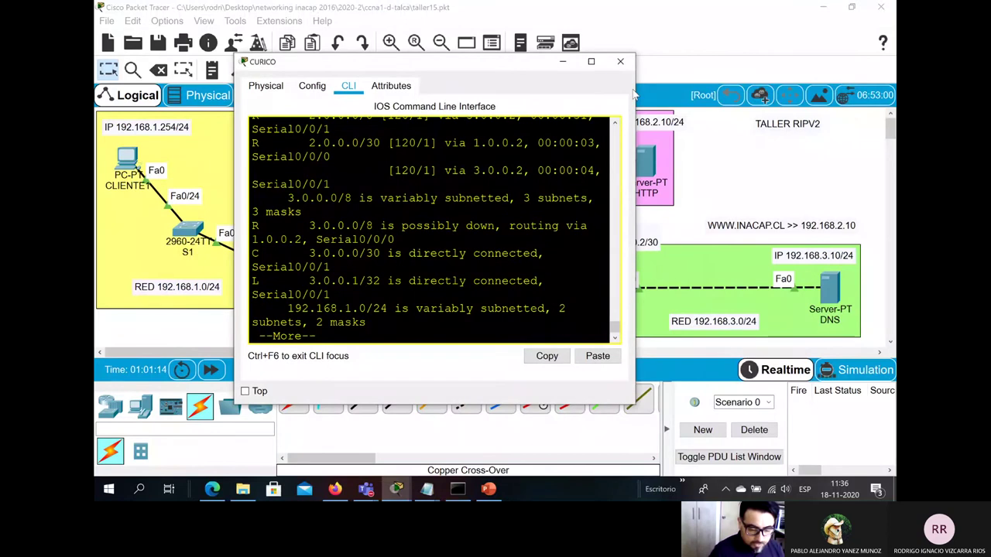
left_click_drag(636, 80, 793, 76)
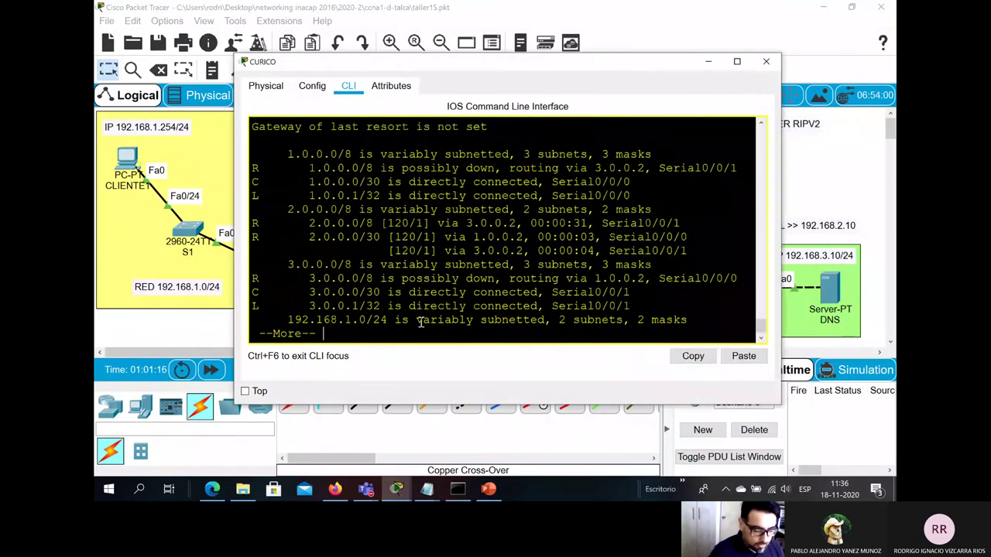
key("Return")
key("Return")
key("Return")
key("Return")
key("Return")
key("Return")
key("Return")
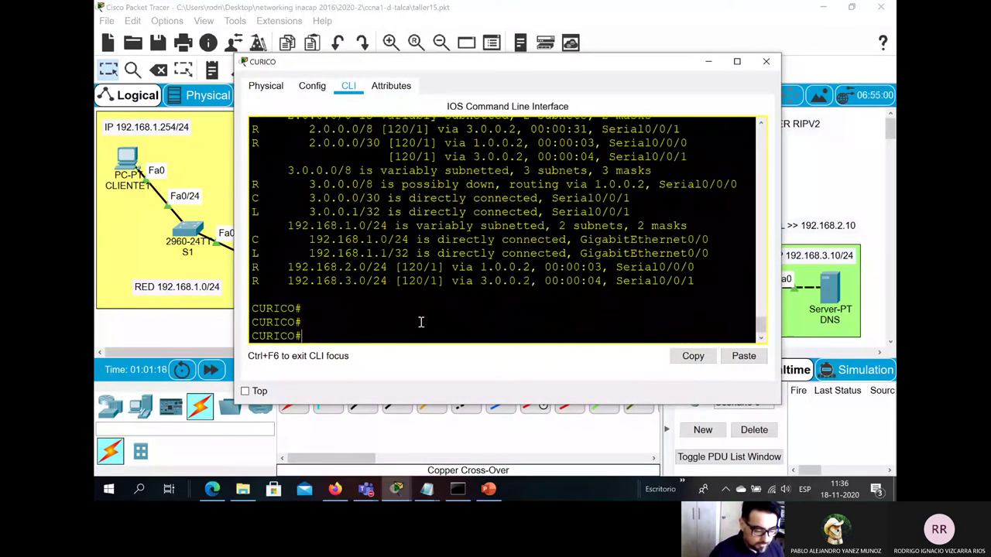
Step: Examine the RIP-learned (R) routes and the code legend in CURICO's routing table, including networks 192.168.2.0/24 and 192.168.3.0/24
scroll(421, 322, "up", 3)
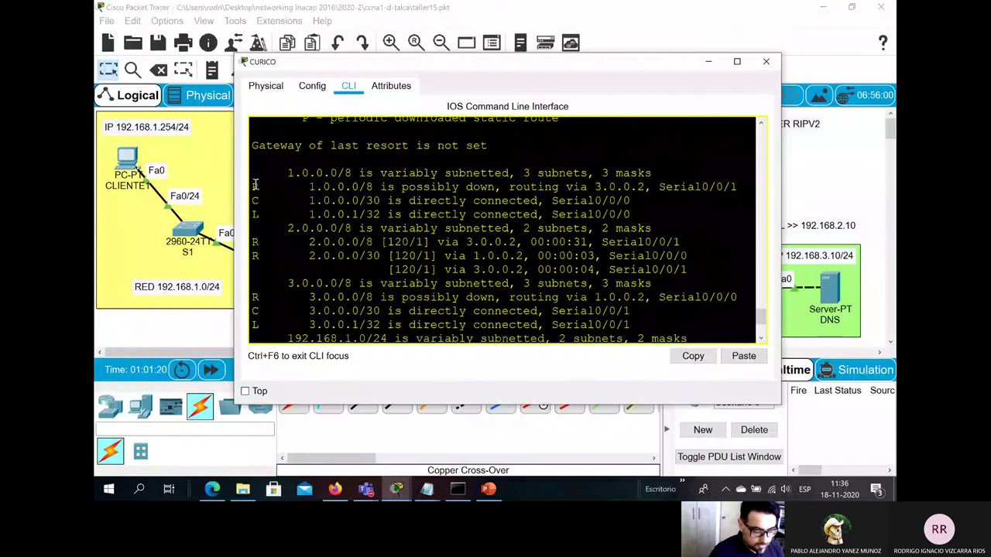
left_click_drag(252, 186, 679, 186)
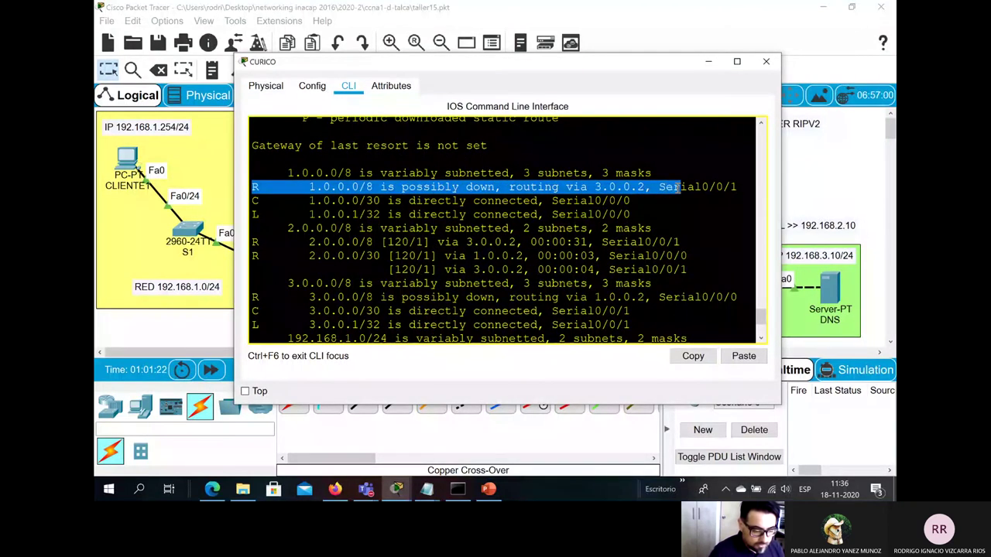
left_click_drag(251, 243, 596, 257)
scroll(596, 263, "up", 1)
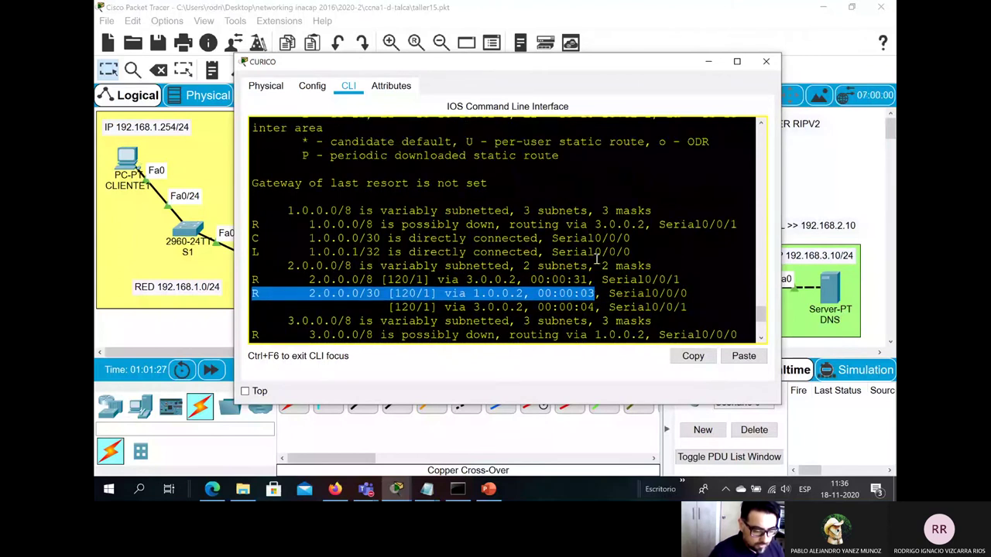
scroll(598, 232, "up", 4)
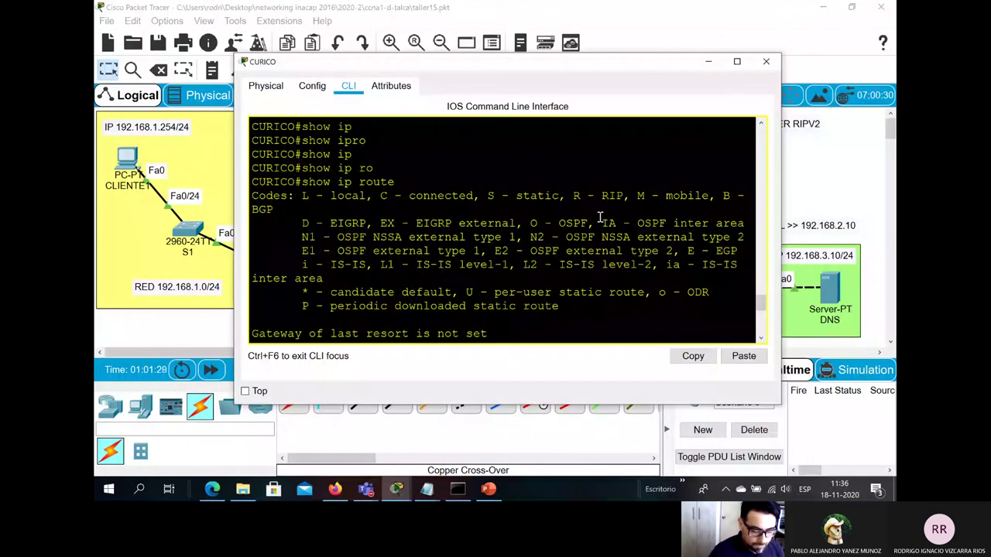
left_click_drag(601, 196, 613, 197)
key("Return")
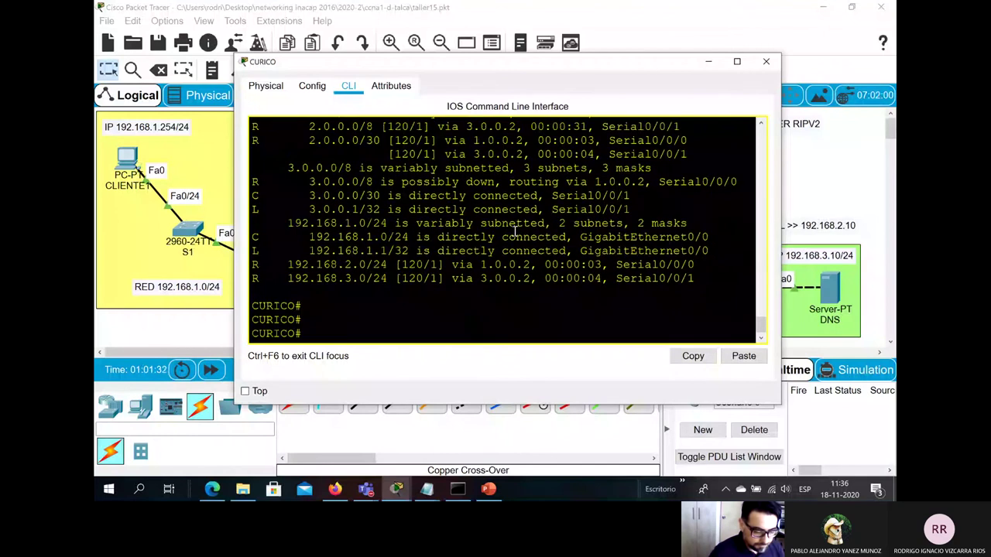
left_click_drag(258, 265, 411, 265)
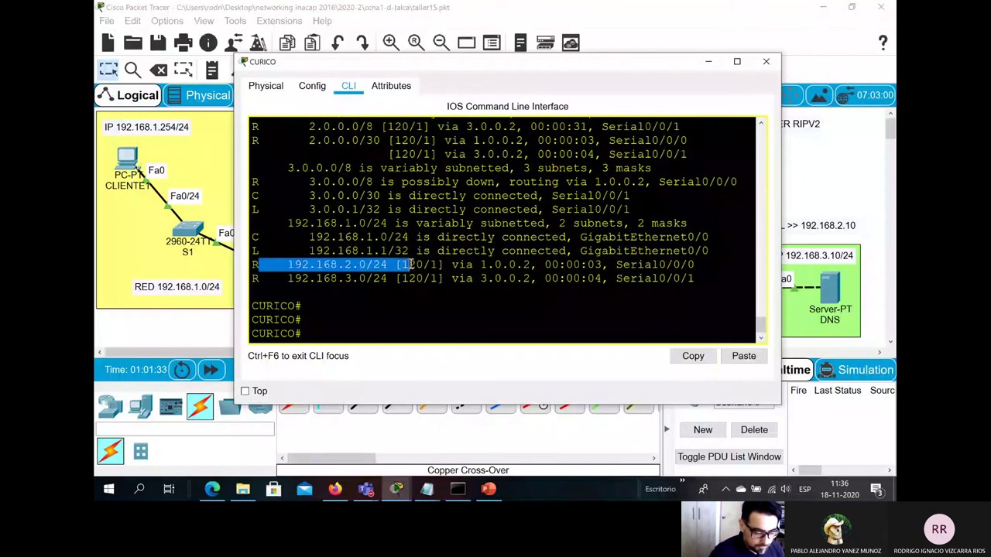
left_click_drag(252, 278, 665, 279)
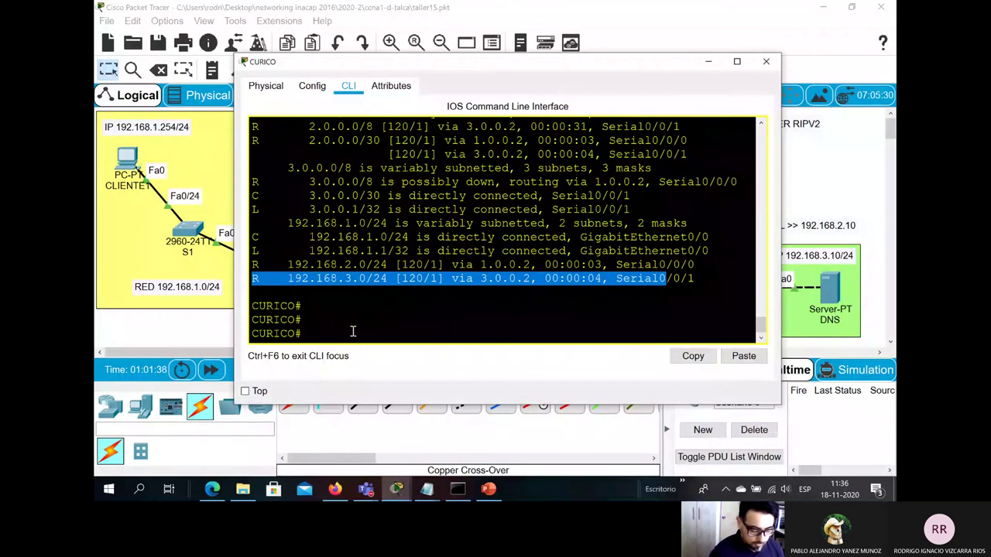
Step: Save CURICO's configuration with copy running-config startup-config, accepting the default destination filename, and close the router window
type("cop")
key("Tab")
key("Tab")
key("Tab")
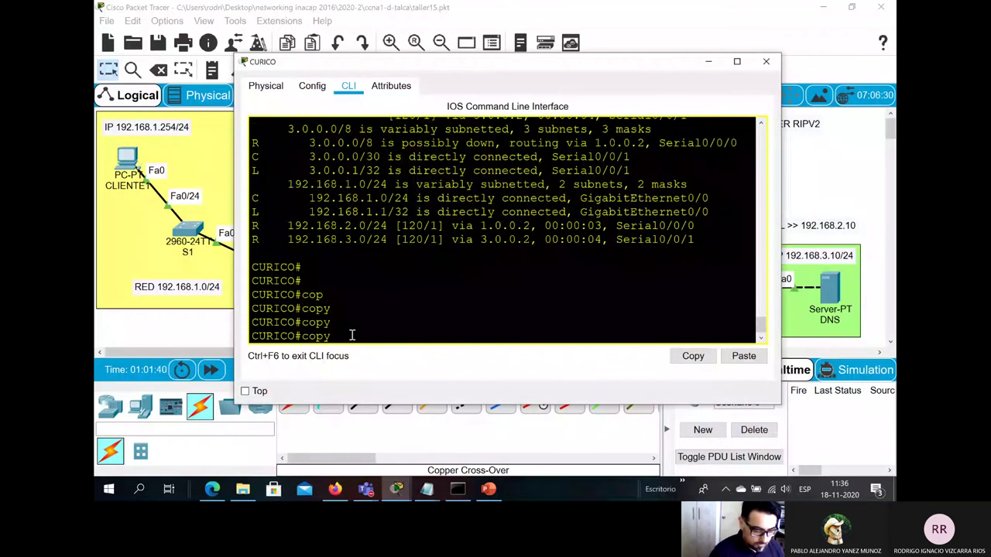
type("ru")
key("Tab")
type("ru")
key("Tab")
type("st")
key("Tab")
key("Return")
key("Return")
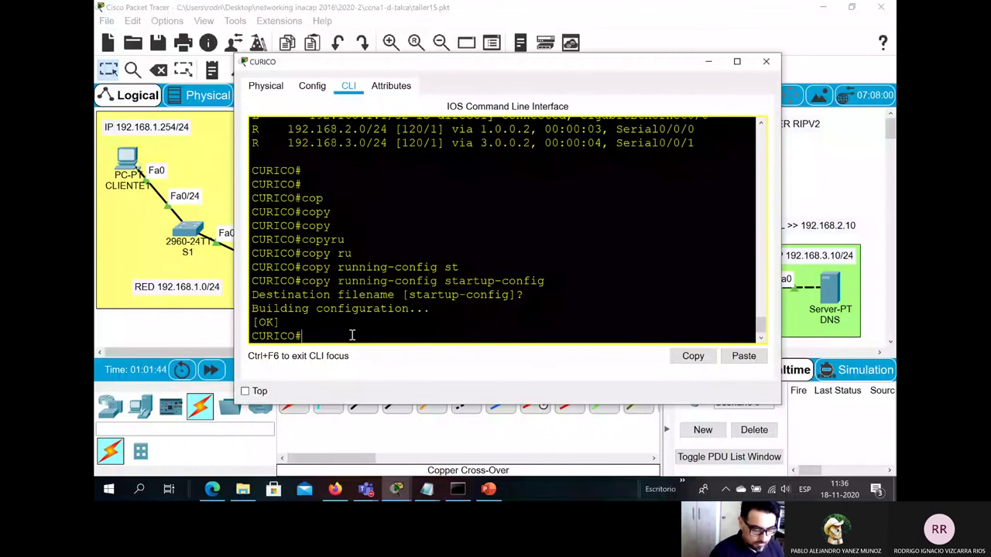
key("Return")
left_click(765, 61)
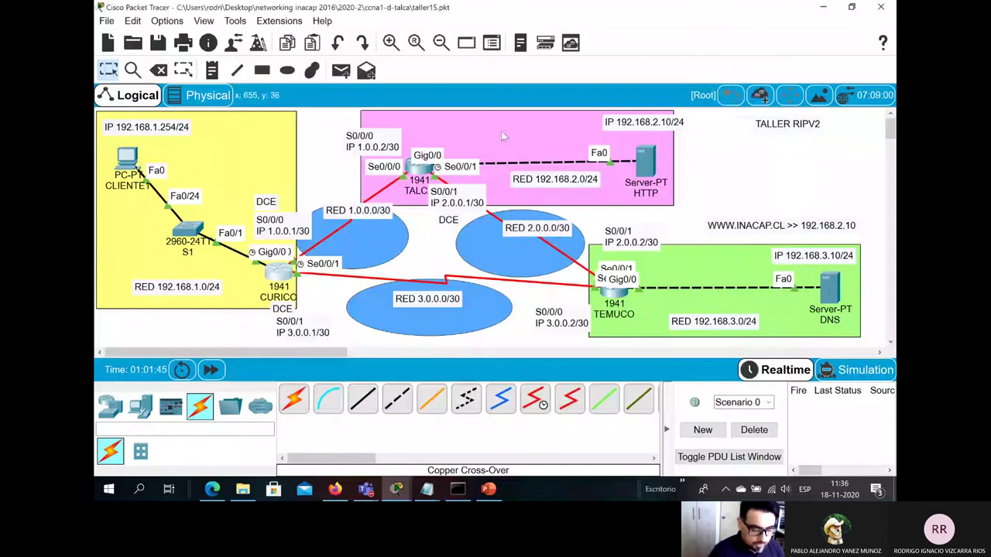
Step: Open the TALCA router's command line and leave configuration mode with end
left_click(418, 228)
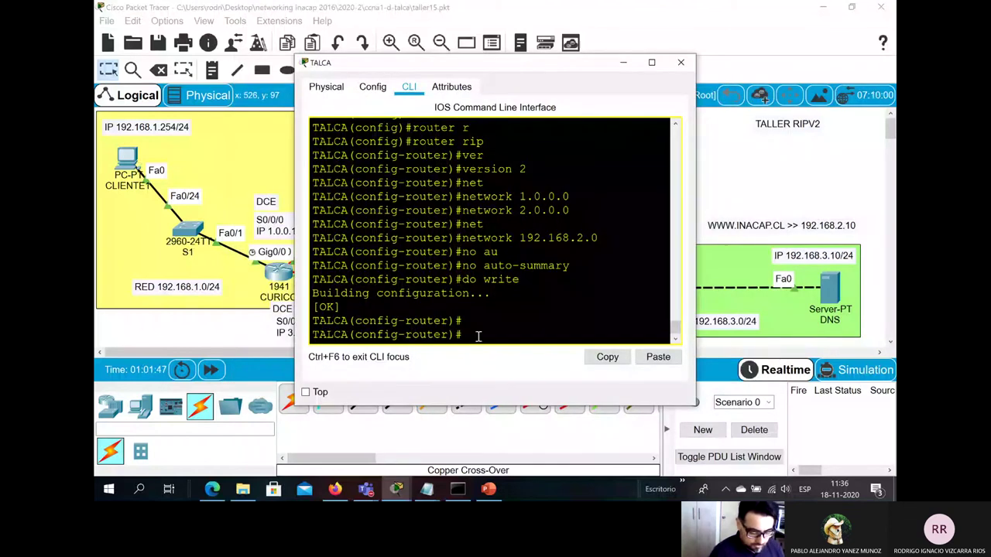
type("end")
key("Return")
Step: Display TALCA's full routing table with show ip route
type("sh")
key("Tab")
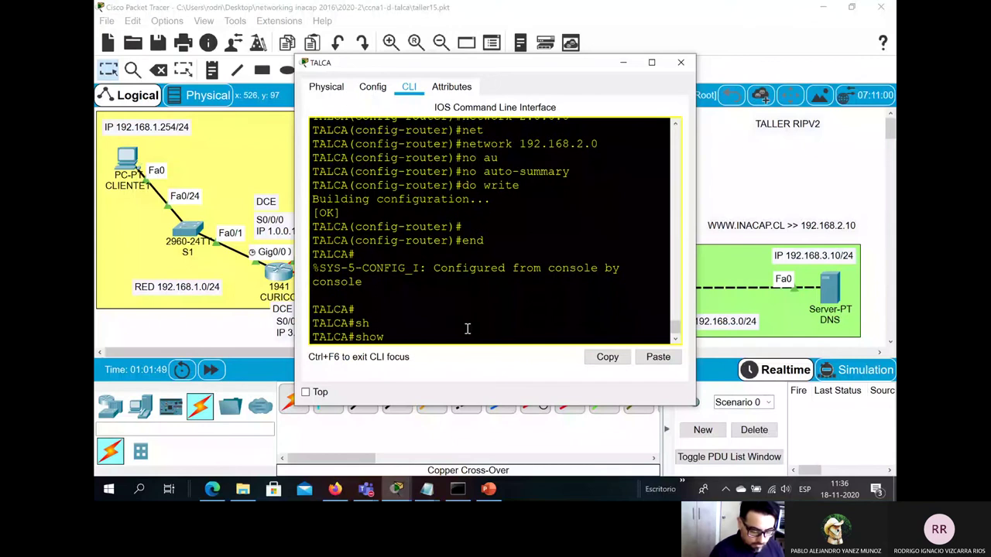
type("ip route")
key("Return")
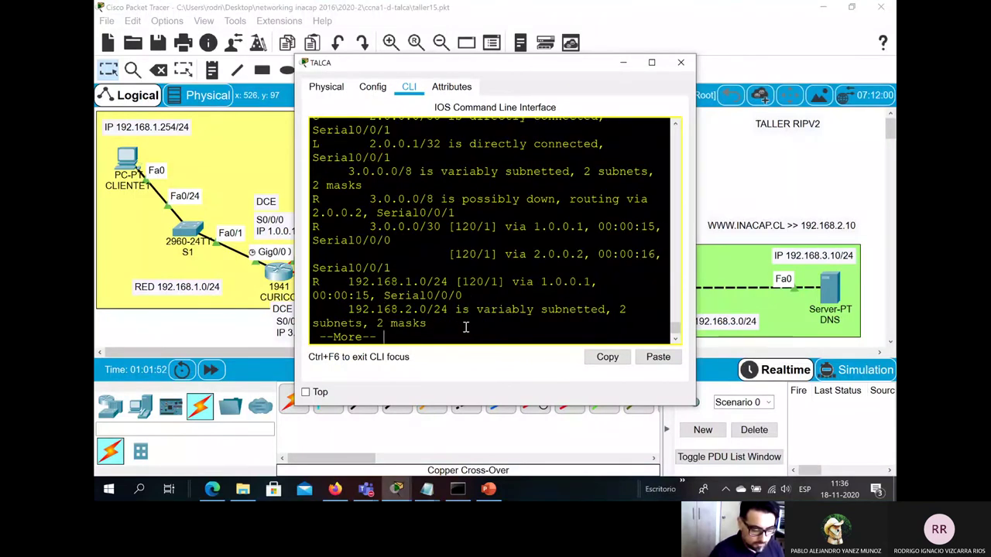
key("space")
key("Return")
key("Return")
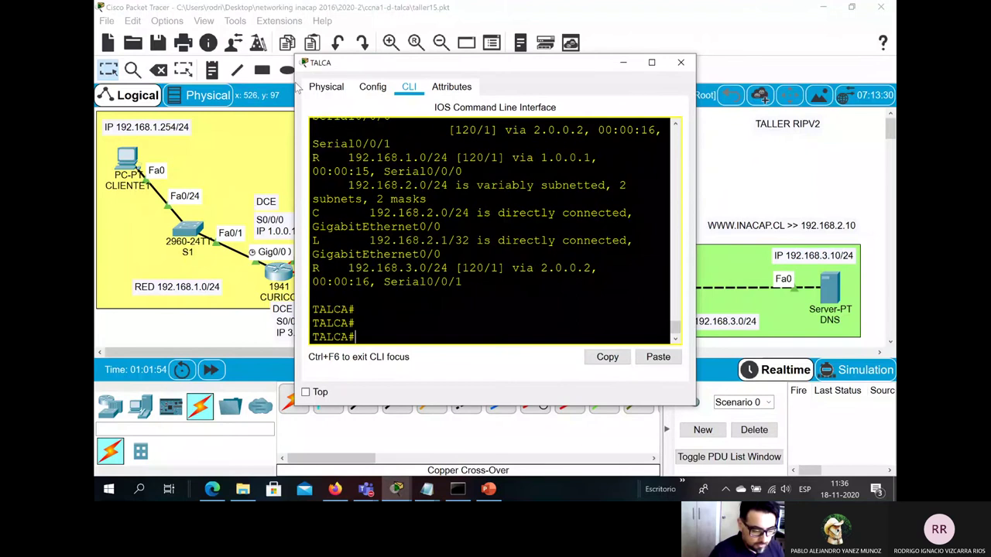
Step: Widen the TALCA window and examine the RIP routes to 192.168.3.0/24, 192.168.1.0/24 and 3.0.0.0/30
left_click_drag(298, 87, 175, 86)
left_click_drag(191, 279, 653, 277)
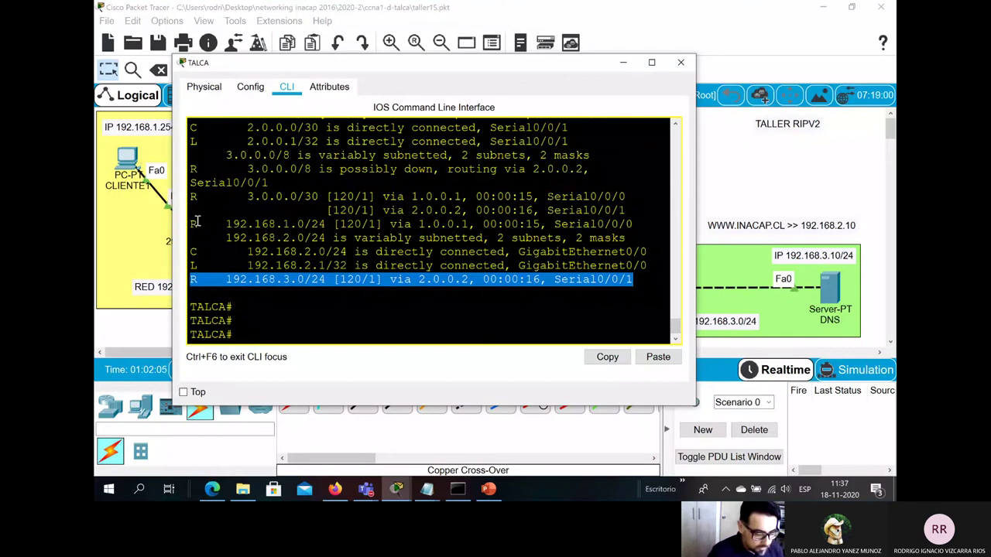
left_click_drag(195, 224, 405, 224)
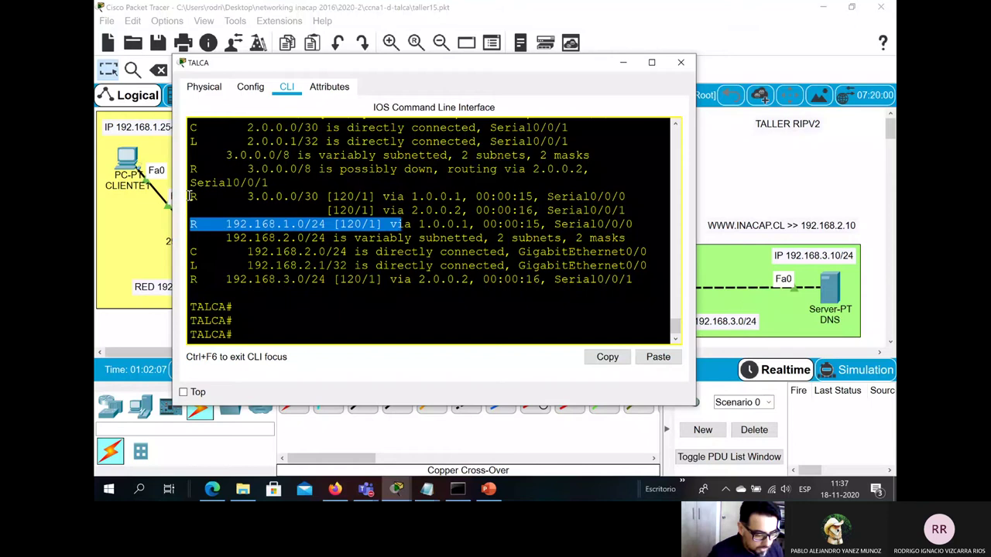
left_click_drag(189, 197, 462, 196)
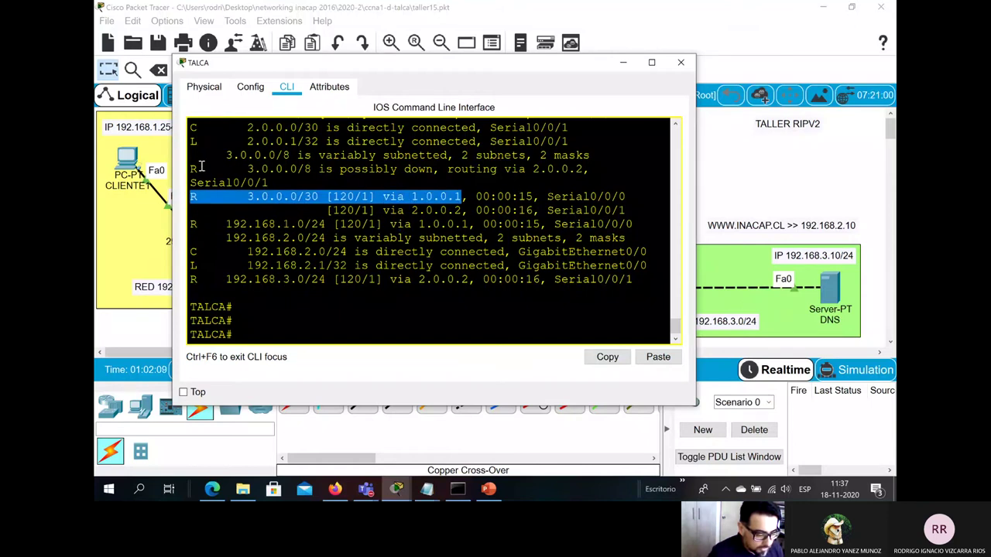
Step: Examine the RIP route to 2.0.0.0/8 in TALCA's routing table and the R code in the legend
scroll(199, 155, "up", 3)
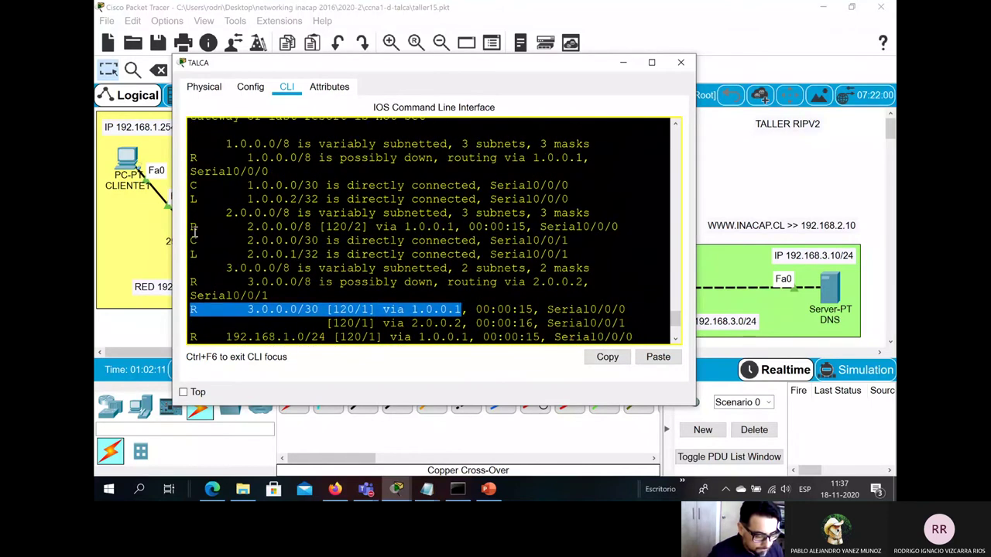
left_click_drag(192, 227, 529, 226)
scroll(529, 229, "up", 5)
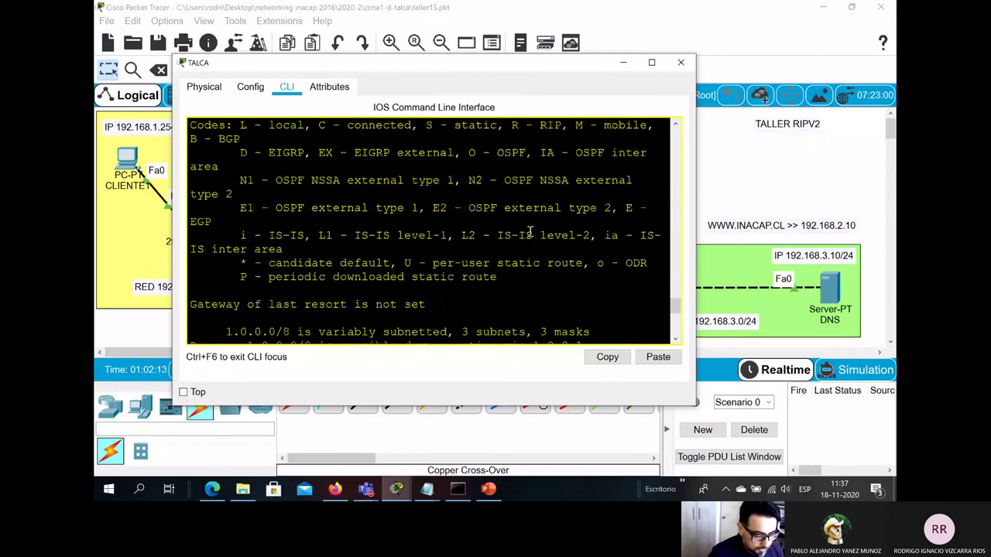
scroll(530, 230, "up", 2)
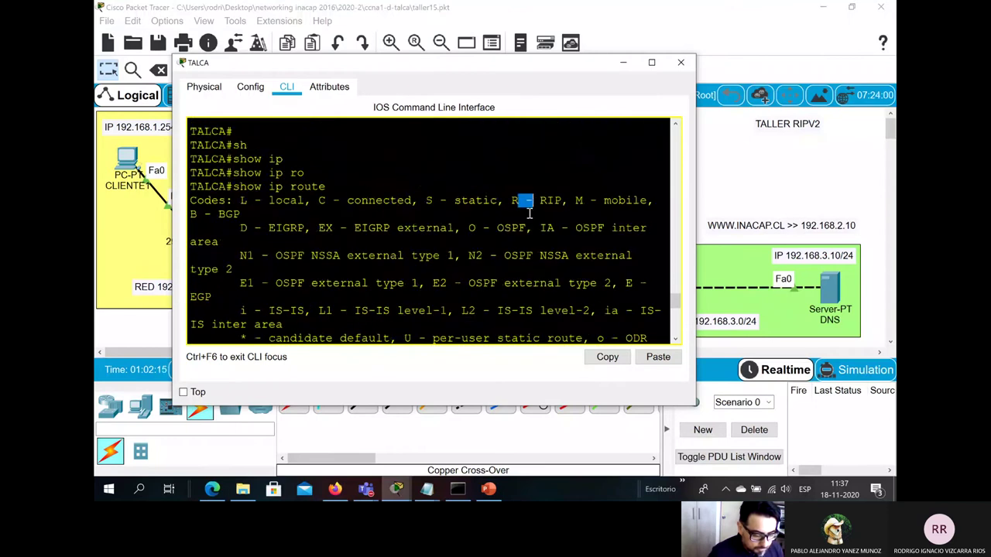
scroll(524, 224, "down", 5)
scroll(524, 224, "down", 4)
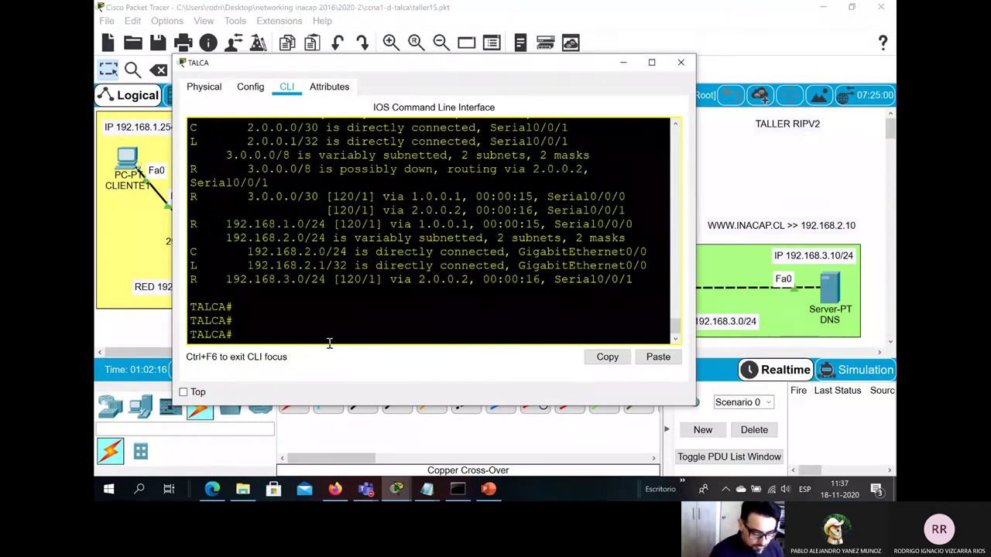
Step: Save TALCA's configuration with copy running-config startup-config, accepting the default destination filename, and close the router window
type("cop")
key("Tab")
type("yt")
key("Tab")
type("ru")
key("Tab")
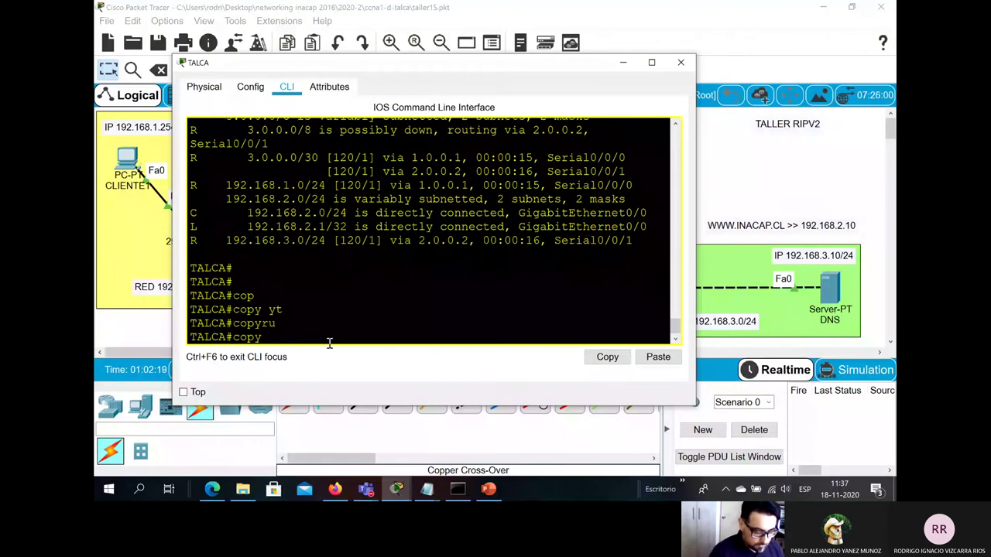
type("ru")
key("Tab")
type("st")
key("Tab")
key("Return")
key("Return")
key("Return")
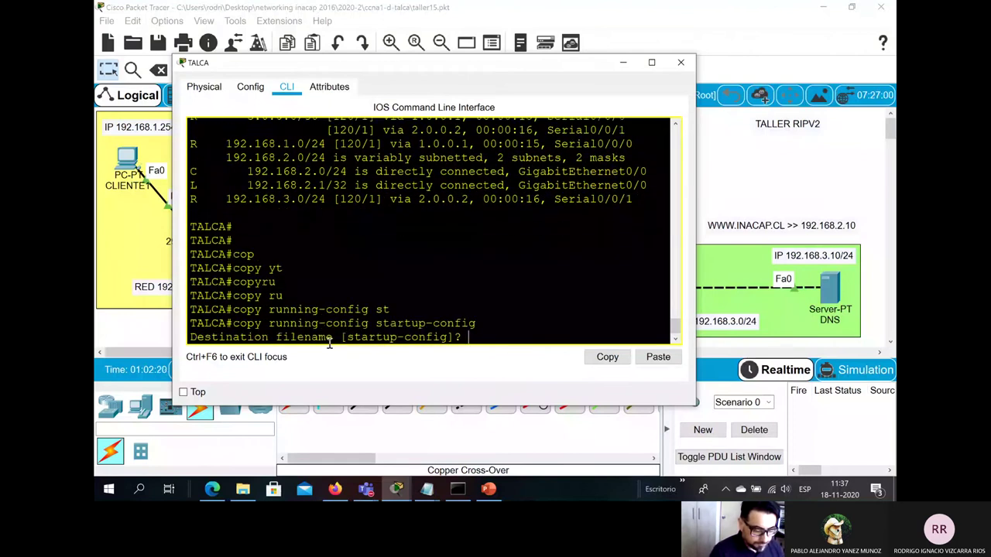
left_click(681, 62)
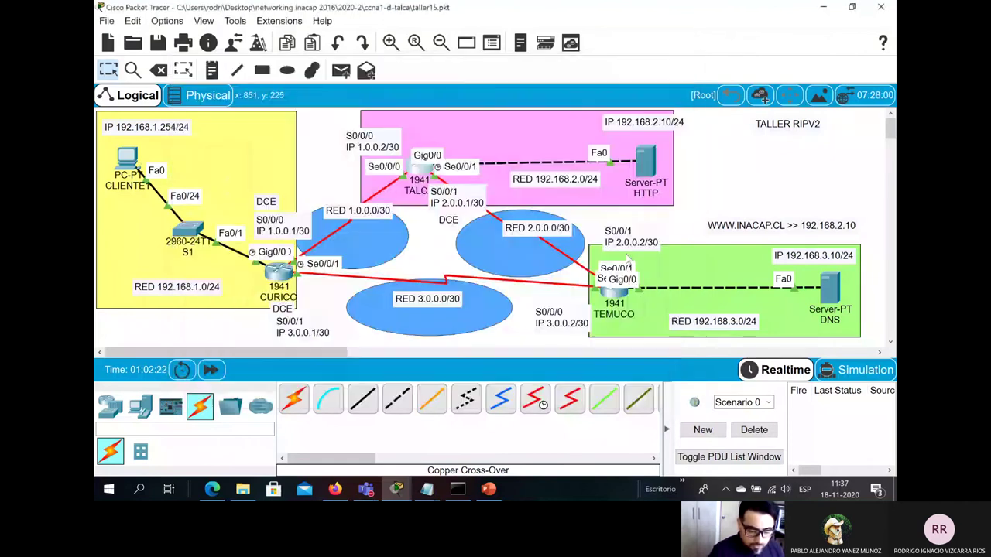
Step: Open the TEMUCO router's command line and display its full routing table with show ip route in a widened window
left_click(620, 295)
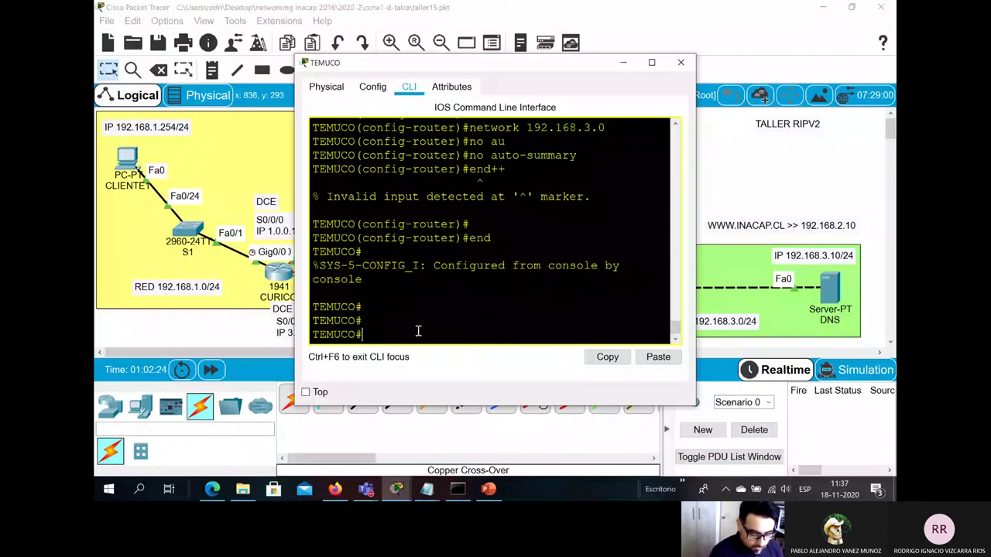
type("sh")
key("Tab")
type("ip ro")
key("Tab")
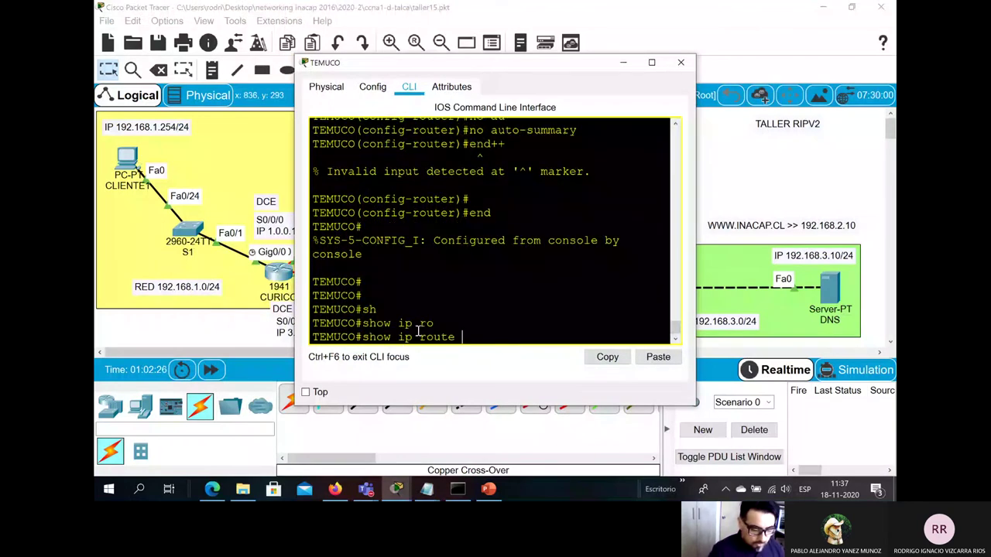
key("Return")
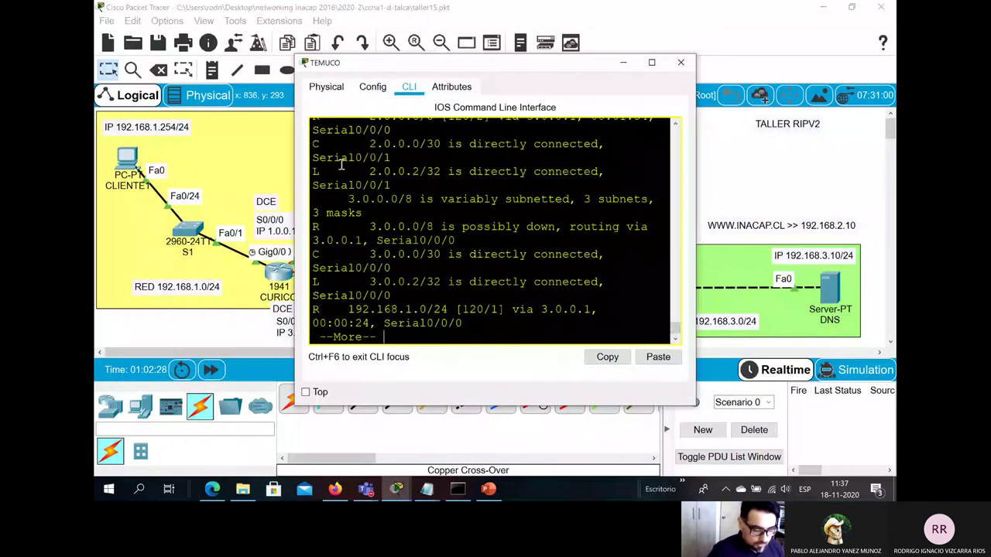
left_click_drag(297, 193, 188, 193)
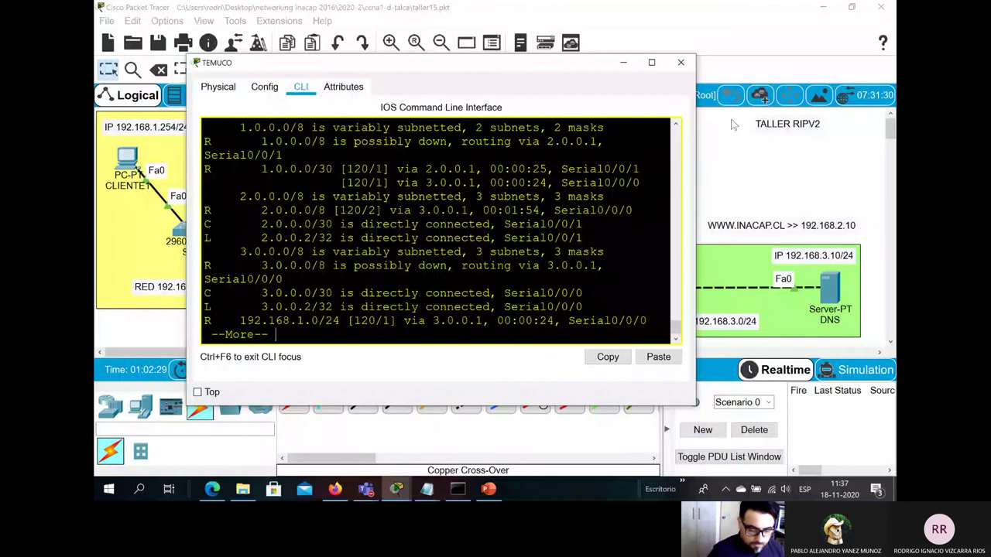
left_click_drag(695, 124, 825, 124)
key("Return")
key("Return")
key("Return")
key("Return")
key("Return")
key("Return")
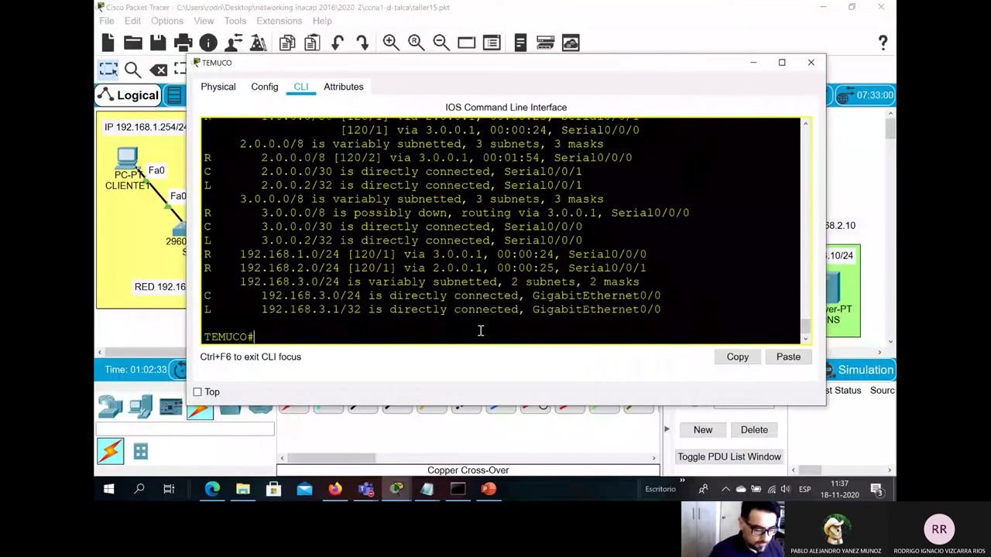
Step: Examine the RIP routes to 1.0.0.0/30 and 3.0.0.0/8 in TEMUCO's routing table
scroll(419, 295, "up", 4)
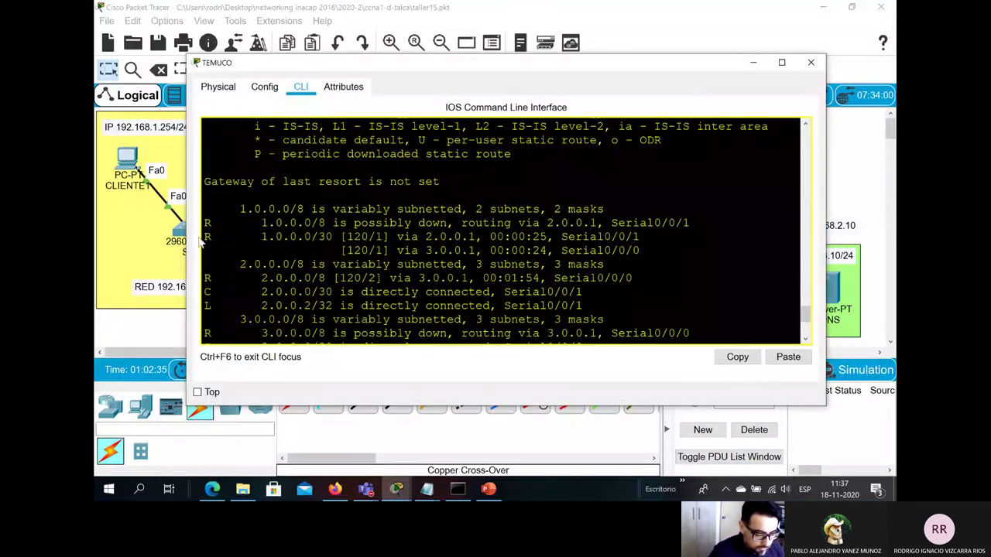
left_click(623, 215)
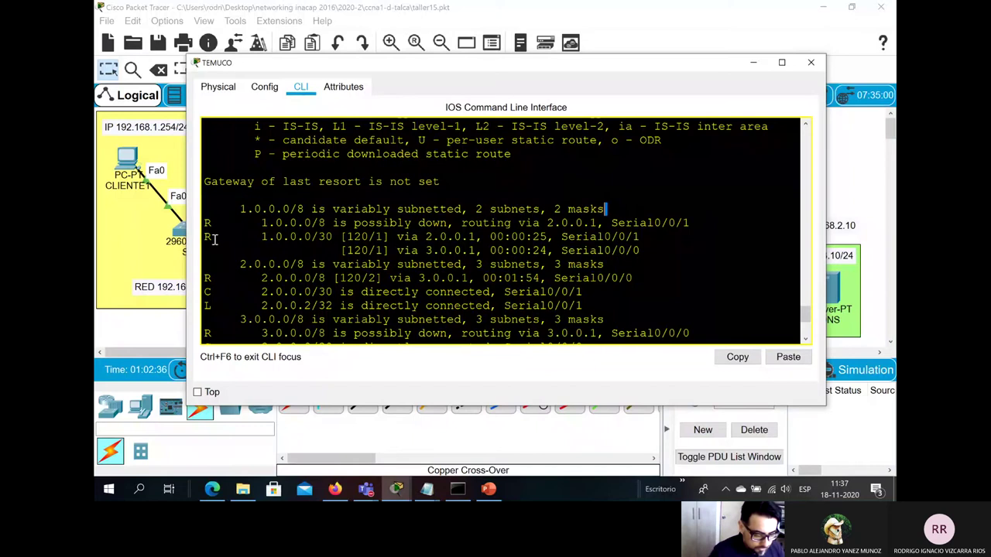
left_click_drag(212, 237, 483, 241)
key("ctrl+c")
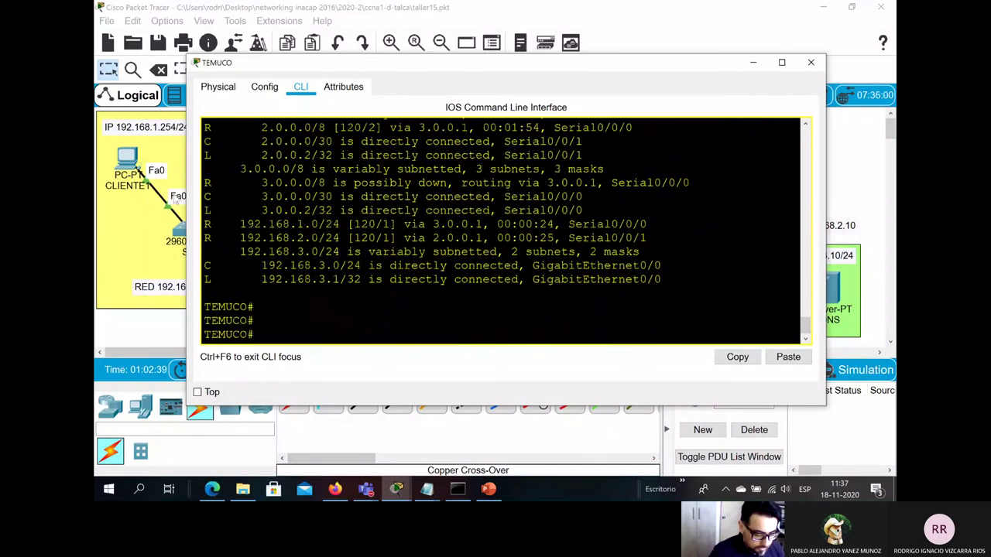
left_click_drag(207, 181, 604, 183)
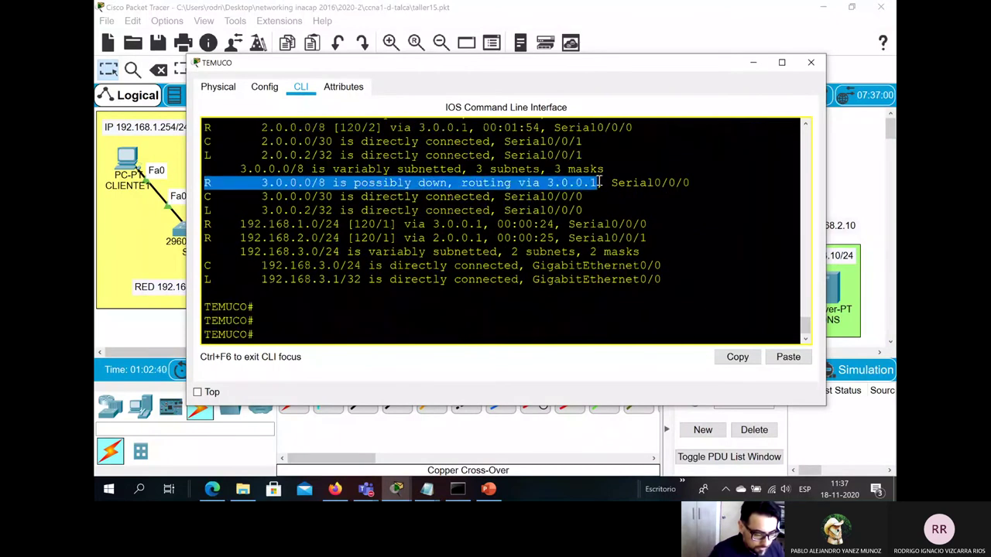
key("ctrl+c")
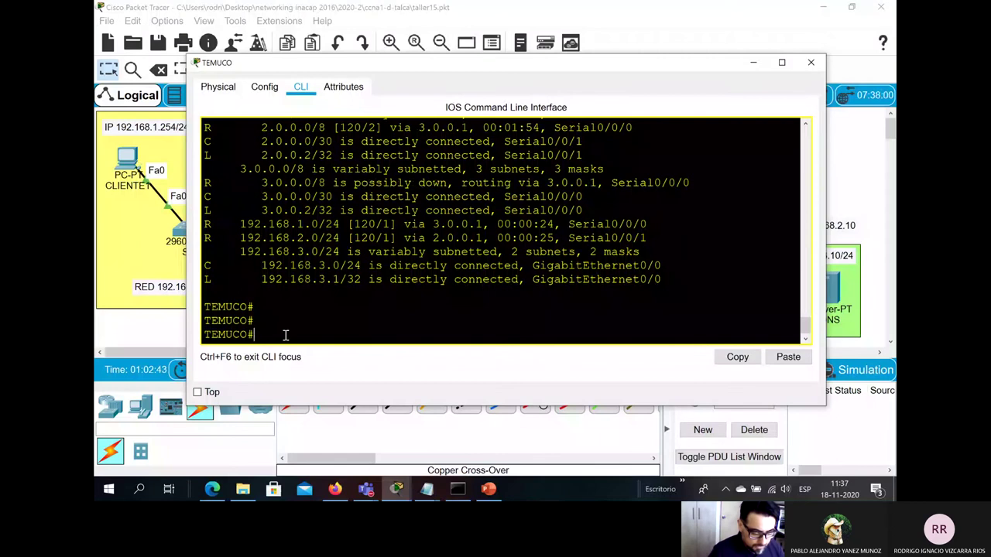
Step: Save TEMUCO's configuration with copy running-config startup-config, accepting the default destination filename, and close the router window
type("cop")
key("Tab")
type("y")
key("Tab")
key("BackSpace")
key("BackSpace")
key("Tab")
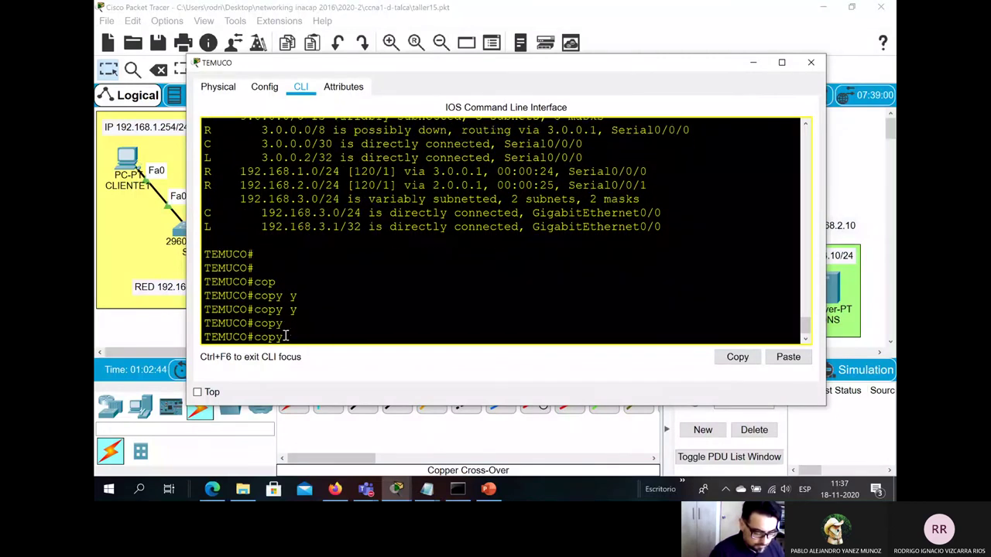
type("ry")
key("Tab")
key("BackSpace")
key("BackSpace")
type("ru")
key("Tab")
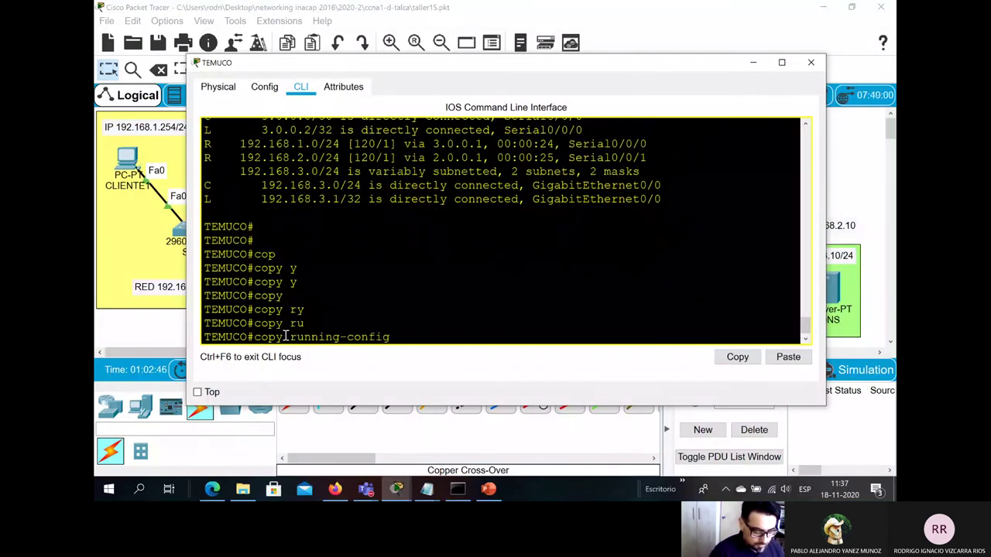
type("st")
key("Tab")
key("Return")
key("Return")
key("Return")
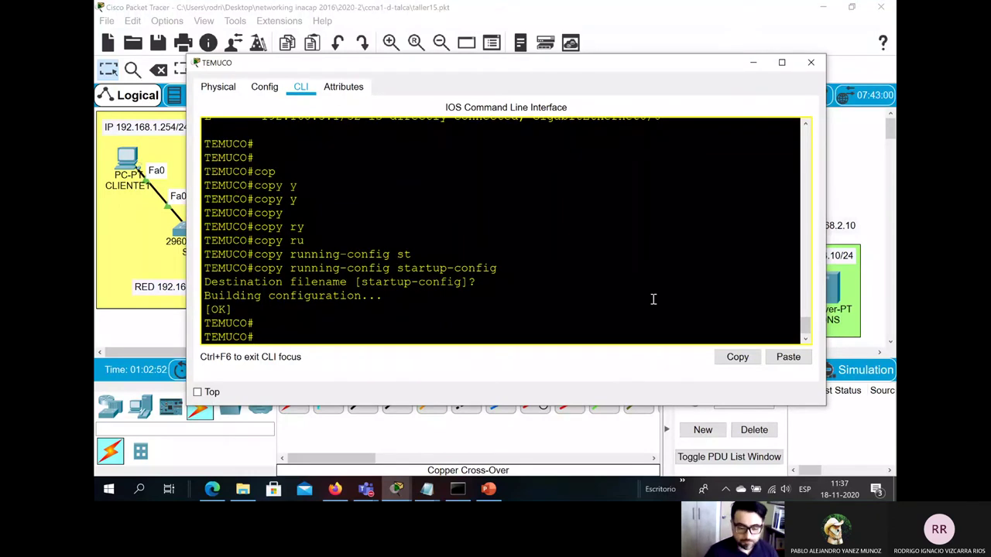
left_click(810, 62)
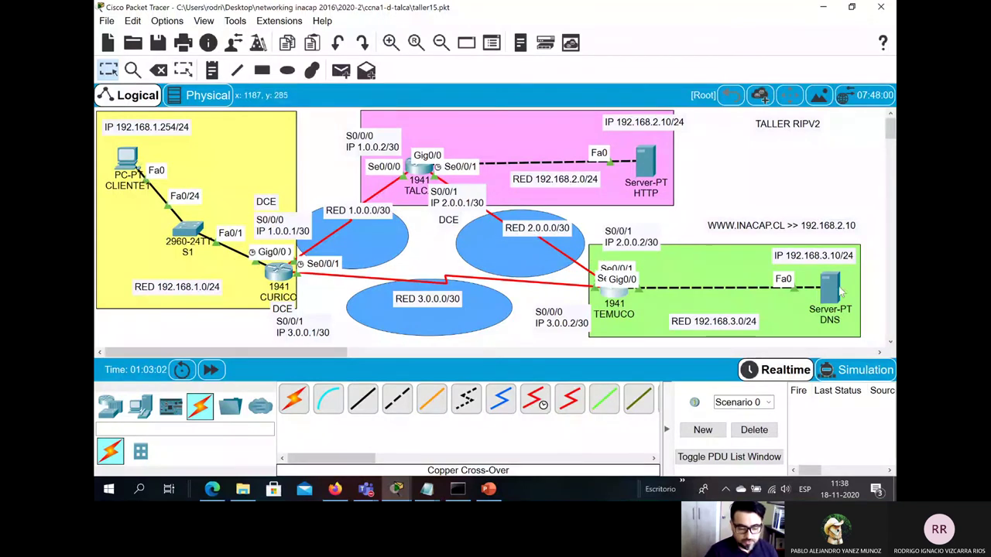
mouse_move(122, 165)
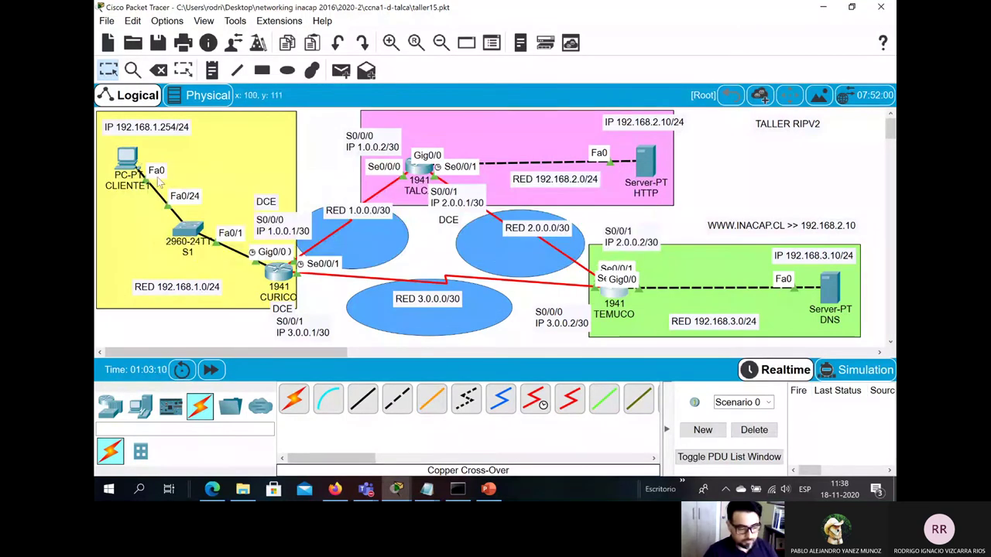
left_click(125, 157)
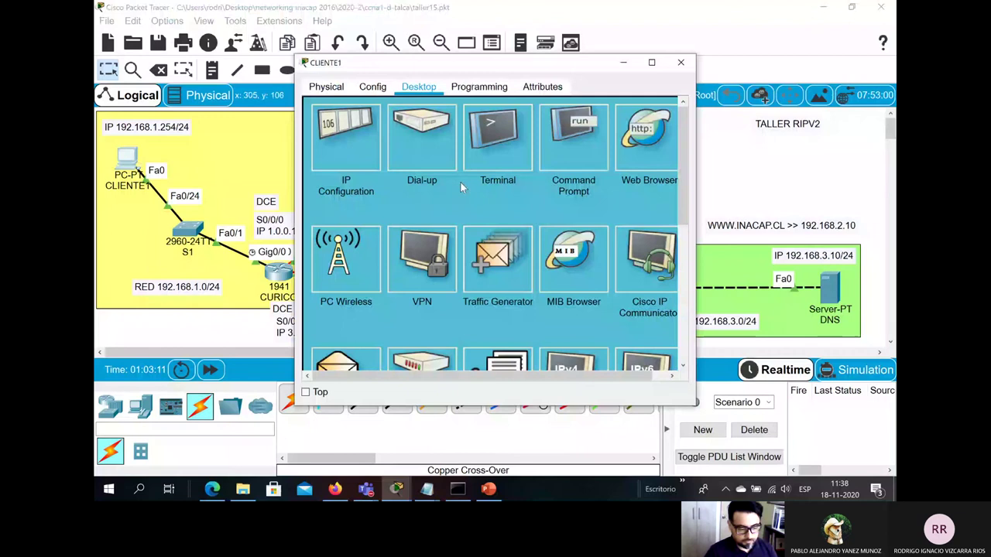
left_click(551, 144)
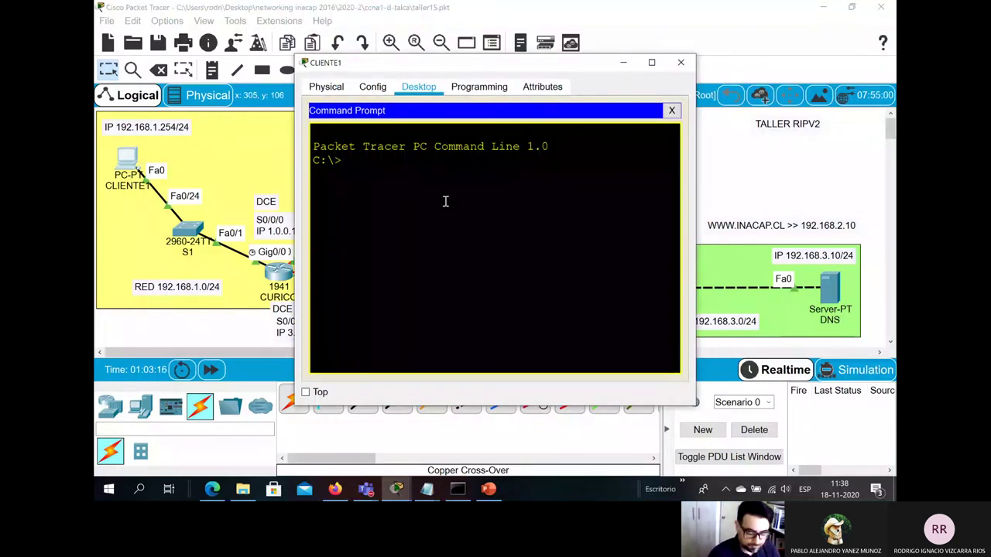
type("pingm")
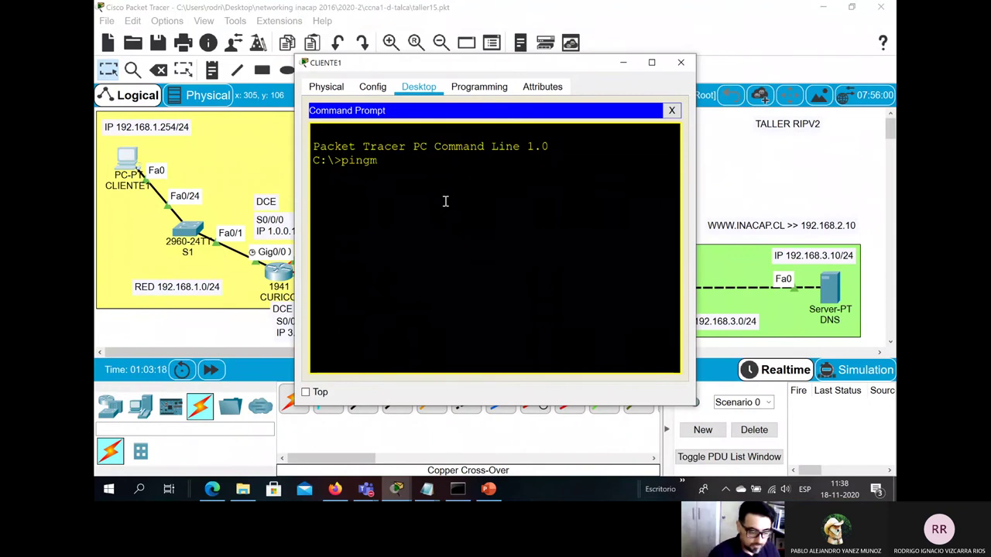
key("BackSpace")
type("www")
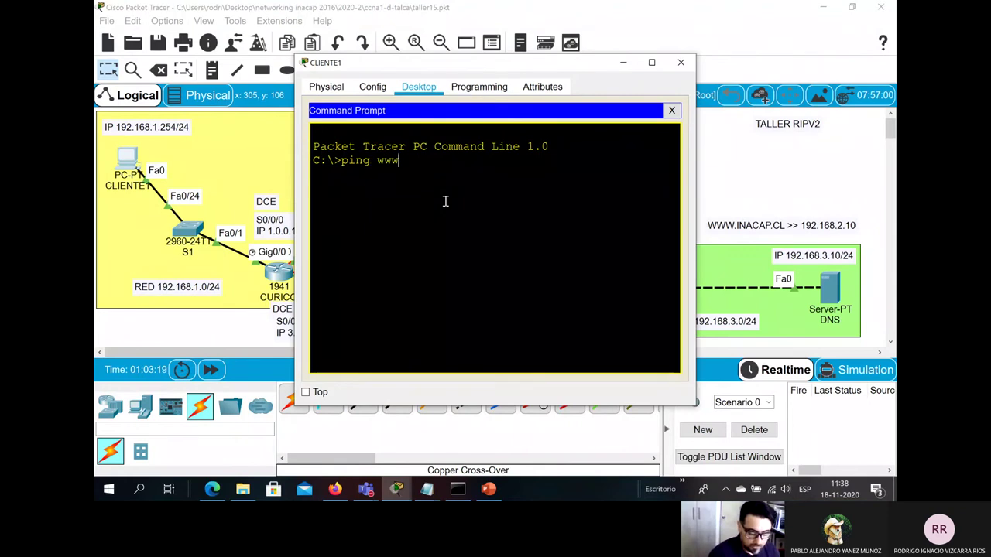
type(".inacap.cl")
key("Return")
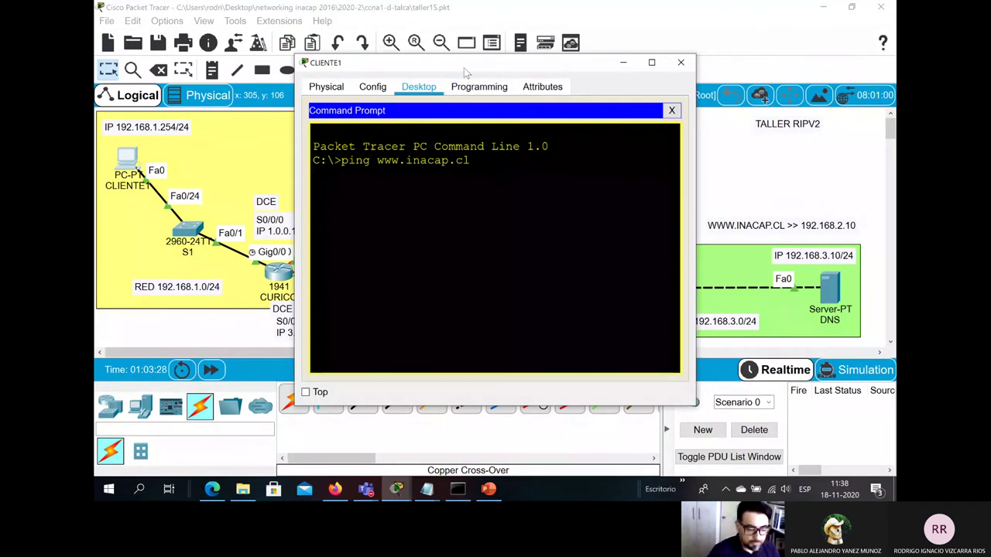
left_click_drag(463, 68, 390, 79)
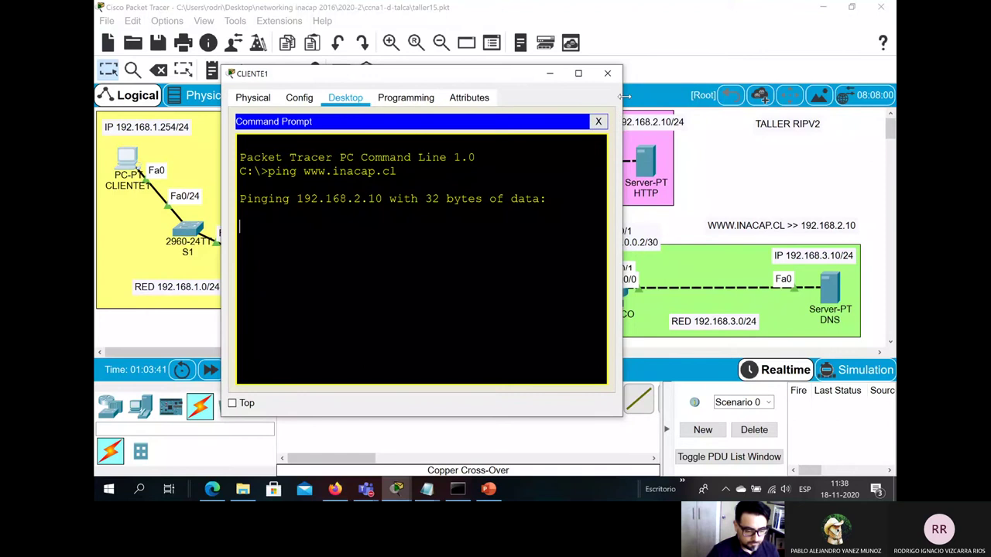
left_click_drag(621, 100, 660, 99)
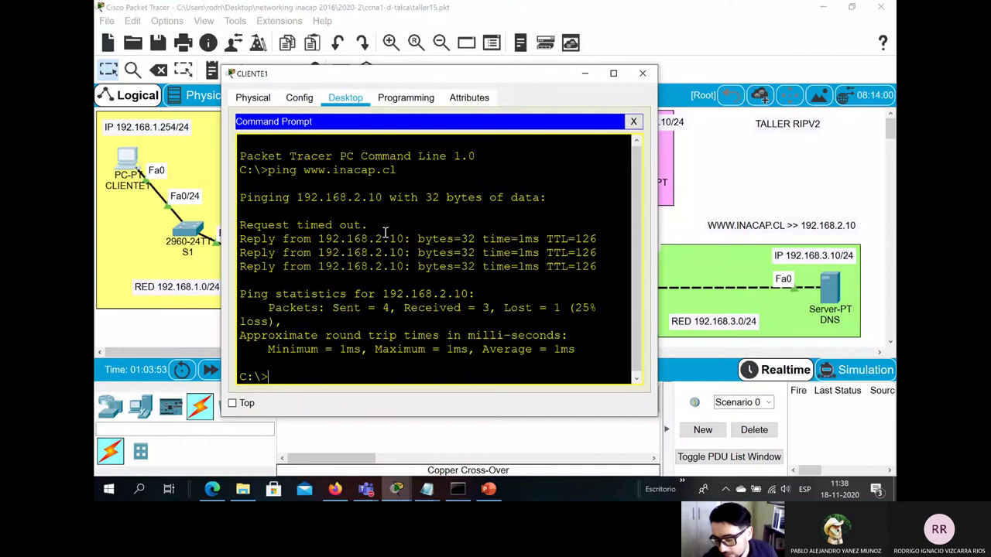
key("Up")
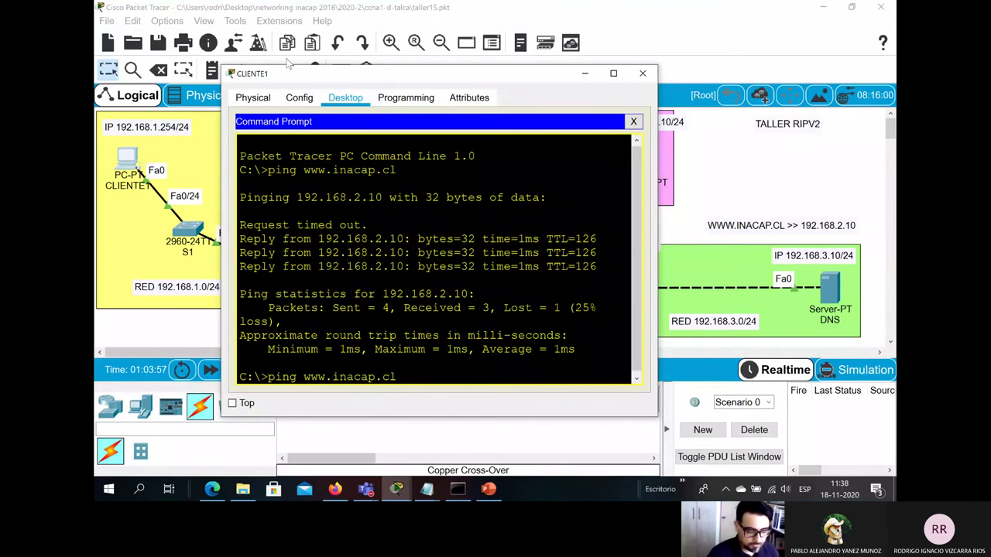
left_click_drag(346, 74, 310, 30)
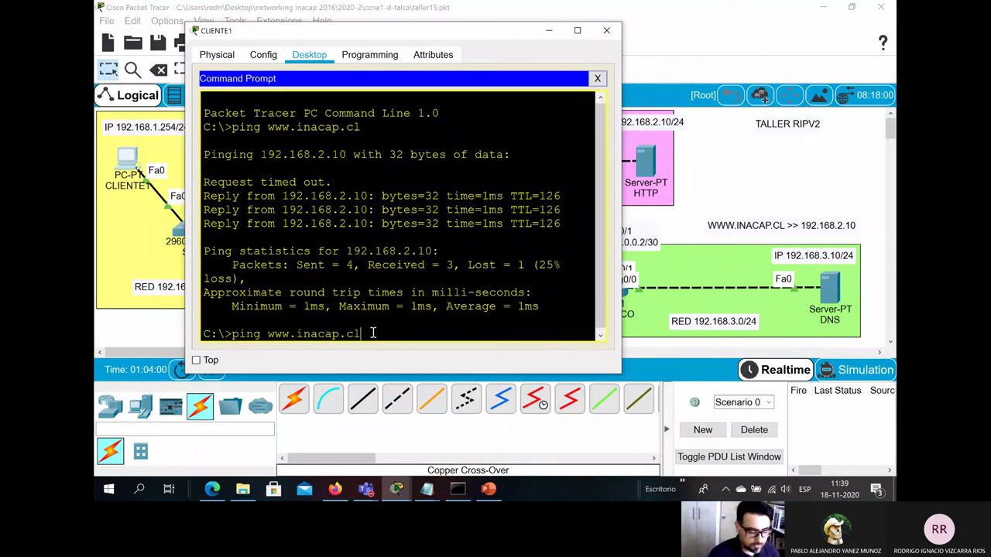
key("Return")
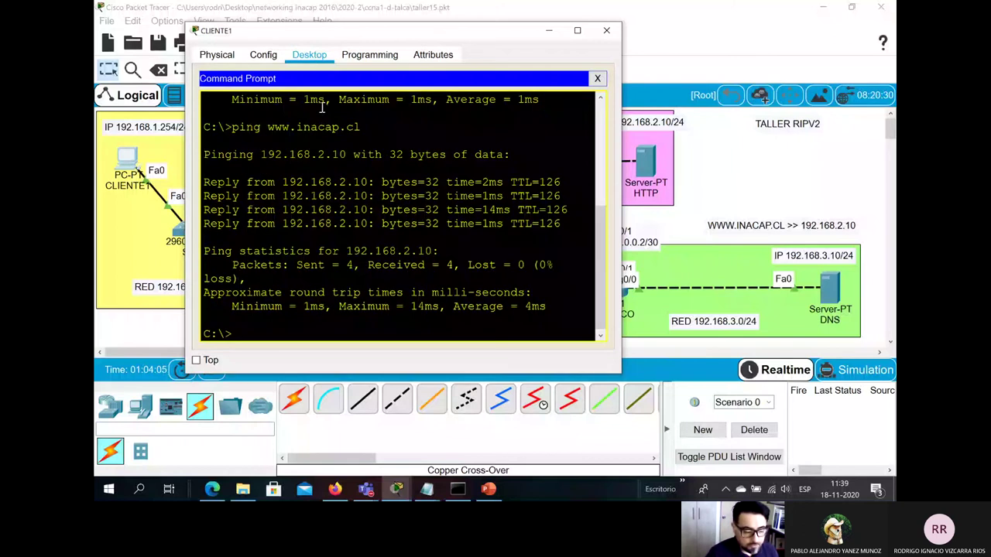
left_click_drag(344, 31, 304, 321)
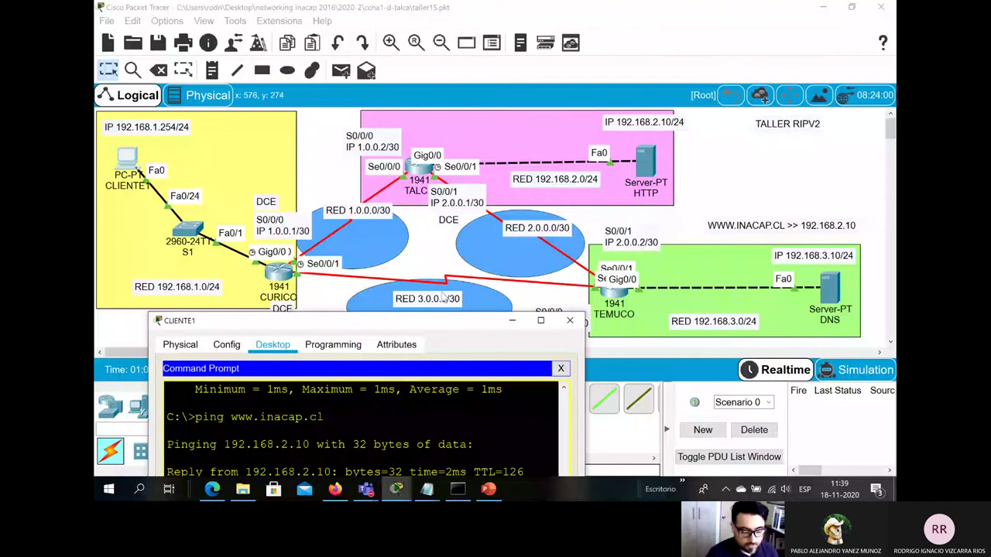
left_click_drag(433, 321, 507, 27)
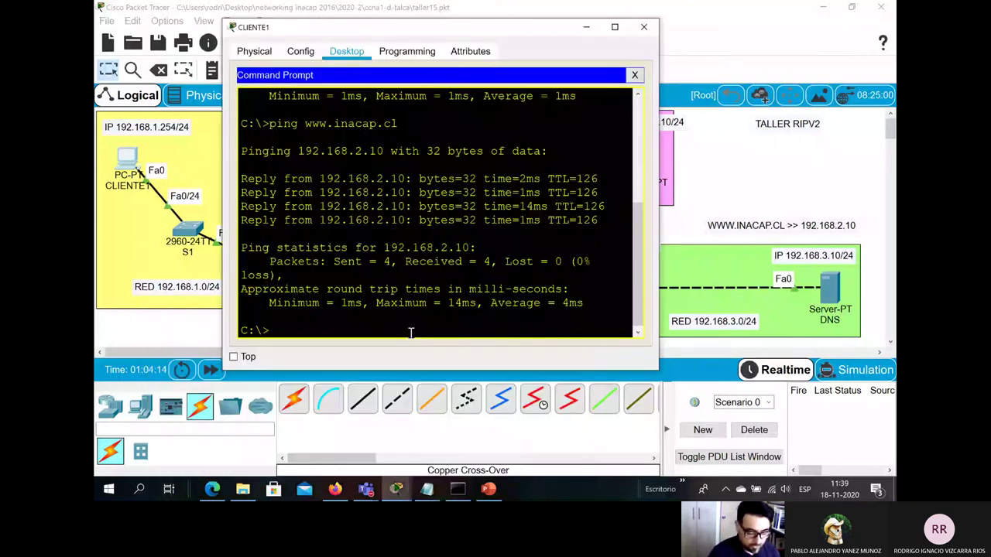
key("Up")
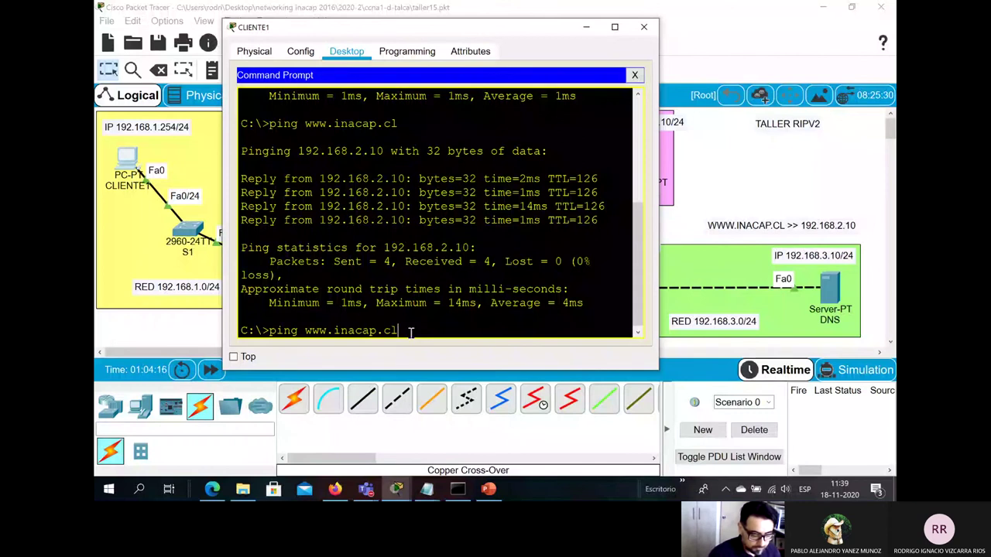
left_click_drag(411, 331, 239, 332)
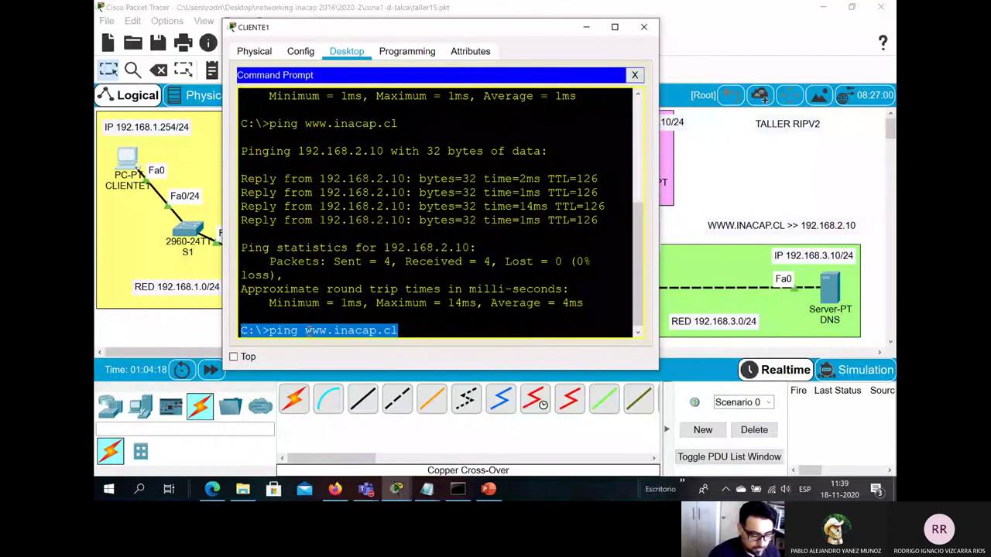
right_click(311, 330)
left_click(337, 337)
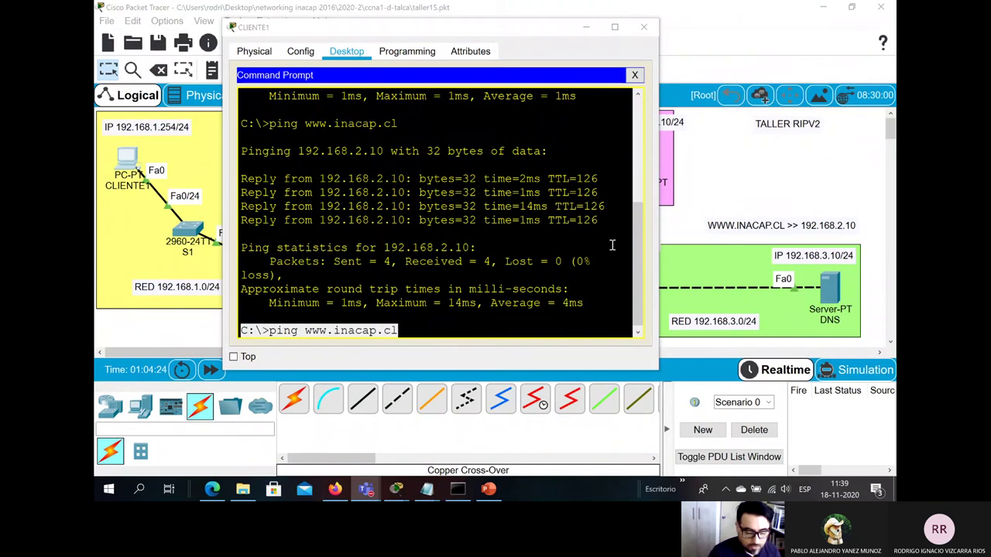
left_click(307, 332)
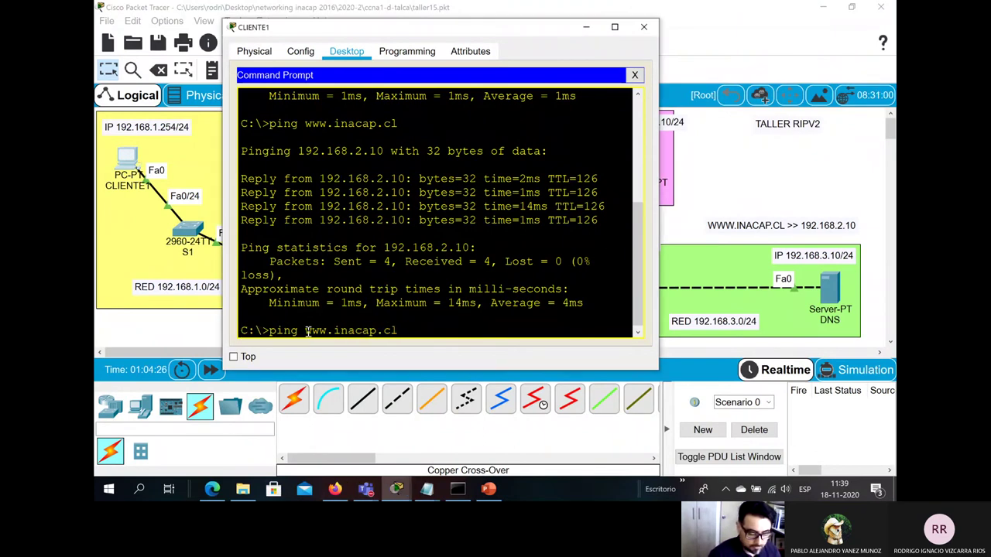
key("BackSpace")
key("BackSpace")
key("BackSpace")
key("BackSpace")
key("BackSpace")
key("BackSpace")
key("BackSpace")
key("BackSpace")
key("BackSpace")
key("BackSpace")
key("BackSpace")
key("BackSpace")
key("BackSpace")
key("BackSpace")
key("BackSpace")
key("BackSpace")
key("BackSpace")
key("BackSpace")
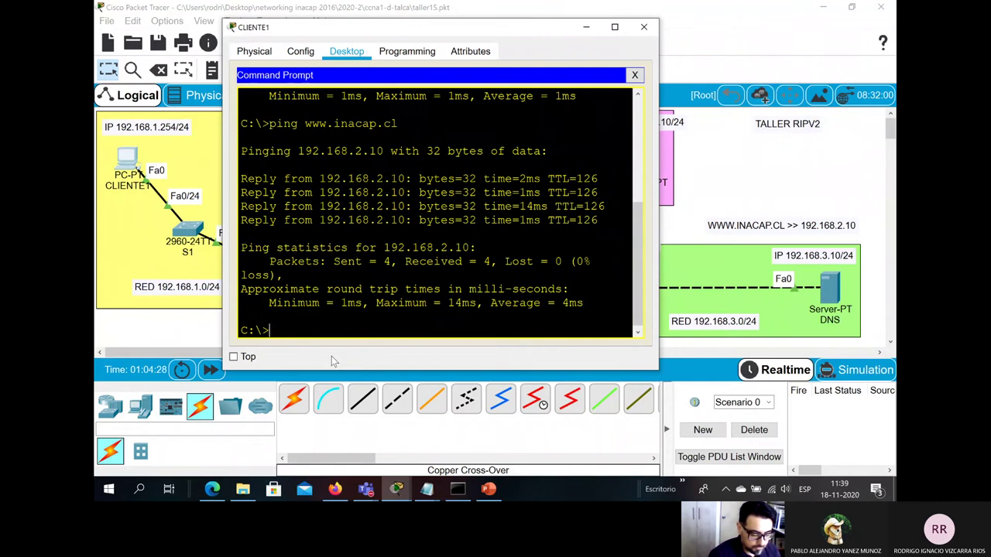
type("tarcer")
key("BackSpace")
key("BackSpace")
key("BackSpace")
key("BackSpace")
key("BackSpace")
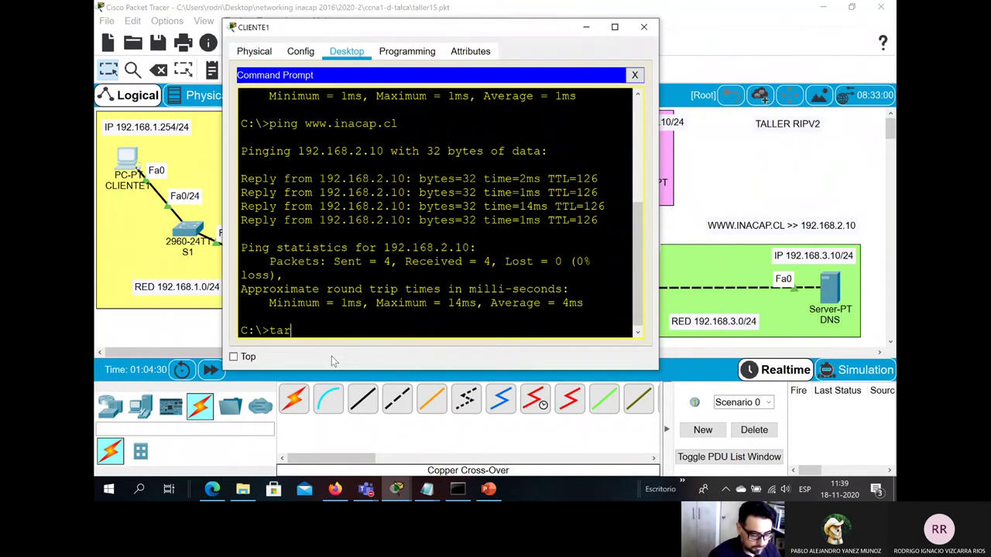
type("racert ")
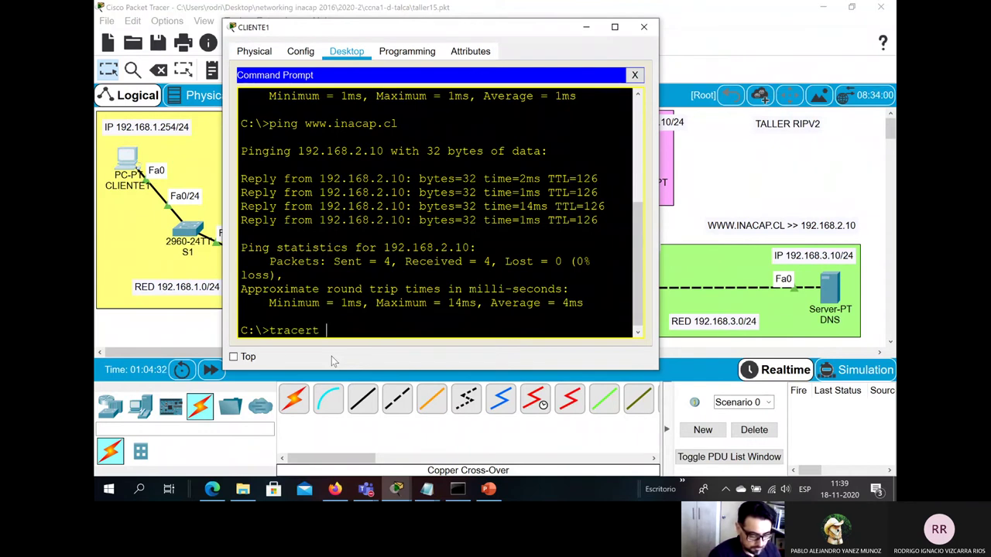
type("www.inacap.cl")
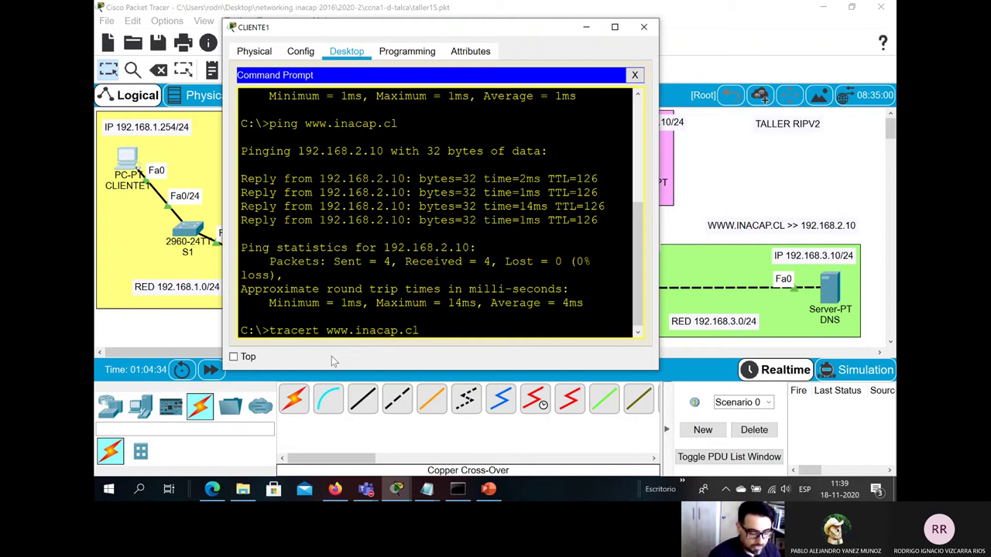
key("Return")
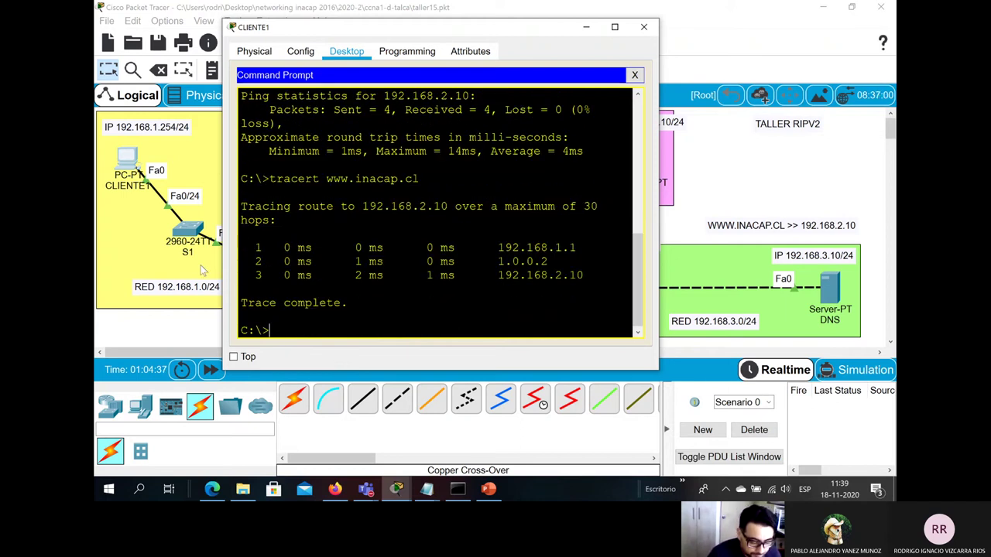
key("Up")
key("Return")
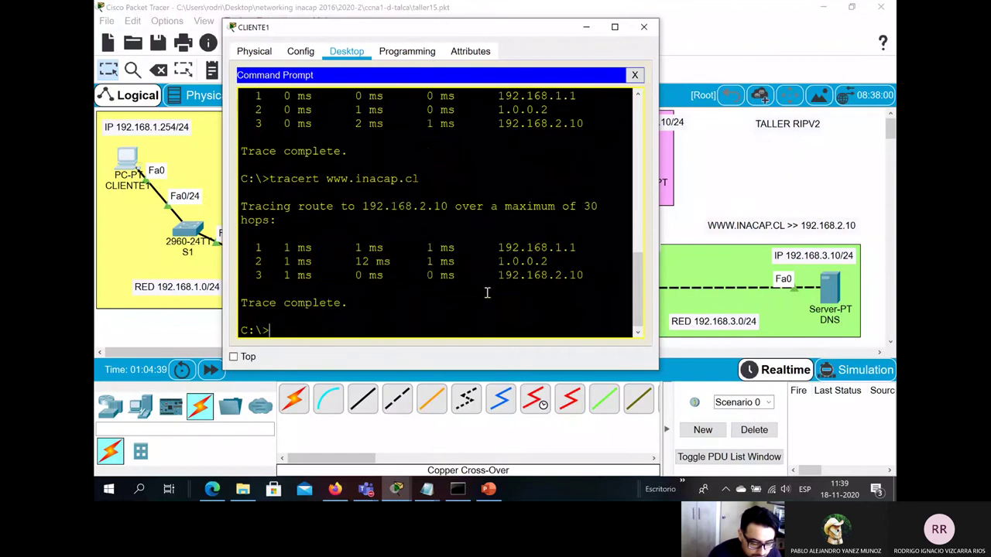
left_click_drag(443, 180, 248, 180)
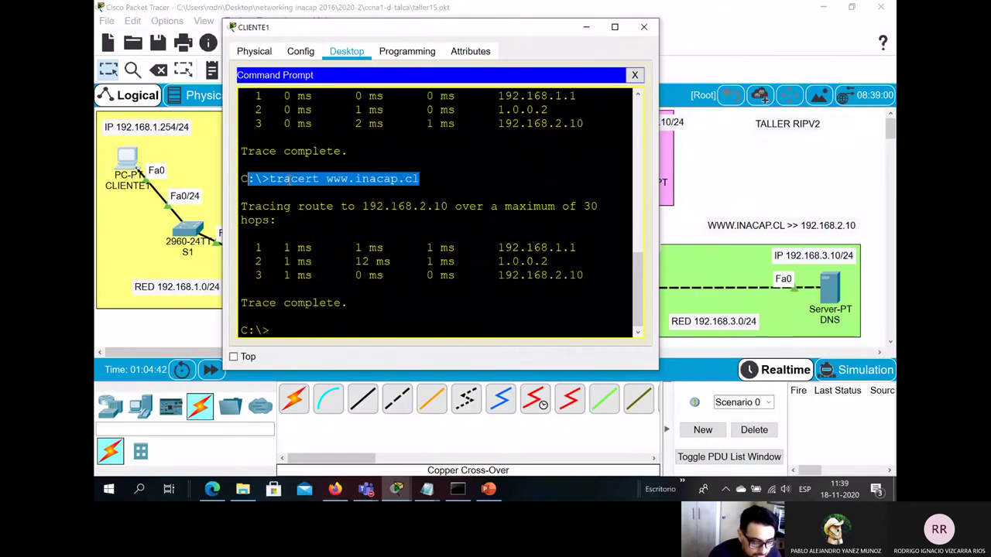
right_click(289, 184)
left_click(318, 188)
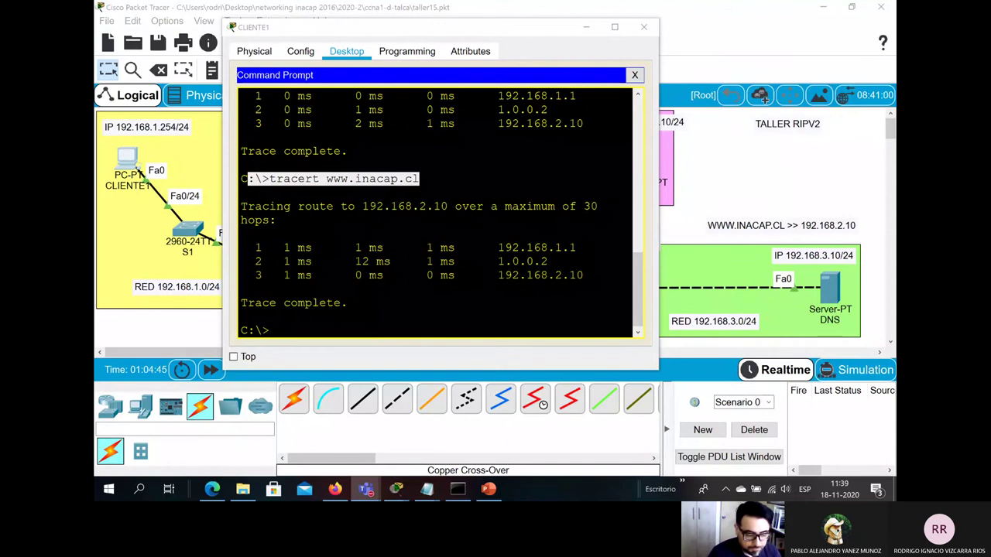
Step: Examine each hop of the latest trace and compare its address with the routers and HTTP server in the topology
left_click_drag(262, 247, 604, 246)
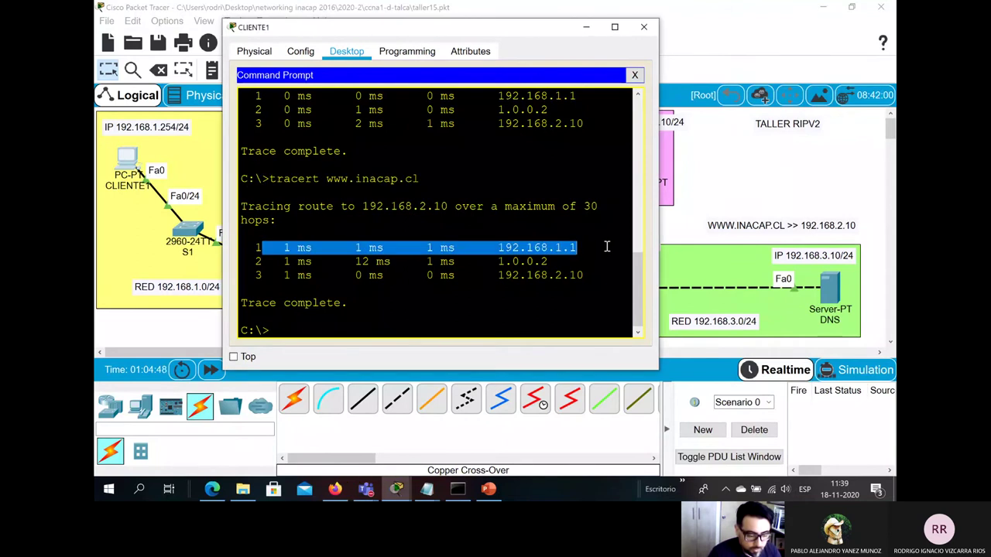
left_click_drag(494, 31, 670, 52)
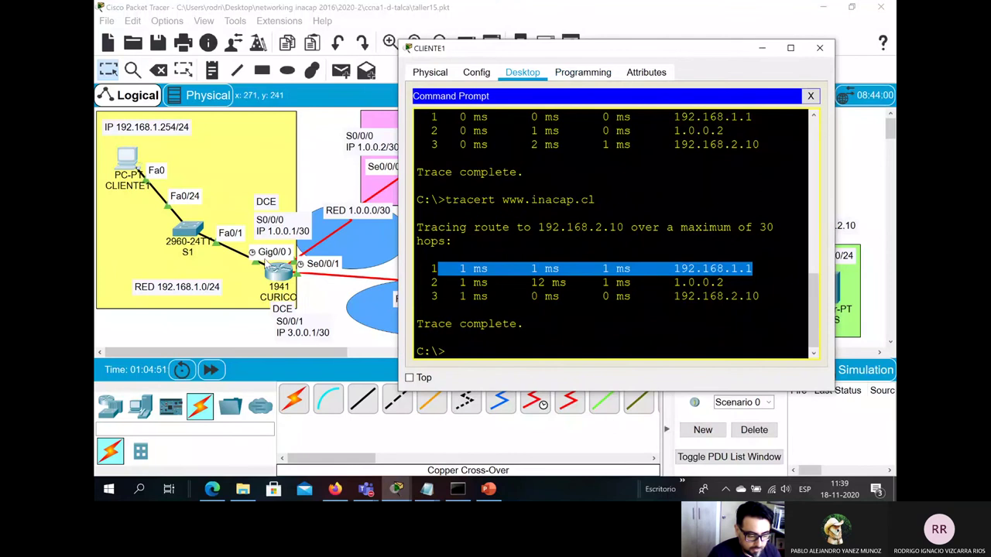
left_click_drag(426, 283, 709, 286)
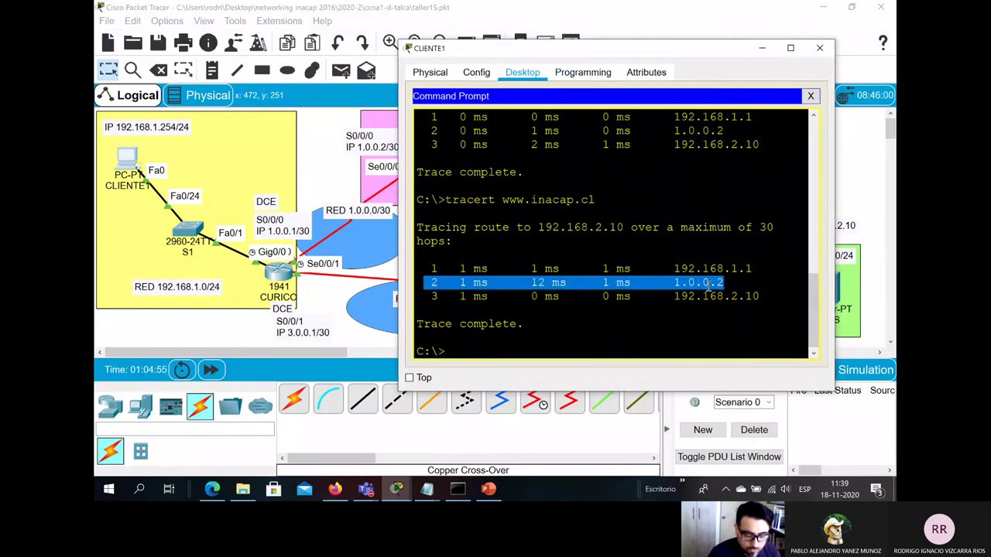
left_click_drag(665, 48, 651, 276)
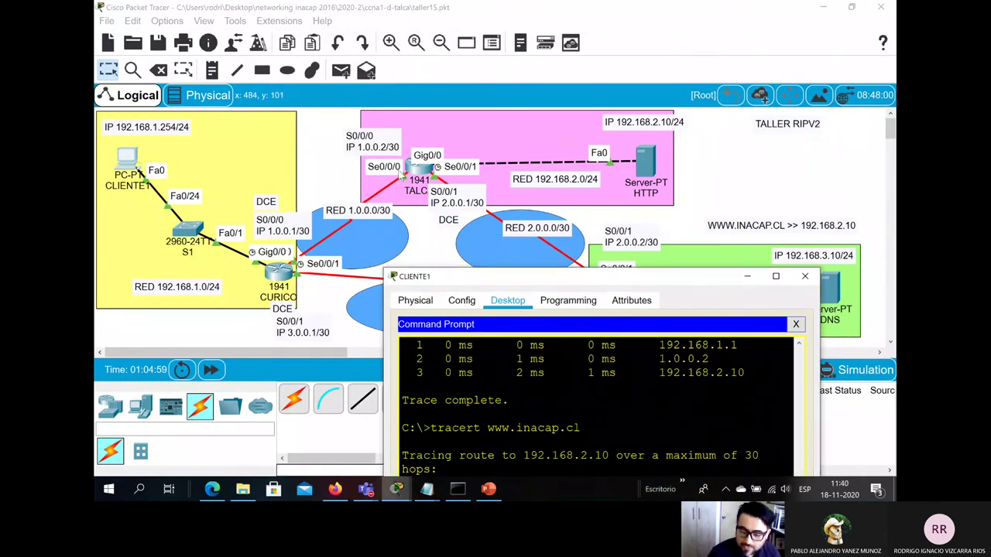
left_click_drag(497, 278, 438, 88)
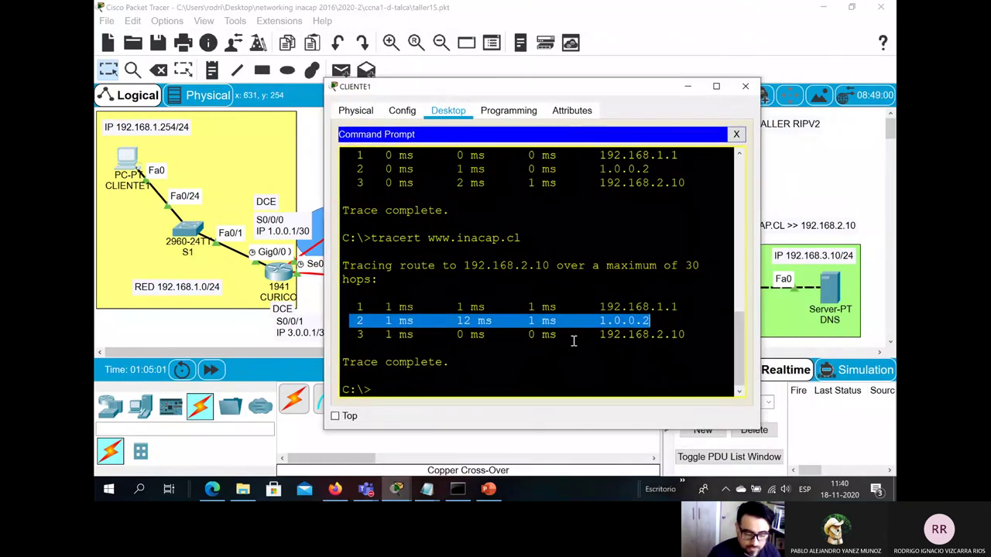
left_click(681, 350)
left_click_drag(360, 333, 705, 332)
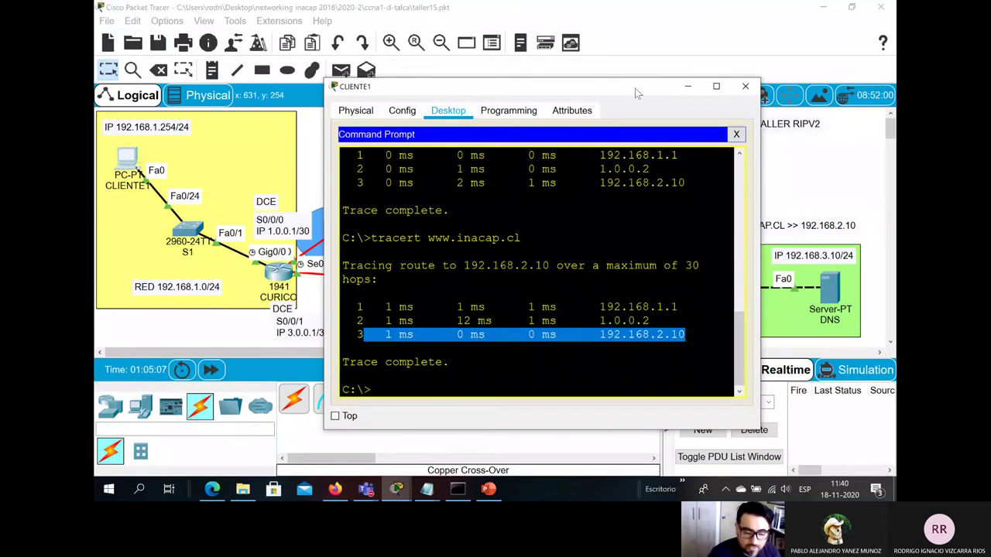
left_click_drag(634, 87, 707, 353)
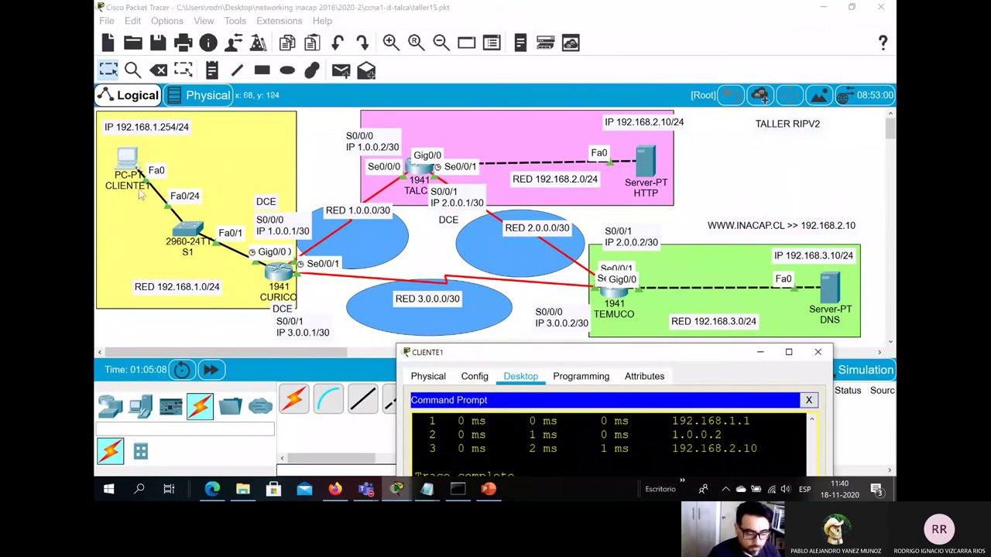
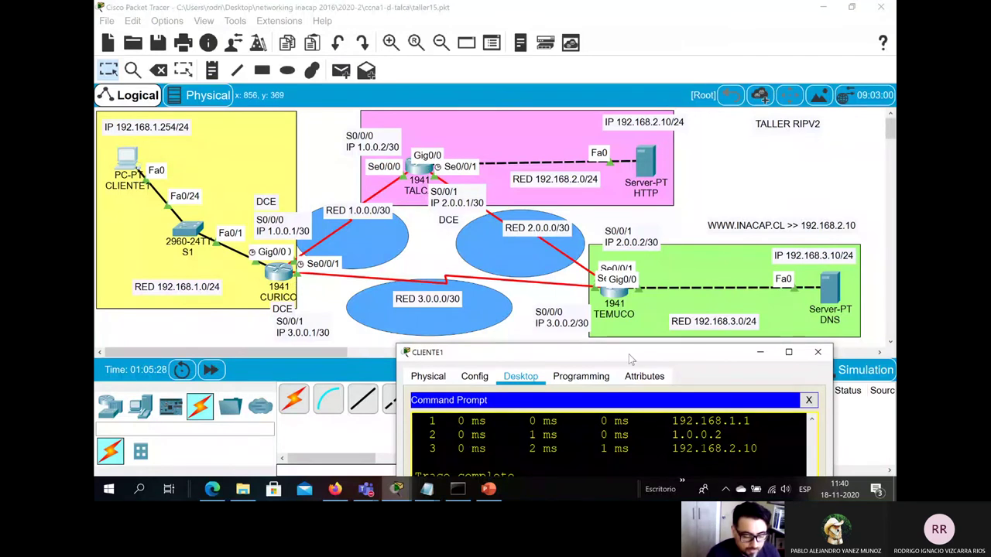
left_click_drag(630, 359, 588, 75)
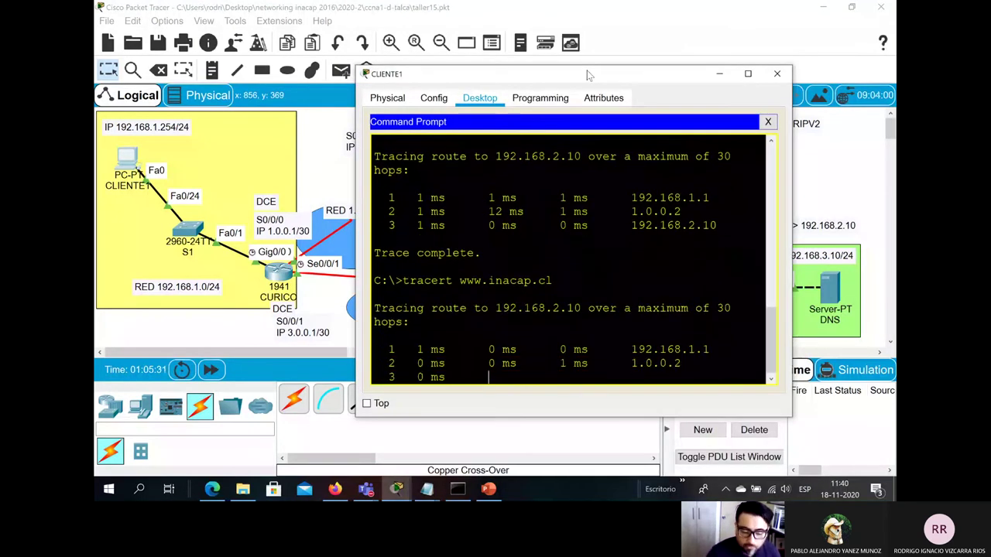
key("Up")
key("Return")
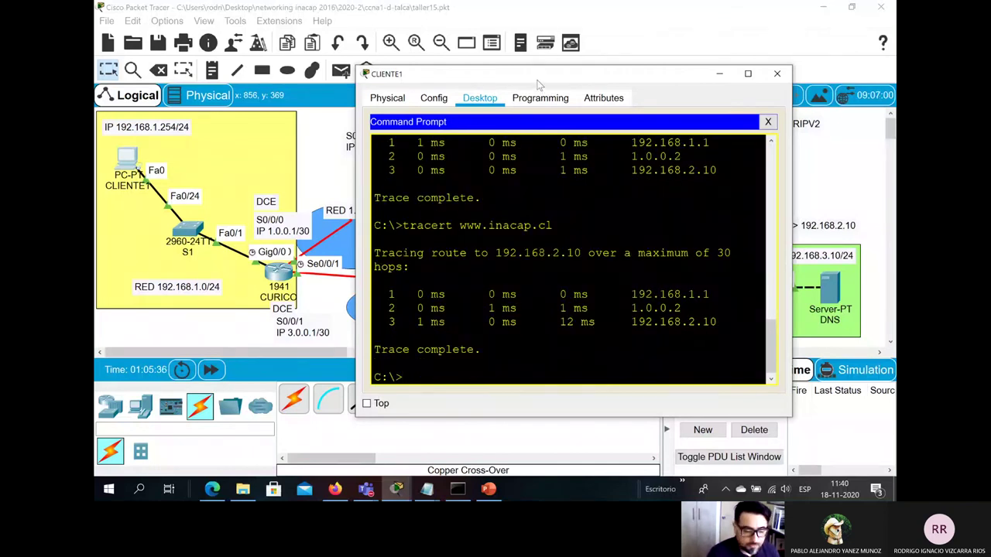
left_click_drag(539, 83, 646, 339)
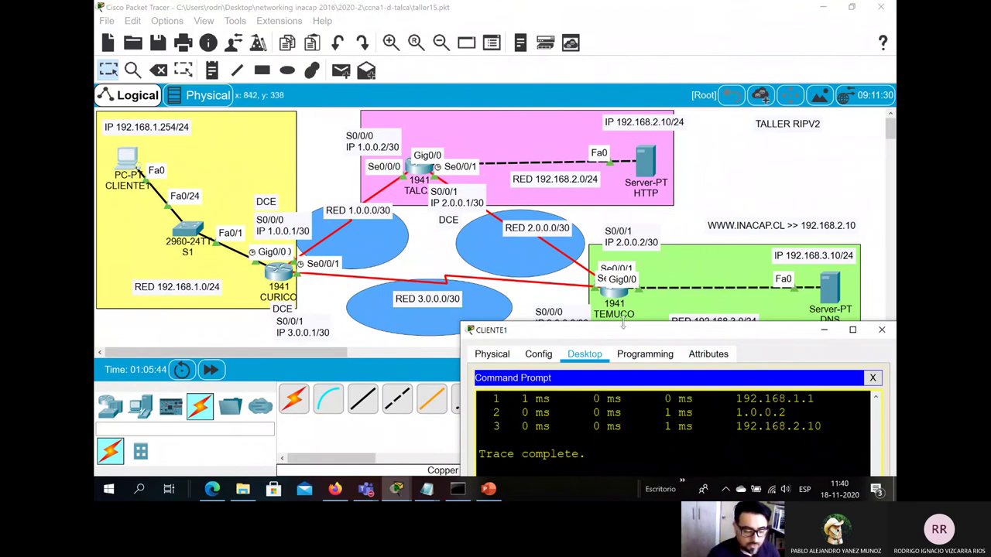
left_click_drag(622, 327, 520, 63)
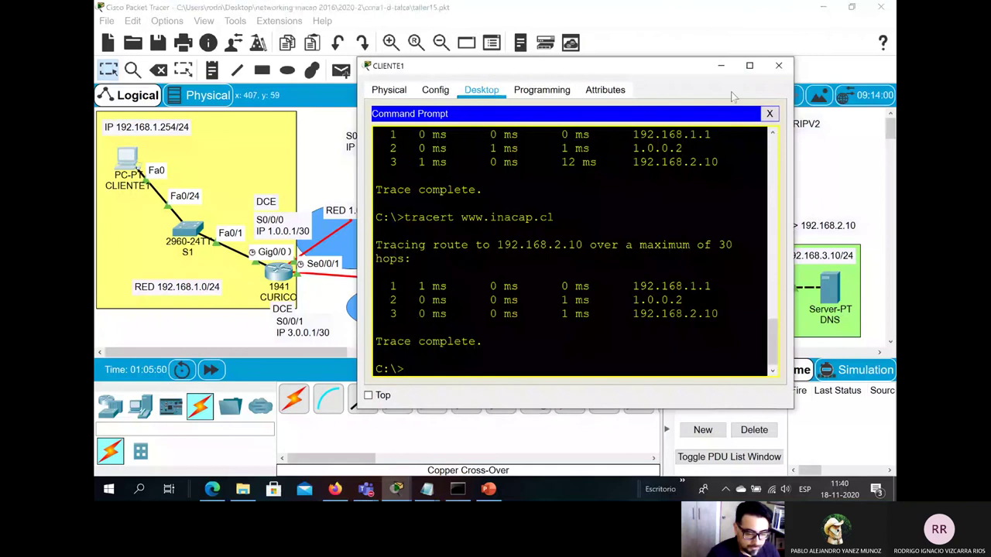
left_click(767, 116)
left_click(704, 147)
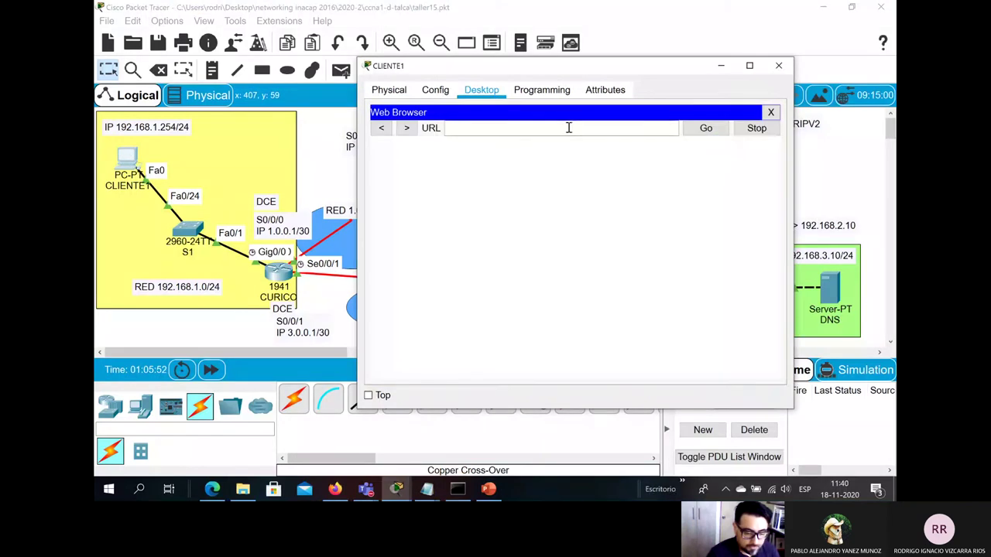
left_click(568, 130)
type("www.inacap.cl")
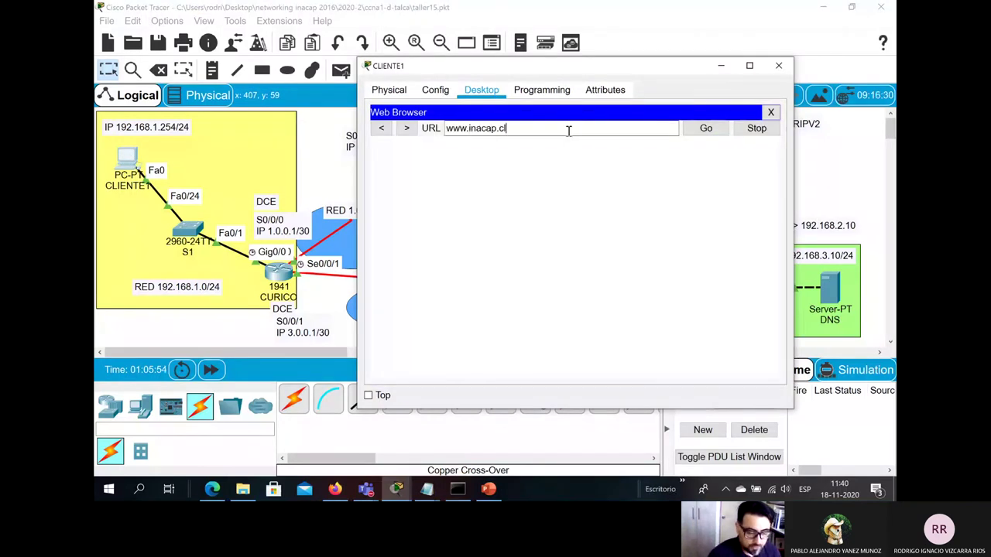
key("Return")
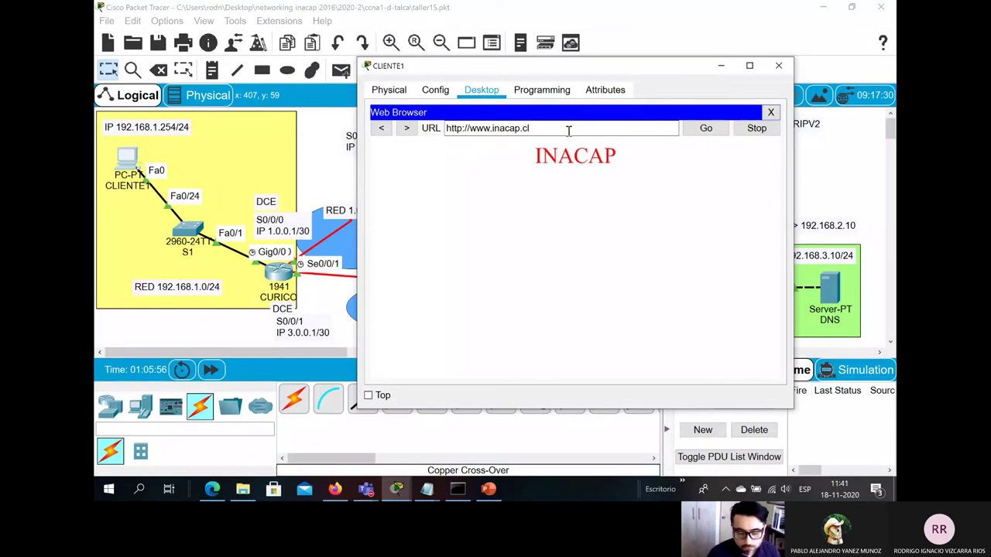
left_click(771, 112)
left_click(651, 153)
scroll(608, 259, "down", 10)
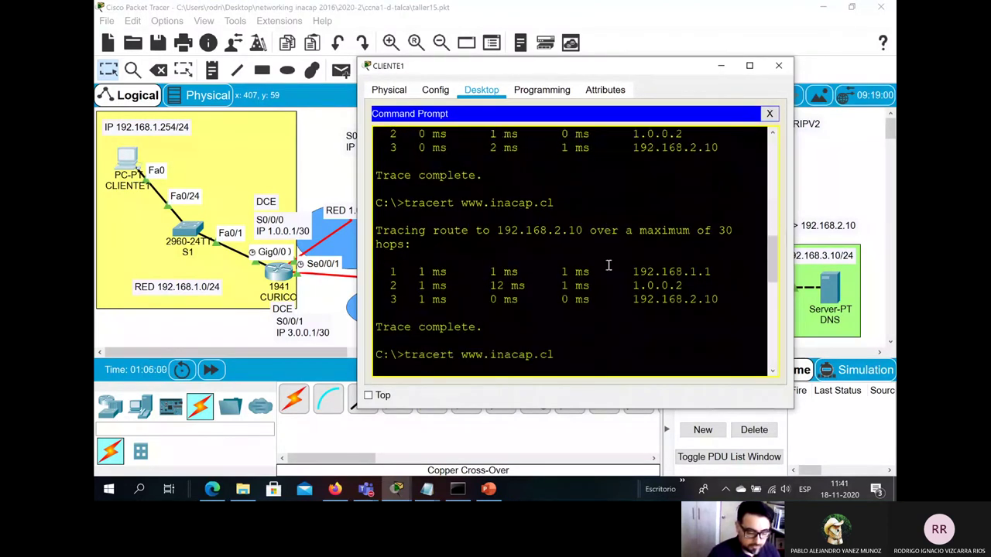
scroll(608, 267, "down", 5)
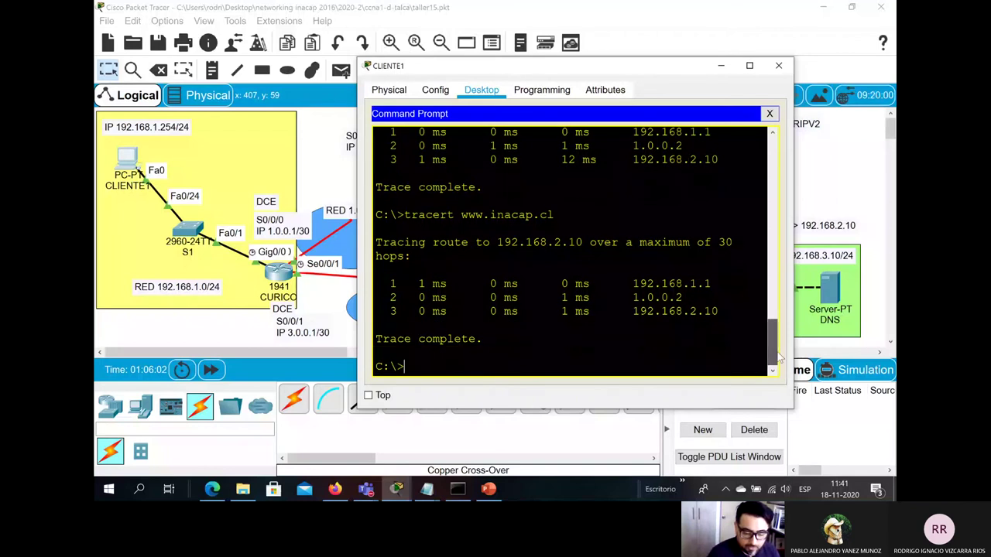
key("Up")
key("Return")
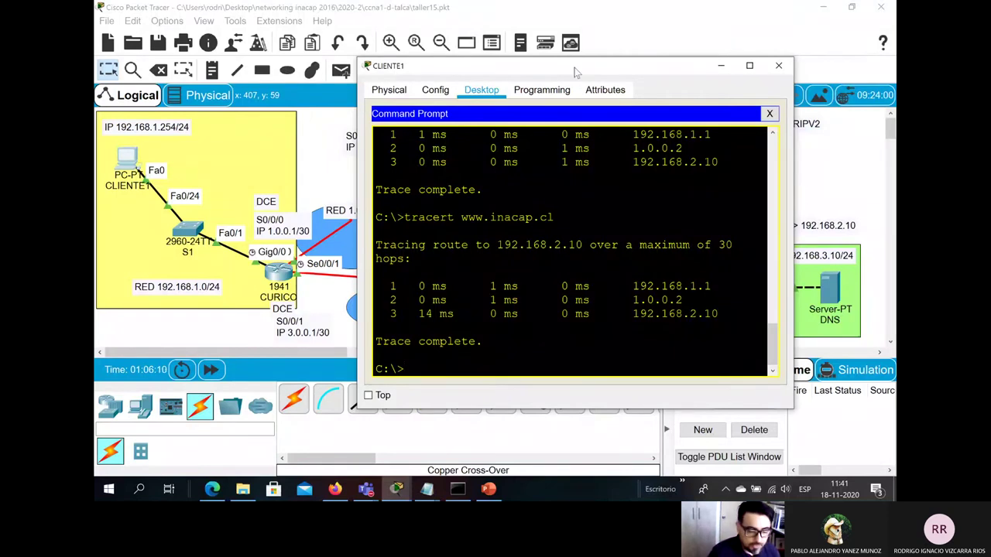
left_click(658, 34)
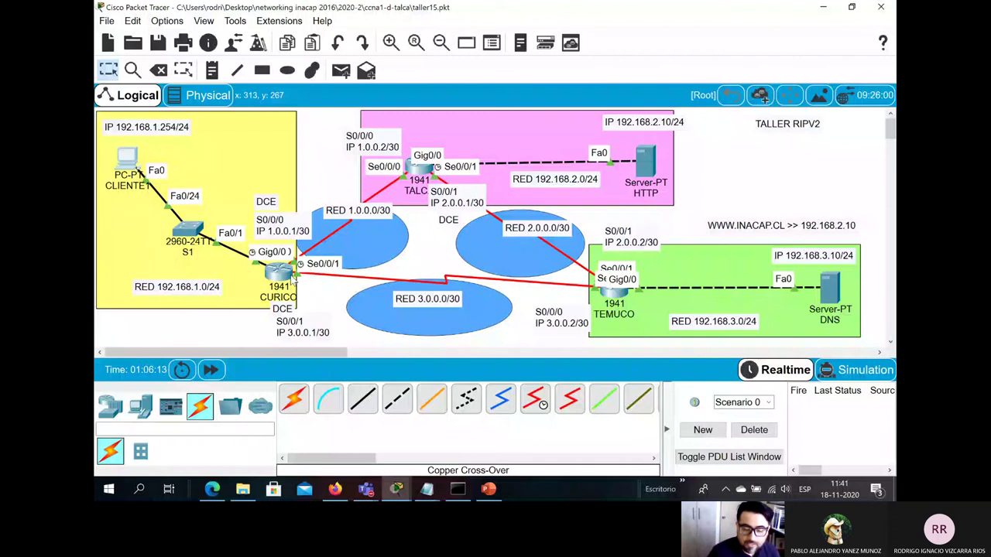
Step: Open CURICO's command line and enter global configuration mode
mouse_move(283, 269)
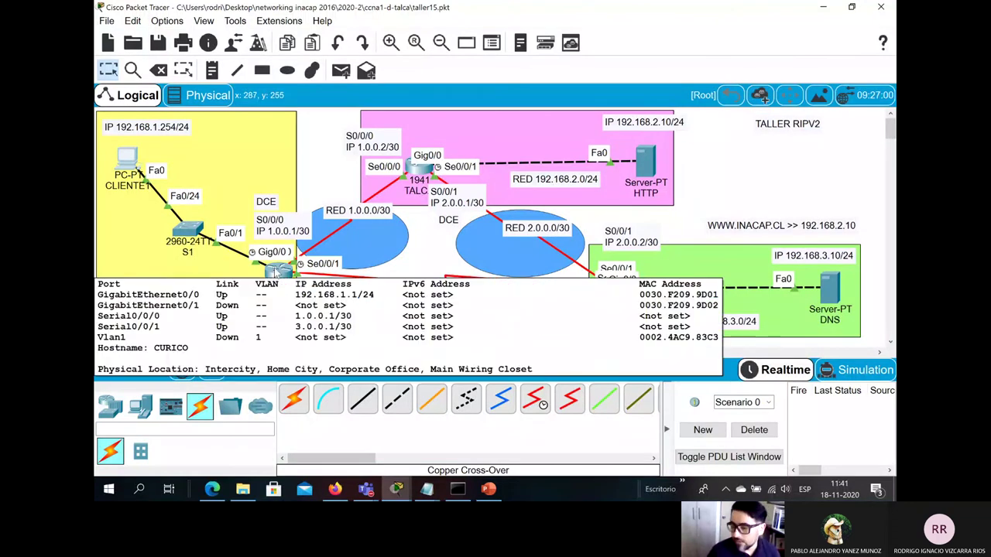
left_click(279, 271)
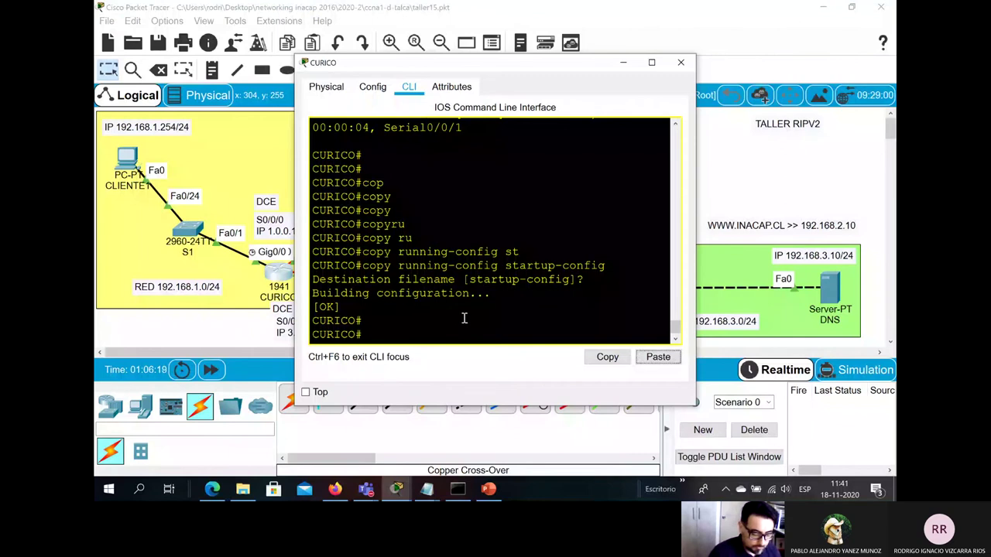
type("con")
key("Tab")
type("f")
key("Tab")
type("t")
key("Tab")
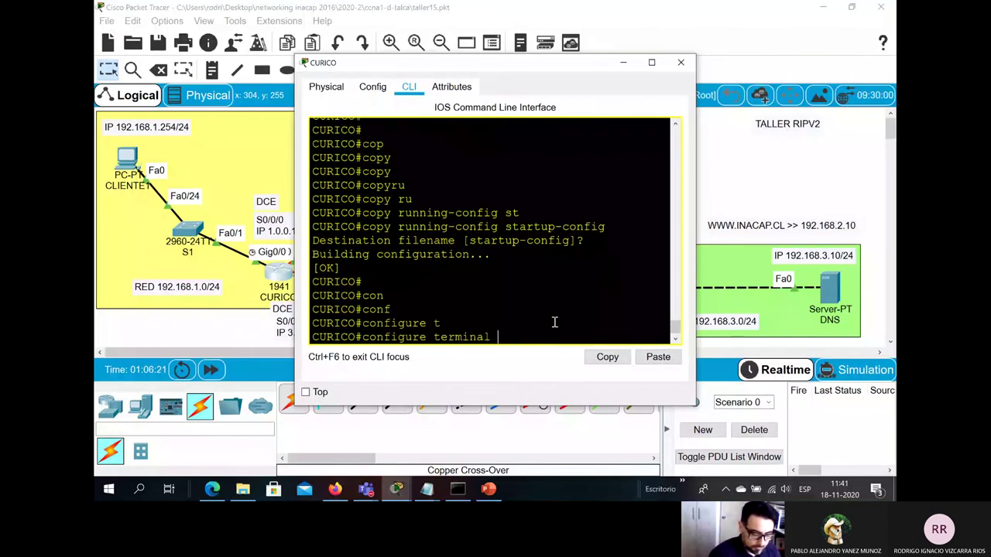
key("Return")
key("Return")
Step: Shut down CURICO's interface serial 0/0/0 and bring the topology back into view
type("in")
key("Tab")
type("s")
key("Tab")
type("0")
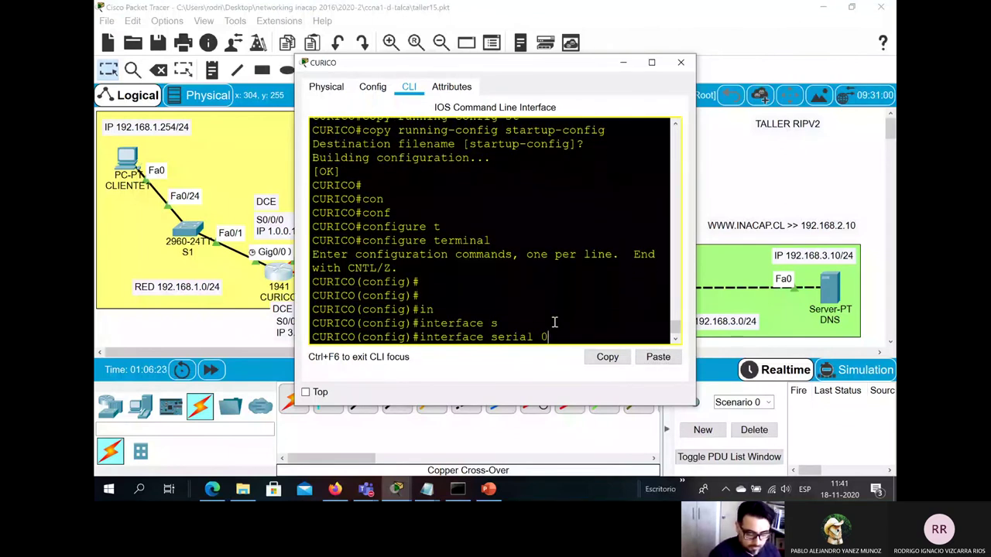
type("/0/0")
key("Return")
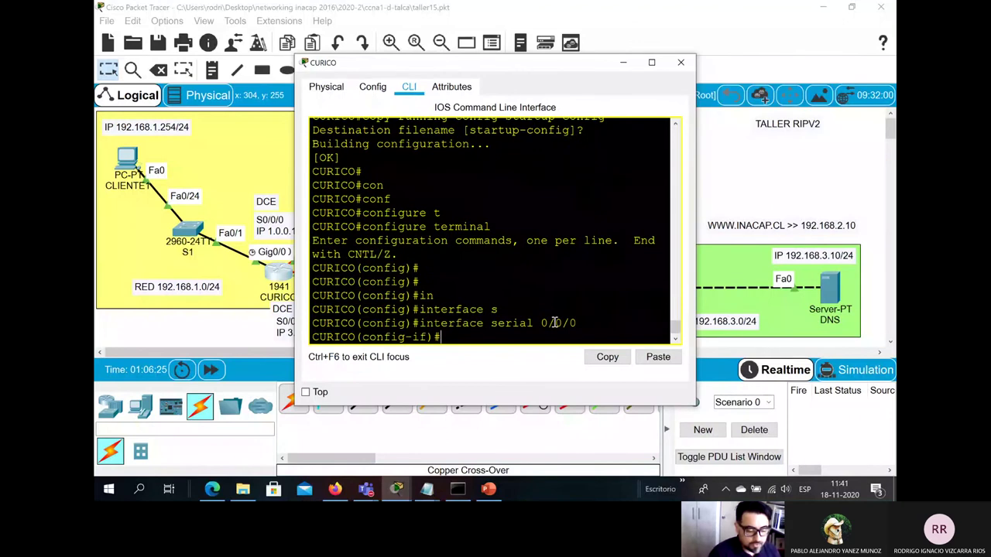
type("sh")
key("Tab")
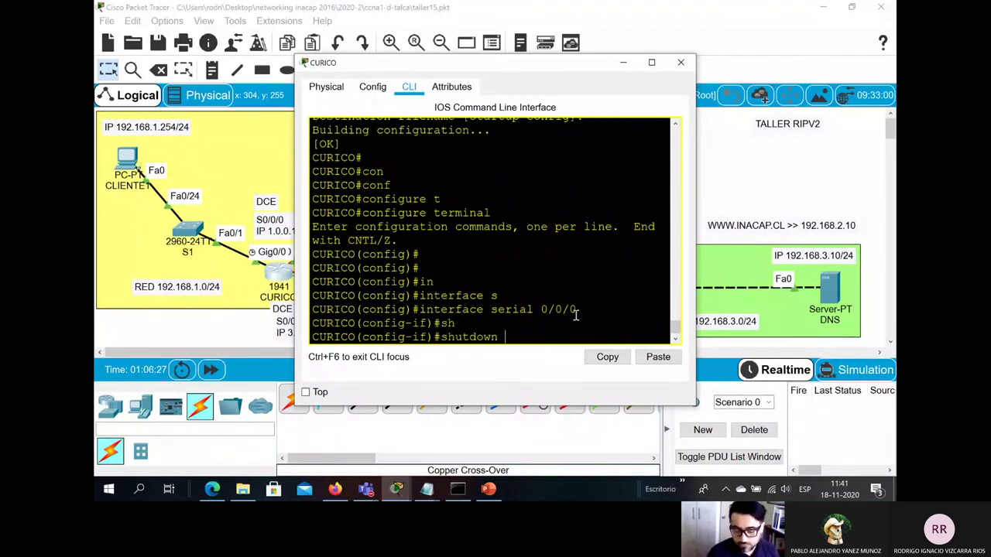
key("Return")
key("Return")
key("Return")
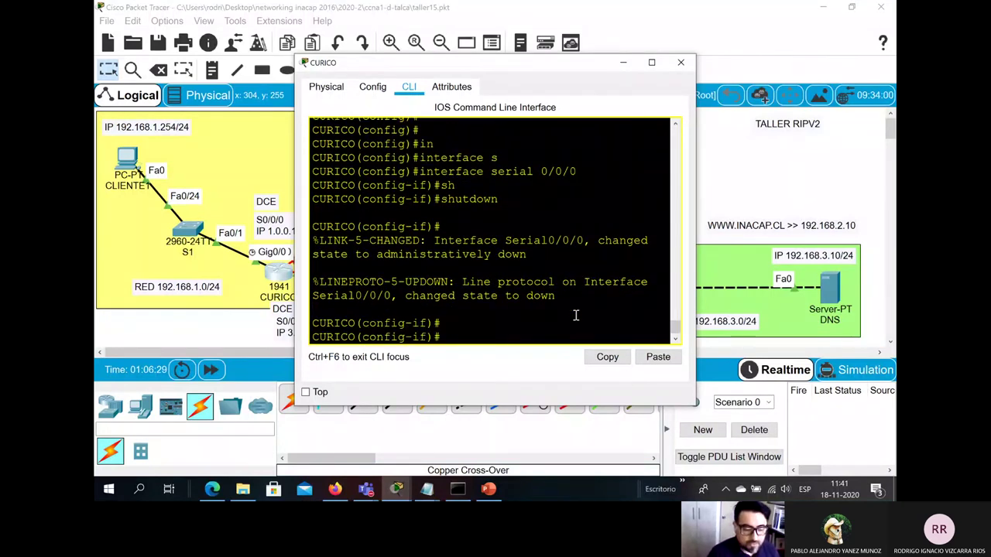
left_click(621, 66)
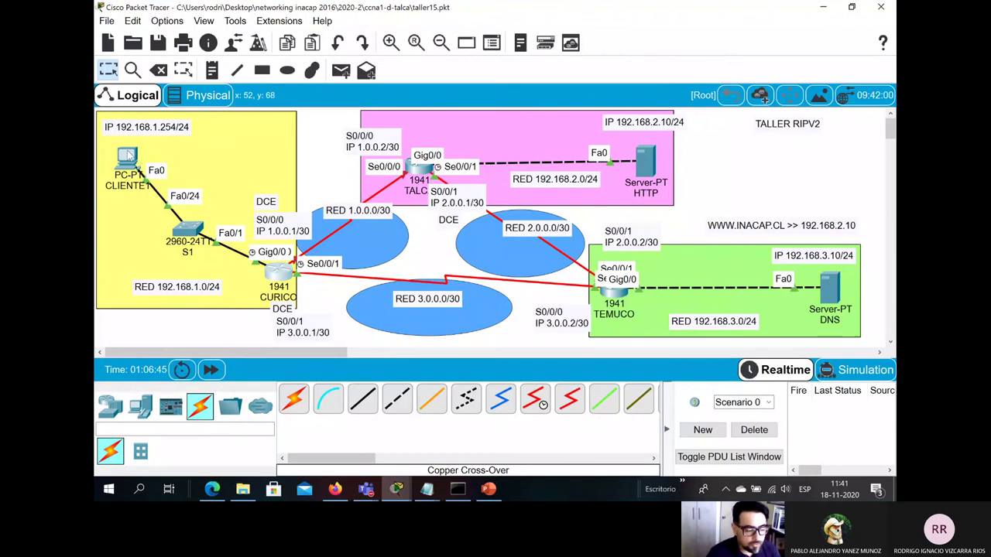
left_click(129, 157)
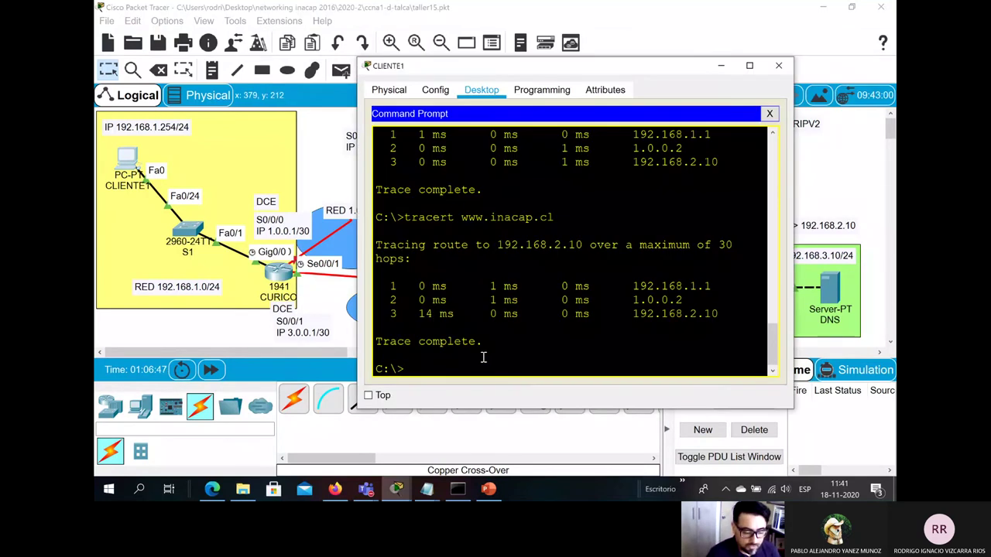
key("Up")
key("Return")
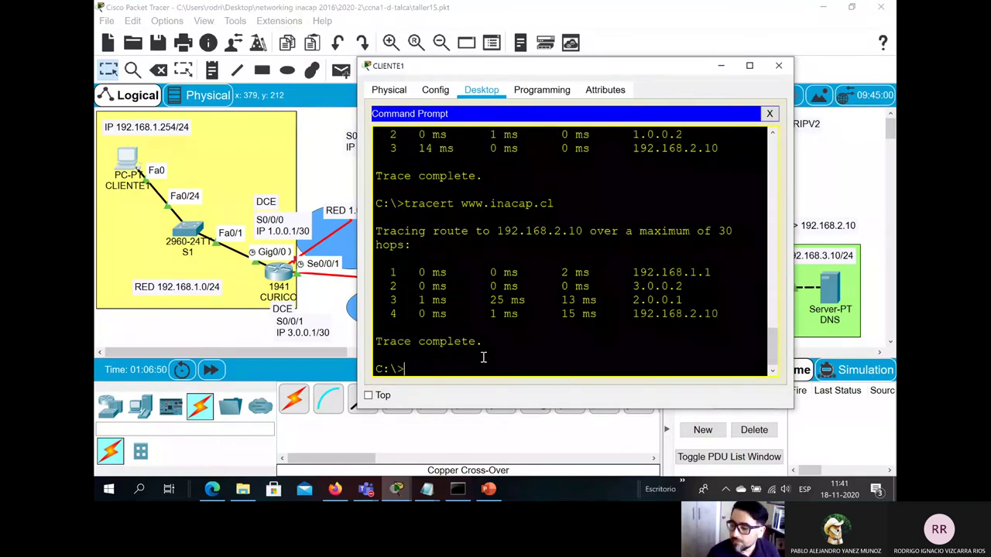
key("Up")
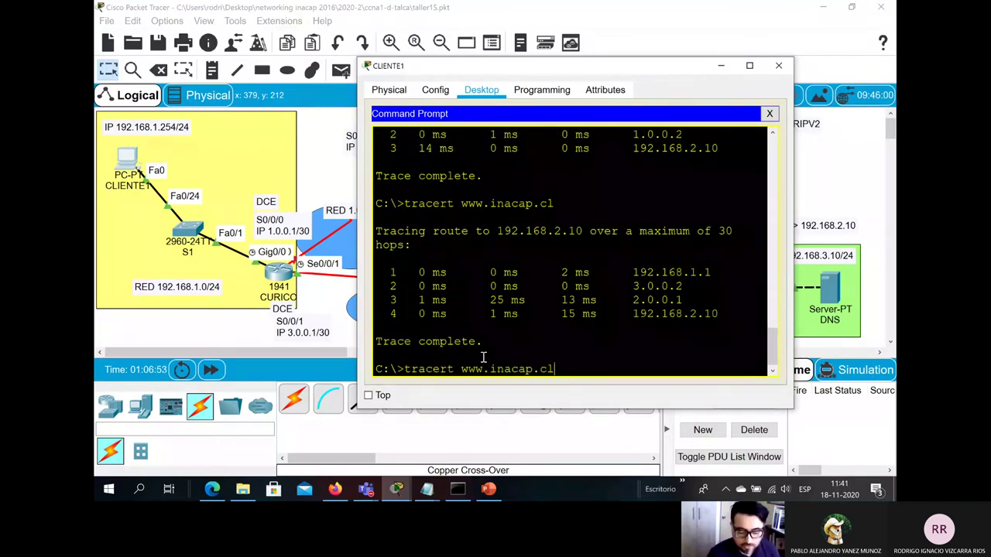
key("Return")
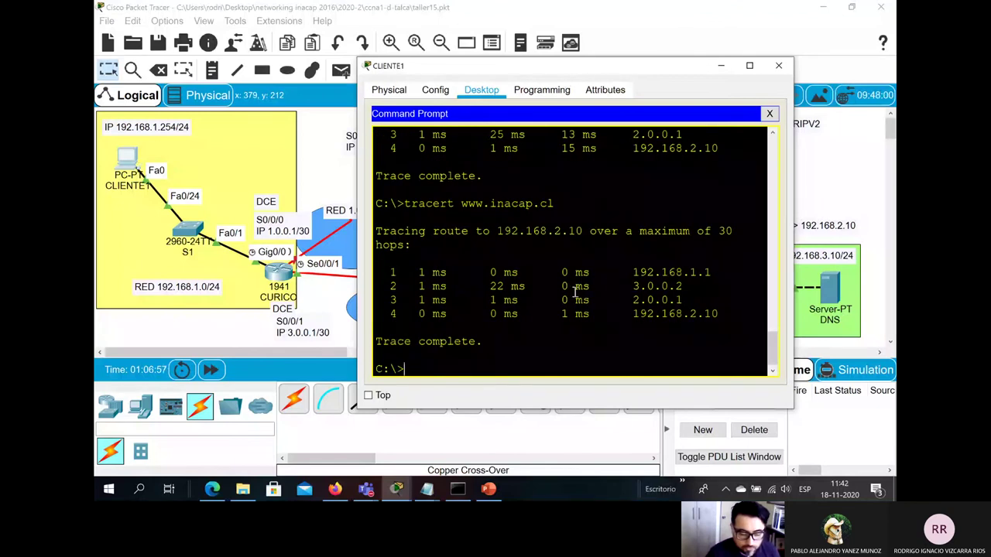
Step: Copy the hop lines of CLIENTE1's latest trace, switch to Teams, and return to Packet Tracer
left_click_drag(725, 318, 383, 273)
right_click(384, 273)
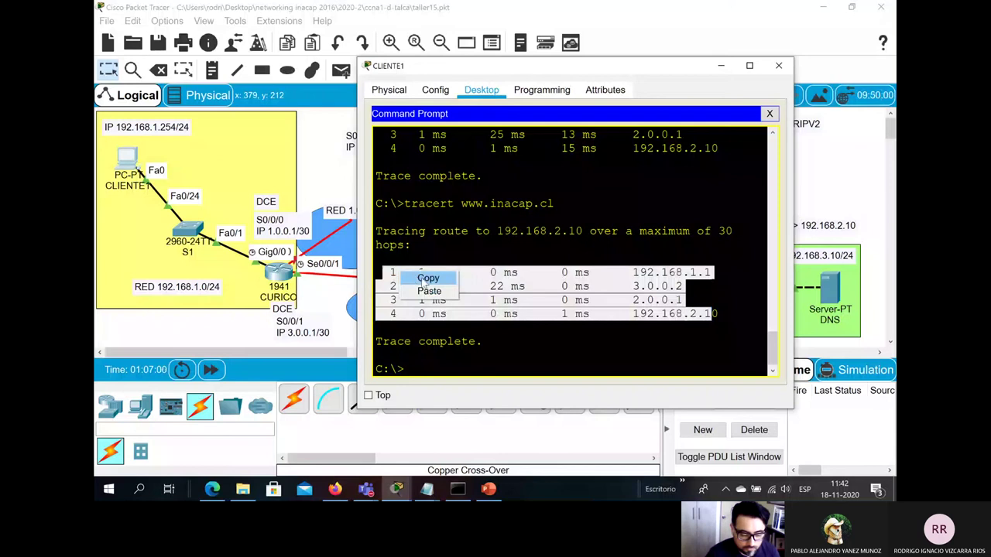
left_click(419, 277)
key("alt+Tab")
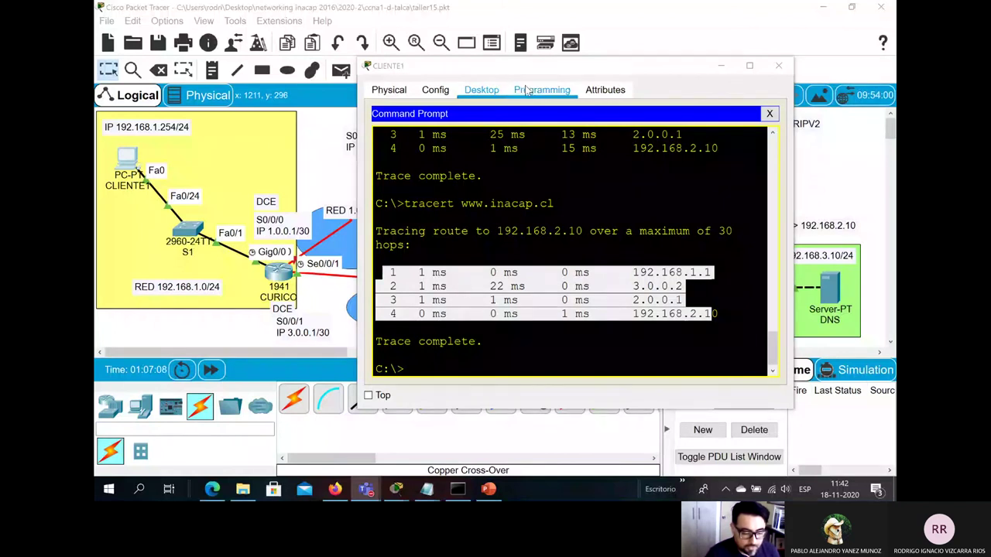
key("alt+Tab")
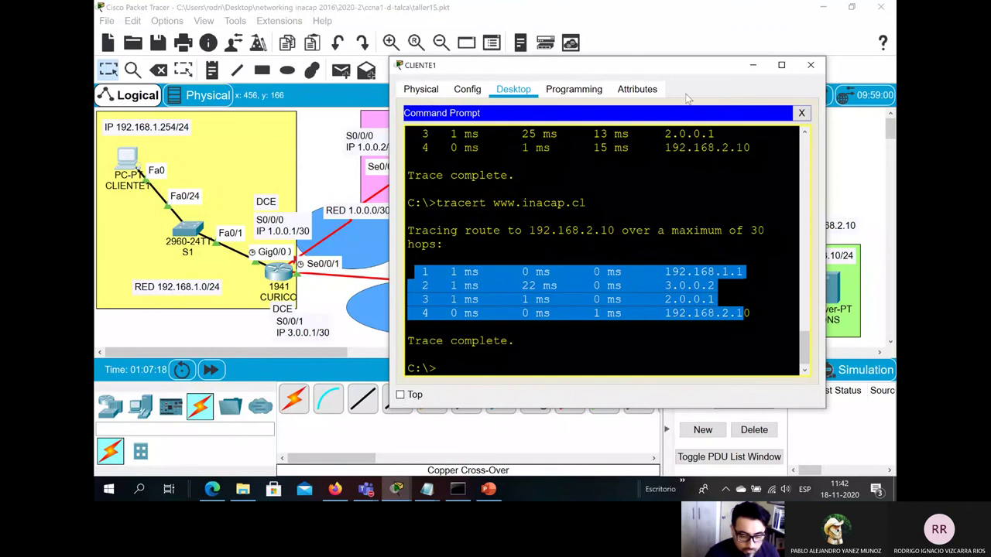
Step: Move the CLIENTE1 window around to compare the traced hops with the router links in the topology
left_click_drag(661, 70, 654, 365)
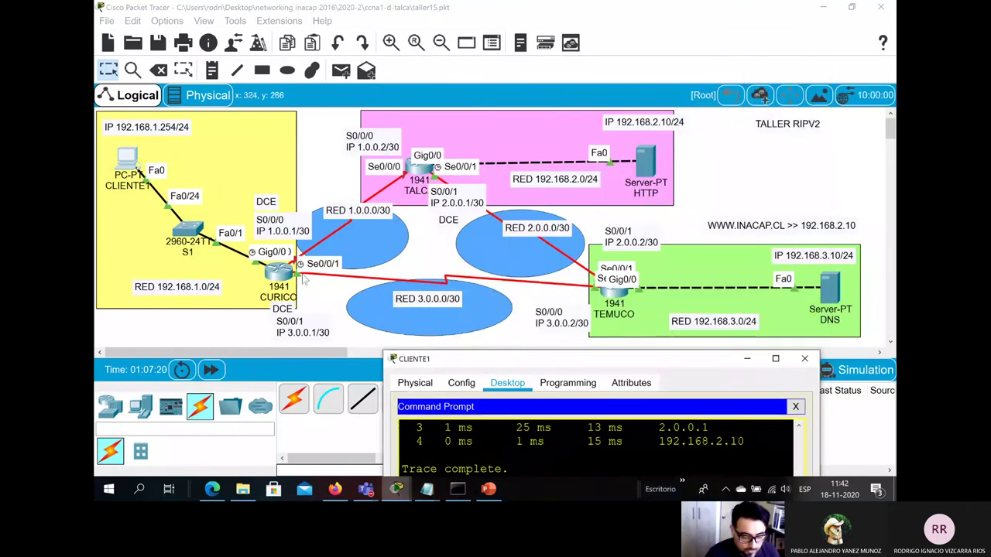
left_click_drag(588, 360, 388, 57)
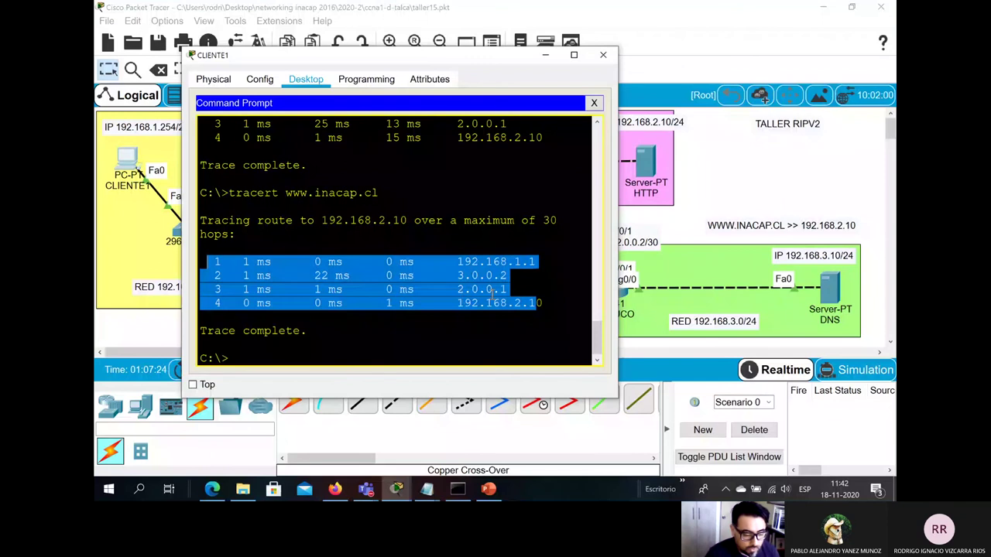
mouse_move(469, 59)
left_mouse_down()
mouse_move(471, 267)
mouse_move(380, 318)
mouse_move(489, 62)
left_mouse_up()
left_click(556, 322)
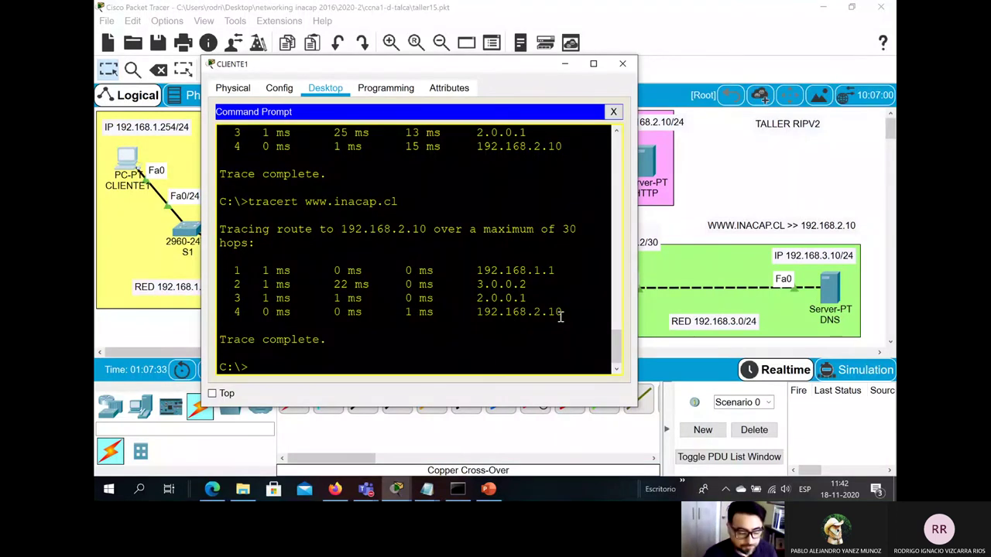
key("Up")
key("Up")
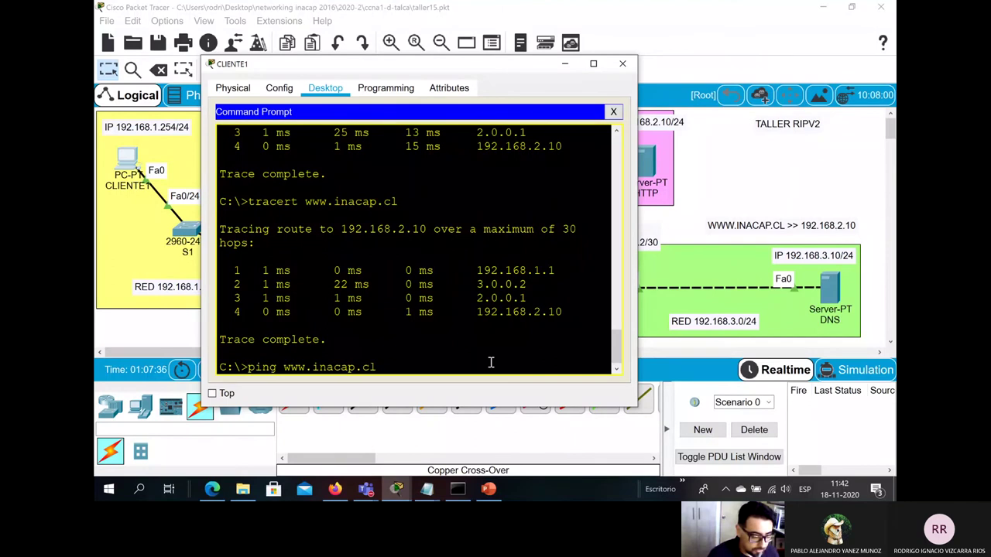
key("Return")
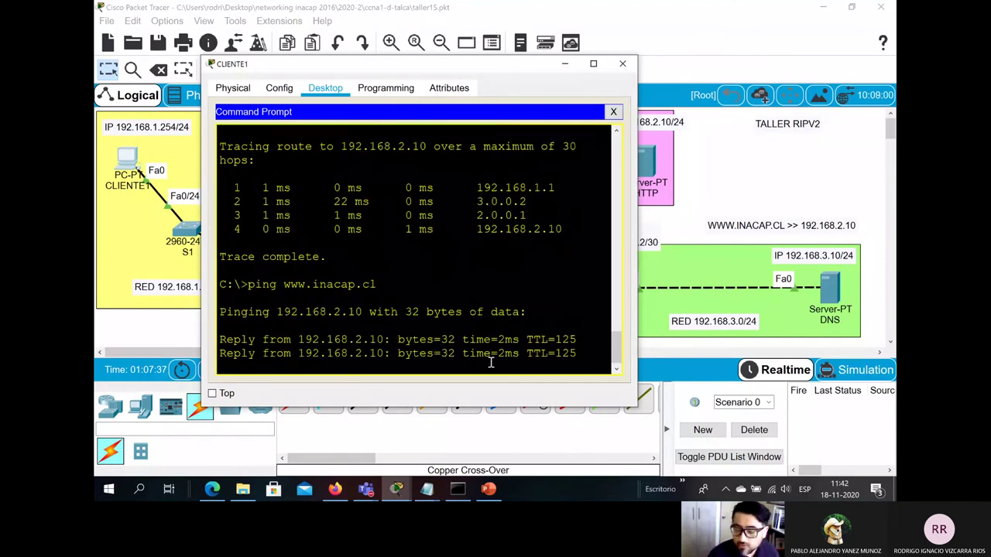
key("Up")
key("Up")
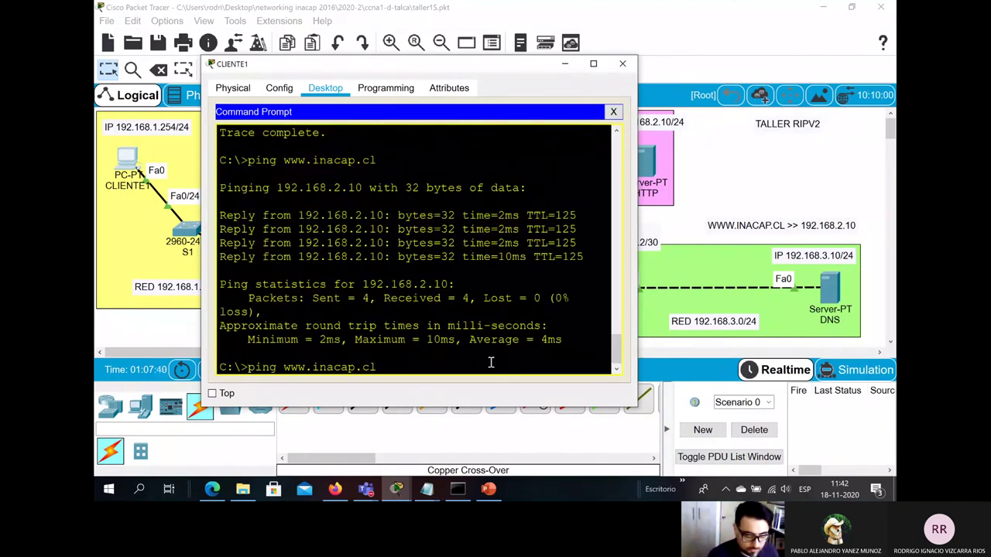
key("Return")
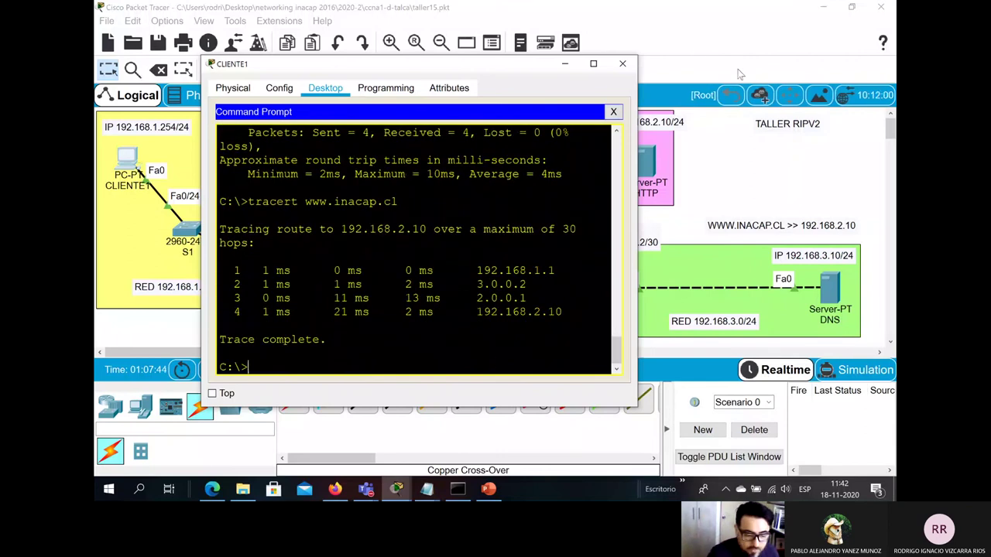
left_click(613, 112)
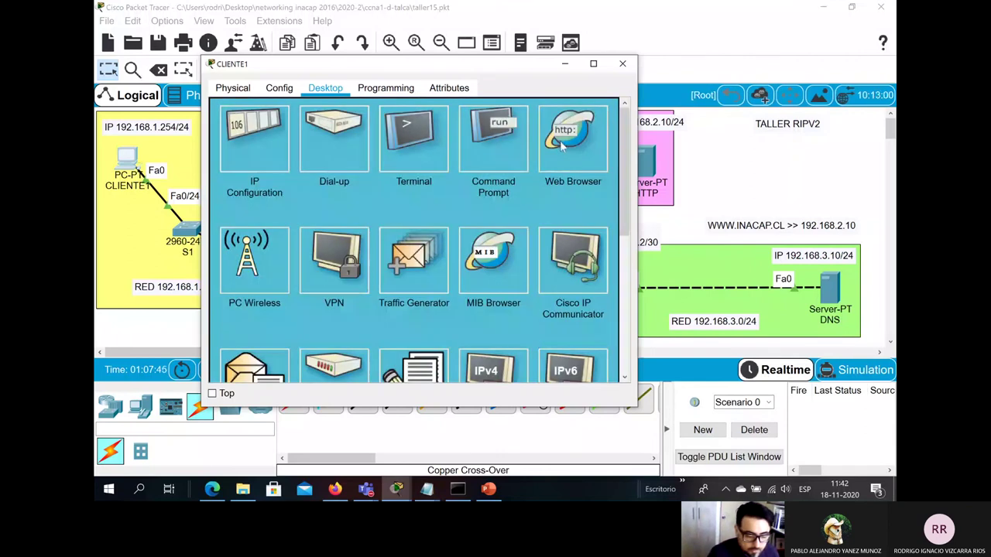
left_click(559, 140)
type("www")
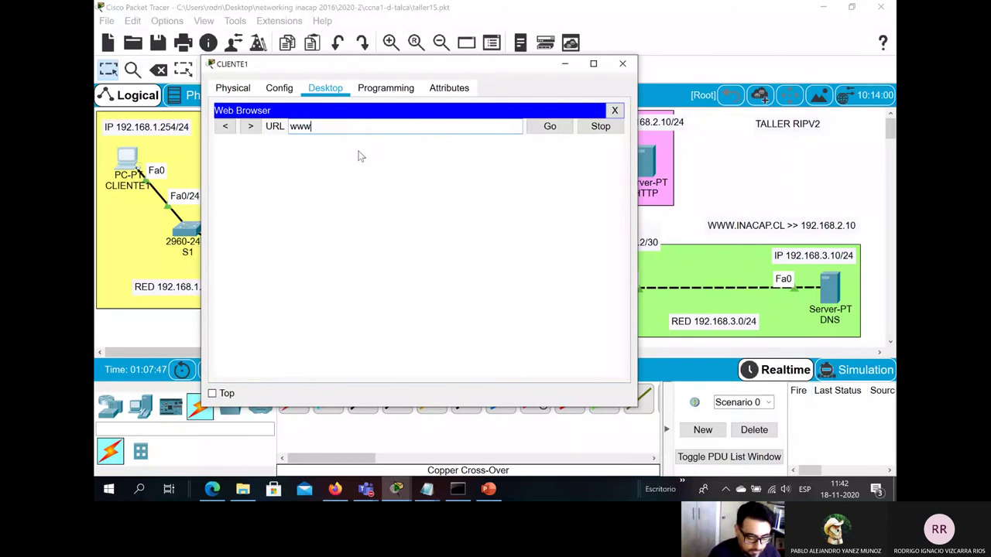
type(".inacap.cl")
key("Return")
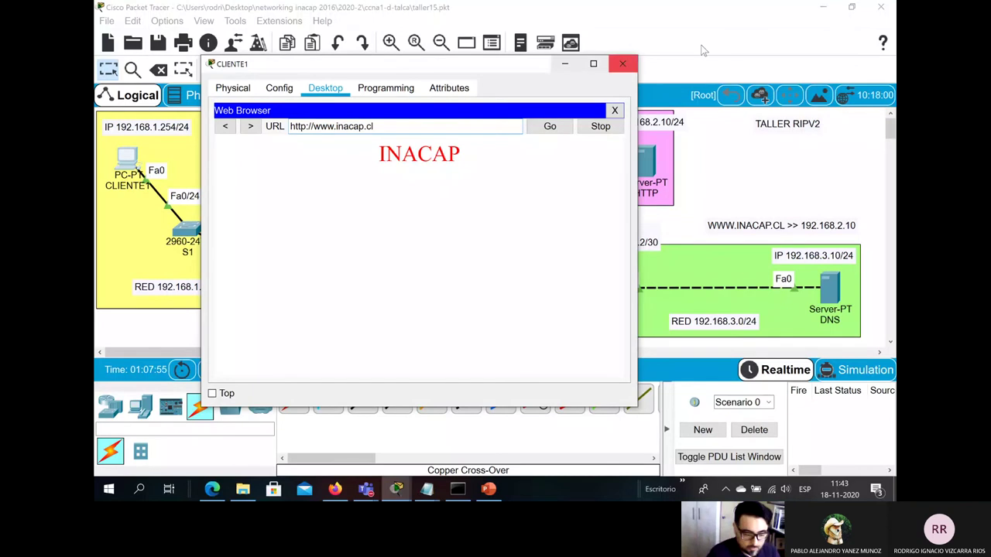
Step: Replace CLIENTE1's web browser with the command prompt and move its window clear of the CURICO router
left_click(615, 110)
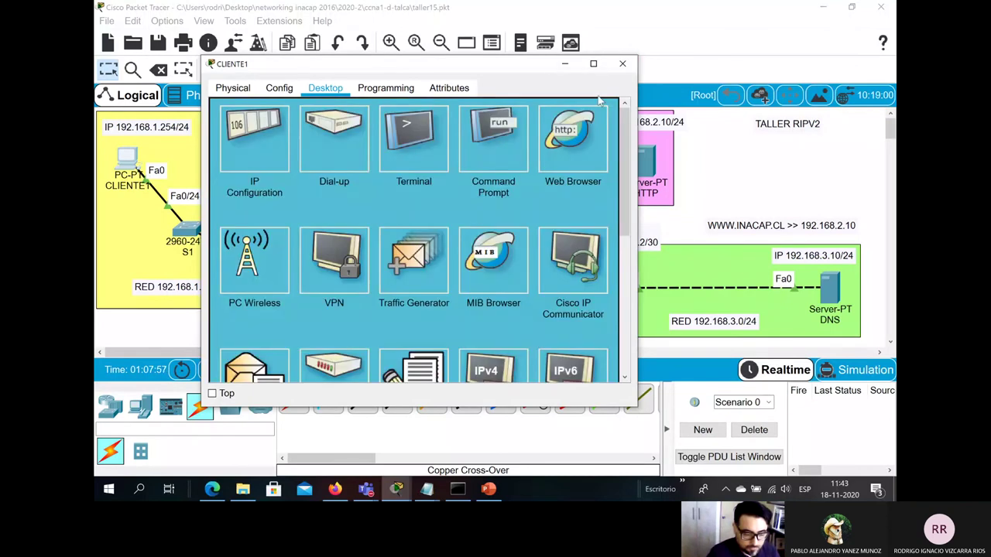
left_click(493, 121)
scroll(425, 259, "down", 5)
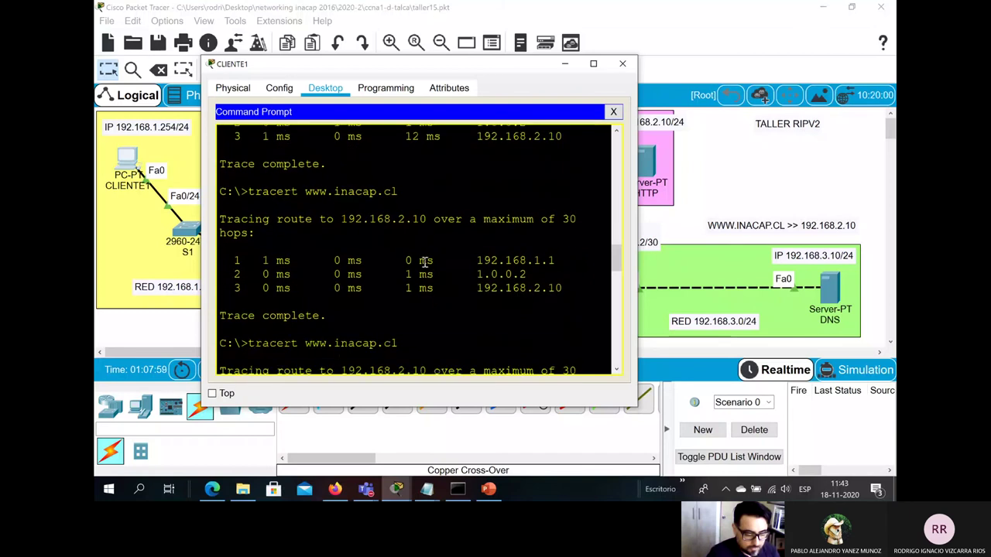
left_click_drag(464, 68, 710, 277)
Step: Re-enable serial 0/0/0 on CURICO with no shutdown and fast-forward the simulation time
left_click(278, 271)
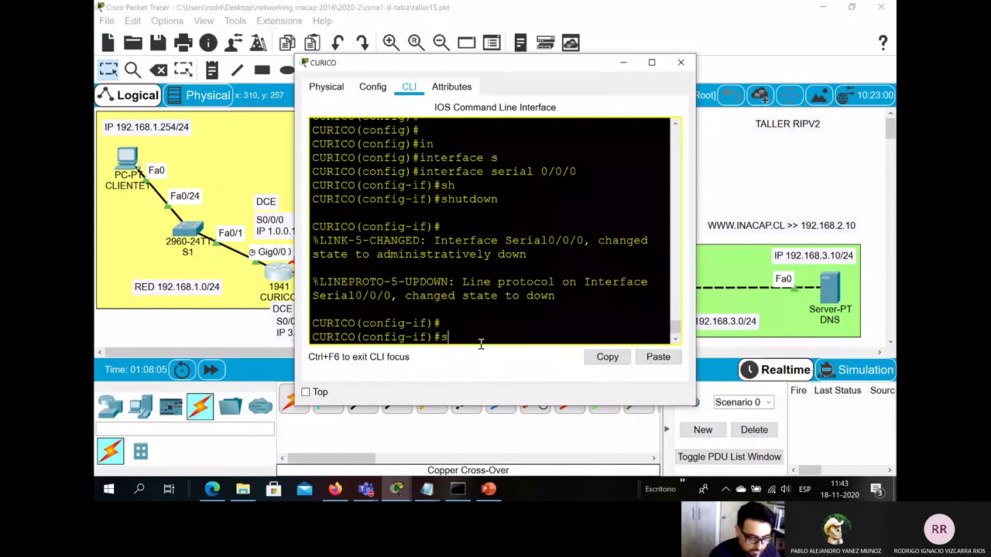
type("no sh")
key("Tab")
key("Return")
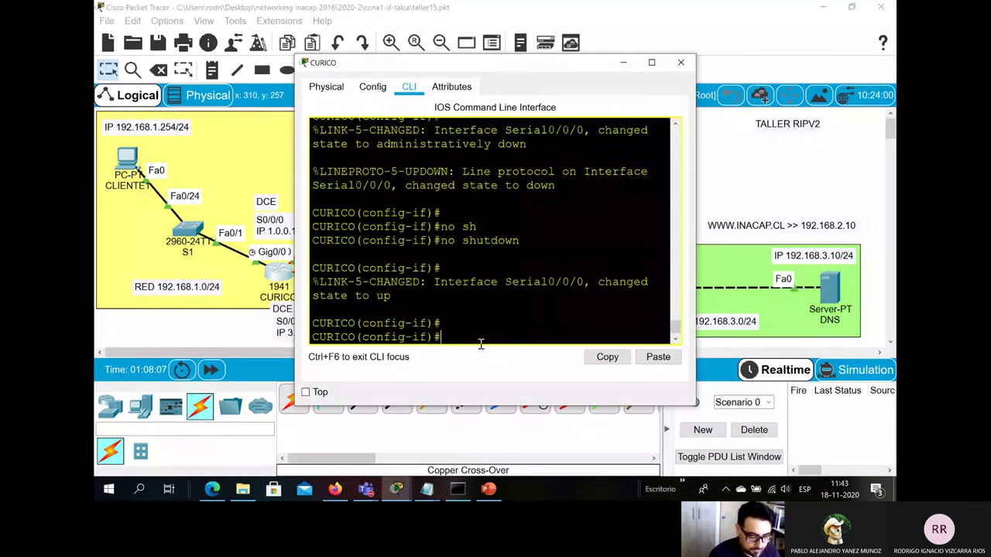
left_click(210, 369)
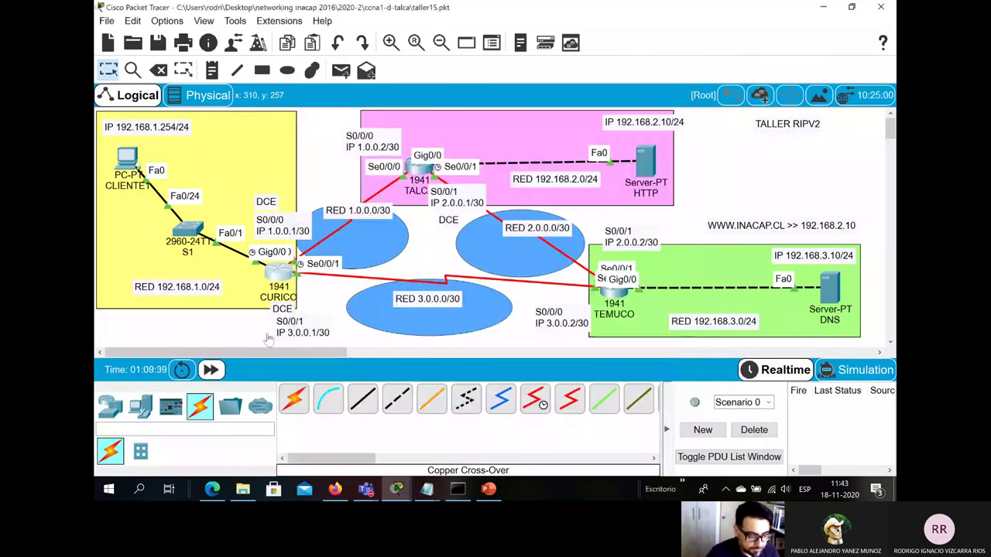
left_click(126, 163)
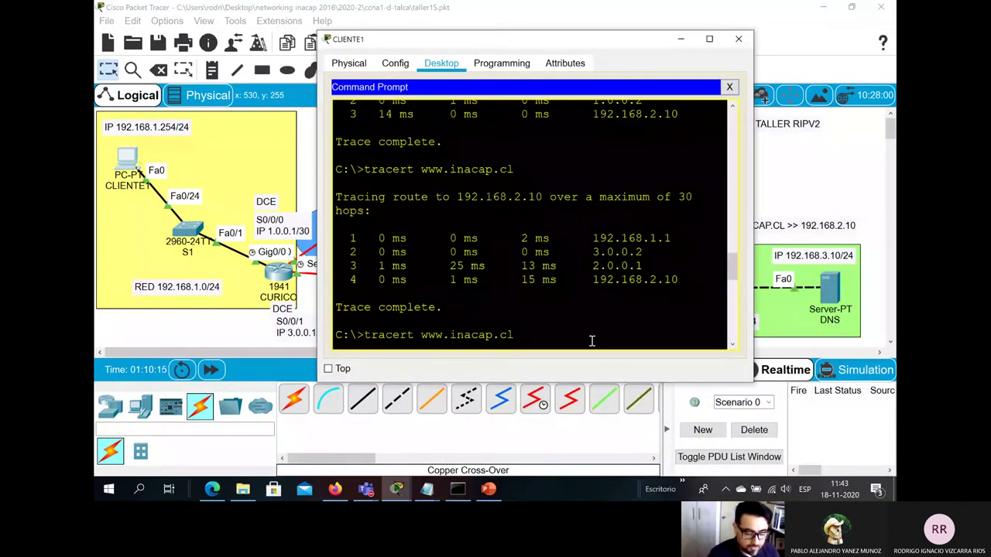
key("Return")
key("Up")
key("Return")
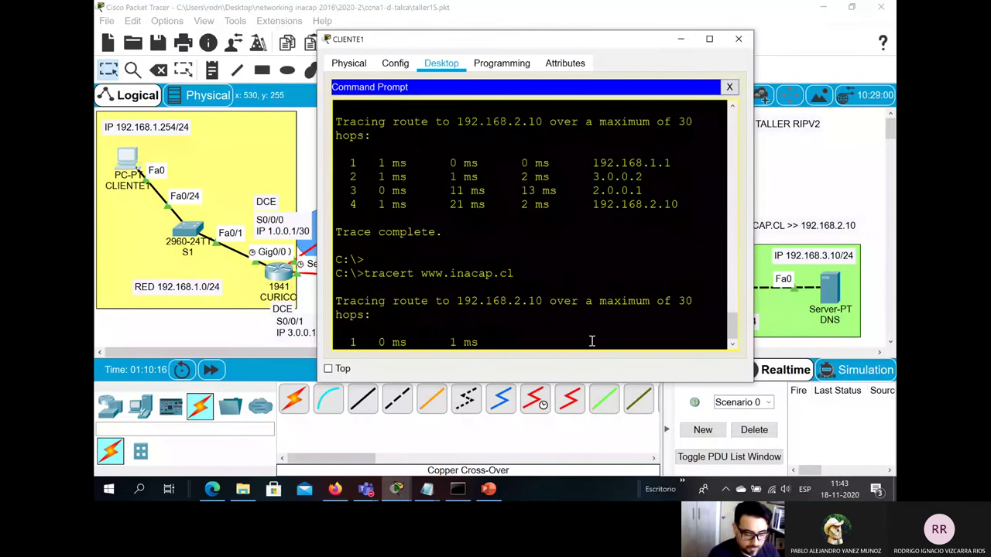
scroll(592, 342, "up", 3)
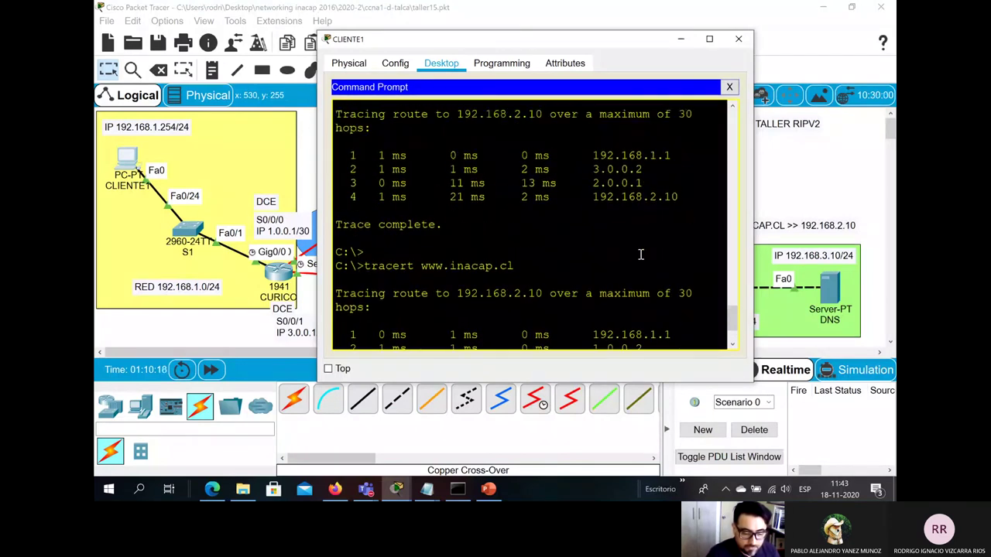
left_click_drag(676, 198, 383, 142)
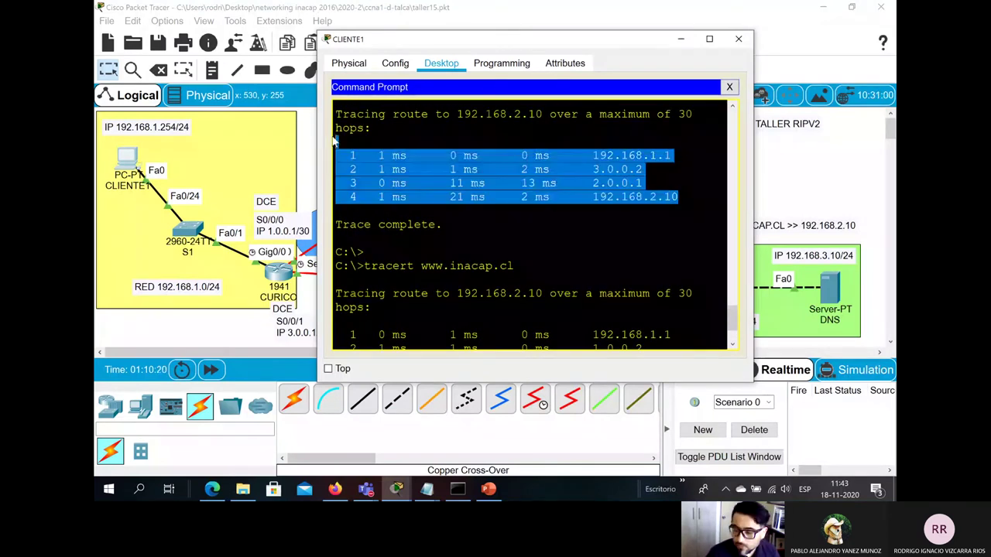
scroll(418, 174, "down", 3)
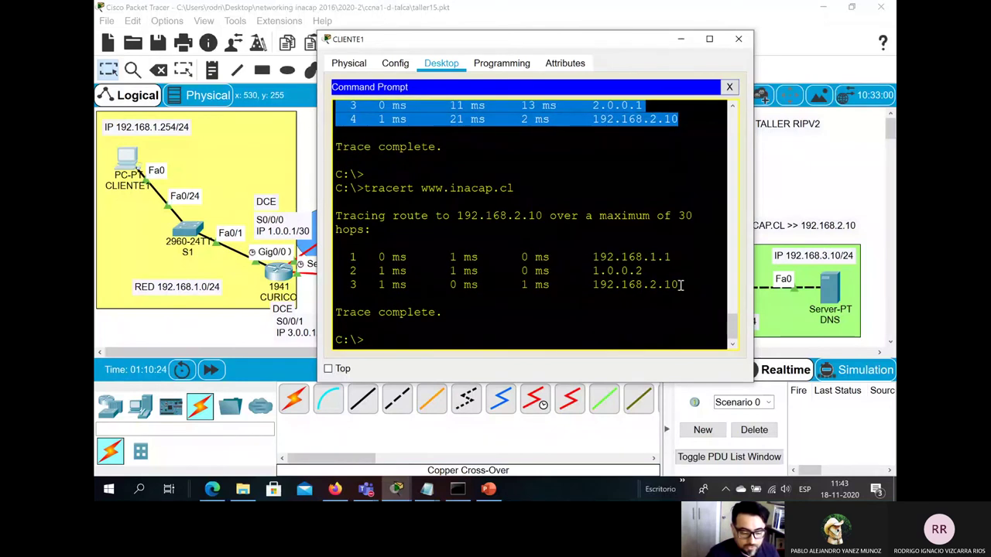
left_click_drag(679, 287, 331, 260)
right_click(387, 285)
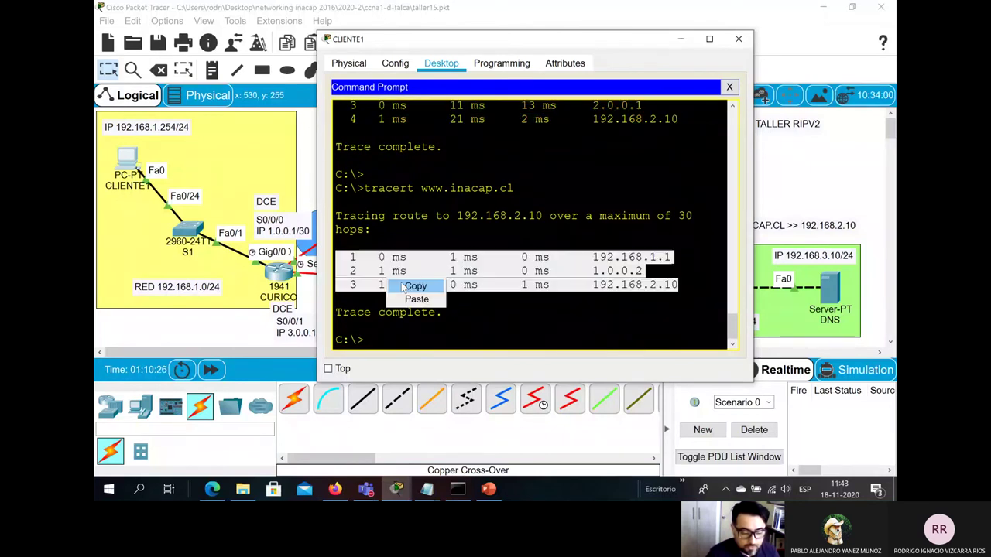
left_click(404, 287)
key("alt+Tab")
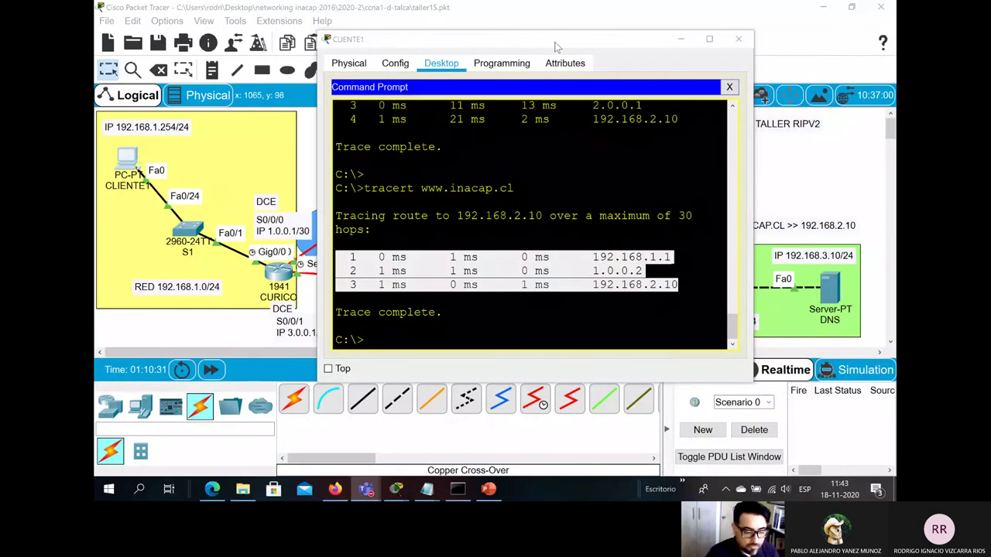
left_click_drag(555, 37, 695, 233)
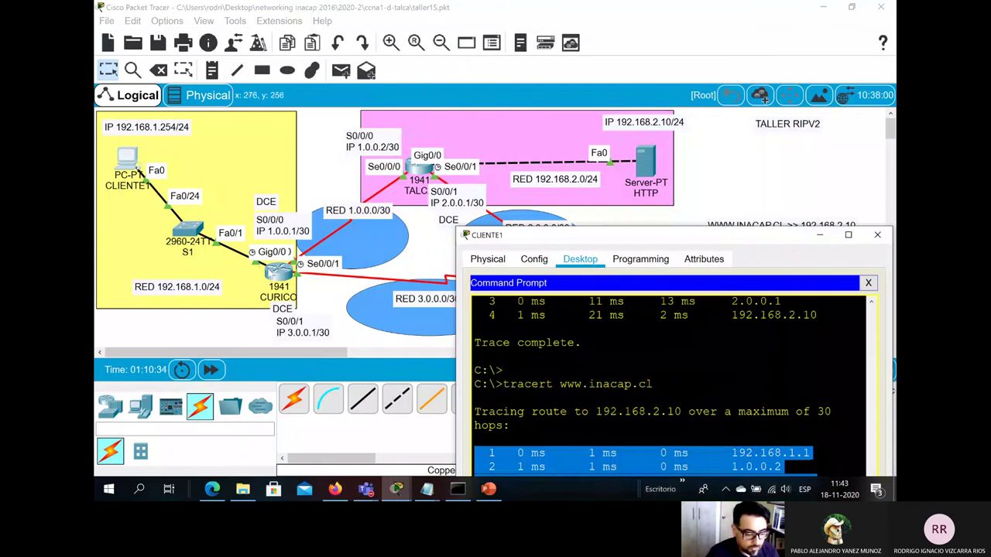
left_click_drag(622, 236, 512, 55)
key("Up")
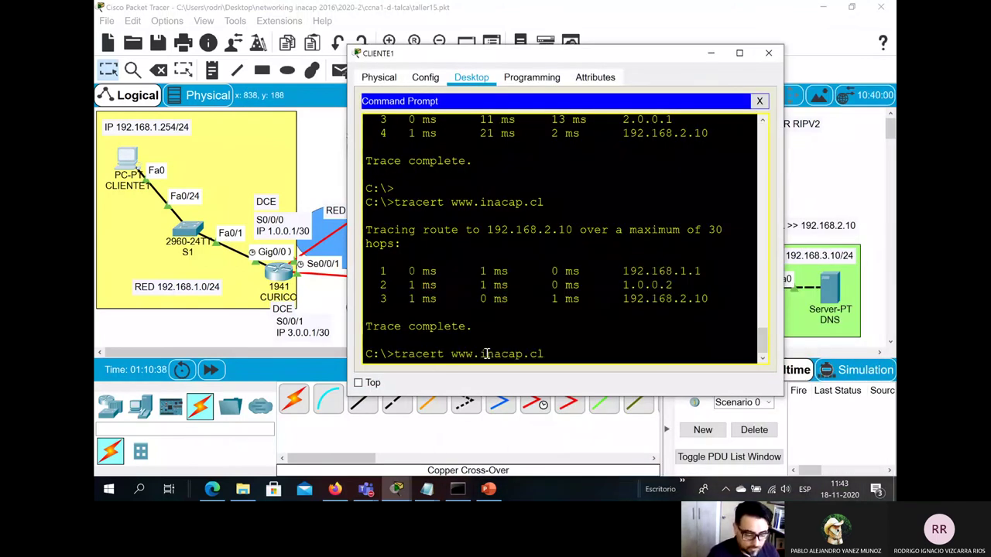
key("Up")
key("Return")
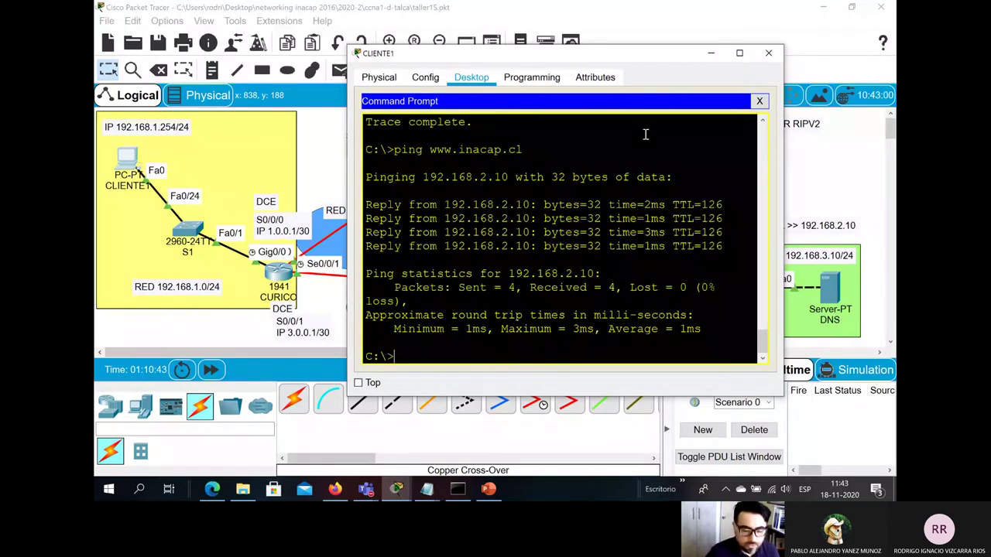
left_click(759, 102)
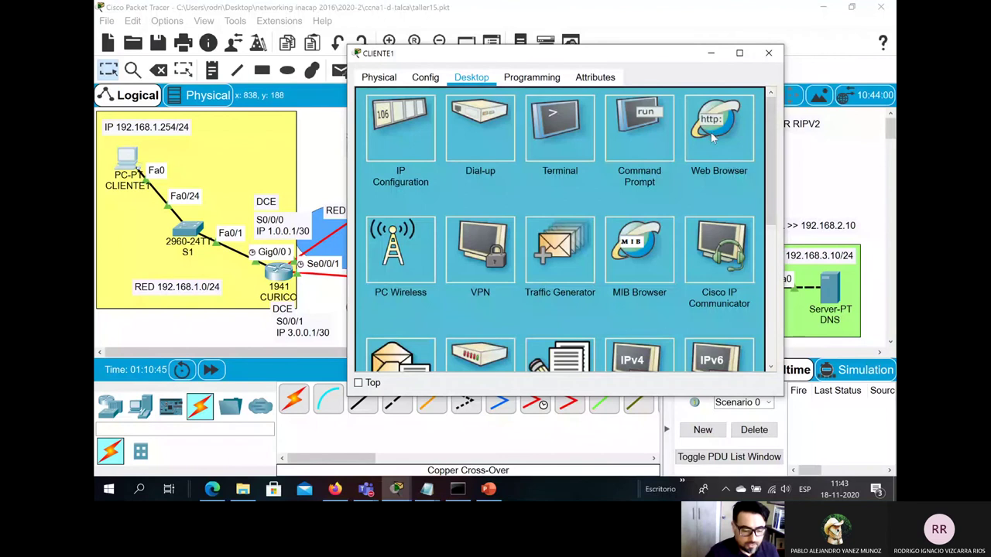
left_click(710, 132)
left_click(551, 116)
type("www")
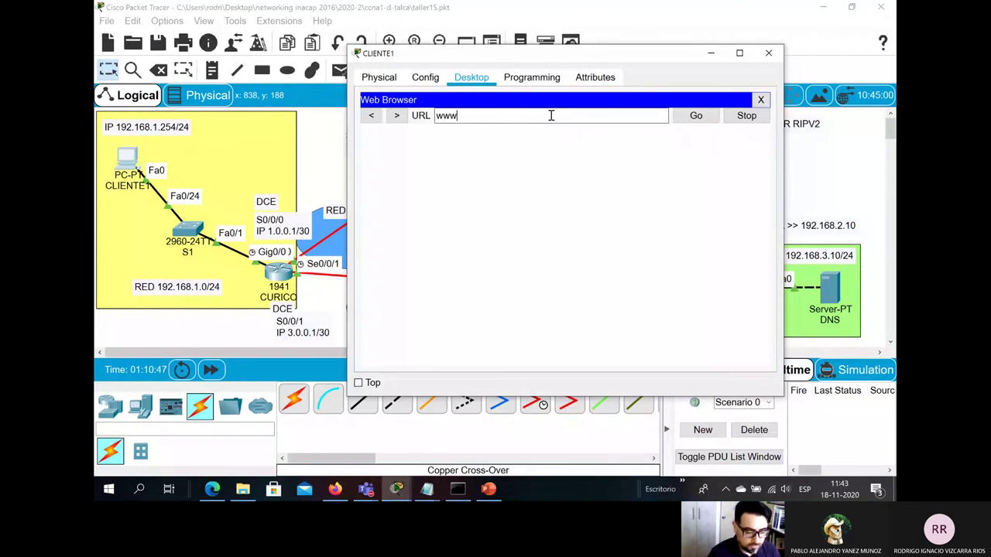
type(".inacap.cl")
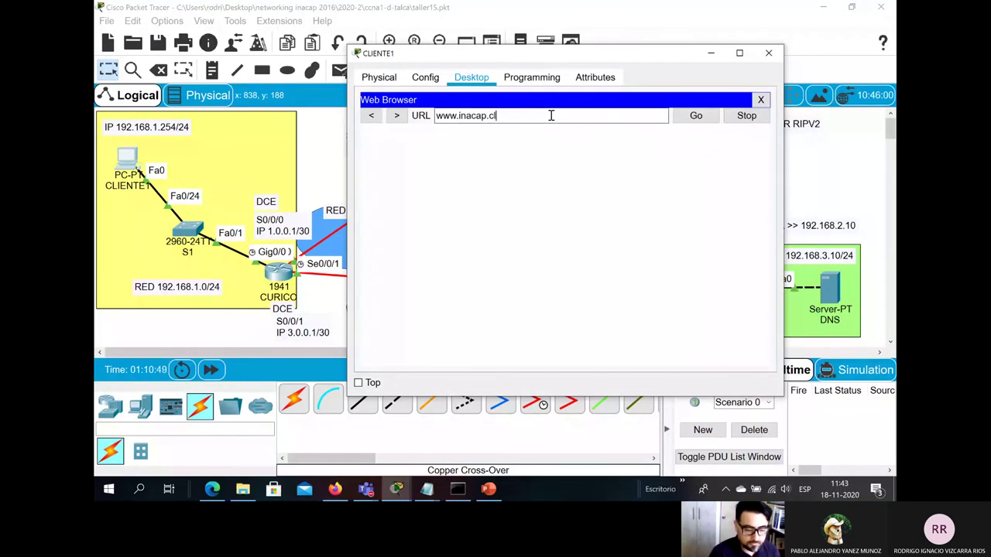
key("Return")
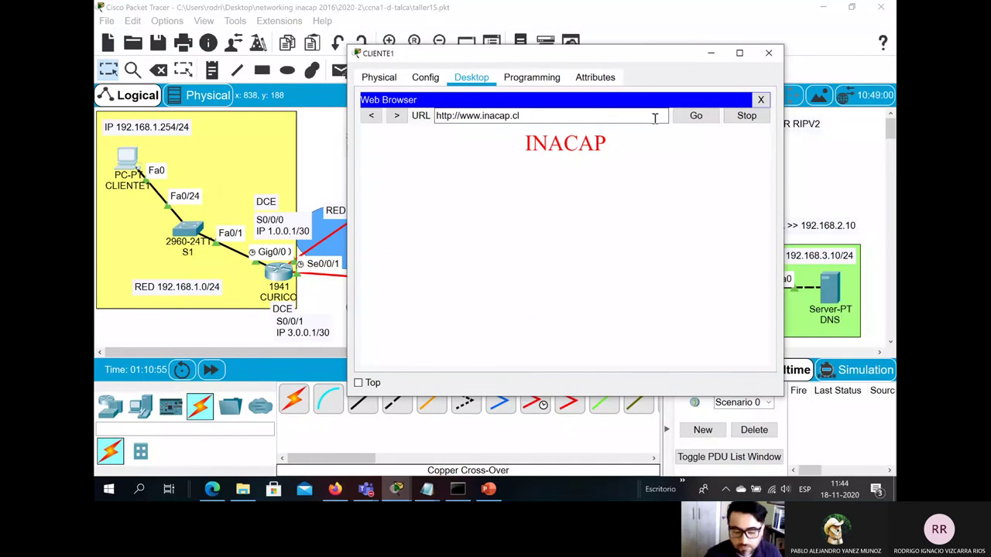
left_click(760, 99)
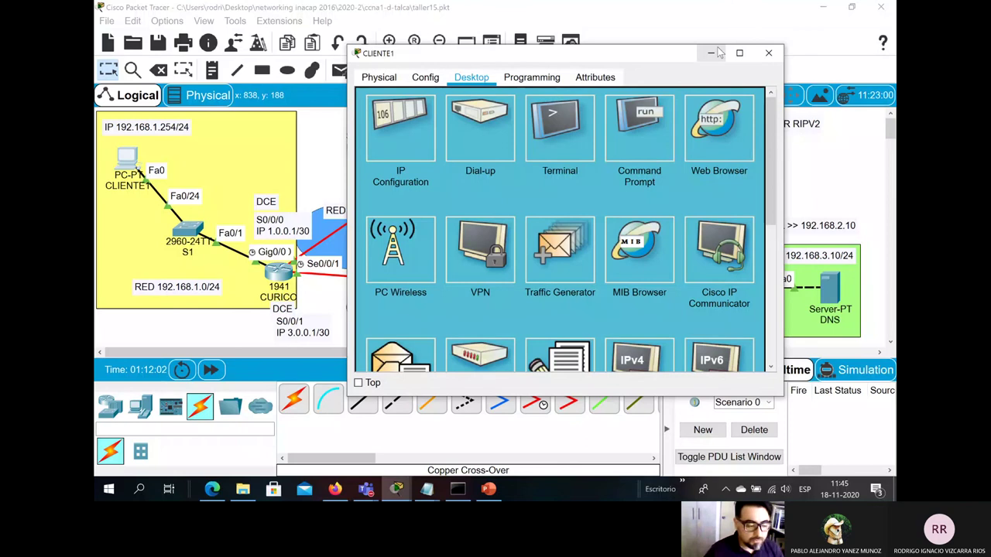
left_click(769, 53)
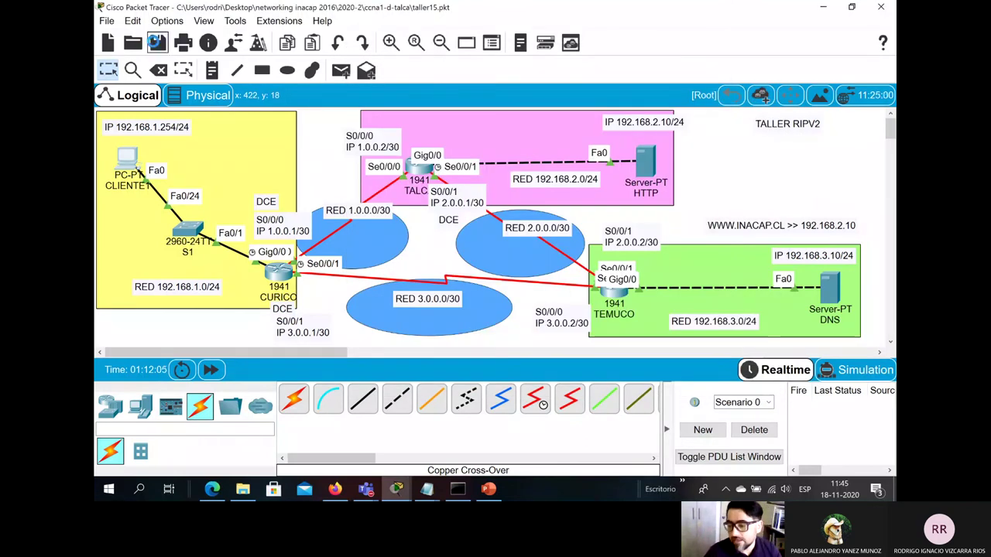
Step: Switch to the Inacap course page in Firefox and review the EJERCICIOS and APUNTES RUTAS DINAMICAS RIPV2 folders
left_click(335, 489)
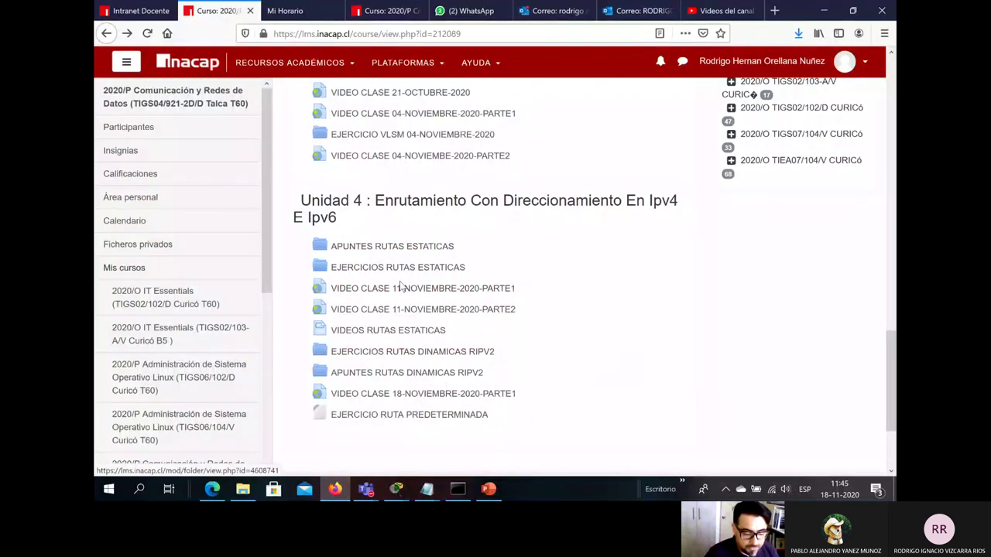
left_click(468, 360)
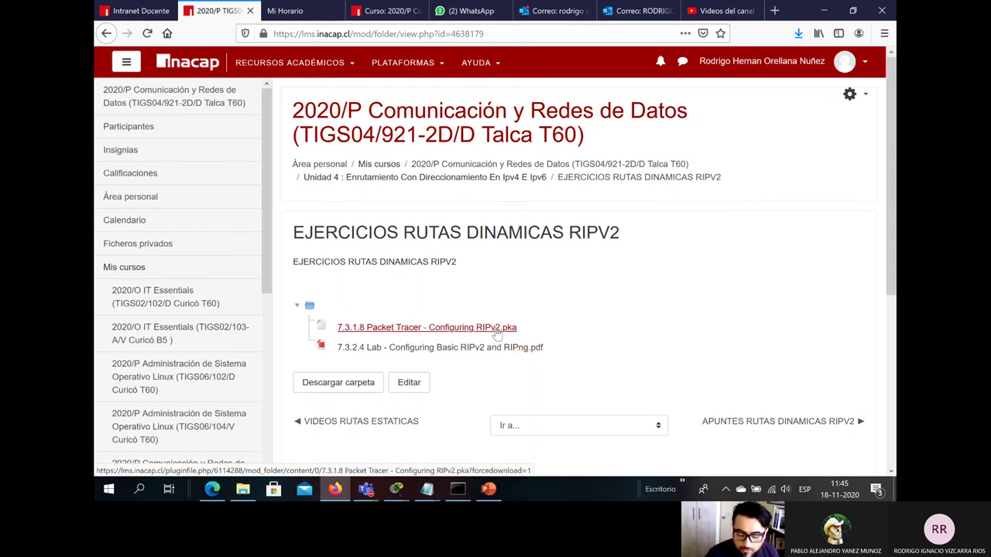
left_click(107, 33)
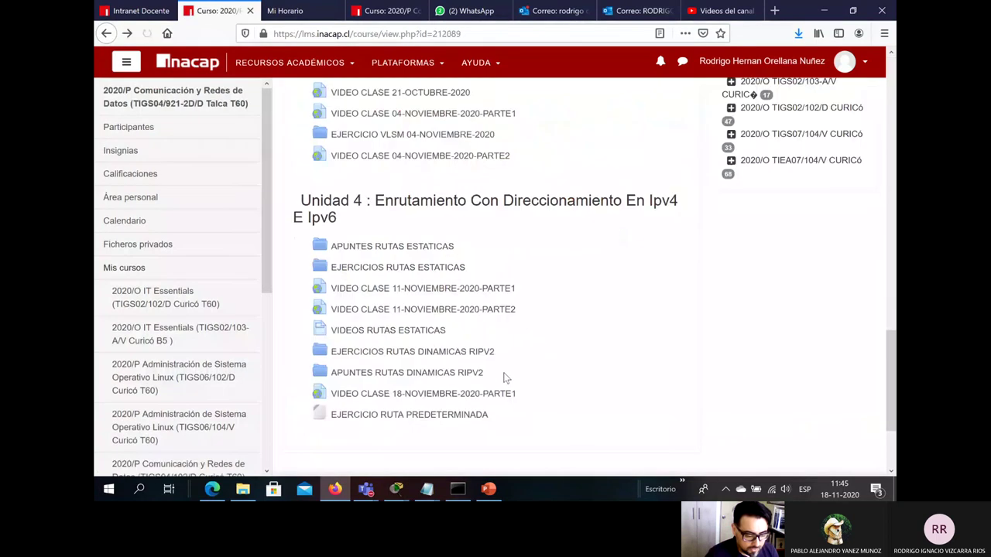
left_click(424, 374)
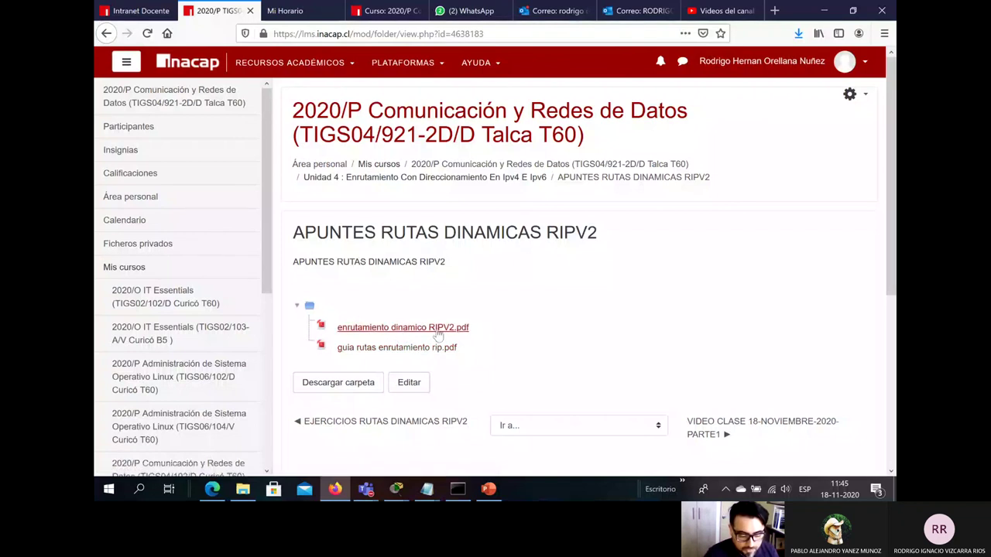
left_click(108, 33)
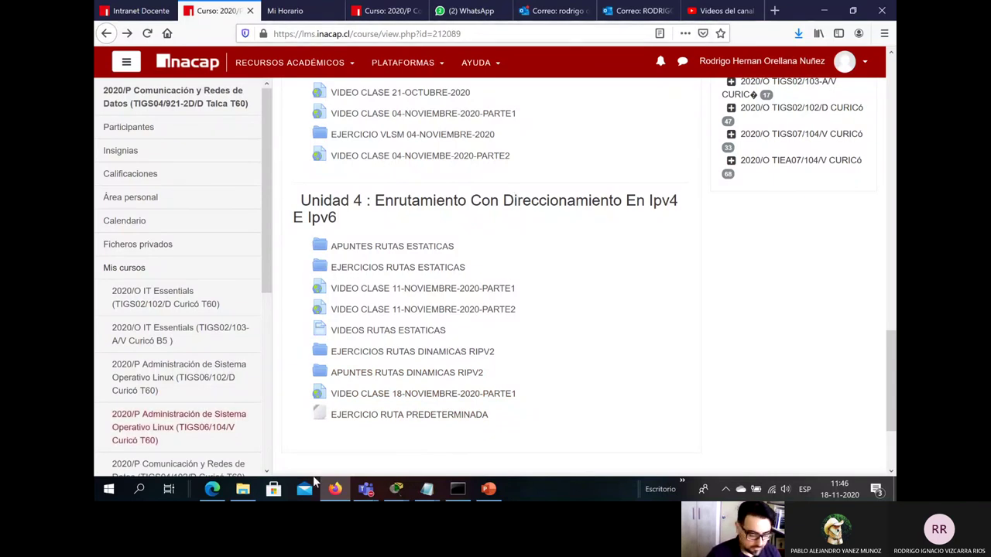
Step: Switch to the video notes in Notepad and select the YouTube links under the rutas dinamicas RIPV2 heading
mouse_move(427, 489)
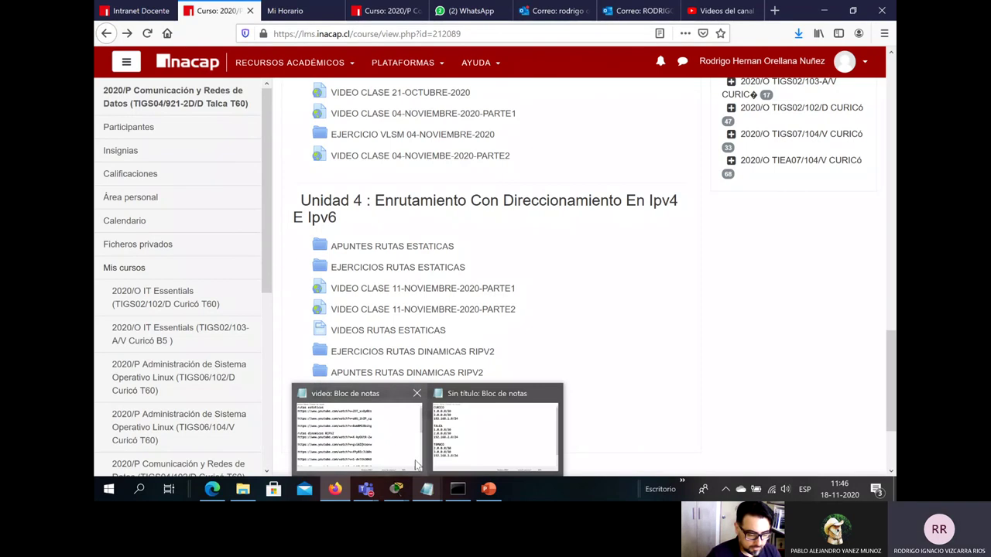
left_click(416, 464)
scroll(516, 354, "down", 1)
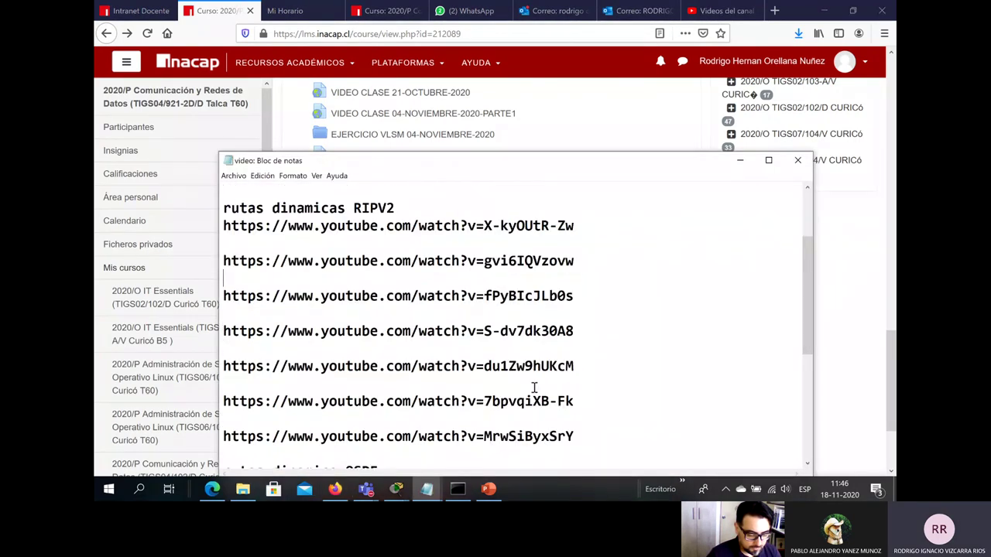
scroll(534, 387, "down", 3)
left_click_drag(574, 383, 224, 190)
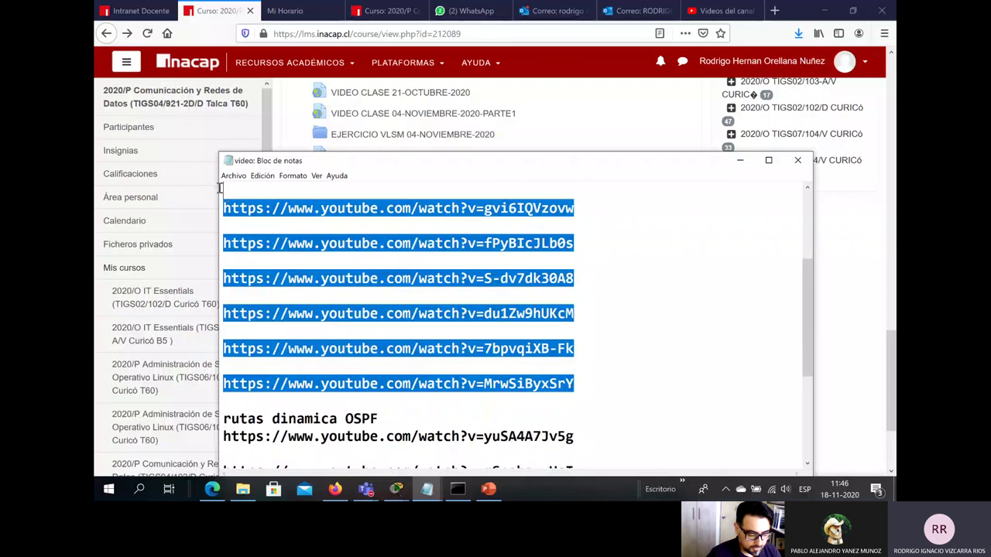
scroll(282, 254, "up", 1)
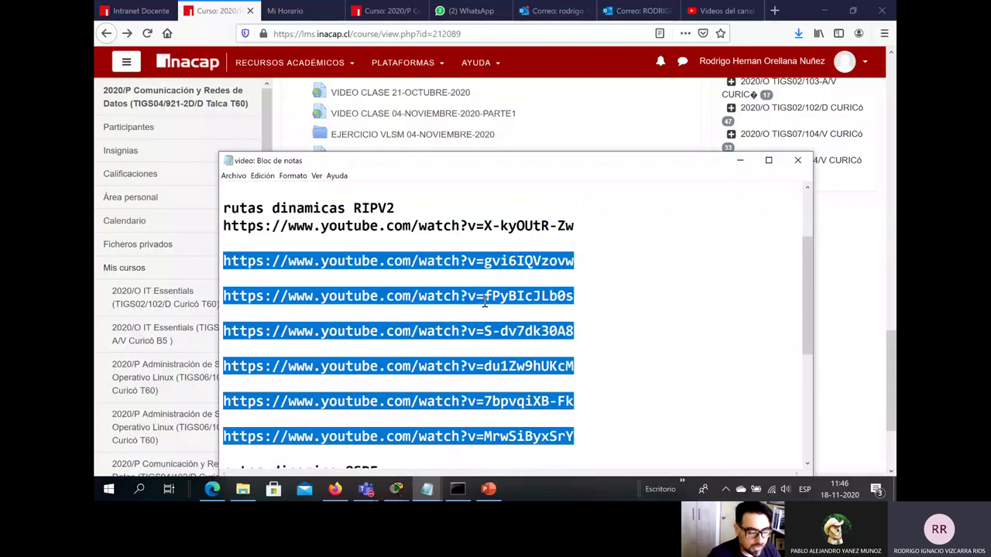
left_click(574, 330)
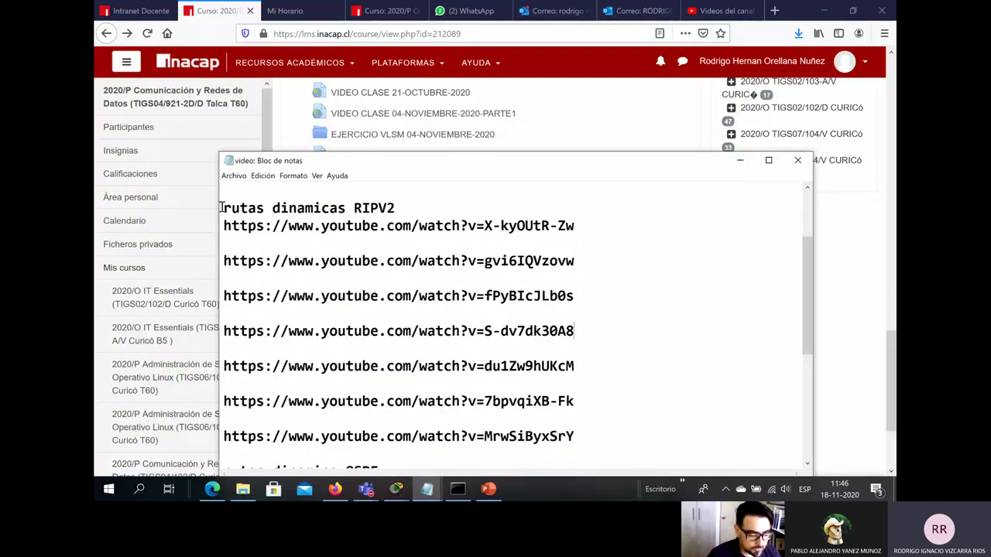